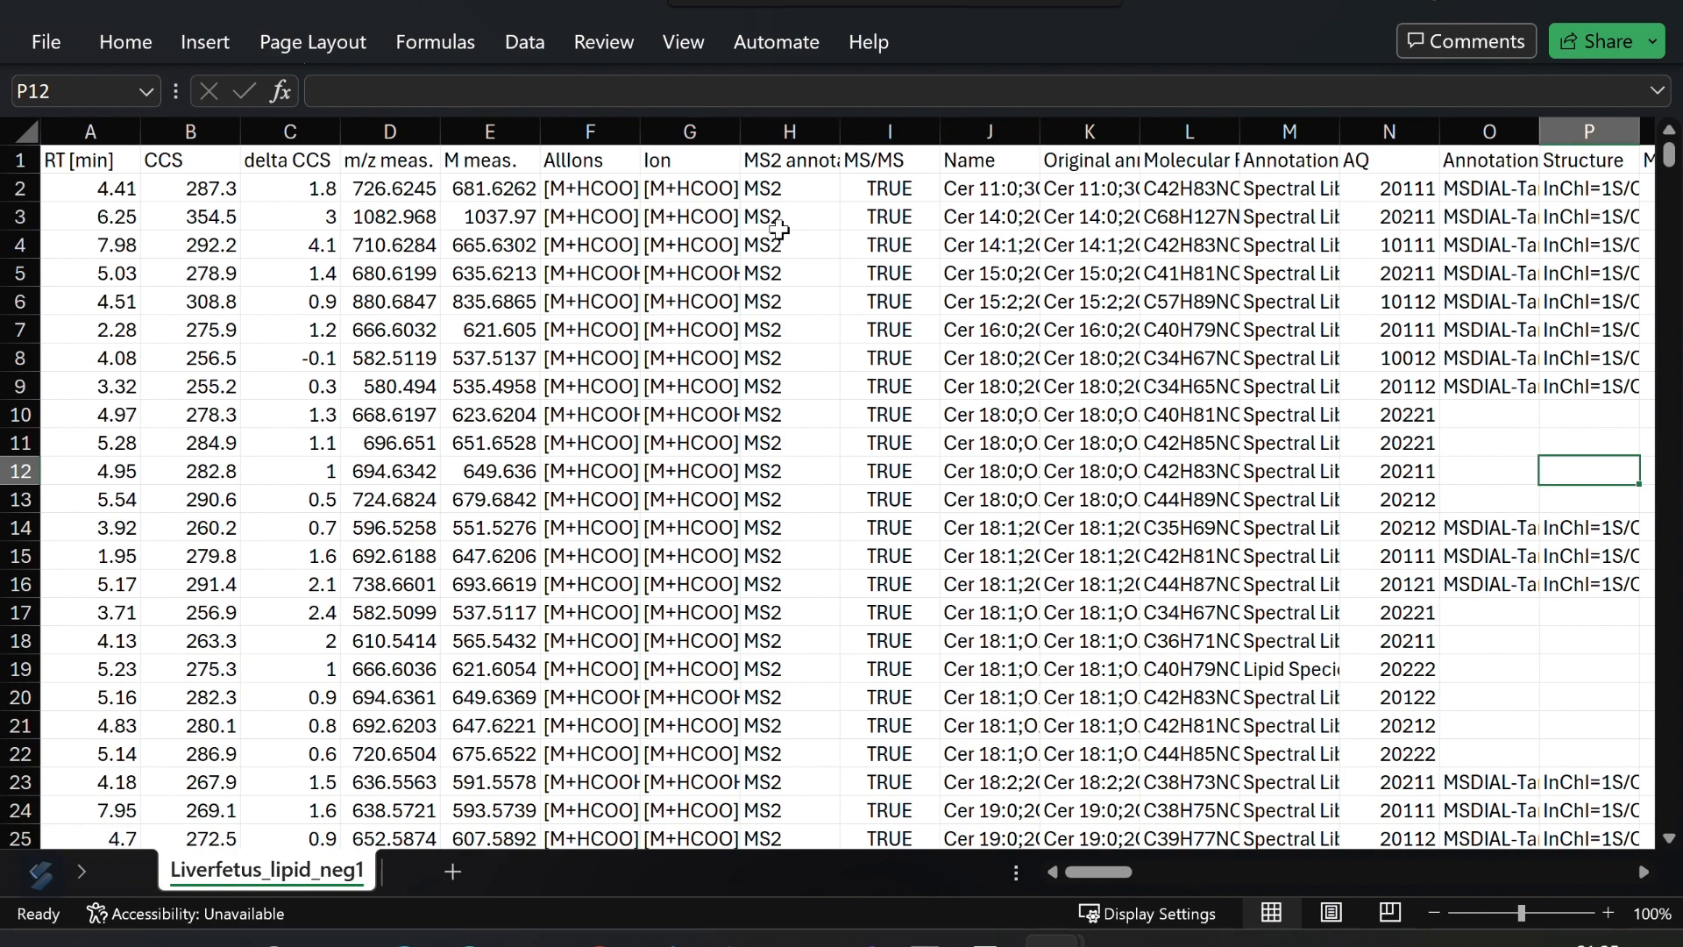
- Autofit the width of the Name column in the Liverfetus_lipid_neg1 sheet
mouse_move(1087, 886)
left_mouse_down()
mouse_move(1153, 878)
mouse_move(1070, 880)
left_mouse_up()
scroll(1091, 626, "down", 8)
scroll(1091, 627, "up", 8)
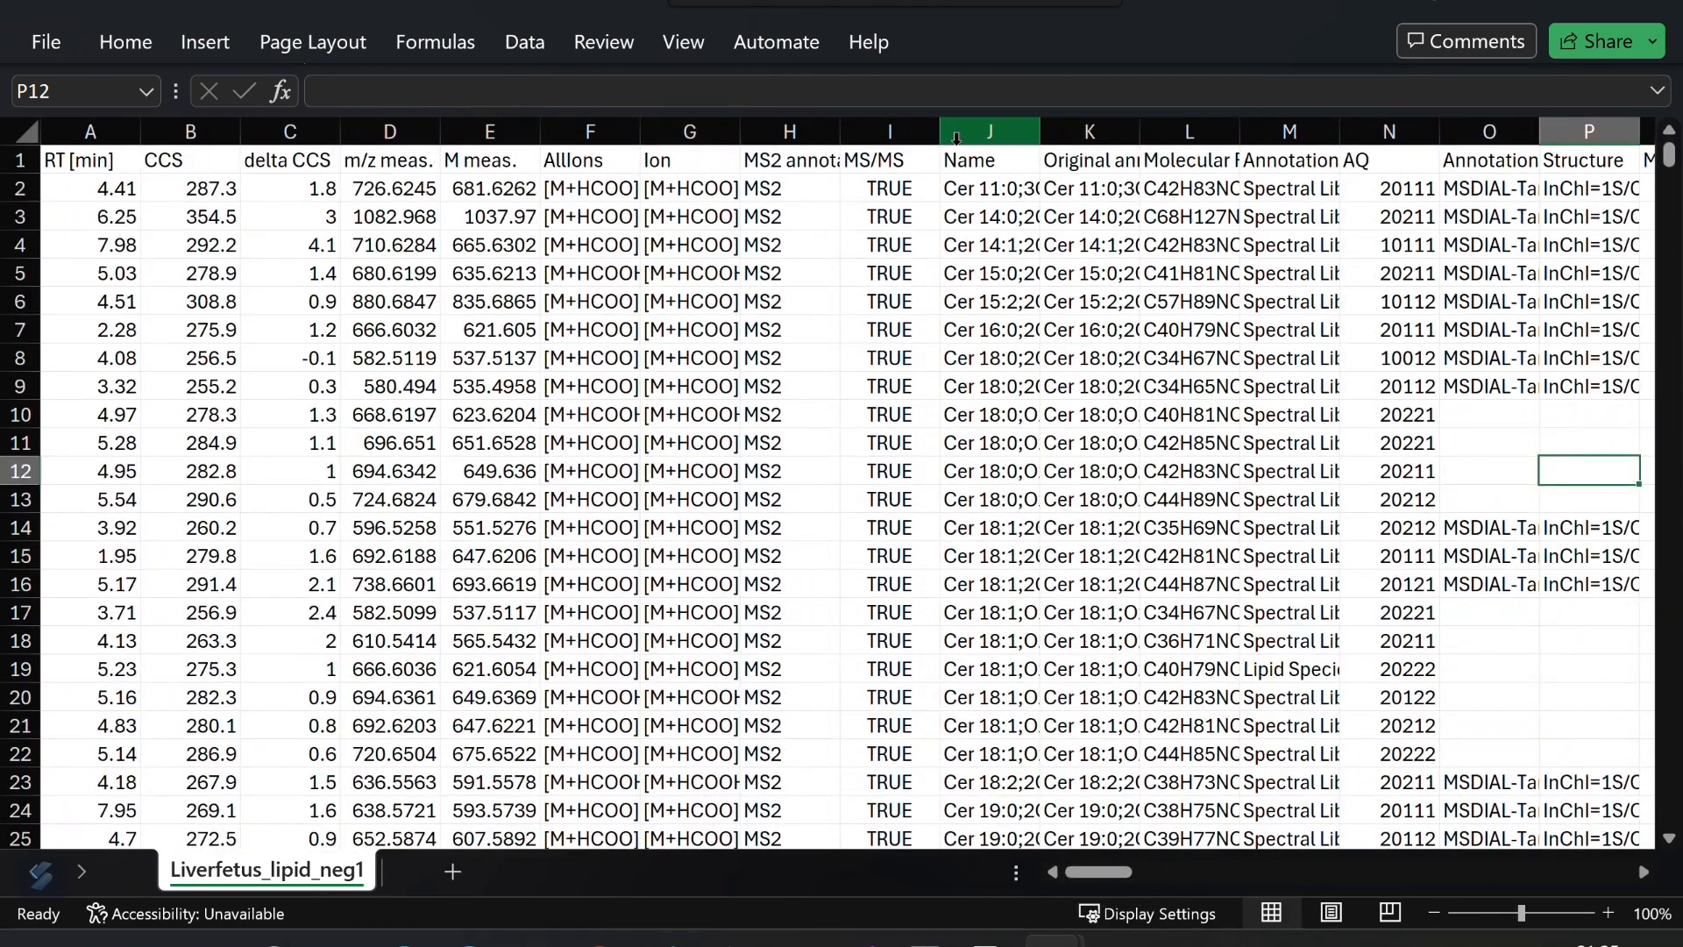
left_click(960, 133)
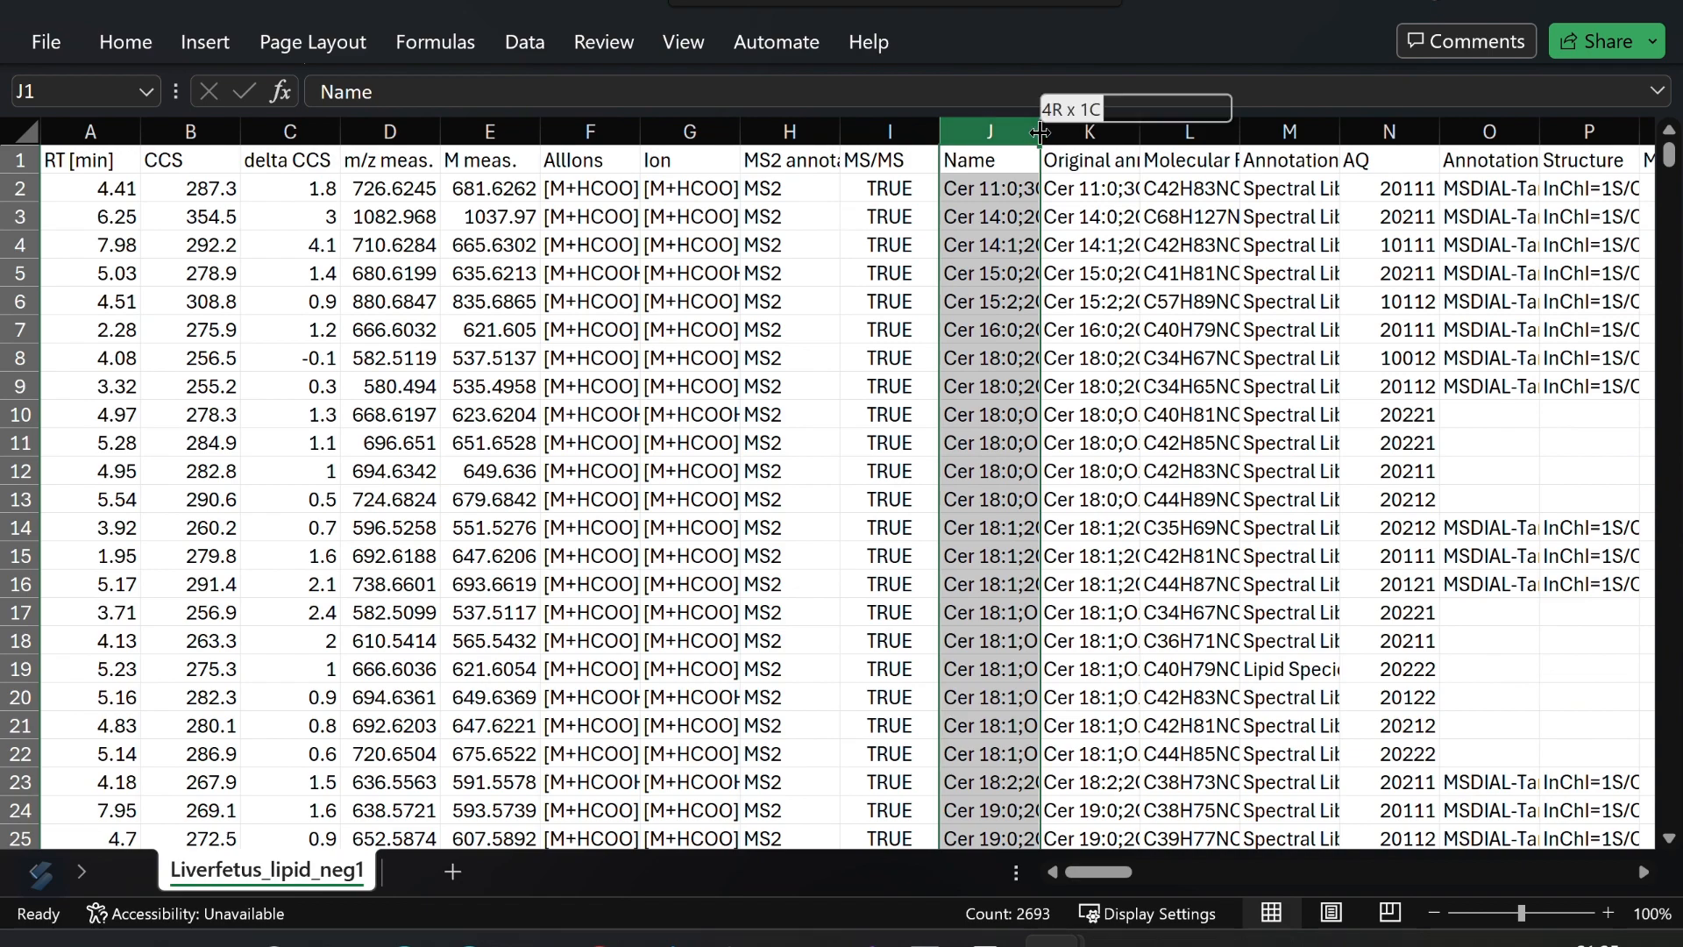
double_click(1041, 132)
left_click_drag(1095, 869, 1196, 875)
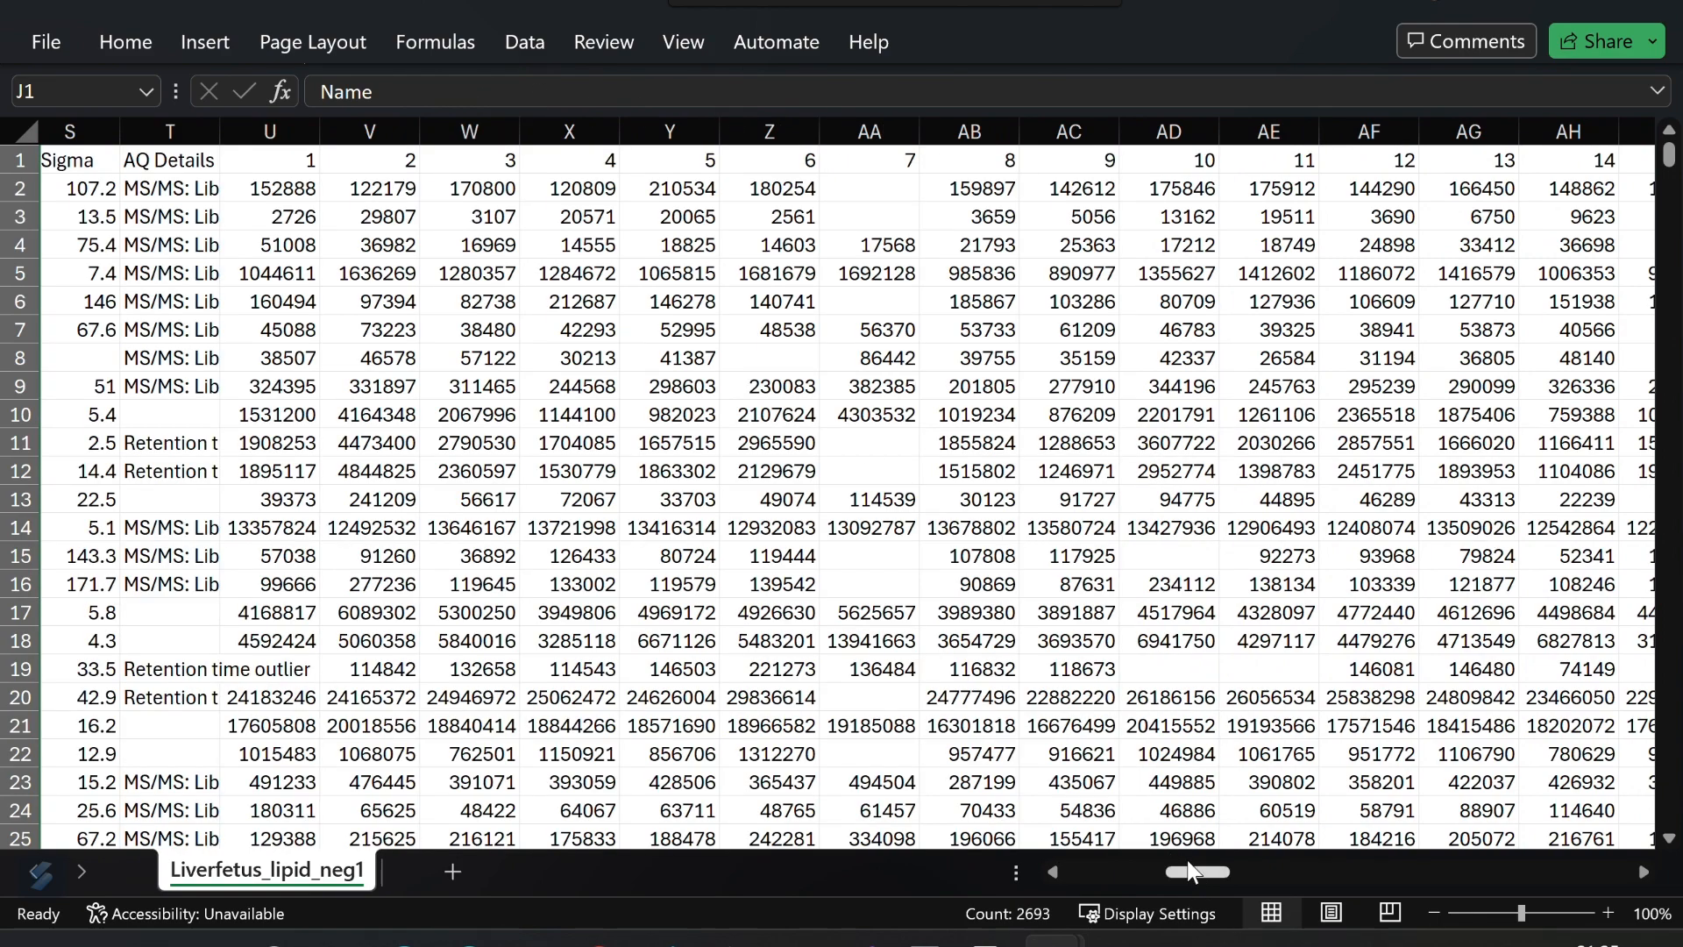
left_click_drag(1191, 872, 1060, 876)
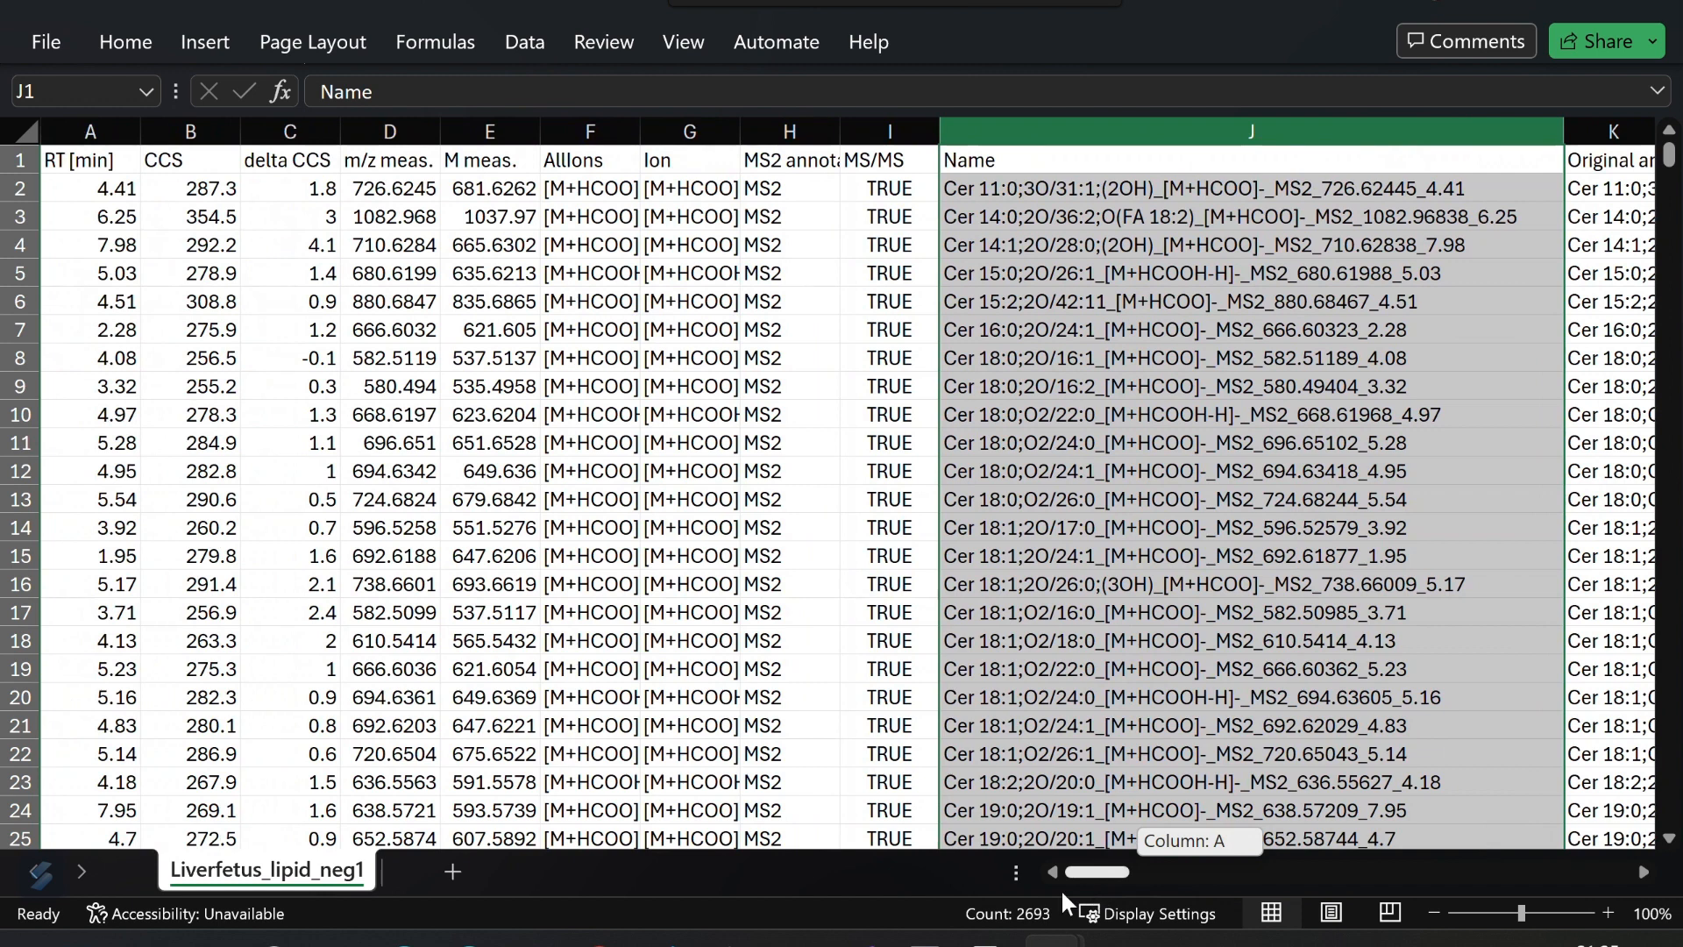
- Switch to the fetus lipid seq app workbook
left_click(88, 131)
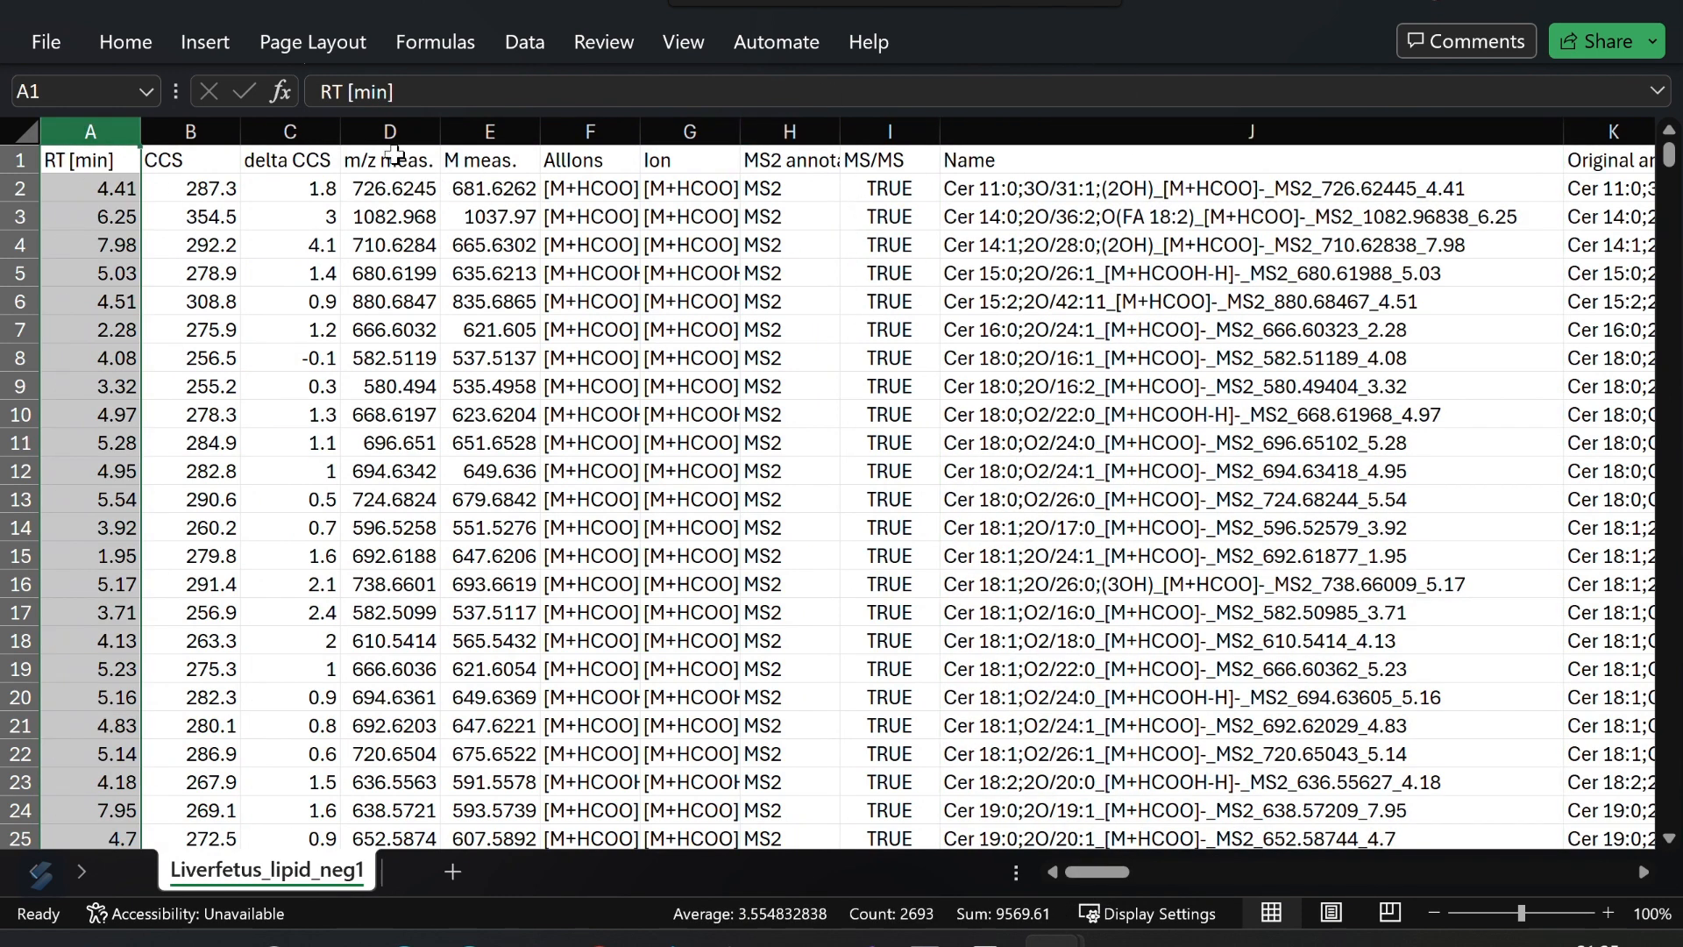
left_click(383, 130)
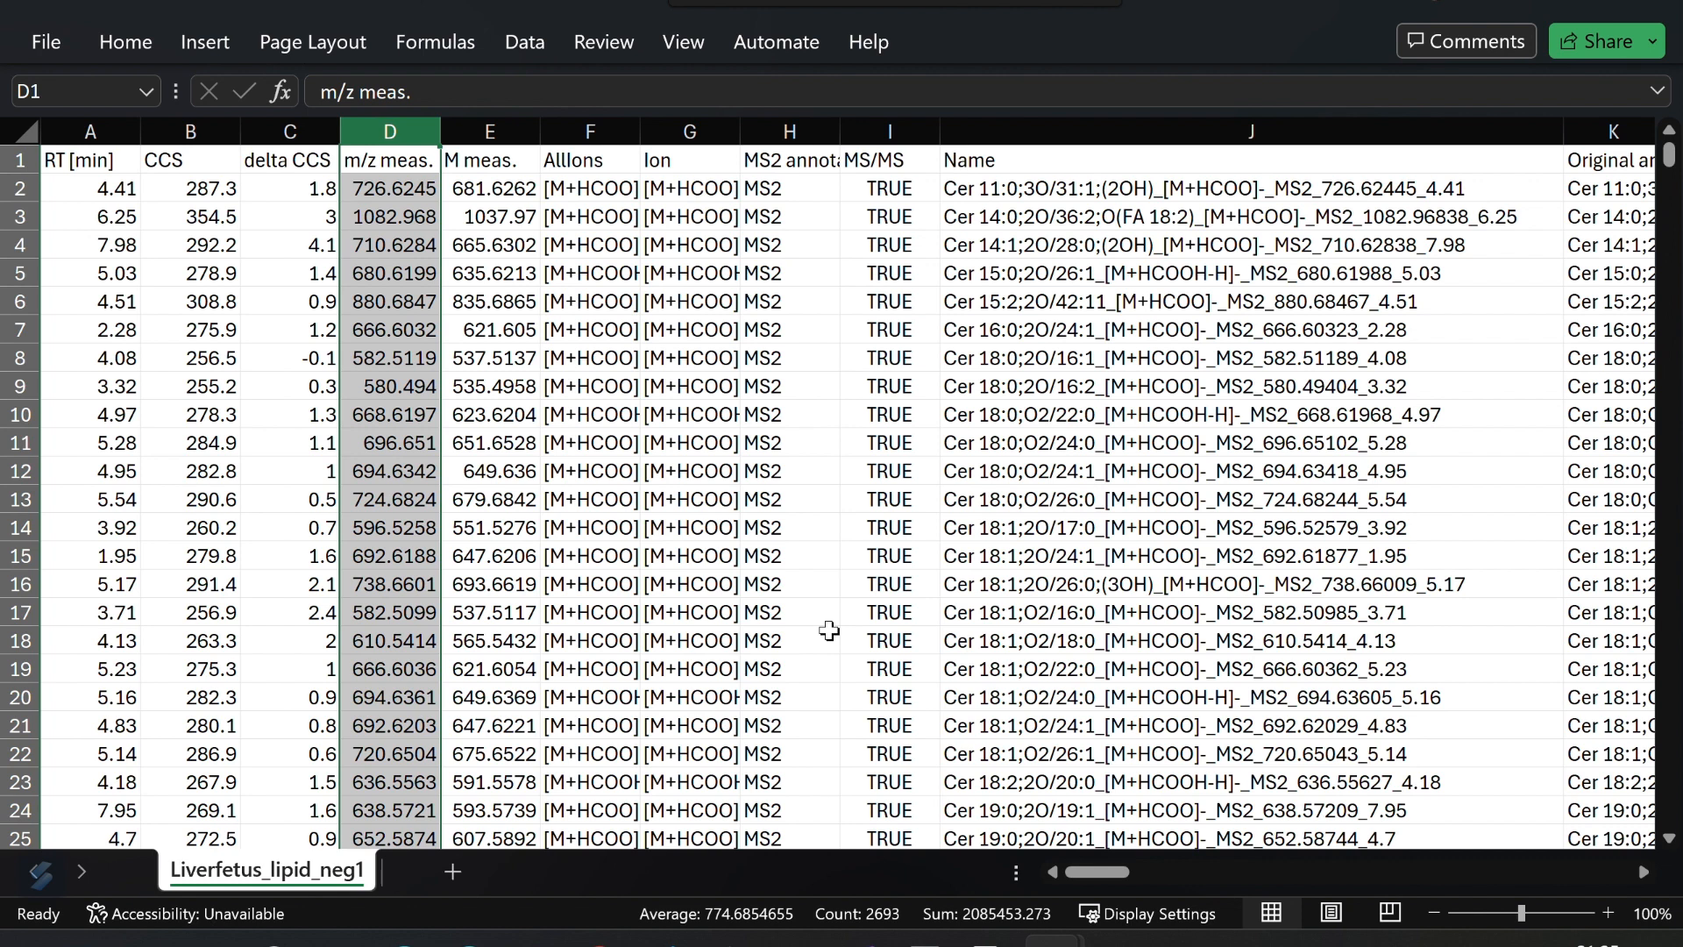
left_click(863, 544)
left_click(830, 692)
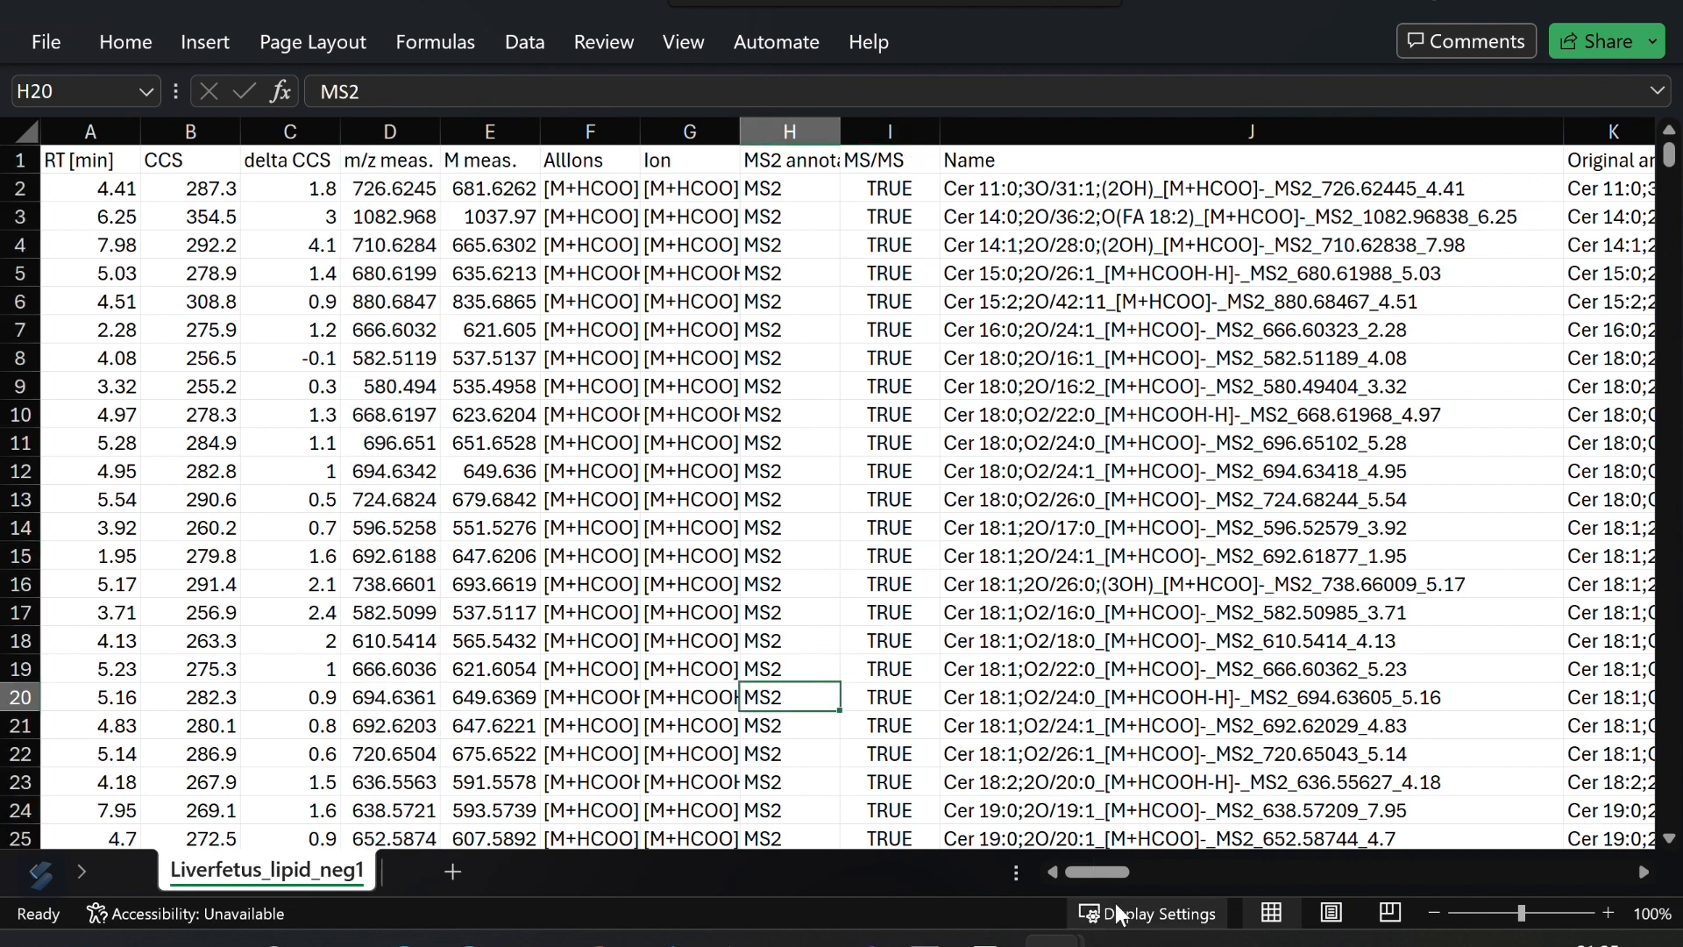
mouse_move(1104, 934)
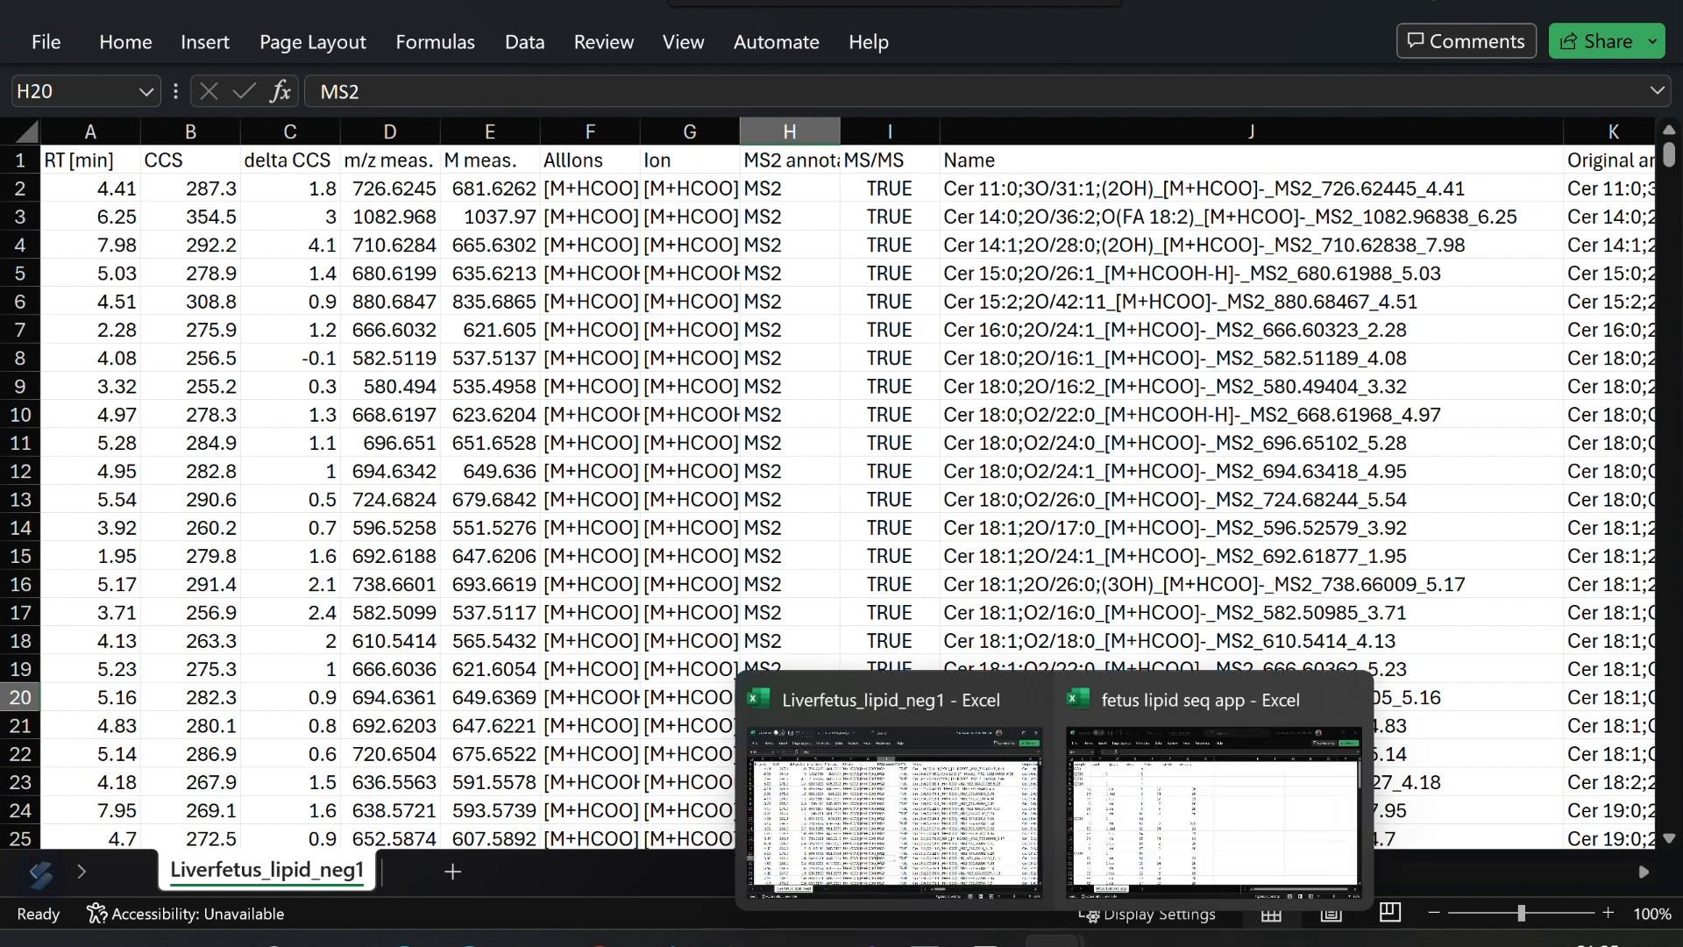
left_click(1171, 834)
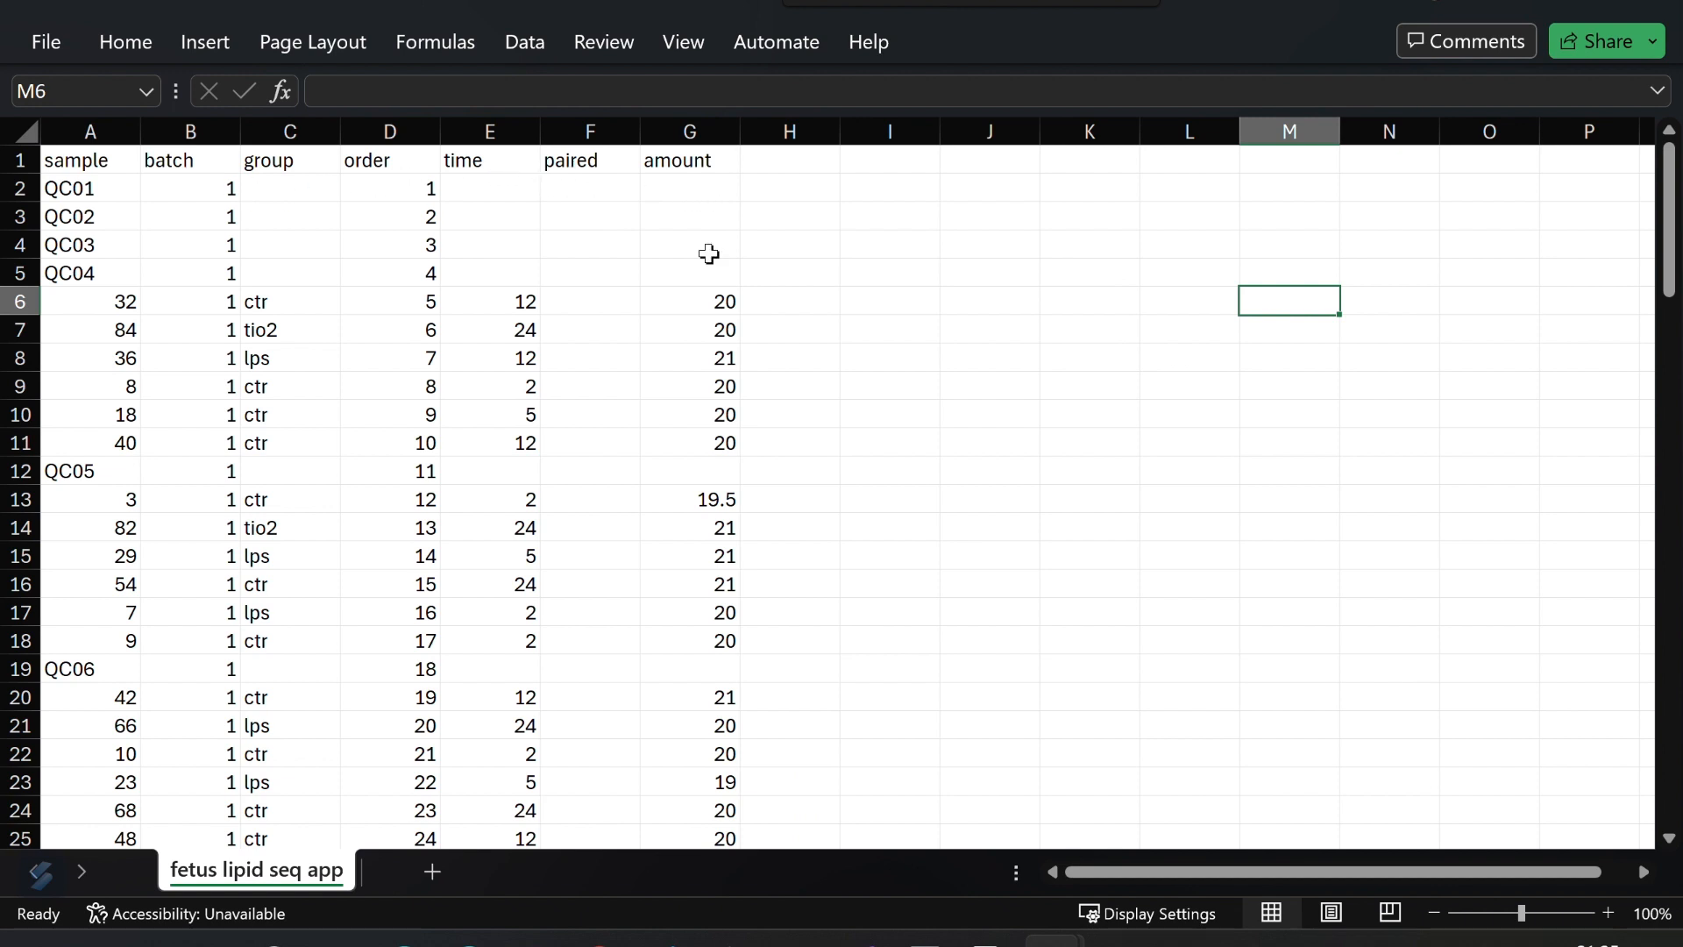
- Examine the sequence sheet's sample, batch, group, order, time, paired and amount columns
left_click(607, 128)
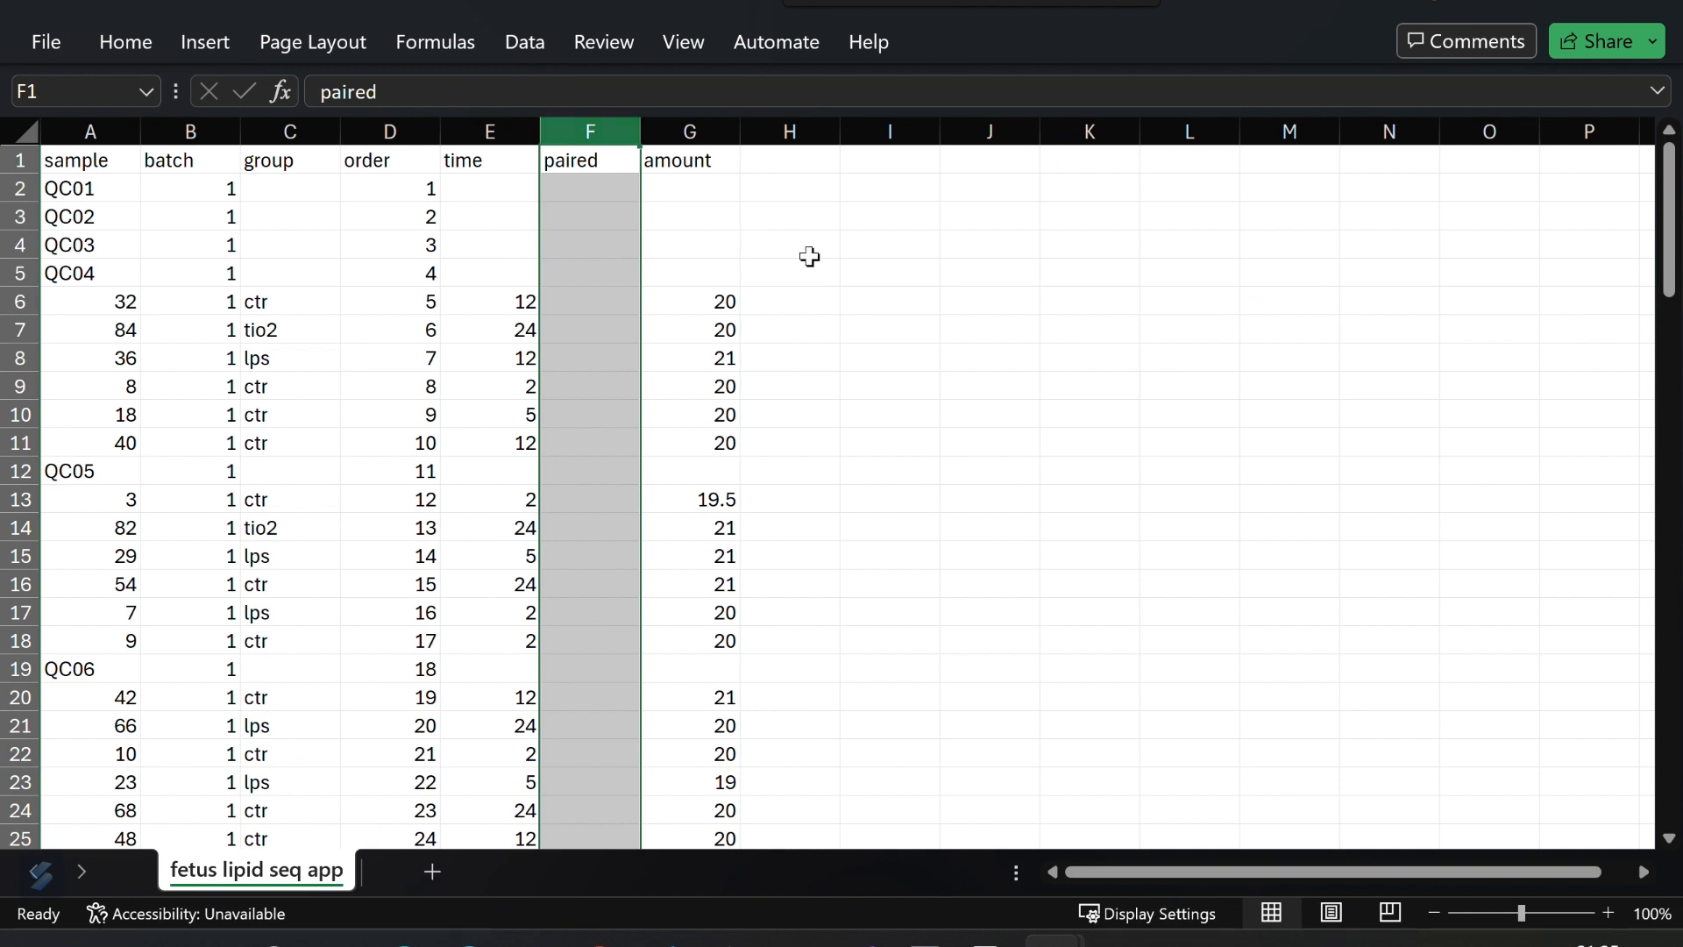
scroll(804, 263, "down", 5)
scroll(804, 274, "down", 7)
scroll(800, 274, "up", 12)
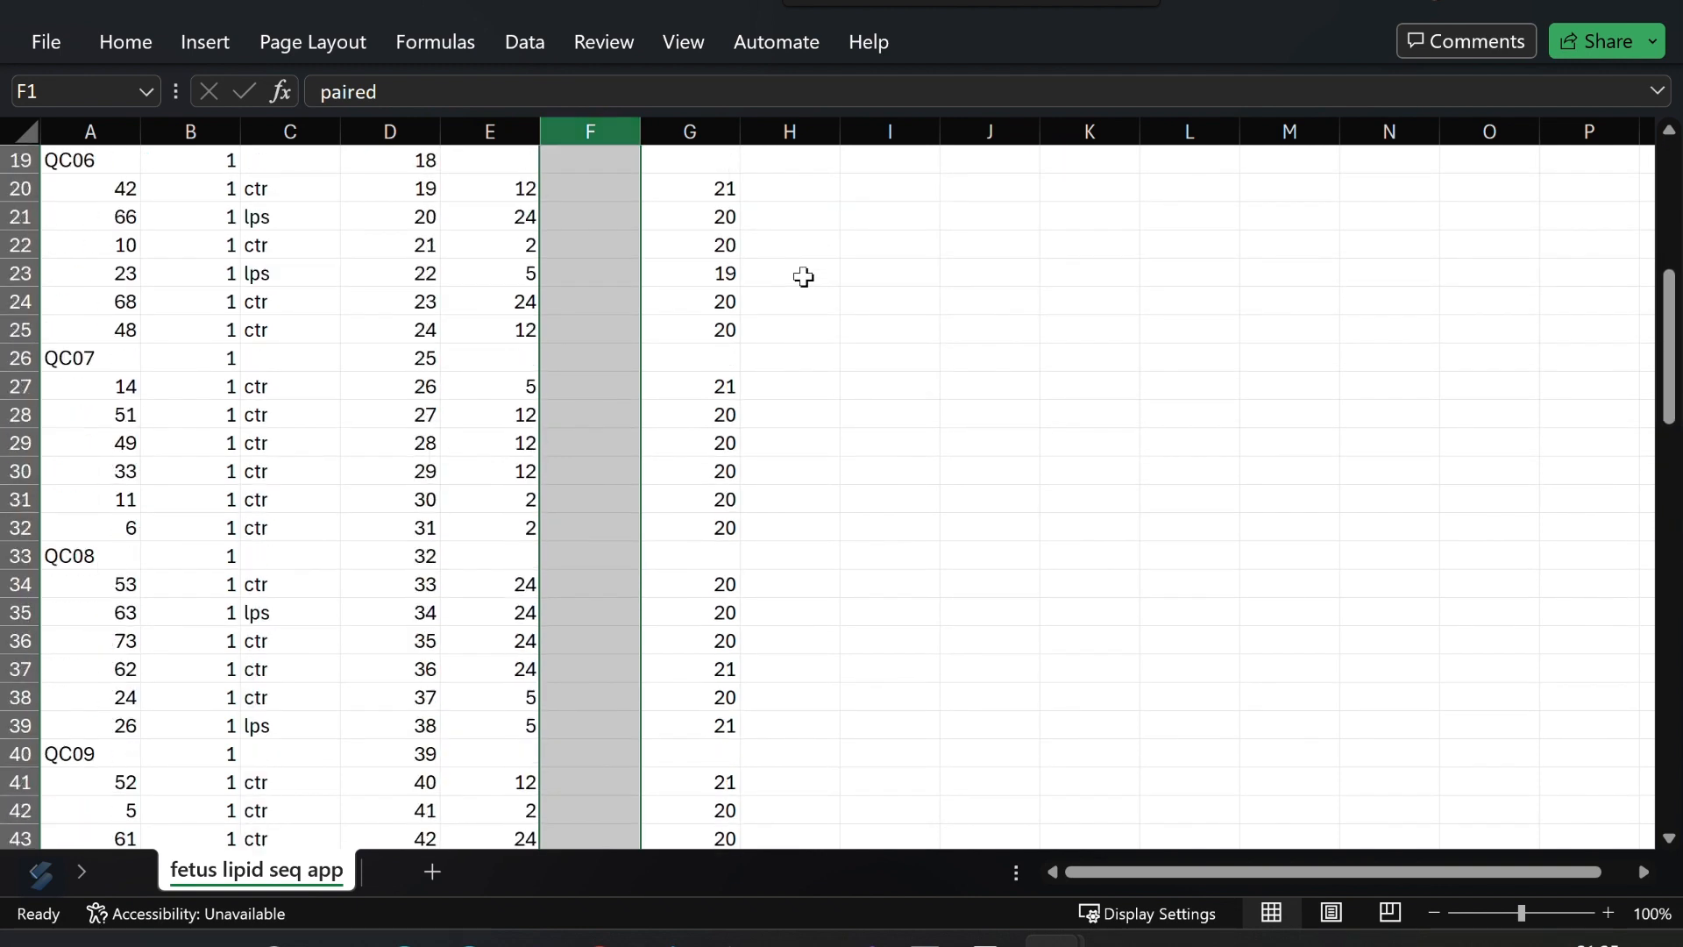
left_click(964, 335)
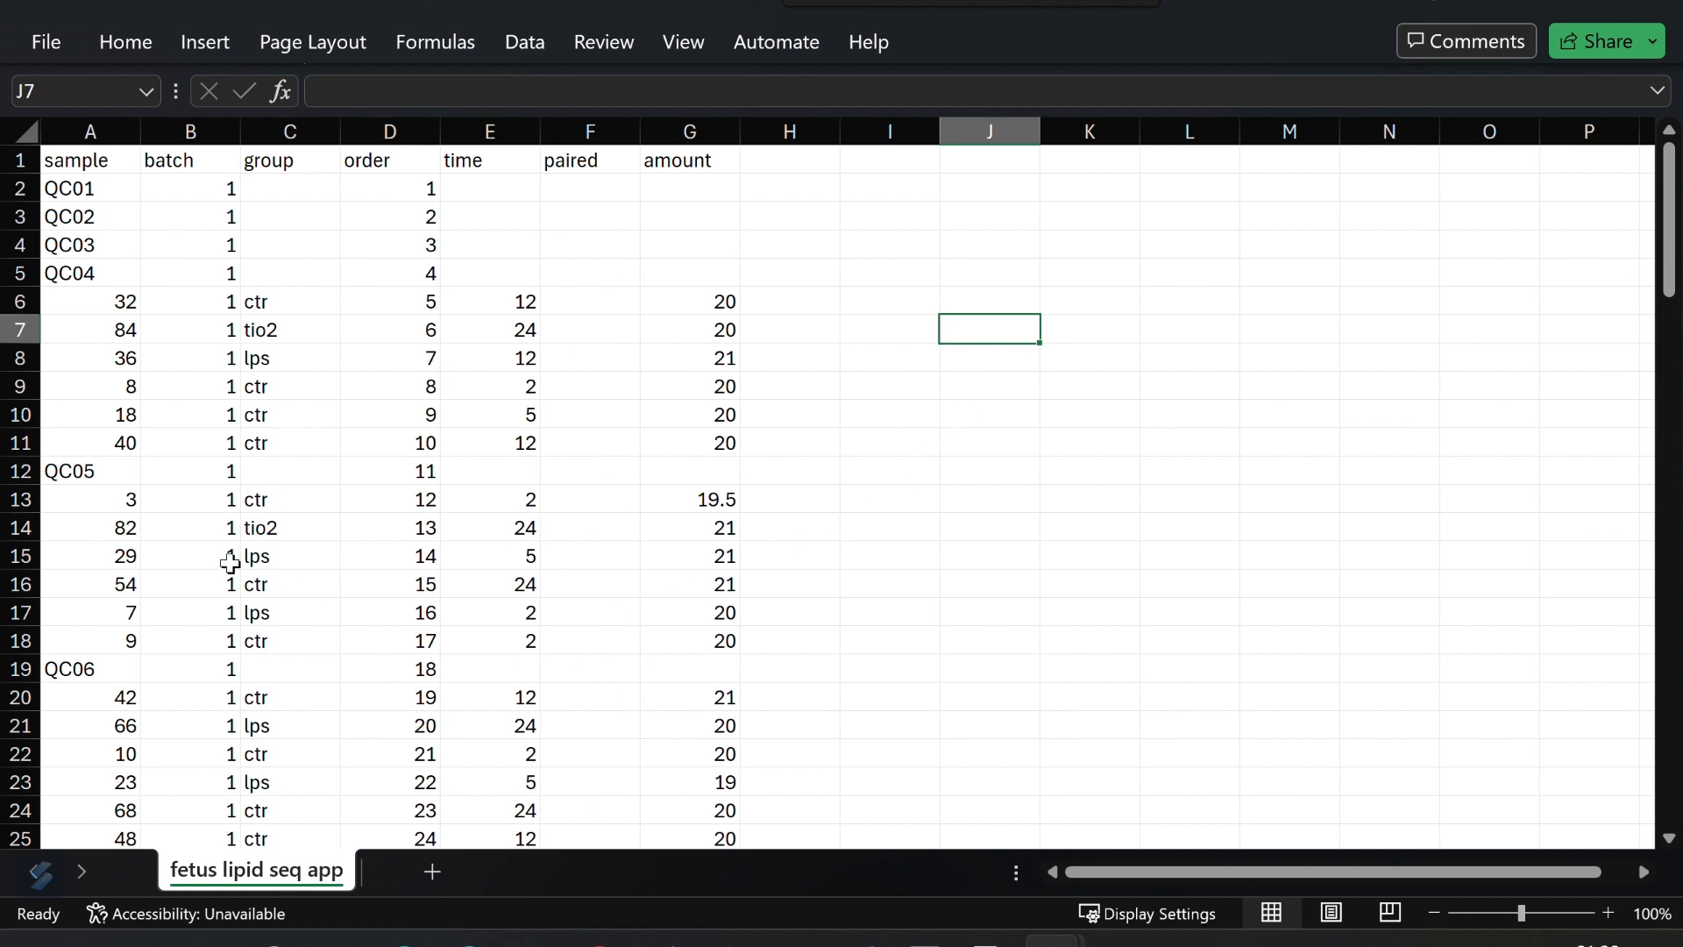
scroll(64, 251, "down", 5)
scroll(66, 253, "down", 10)
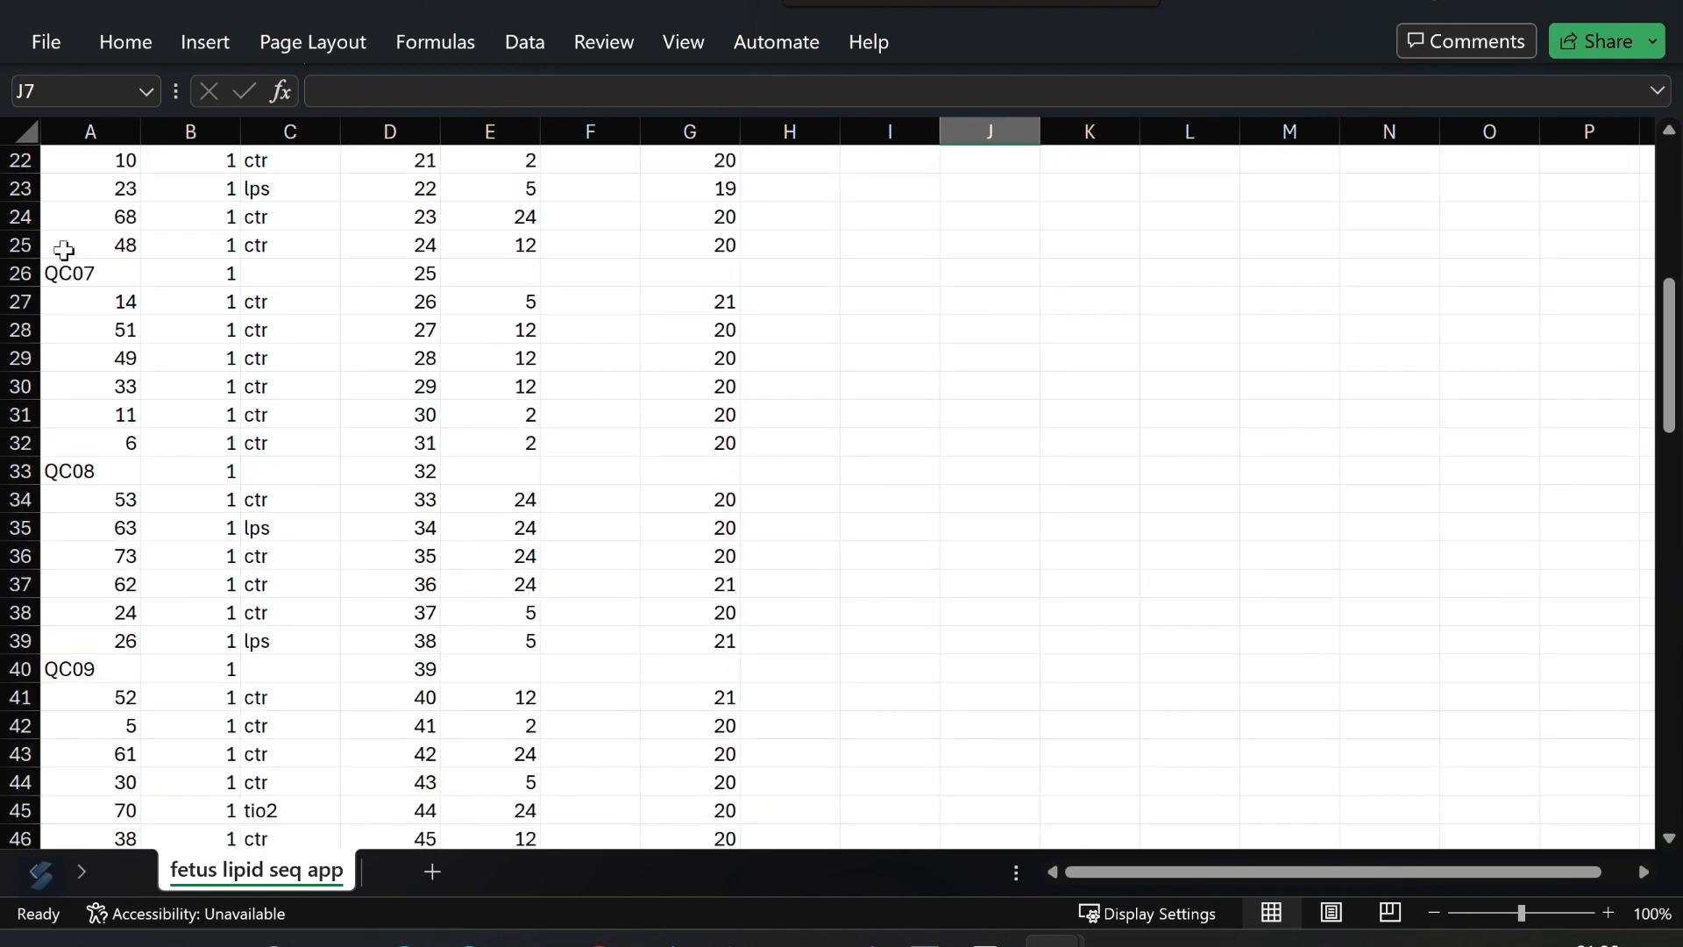
scroll(77, 276, "down", 5)
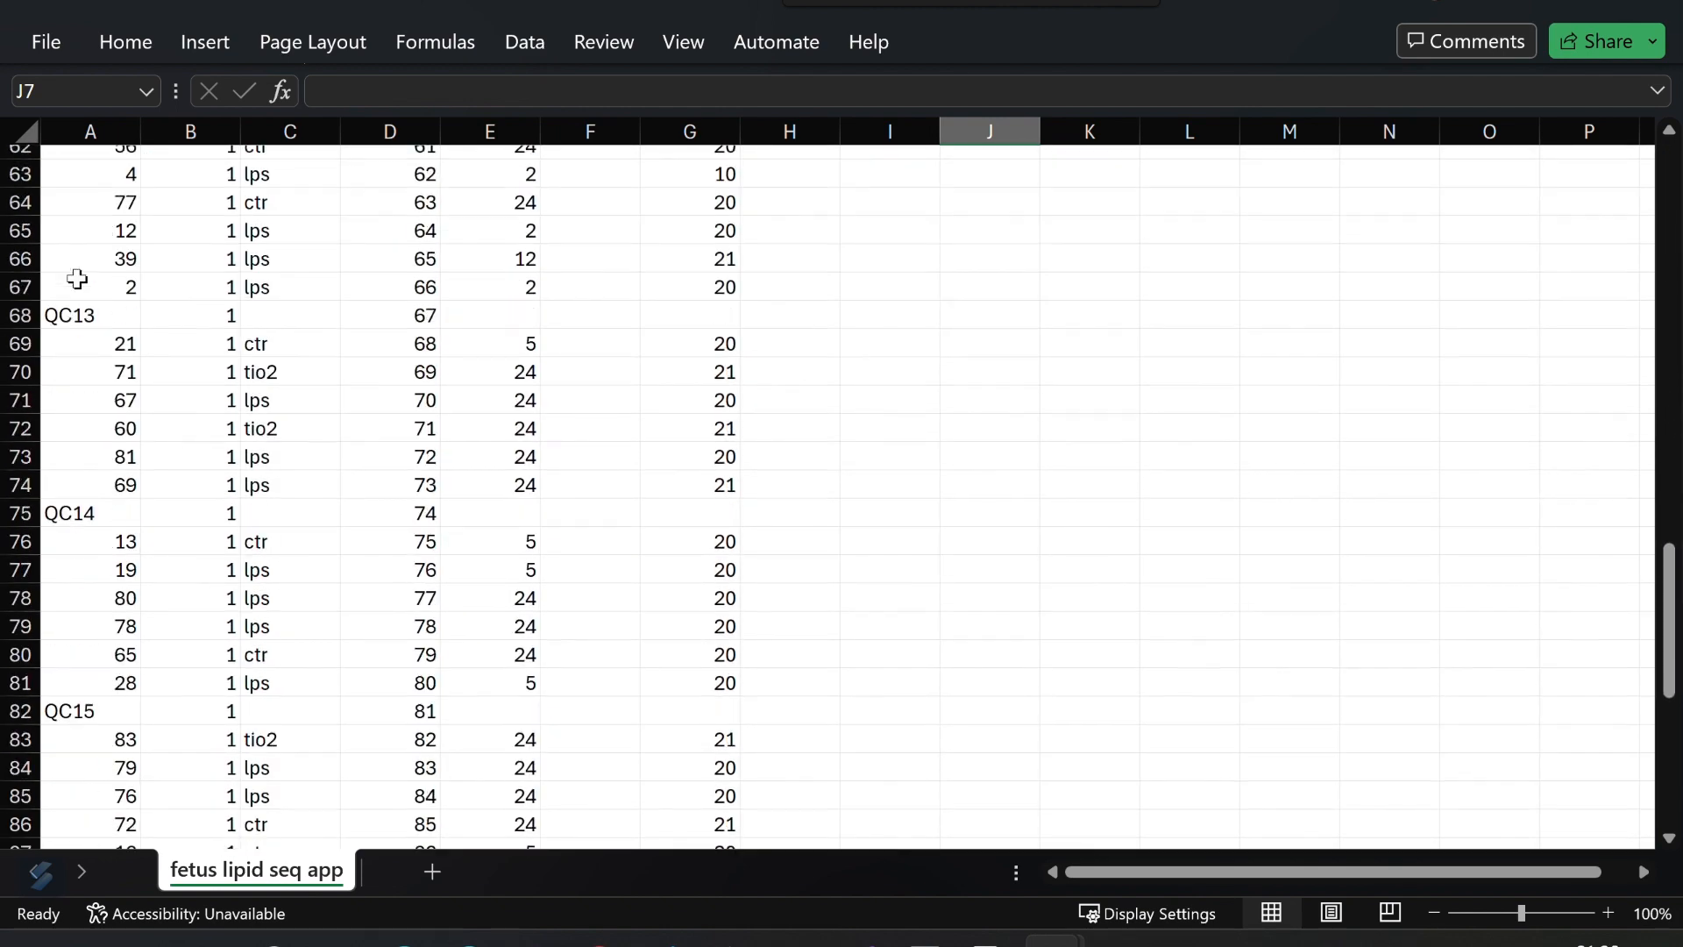
scroll(77, 275, "up", 20)
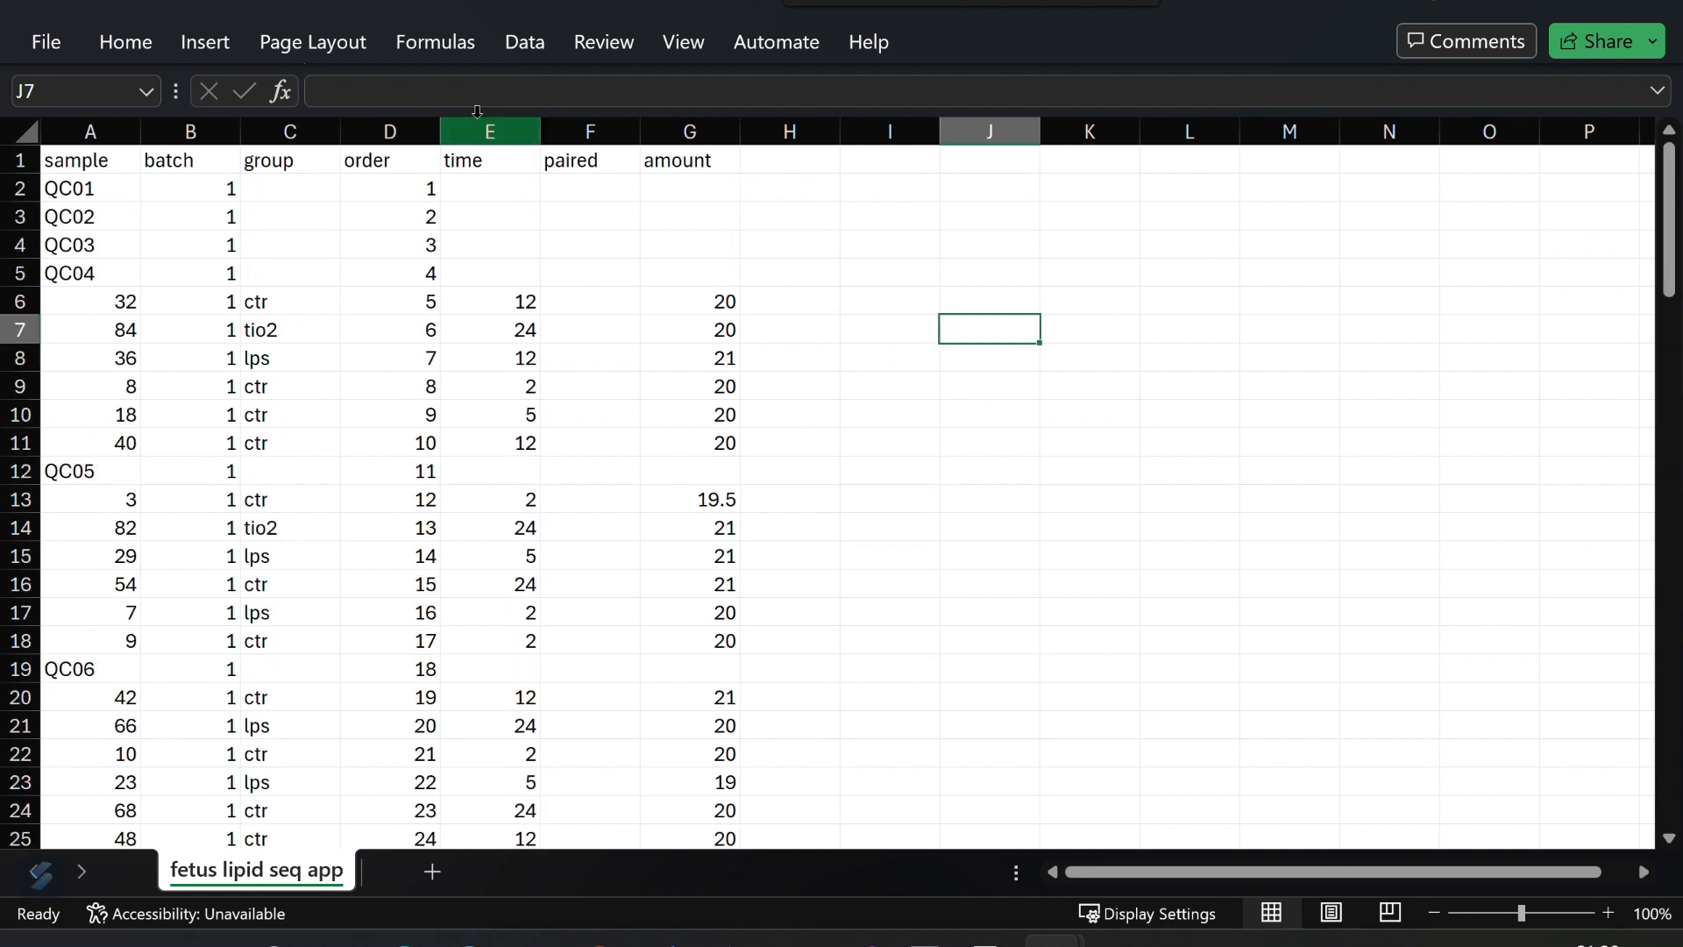
left_click(420, 131)
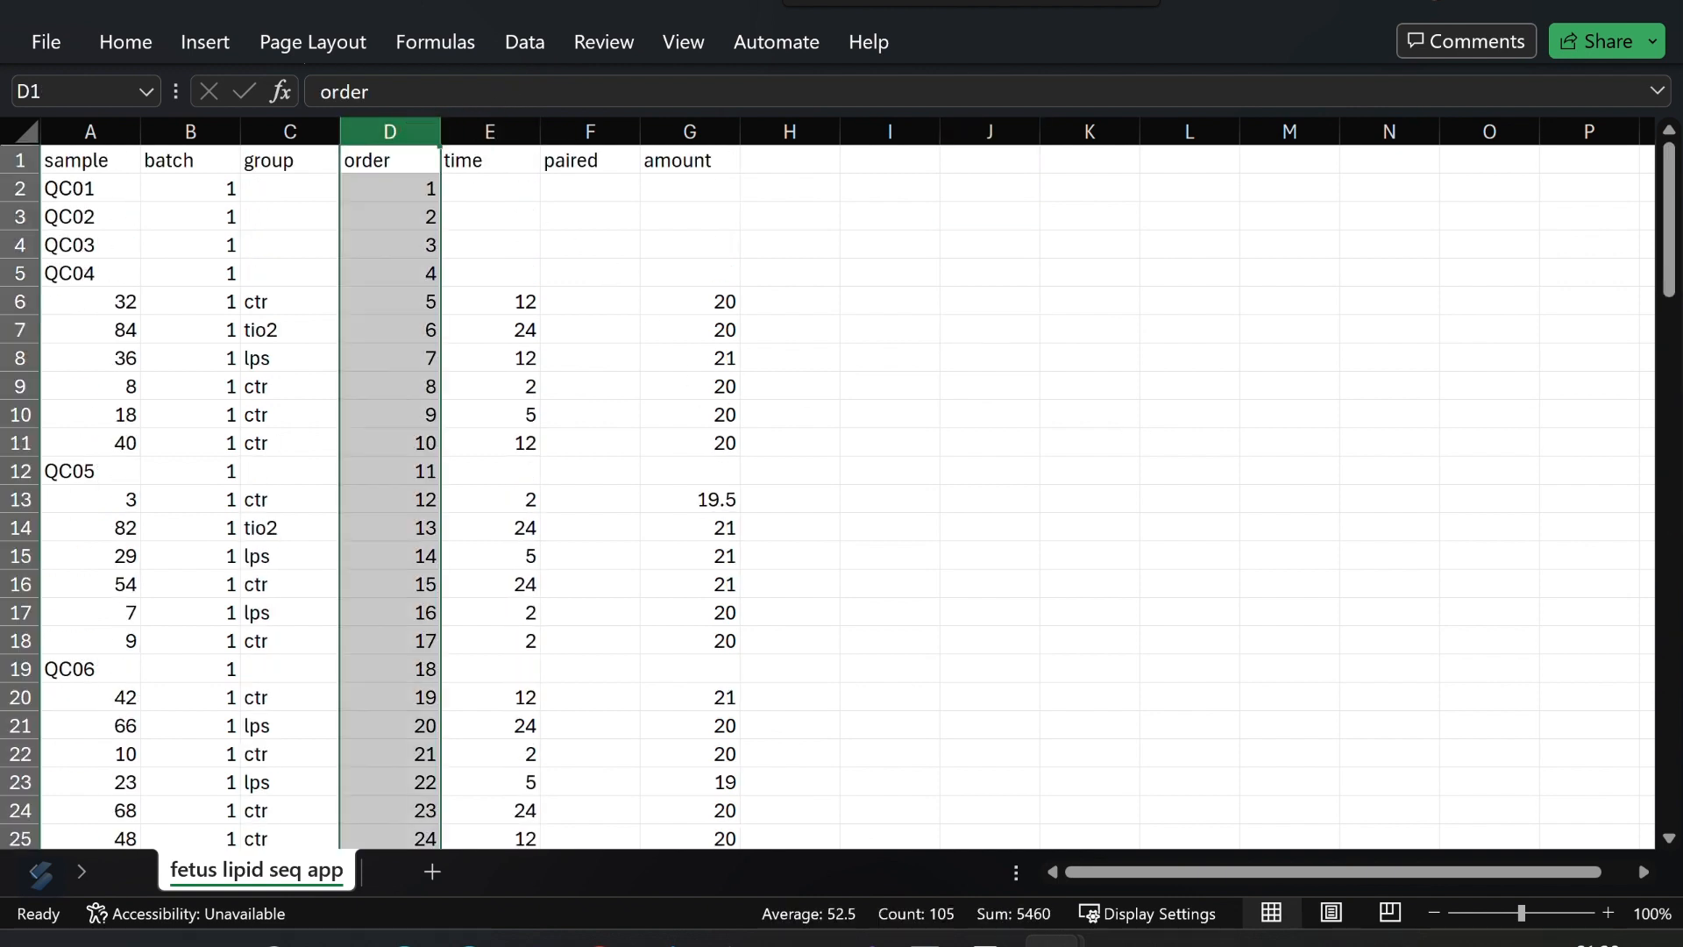
left_click(282, 143)
scroll(327, 338, "down", 3)
scroll(327, 339, "up", 2)
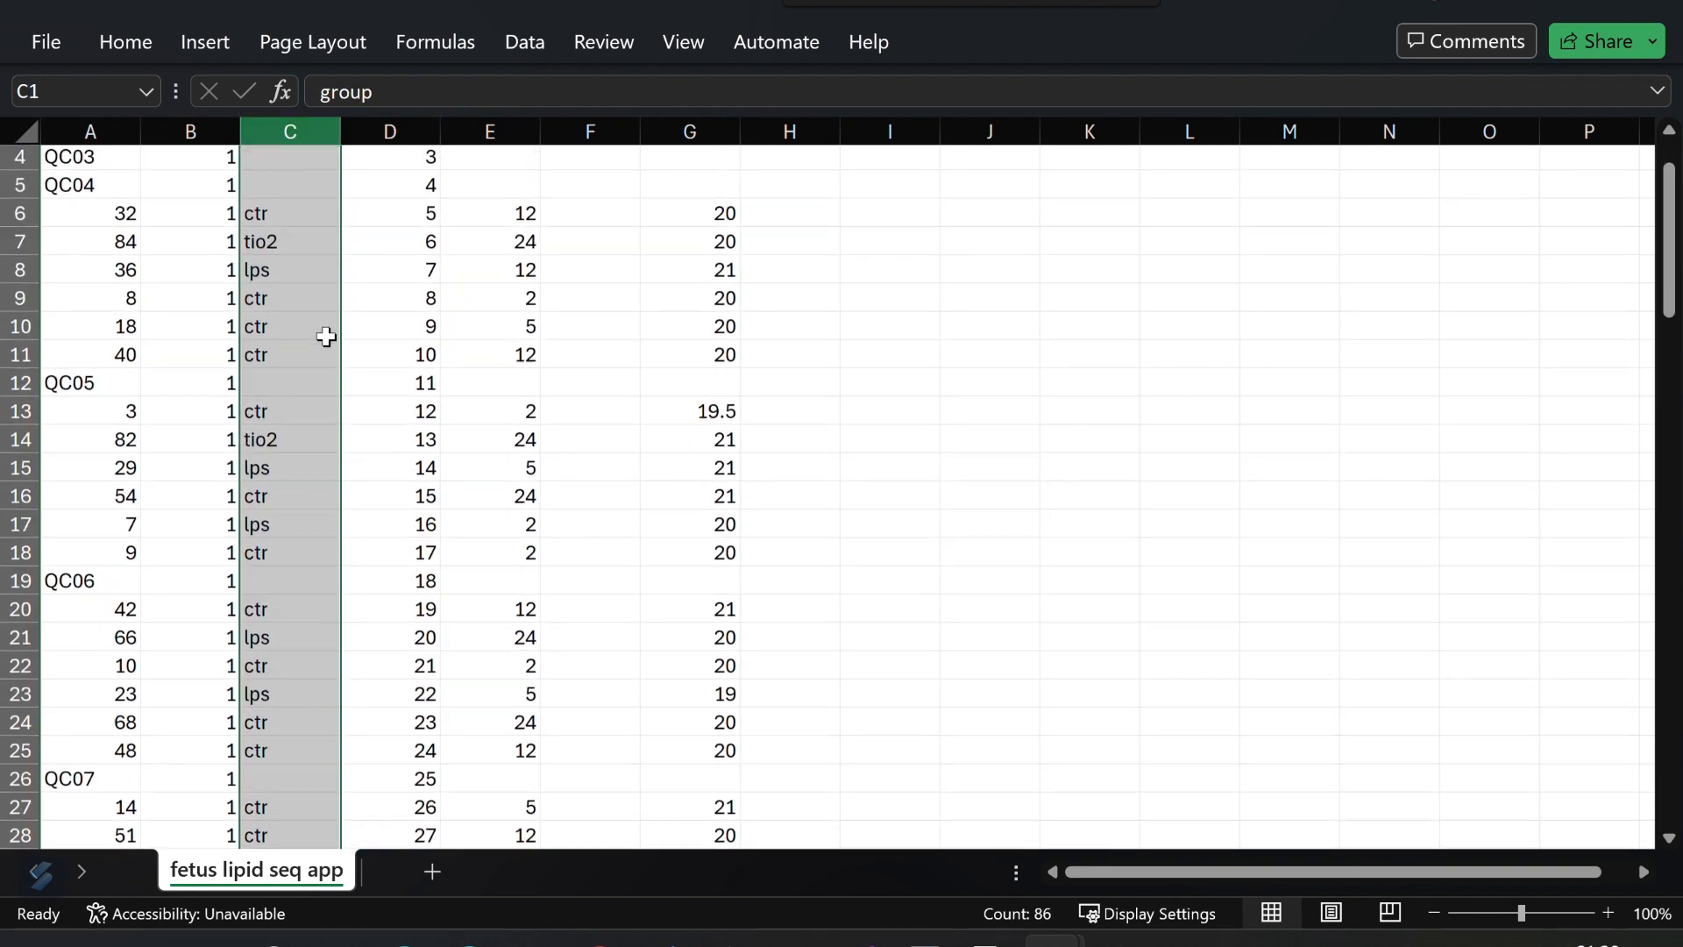
scroll(326, 337, "up", 1)
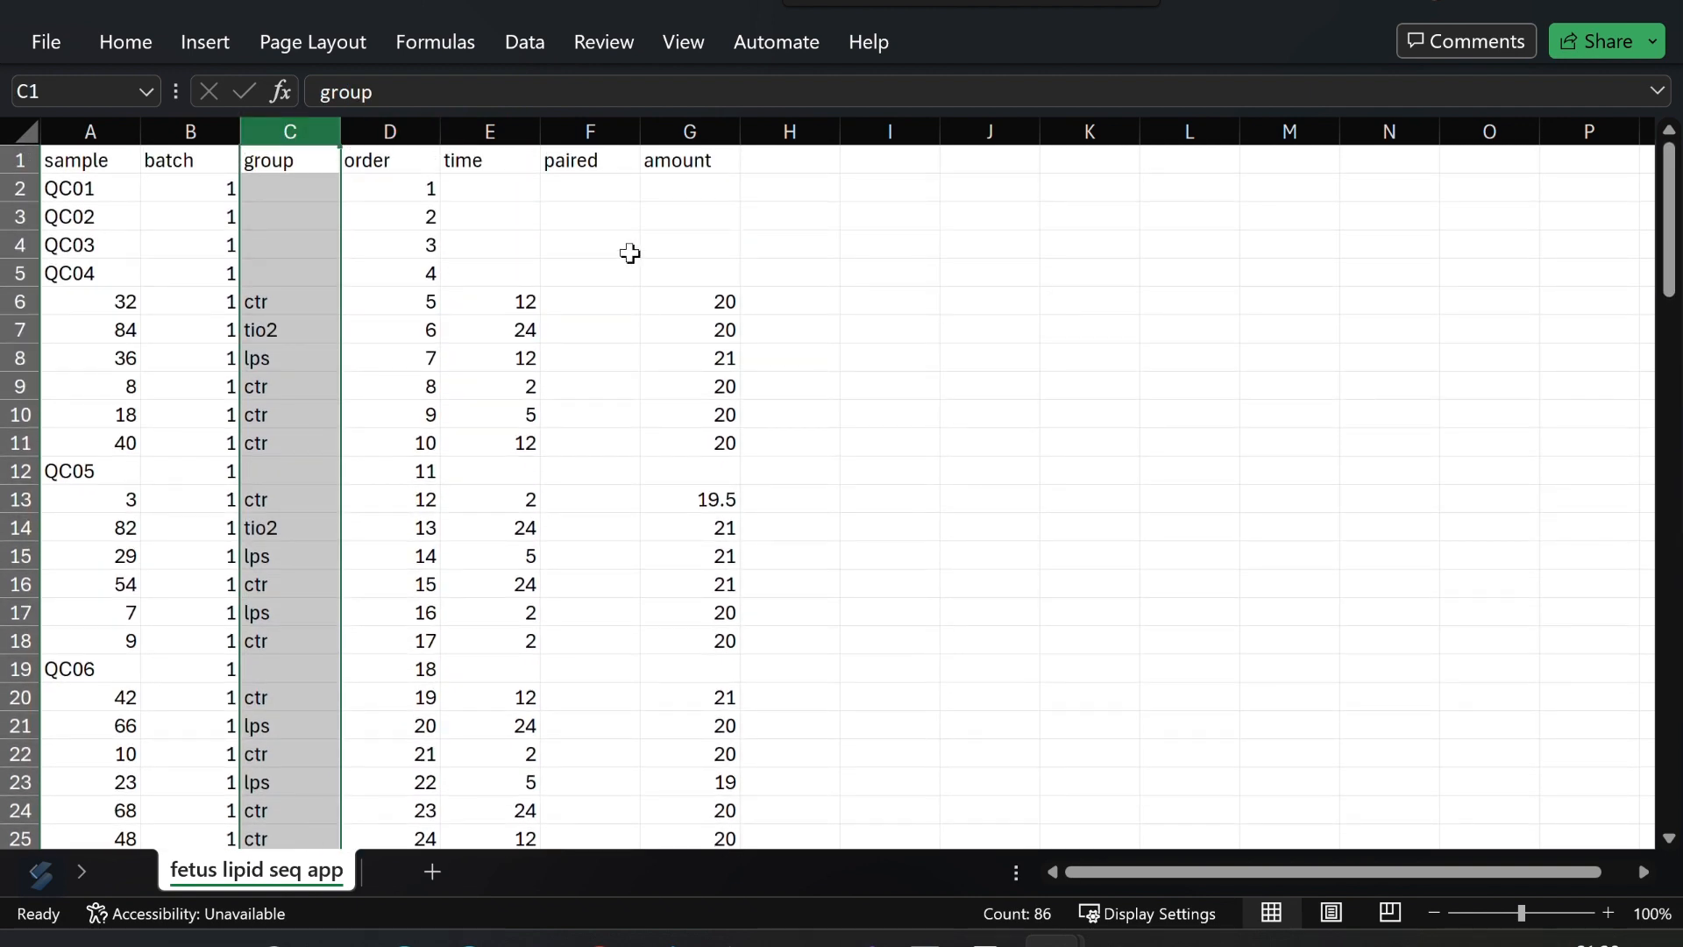
left_click(198, 133)
scroll(240, 290, "down", 14)
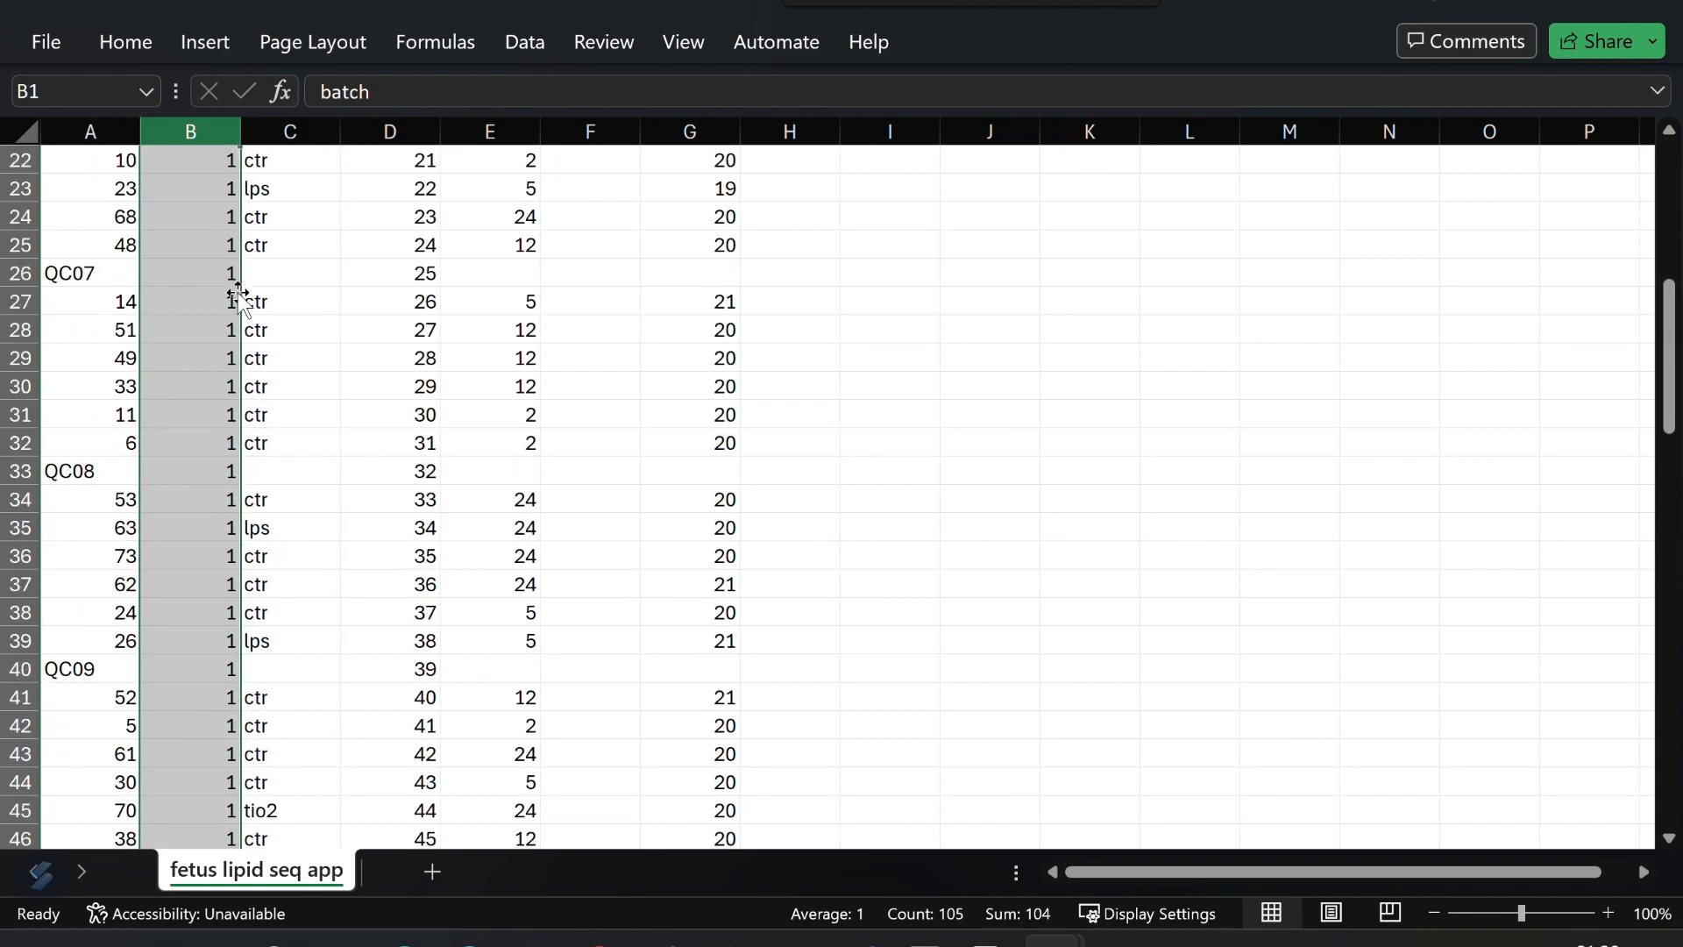
scroll(239, 299, "down", 5)
scroll(239, 334, "up", 15)
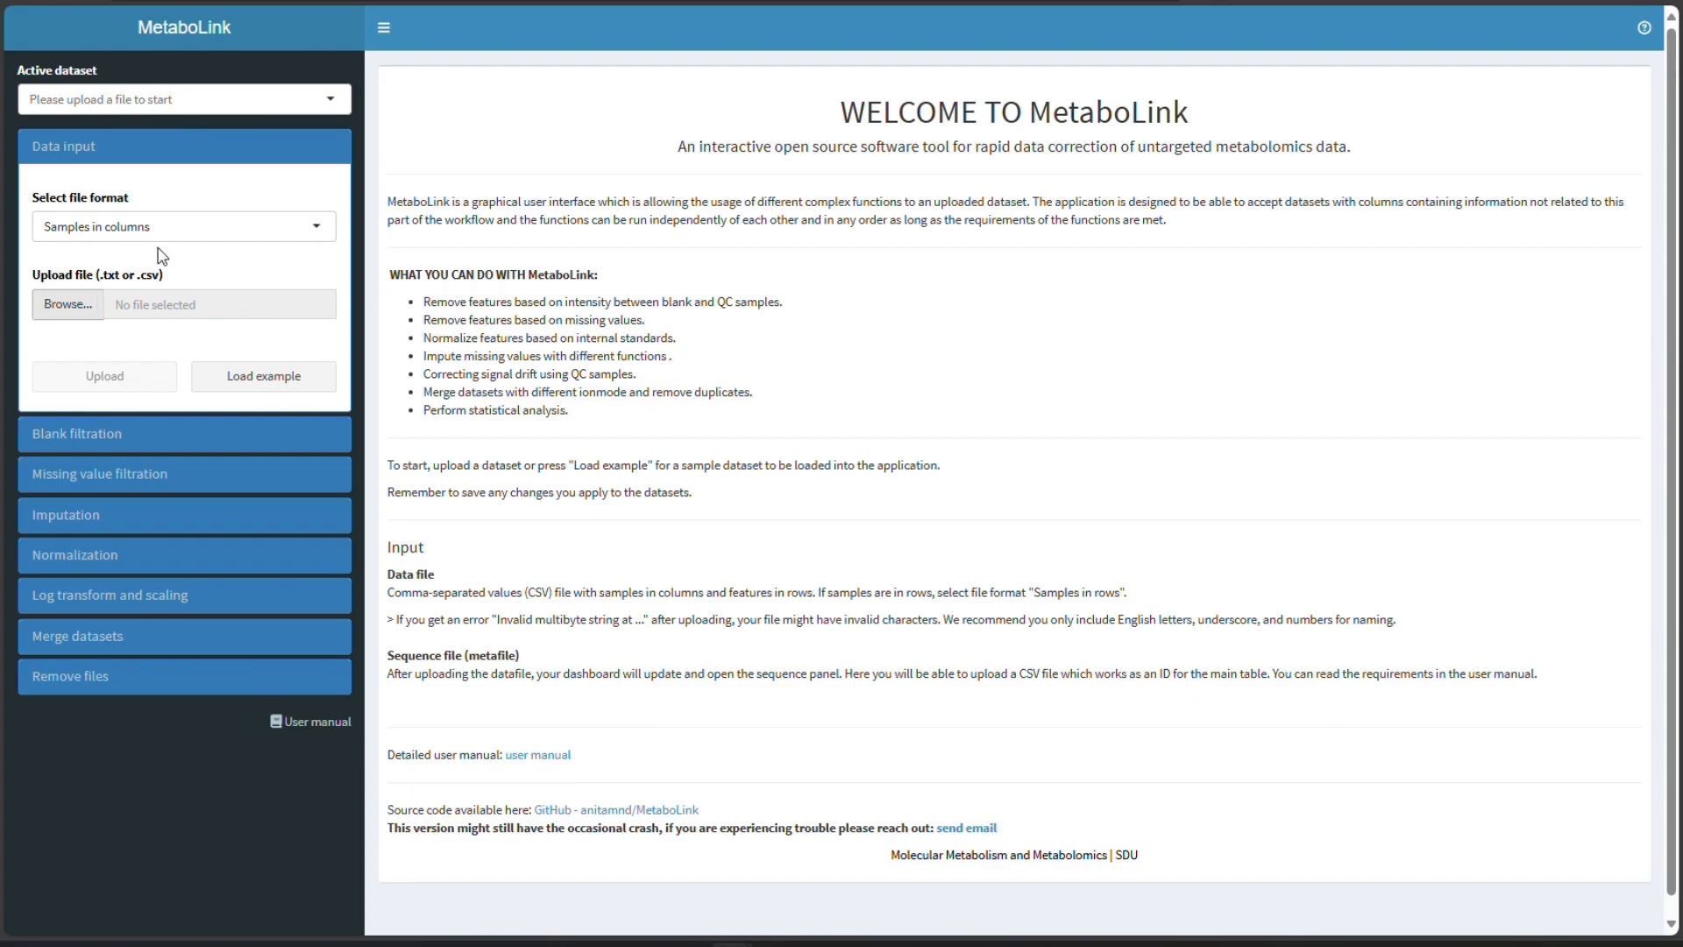
- Upload the Liverfetus_lipid_pos1.csv data file to MetaboLink in Samples in columns format
left_click(67, 303)
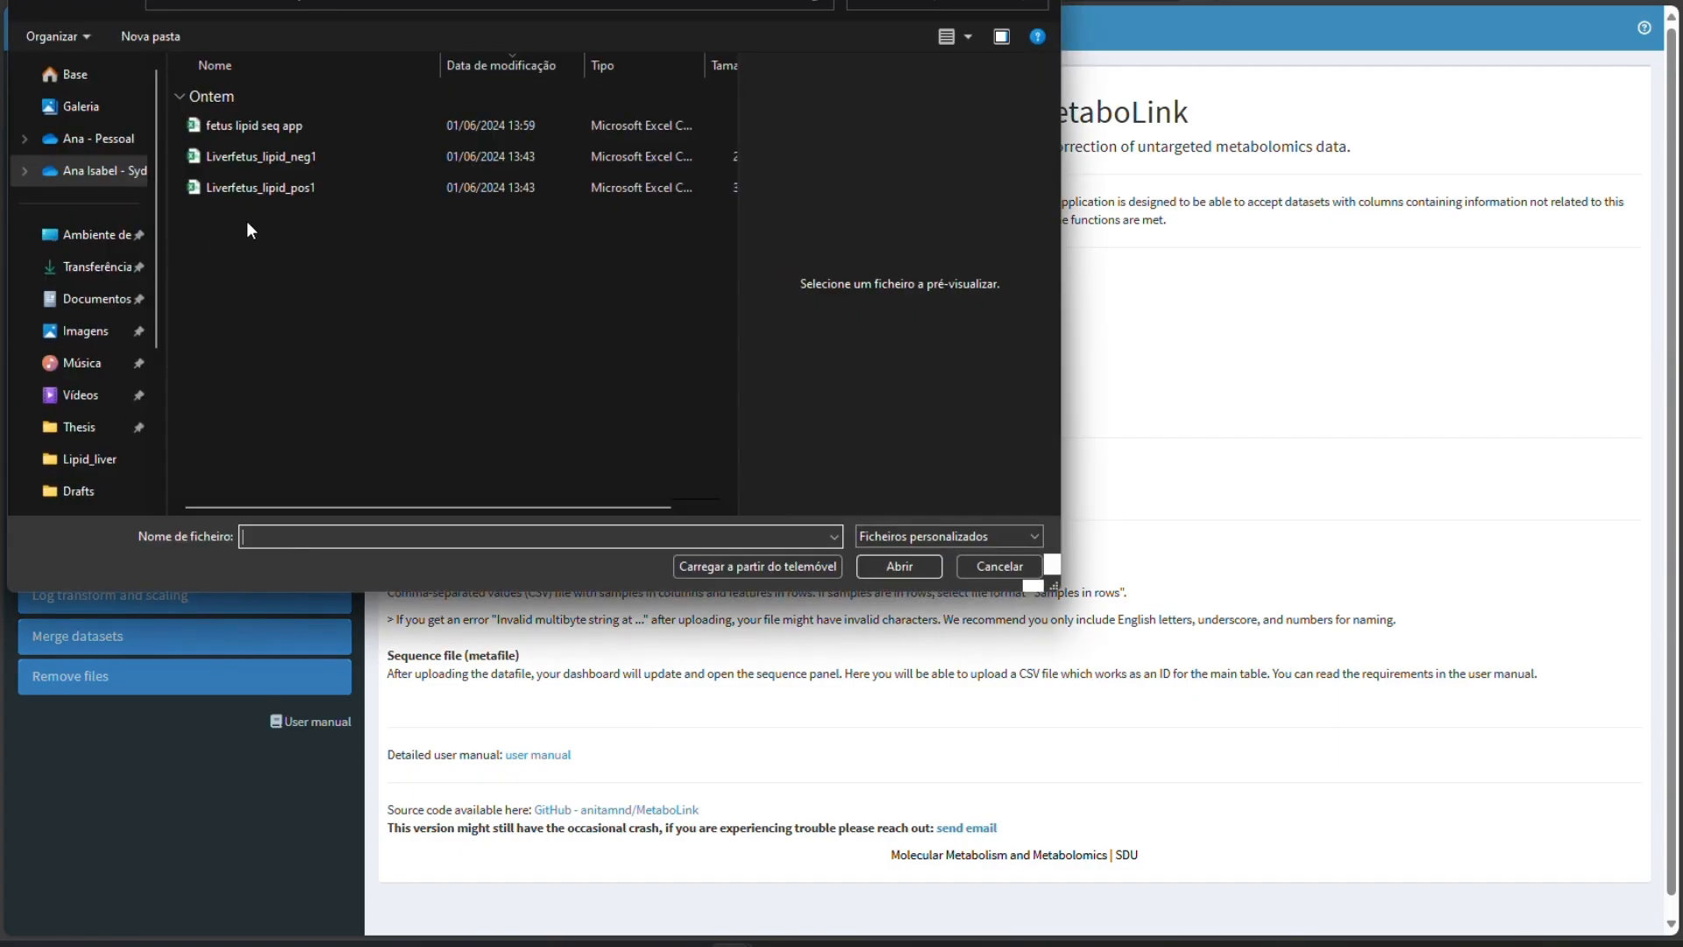
double_click(289, 195)
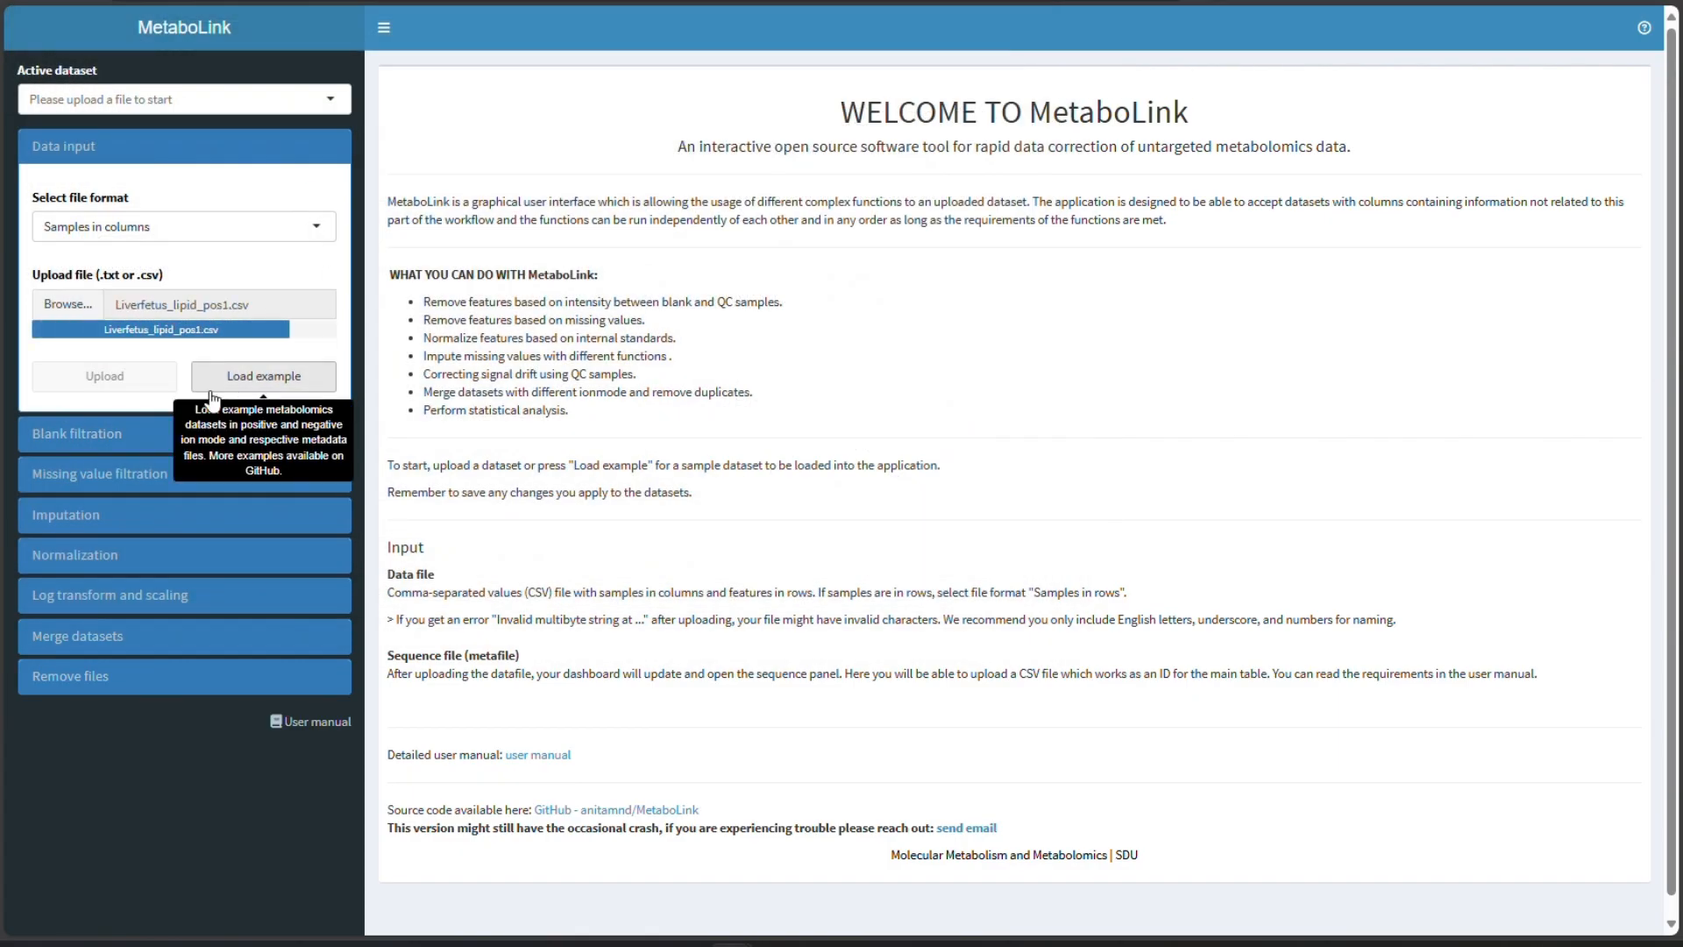
left_click(51, 385)
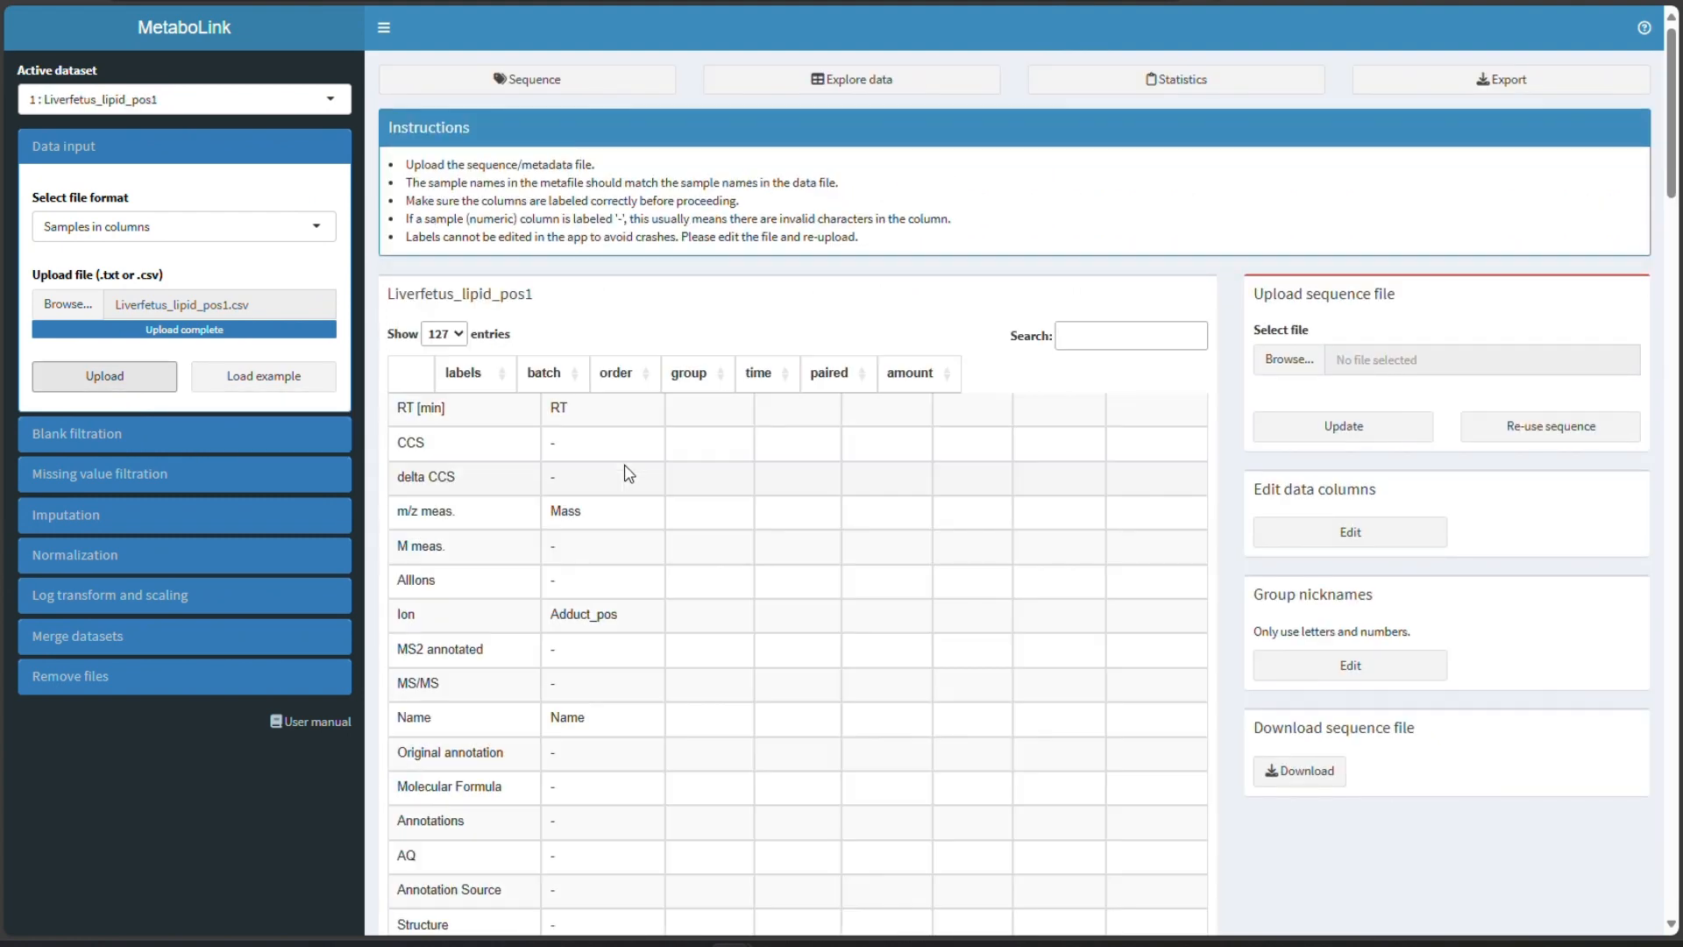
- Select fetus lipid seq app.csv as the sequence file for the dataset
scroll(815, 442, "down", 10)
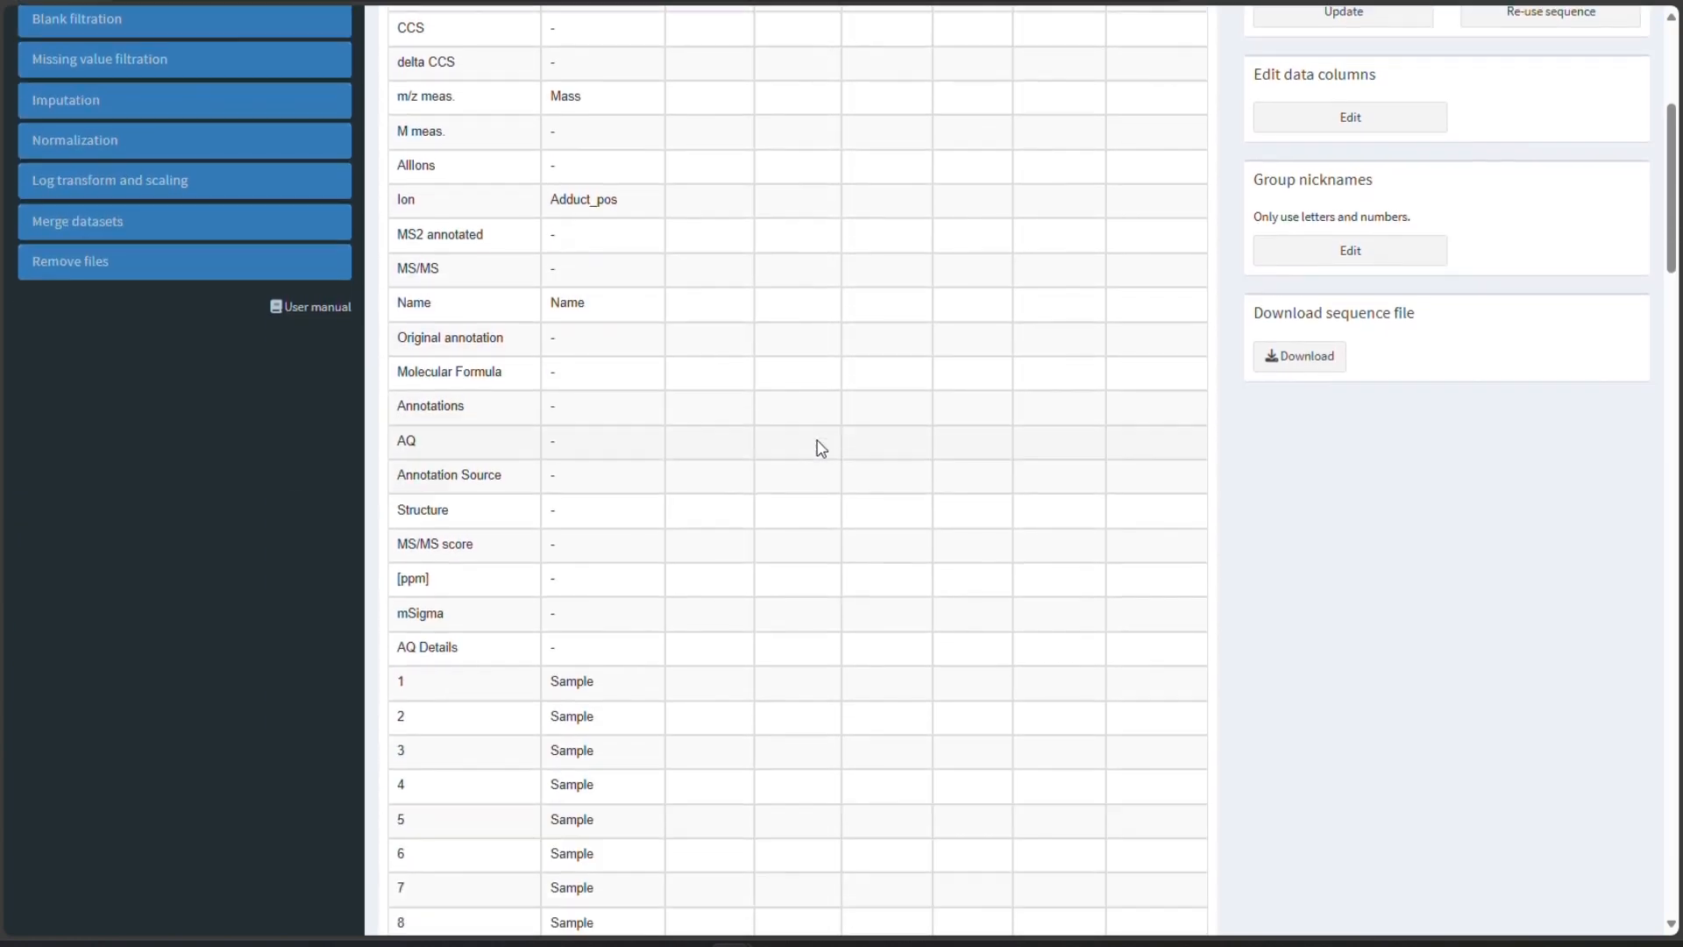
scroll(820, 449, "down", 20)
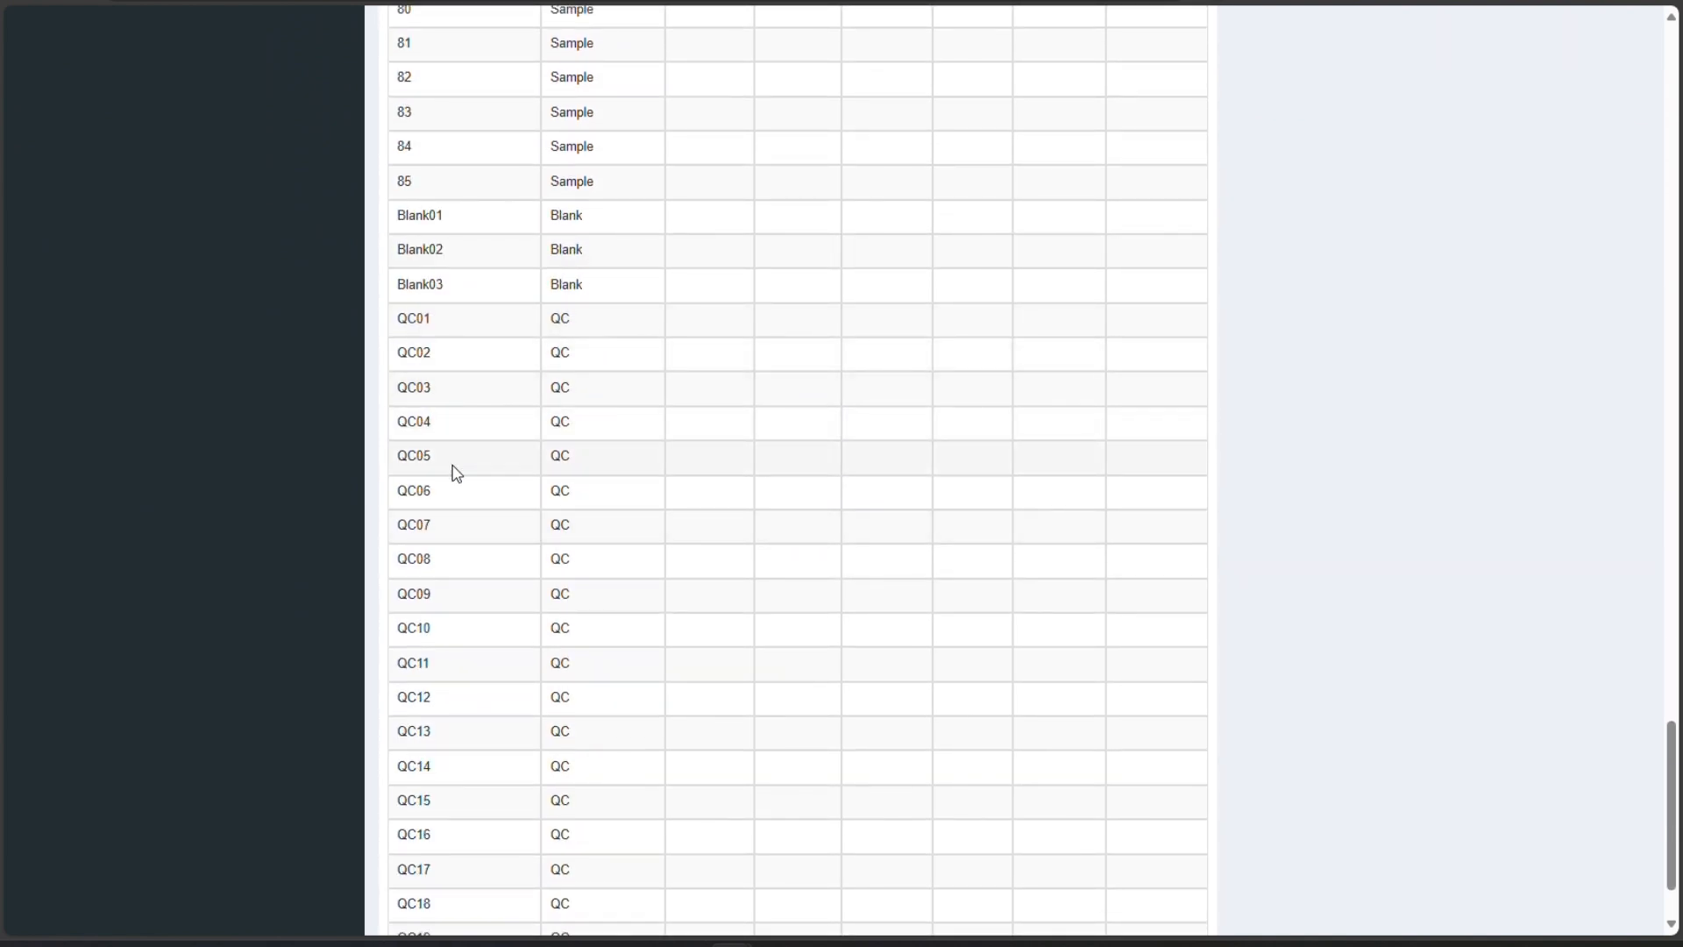
scroll(457, 473, "down", 2)
scroll(467, 486, "up", 20)
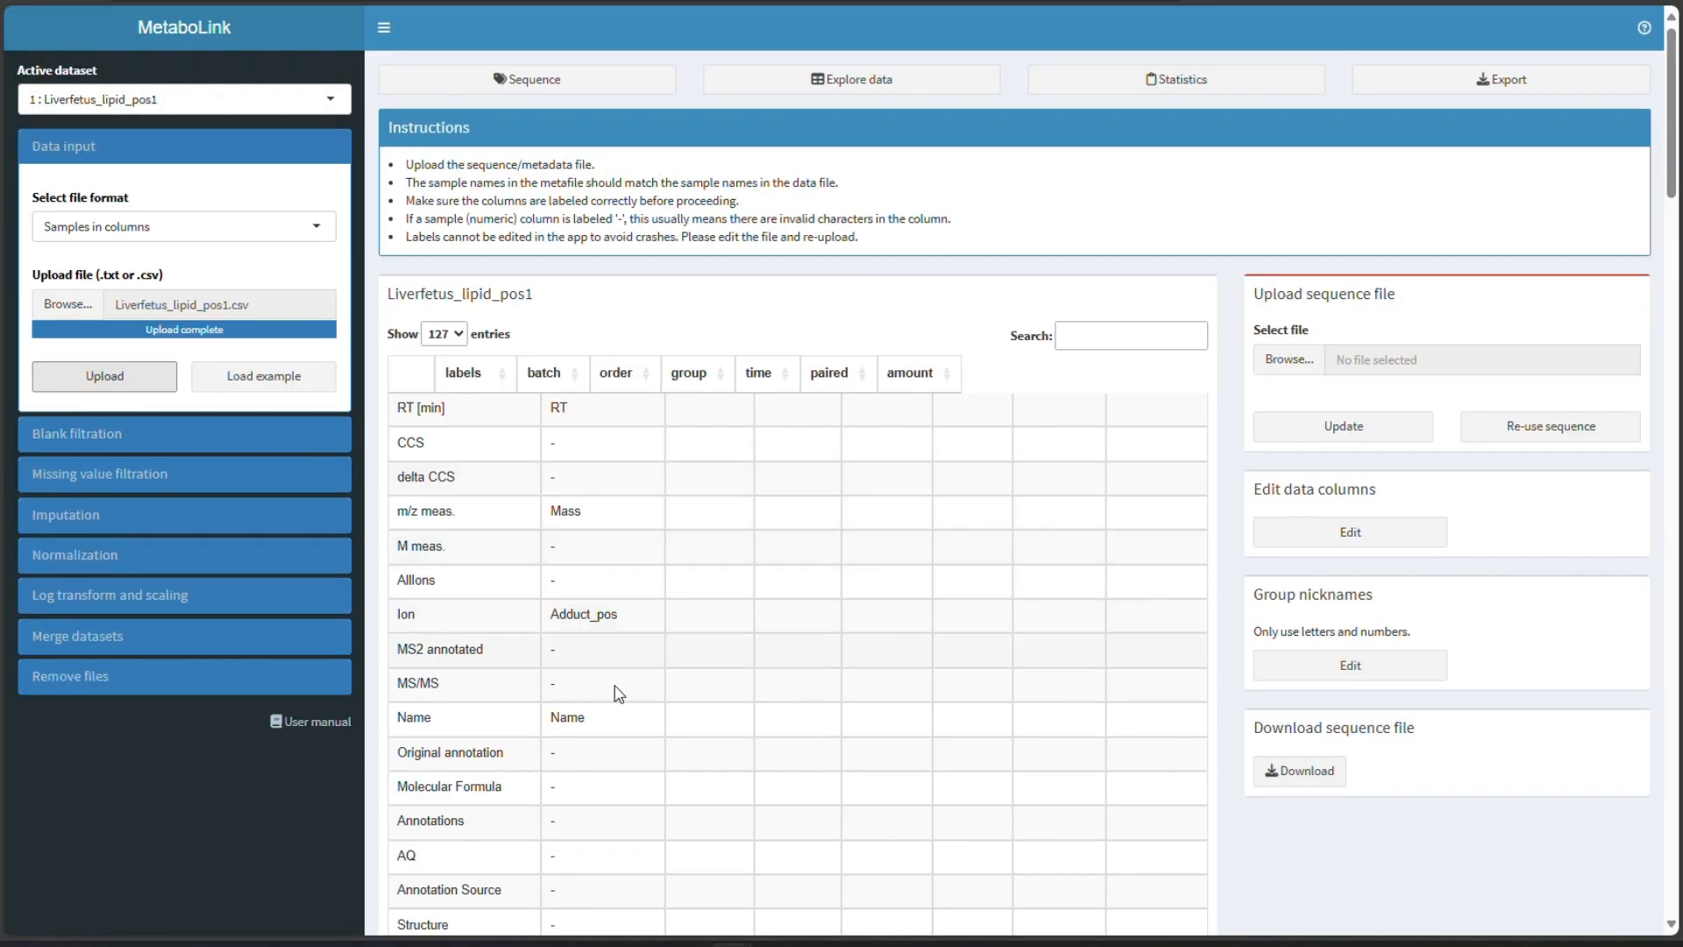
scroll(614, 701, "down", 3)
scroll(846, 285, "up", 2)
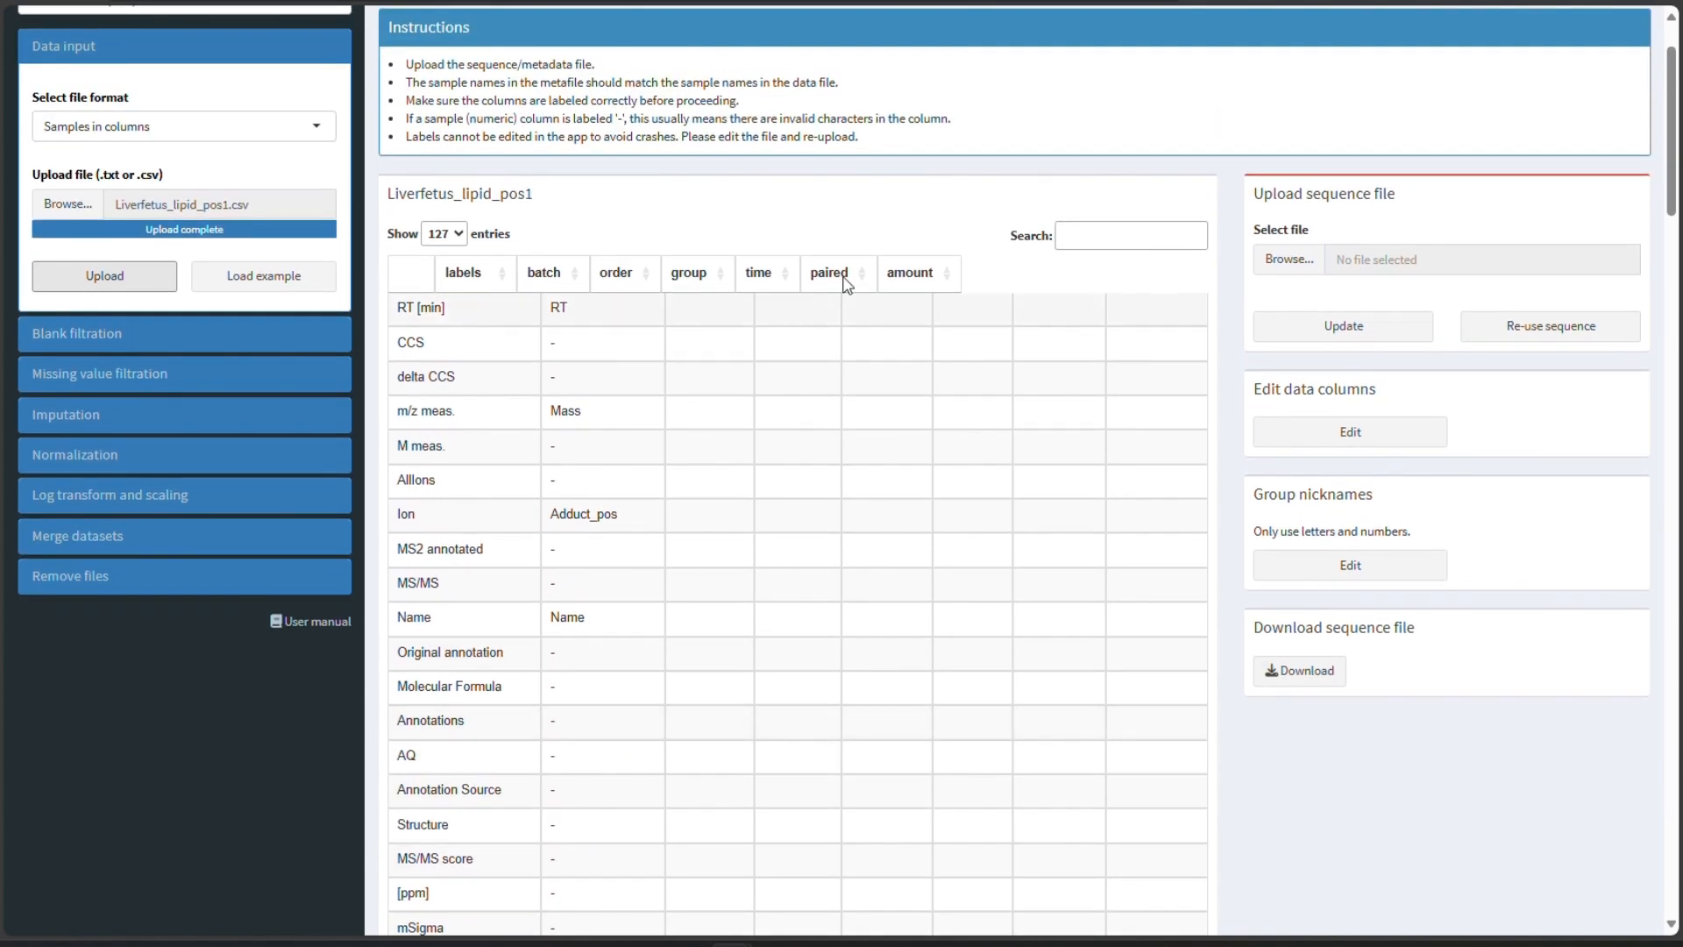
scroll(1294, 256, "up", 1)
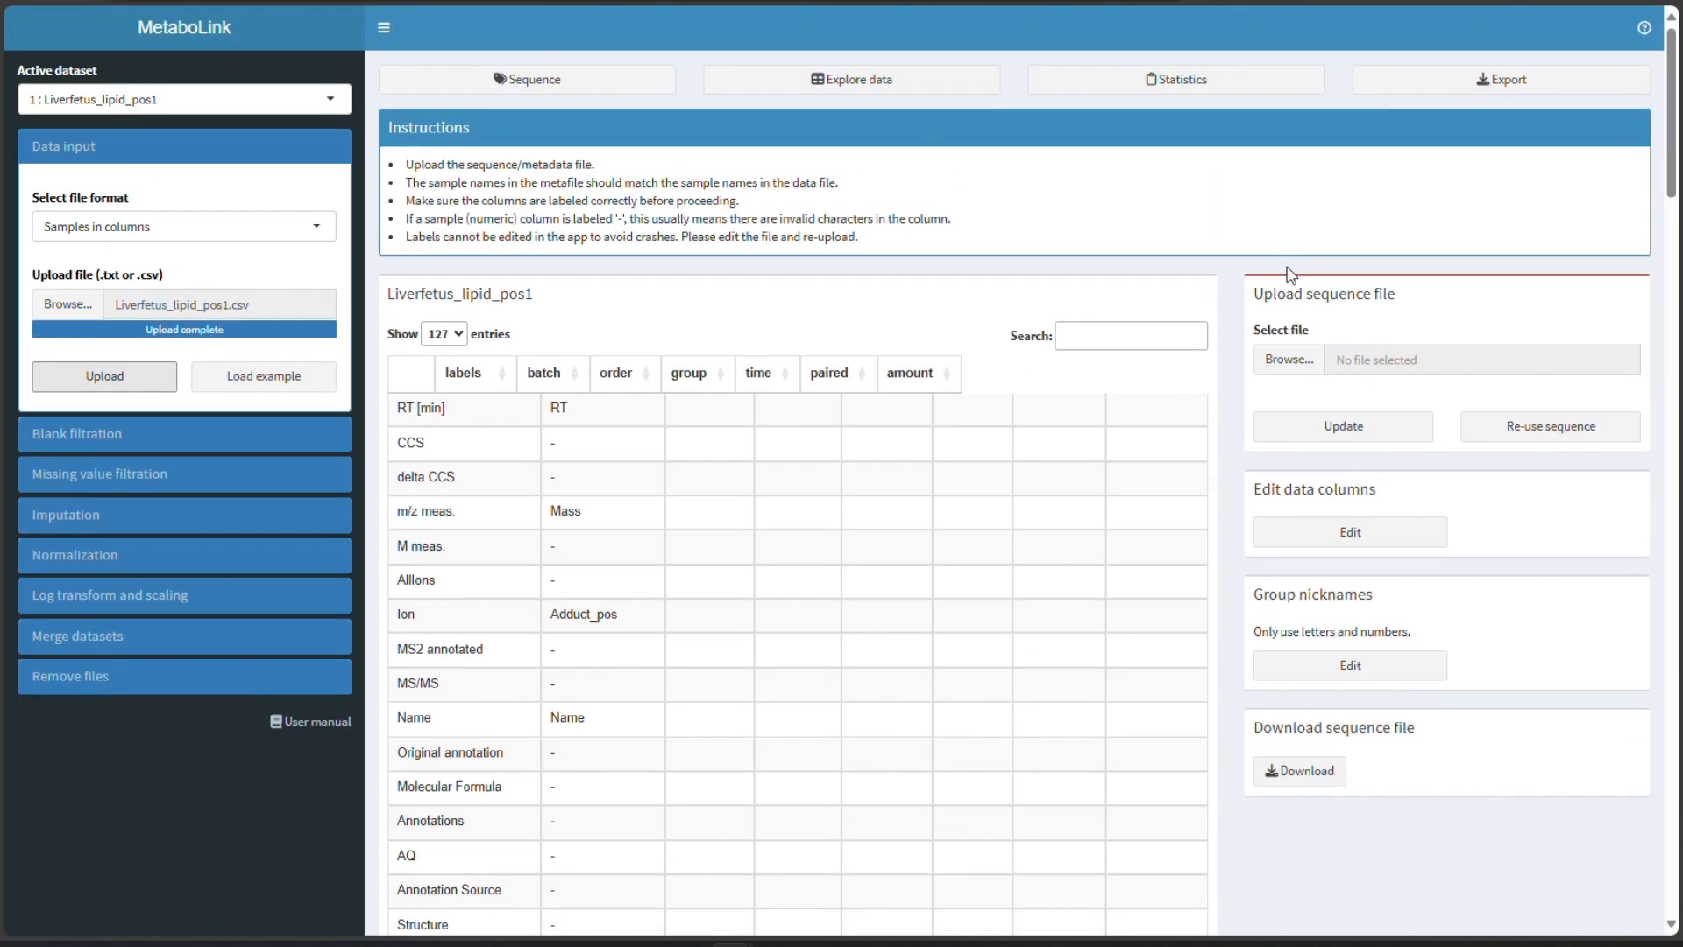
left_click(1264, 361)
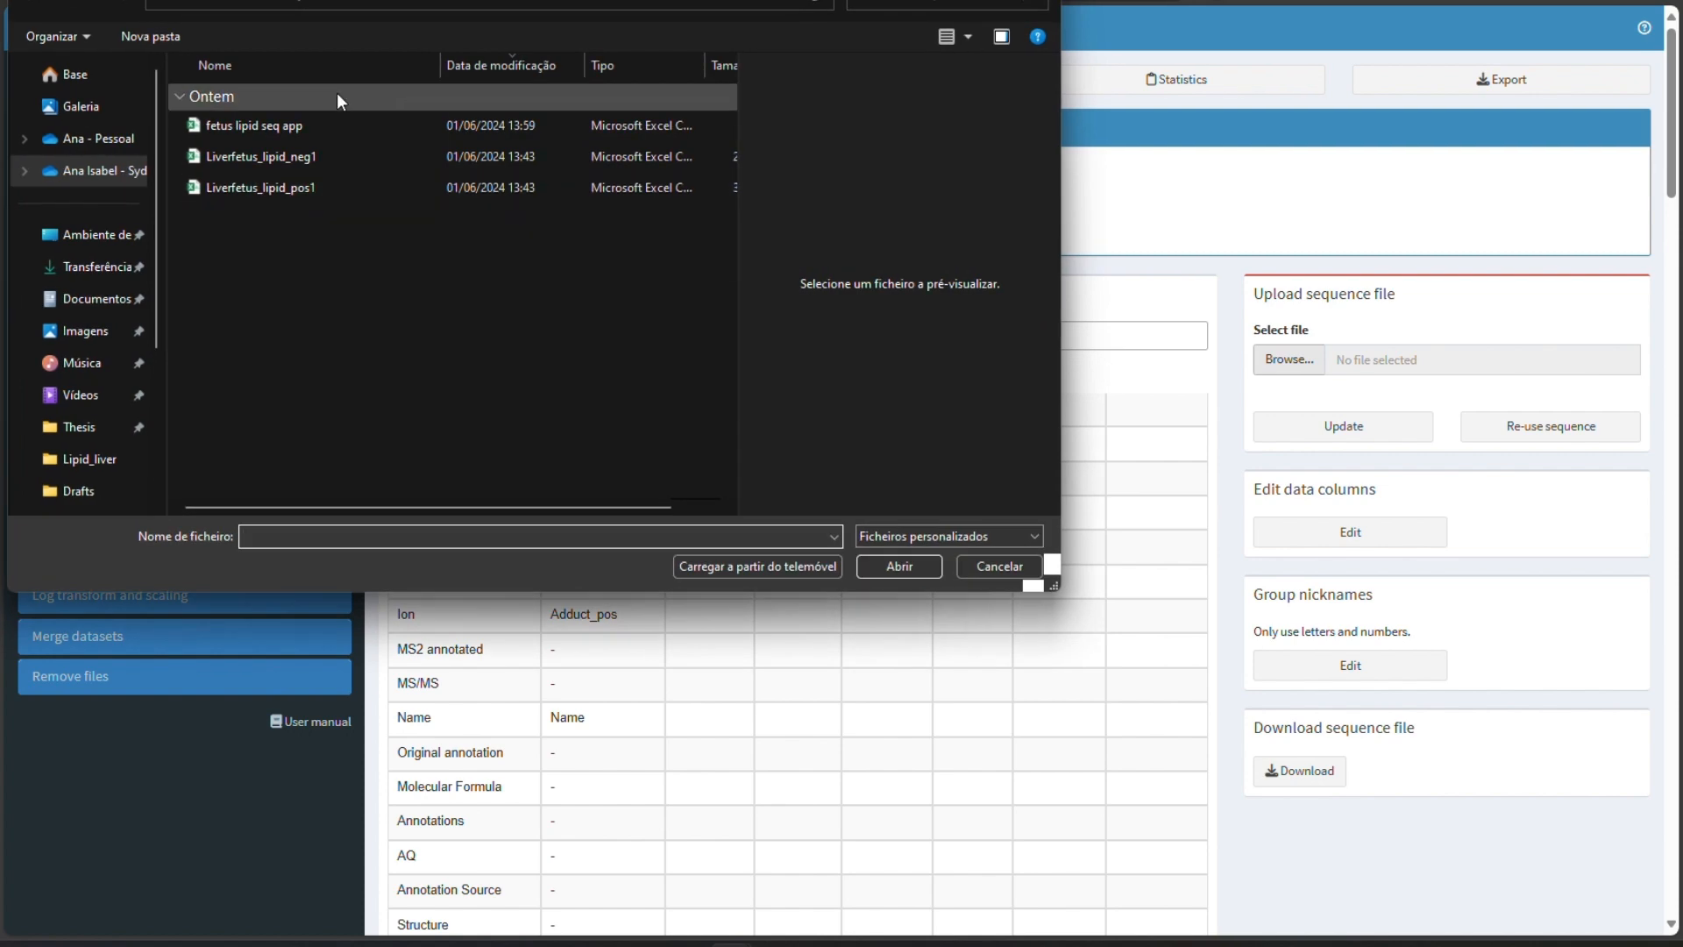
double_click(349, 117)
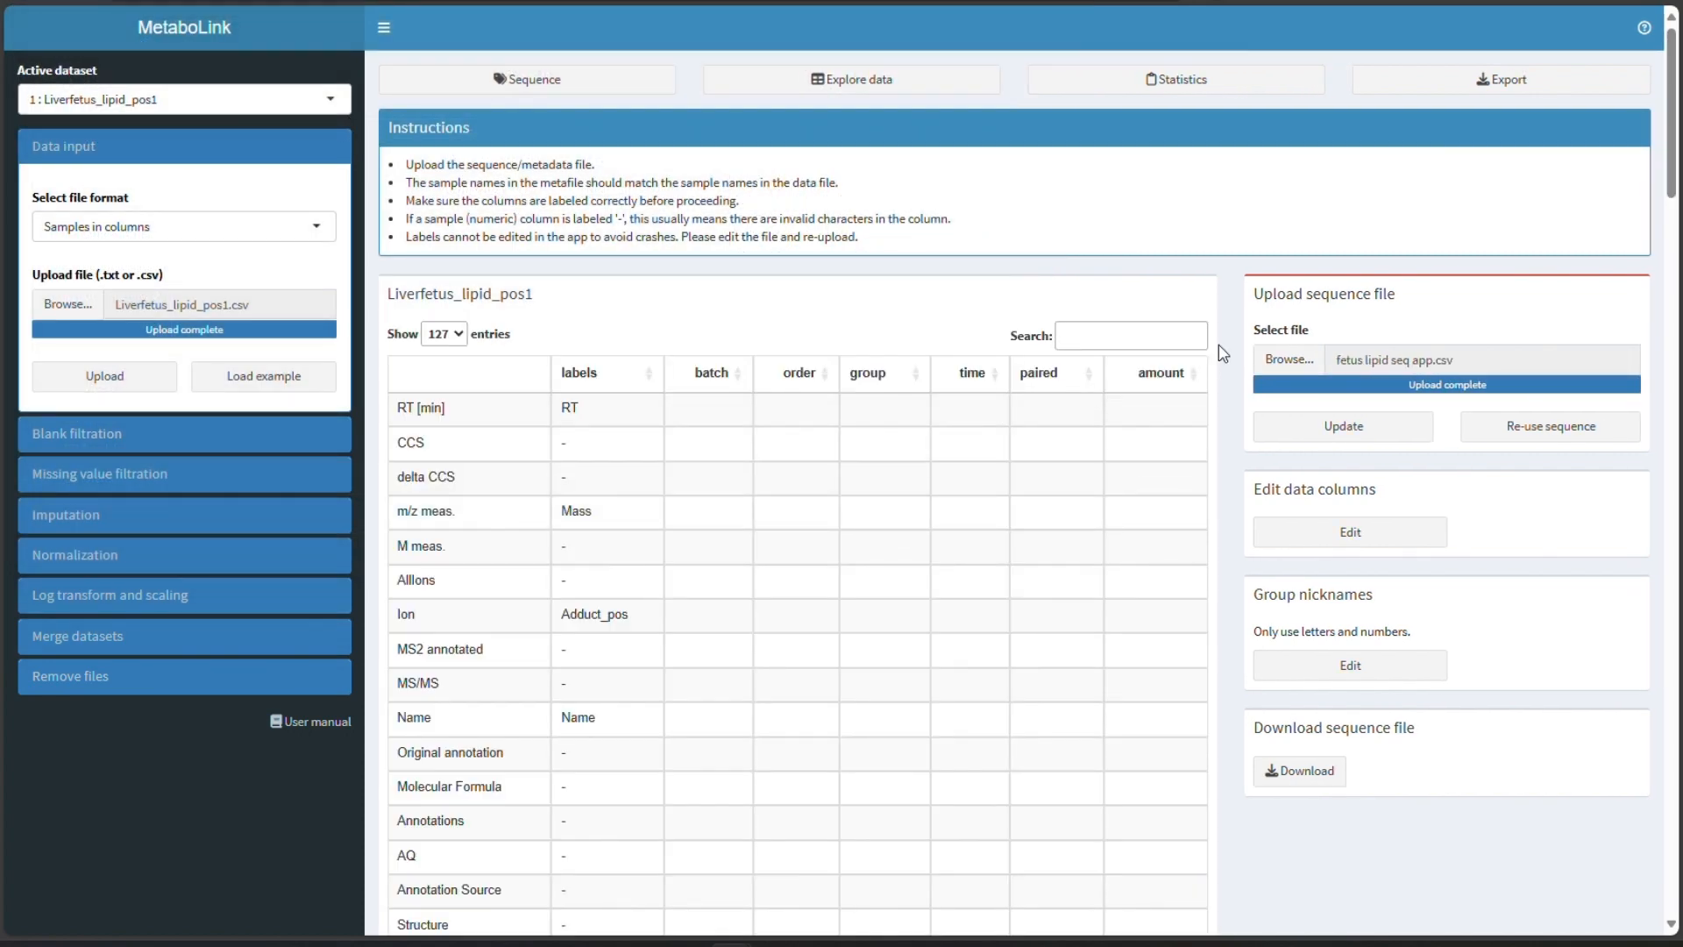
- Review the imported sequence metadata in the table and open the Explore data view
scroll(1008, 377, "down", 5)
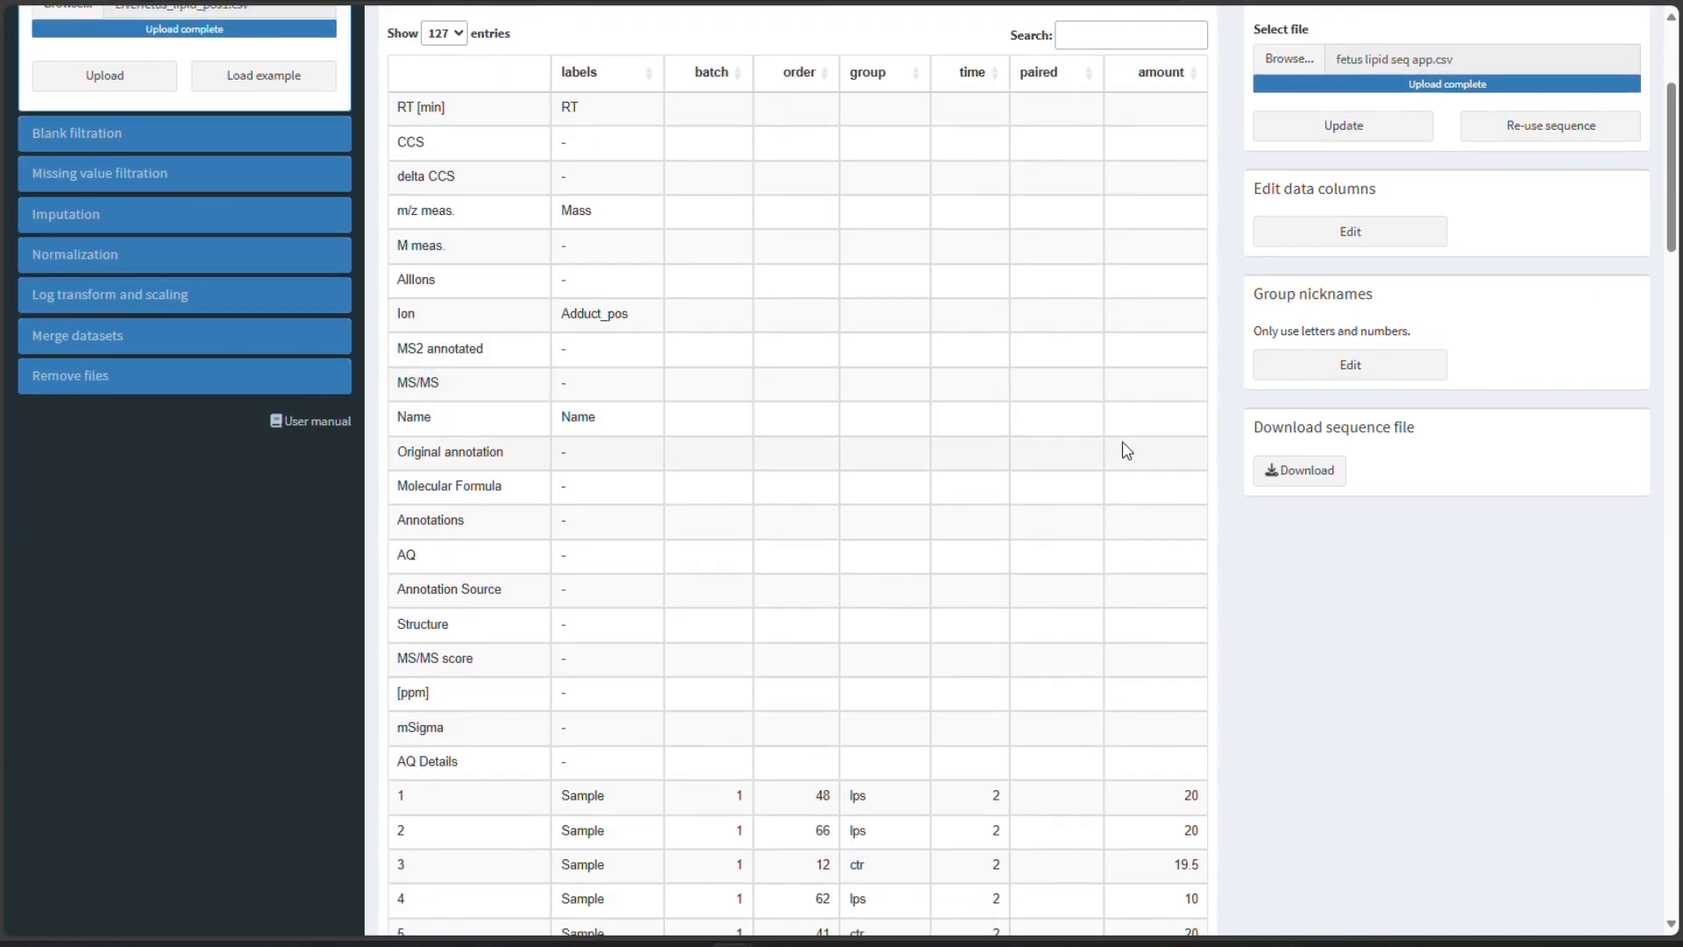
scroll(1183, 413, "down", 5)
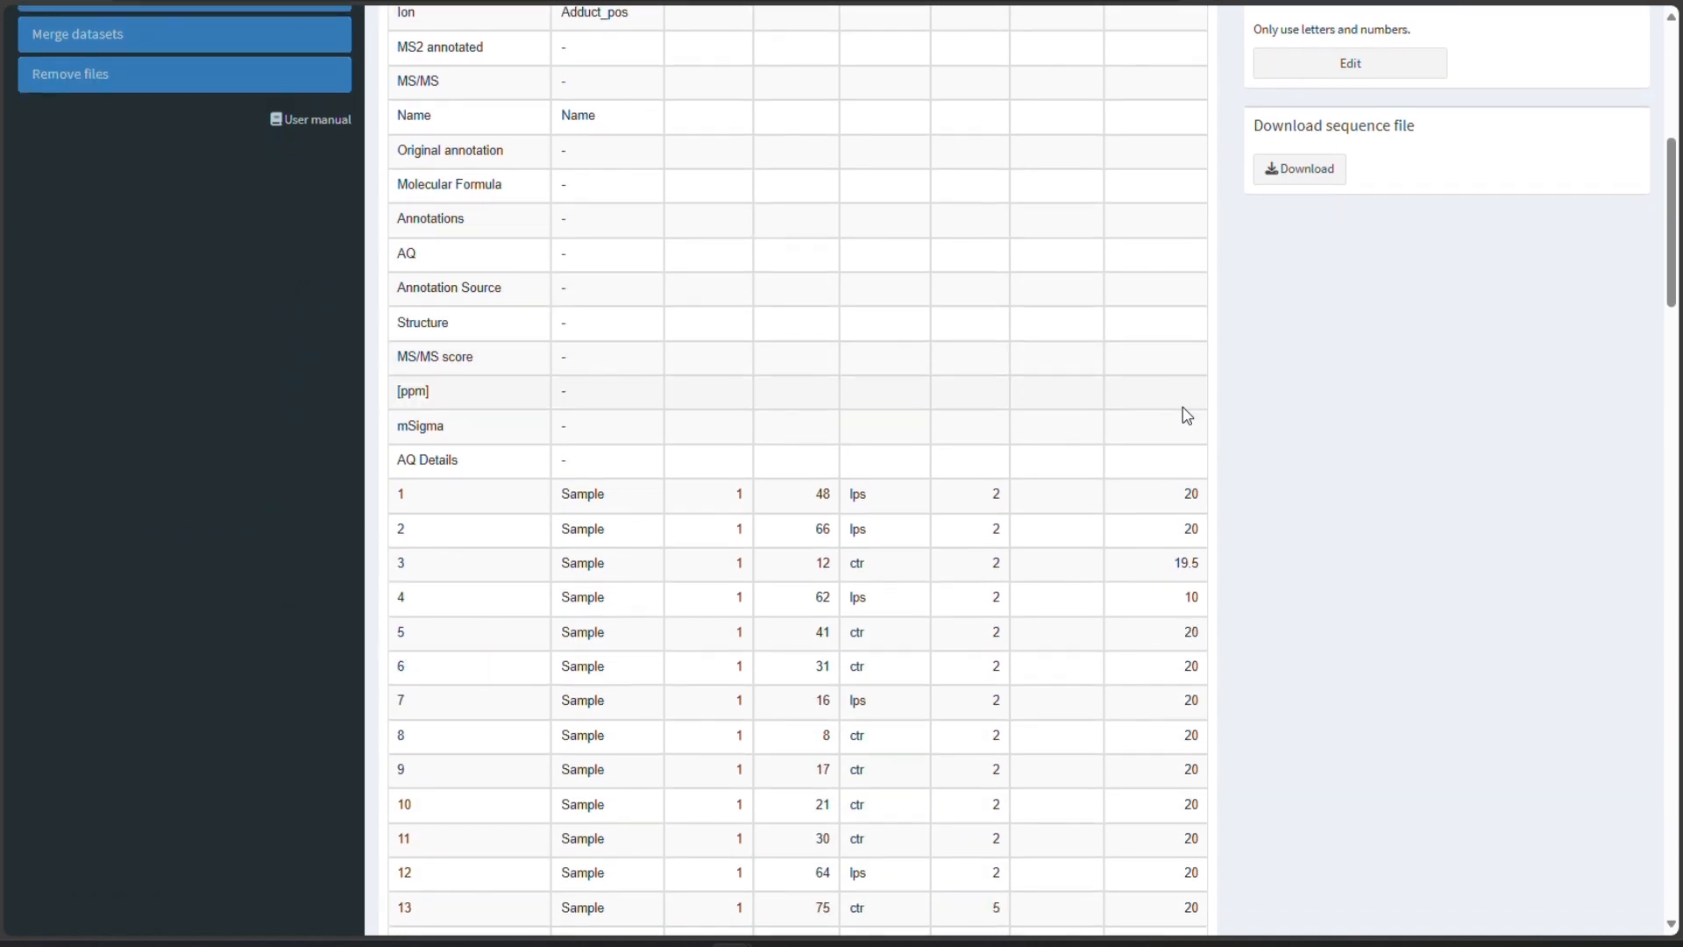
scroll(1187, 414, "down", 2)
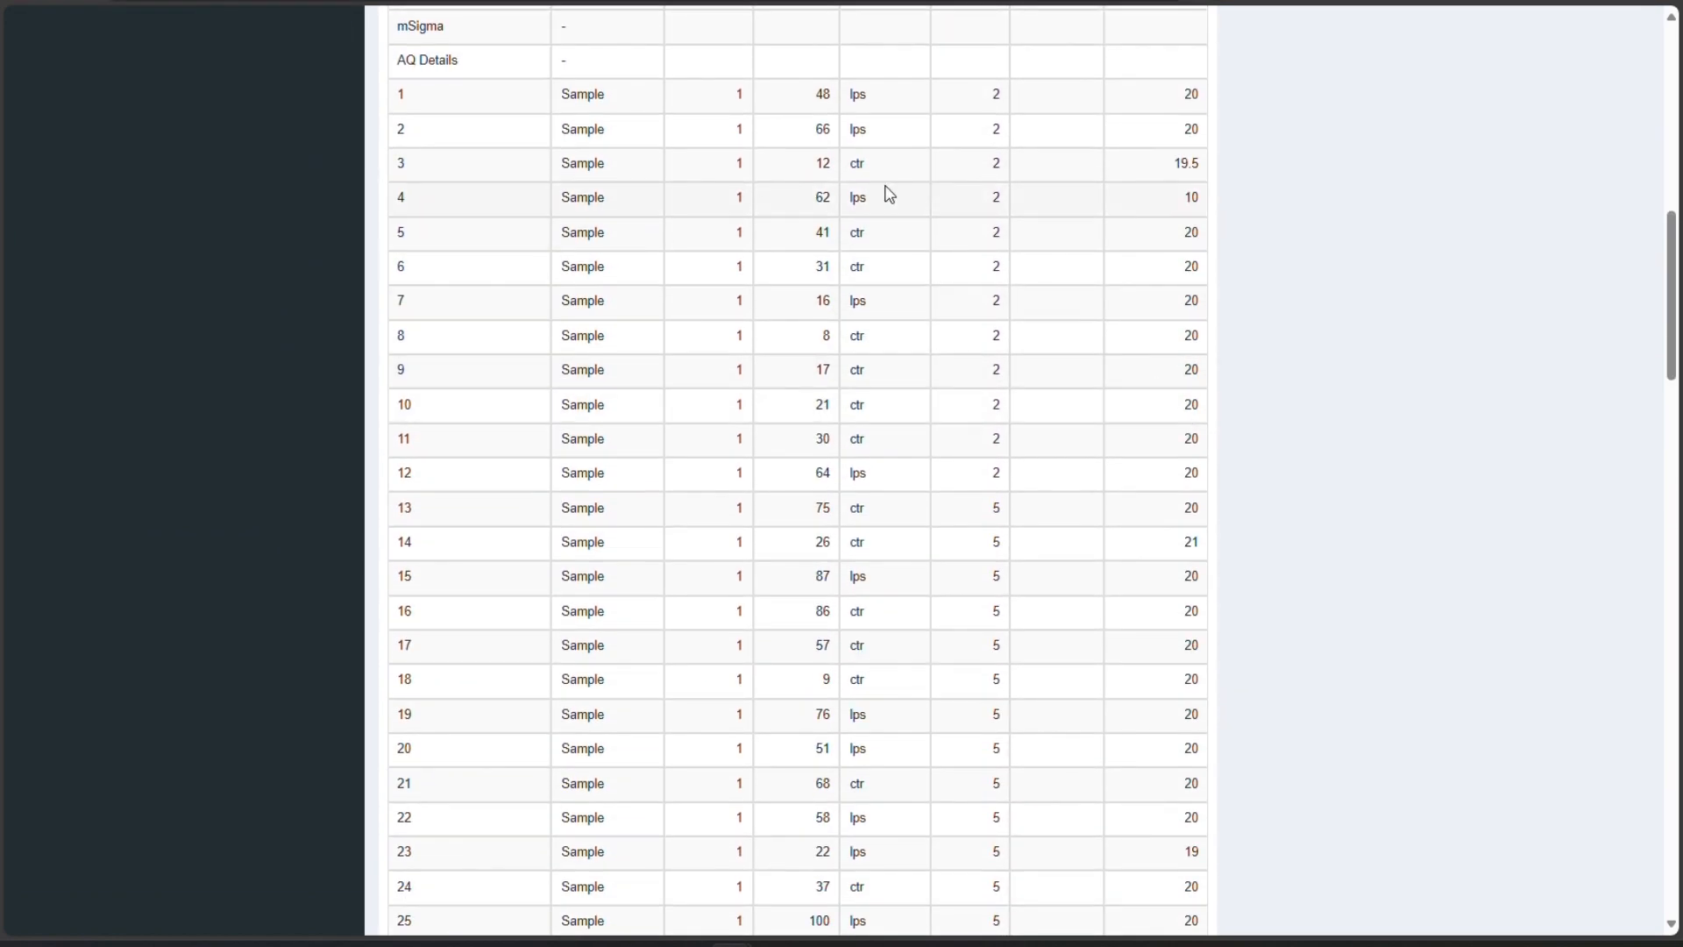
scroll(1234, 261, "down", 7)
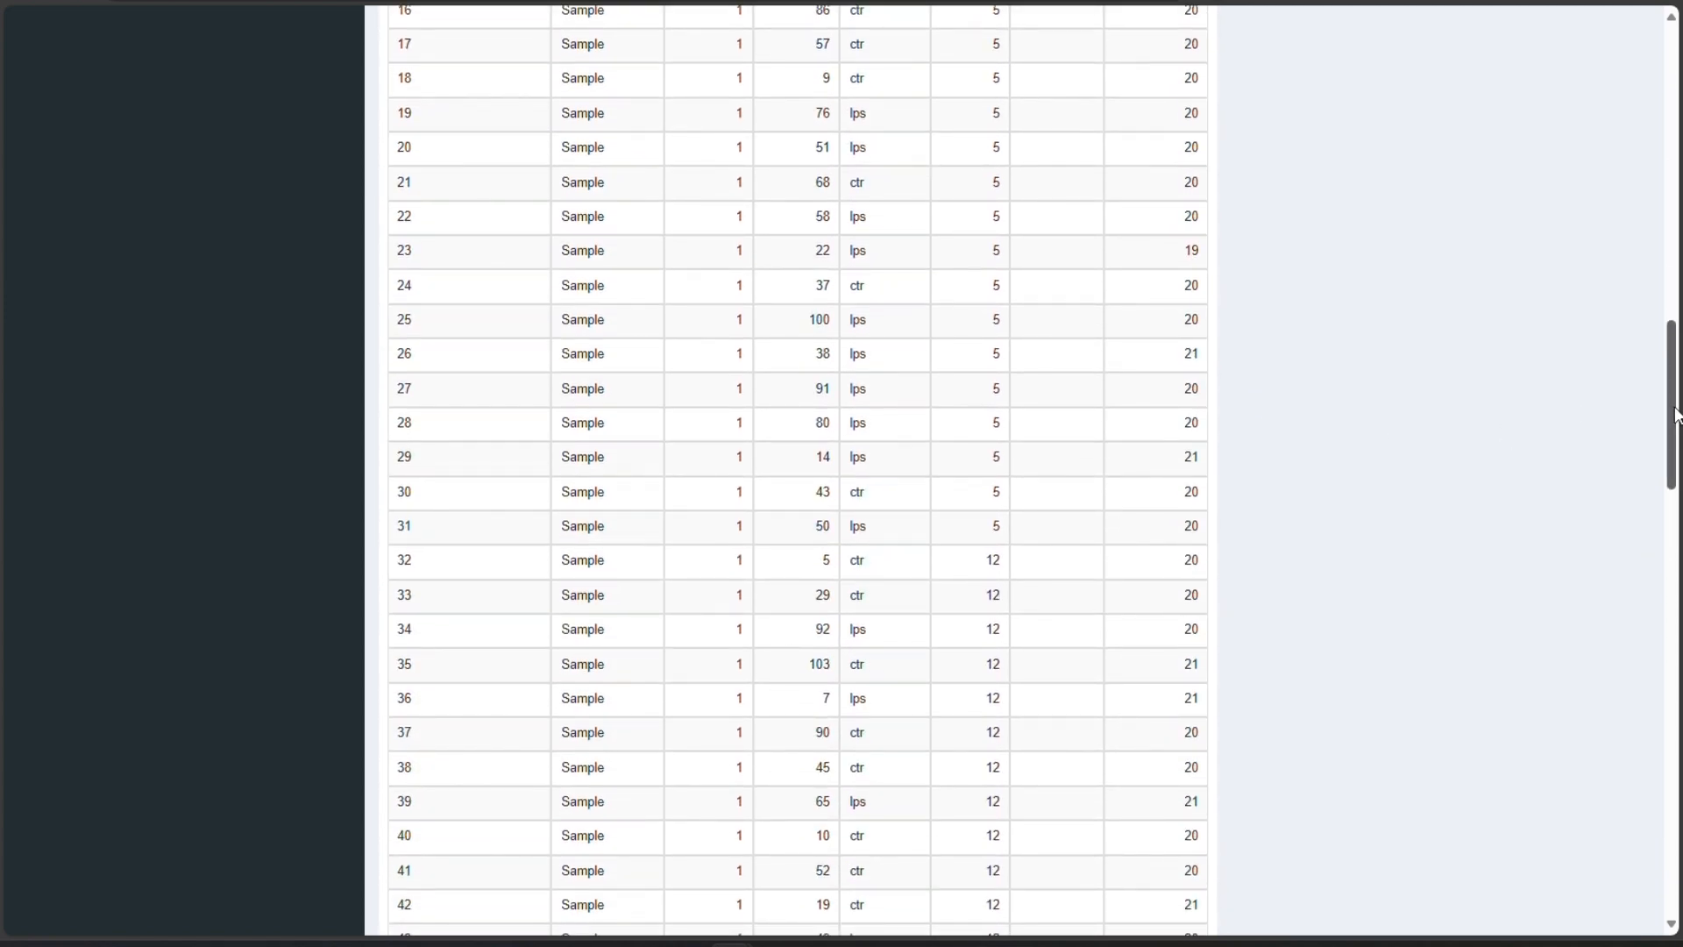
left_click_drag(1671, 415, 1672, 114)
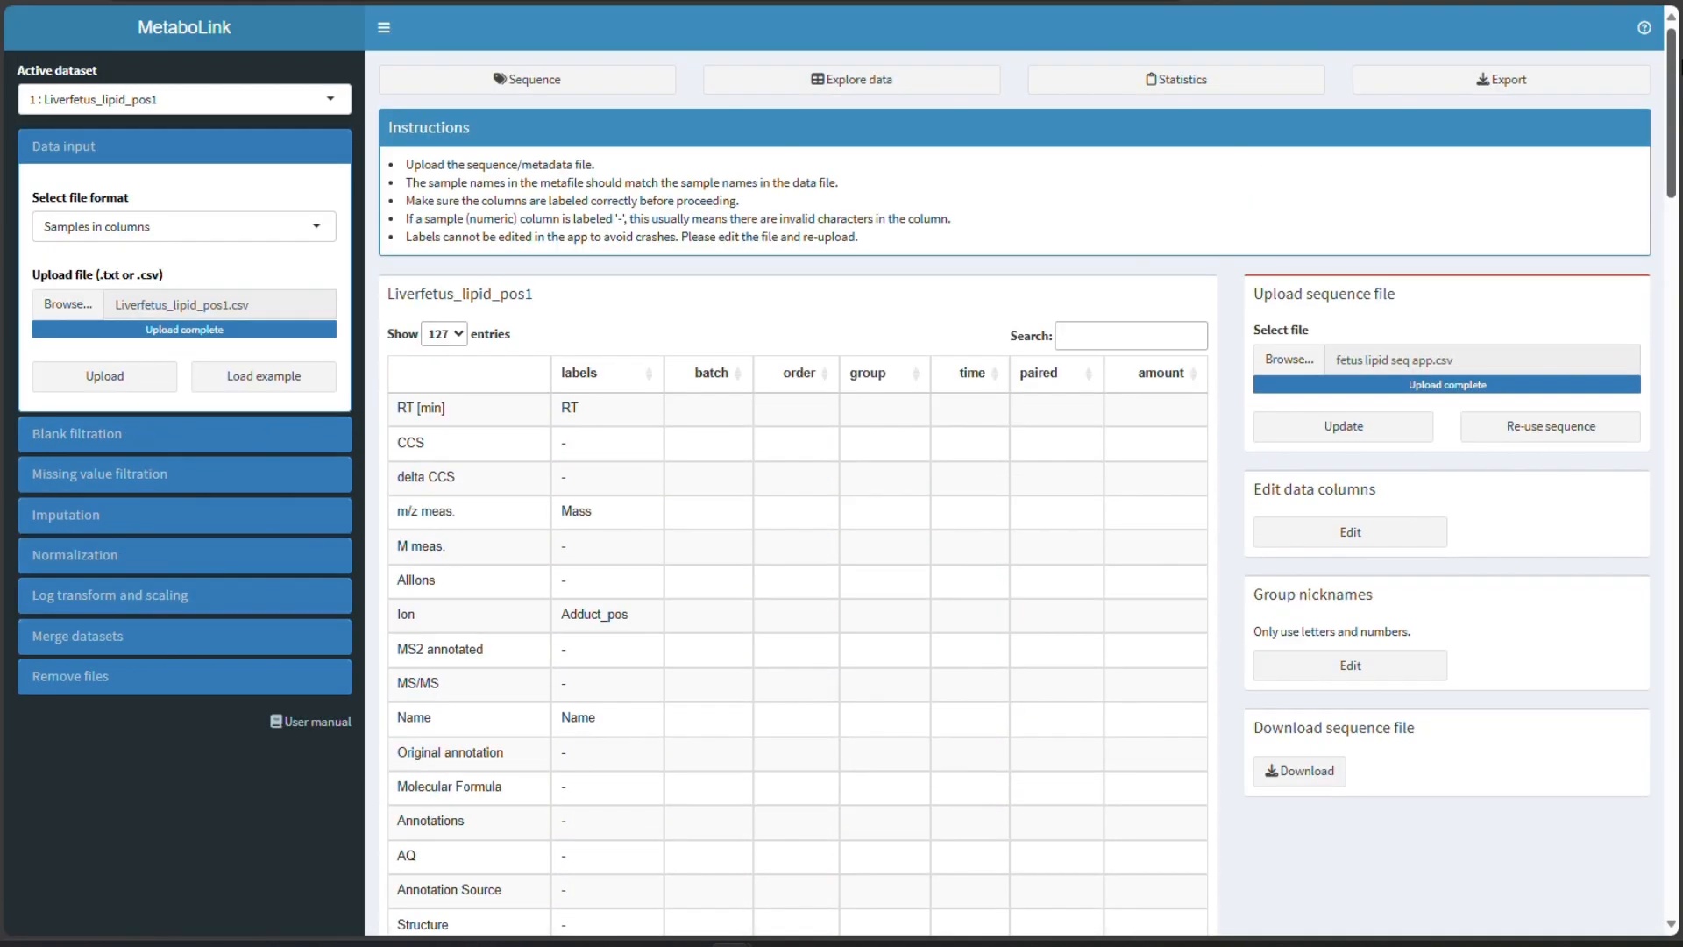
left_click(769, 77)
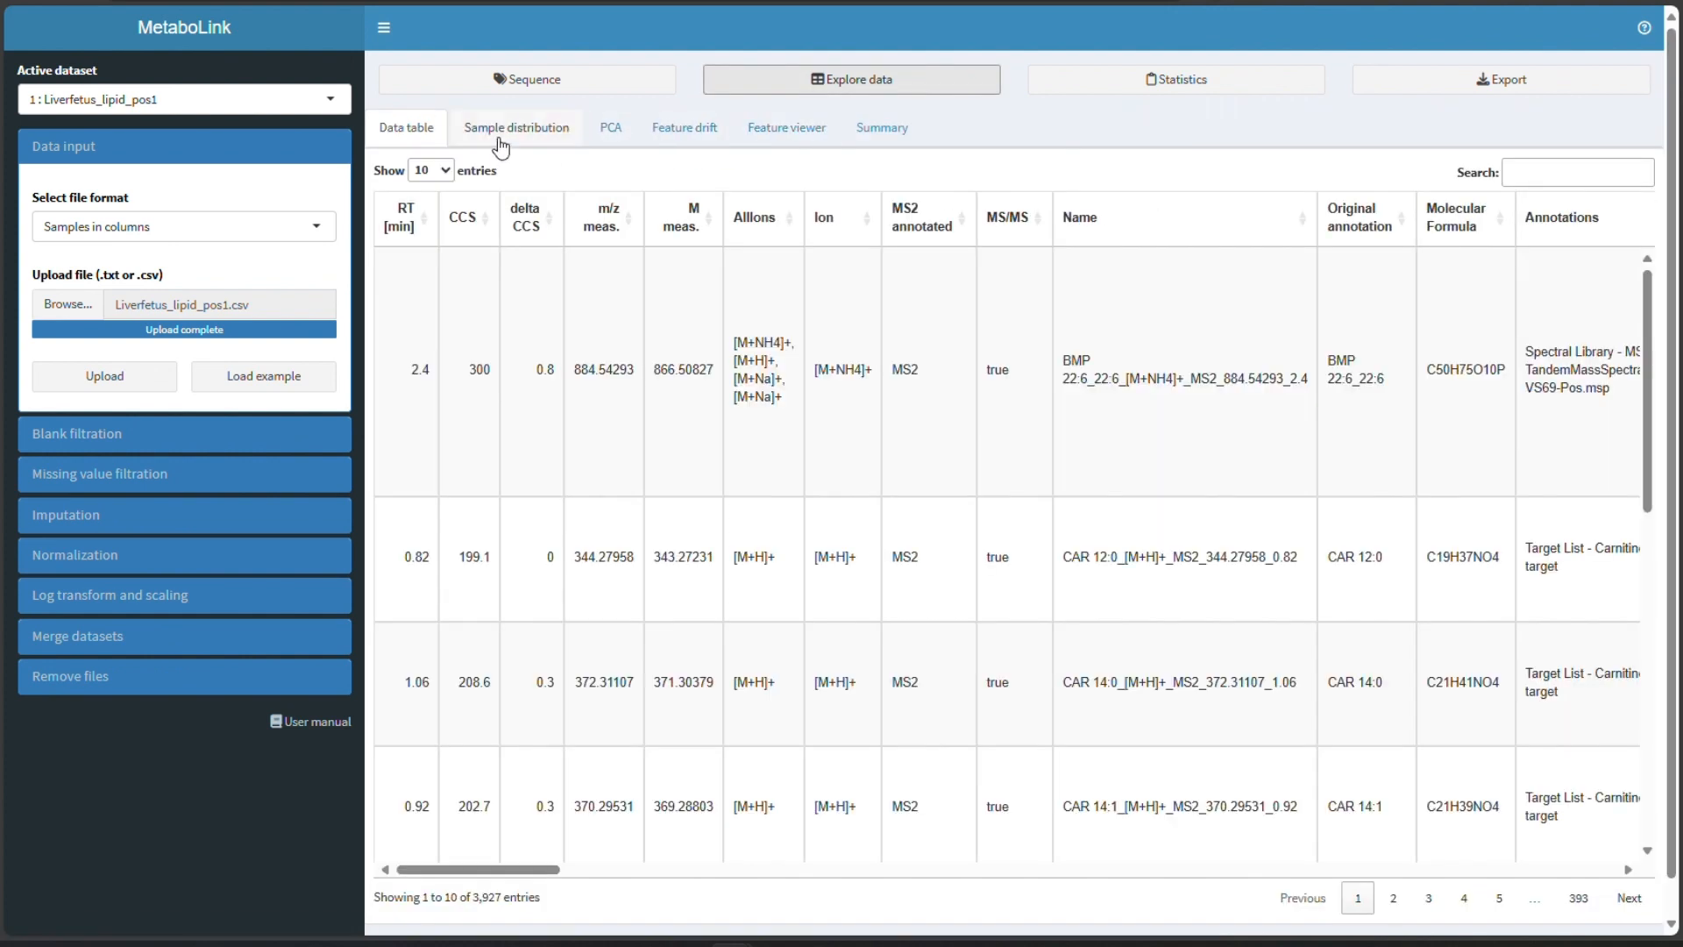
- Examine the median intensity charts across samples and QCs in the sample distribution view
left_click(499, 140)
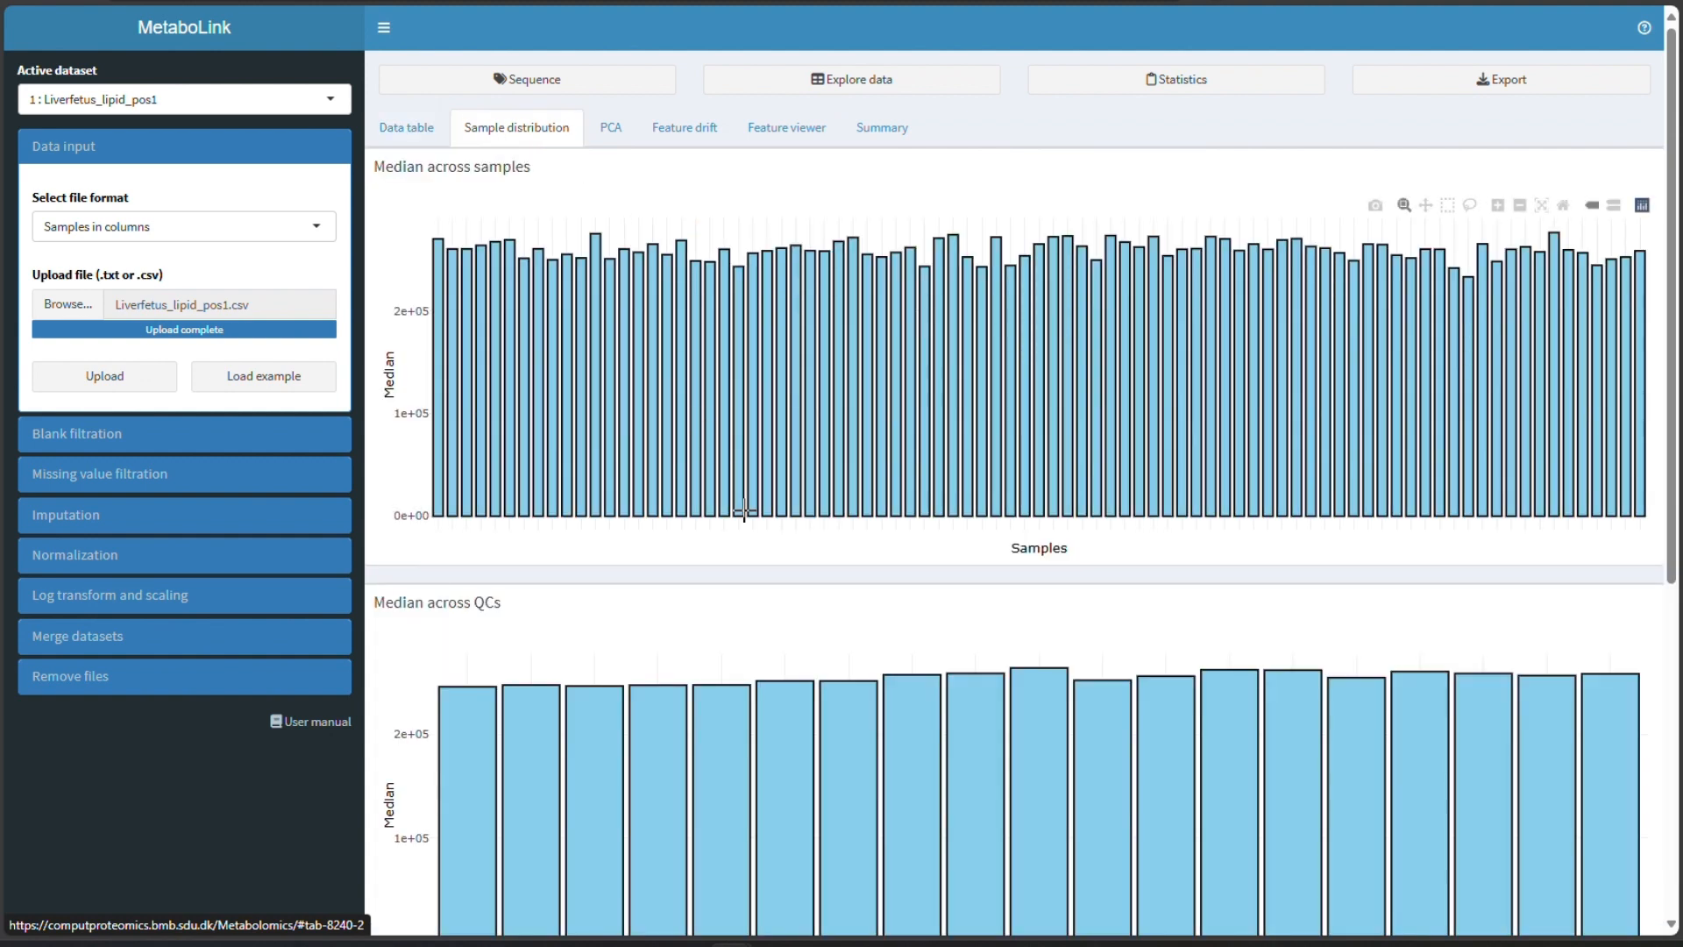
scroll(747, 517, "down", 2)
scroll(747, 517, "down", 1)
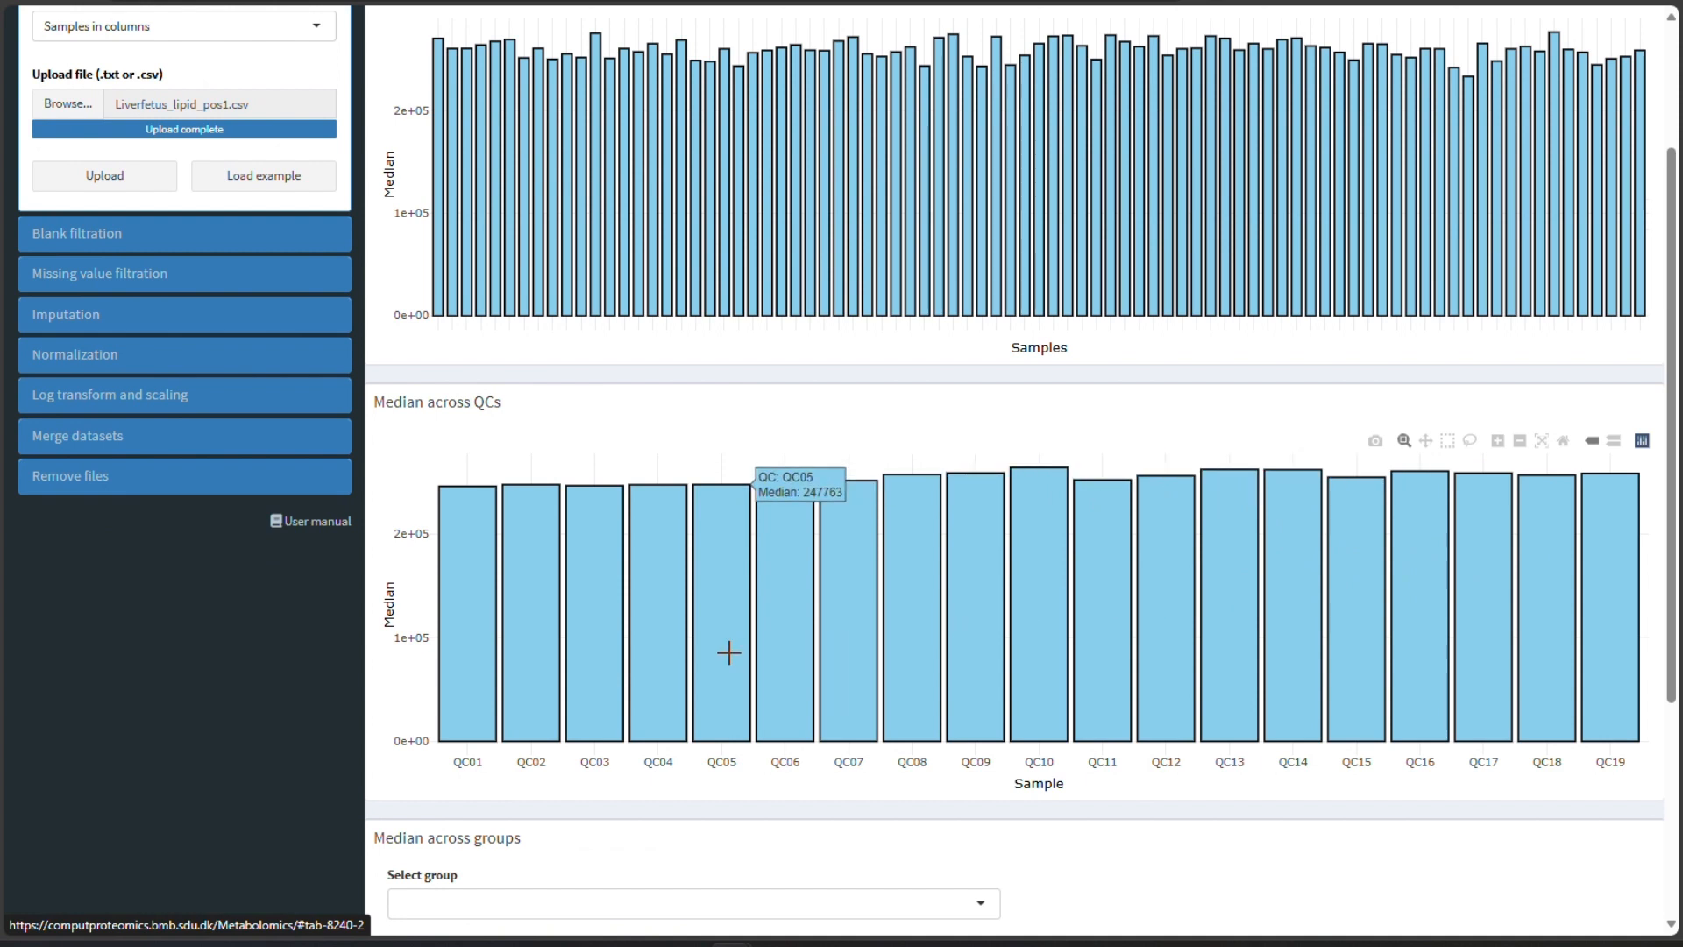
scroll(515, 646, "up", 3)
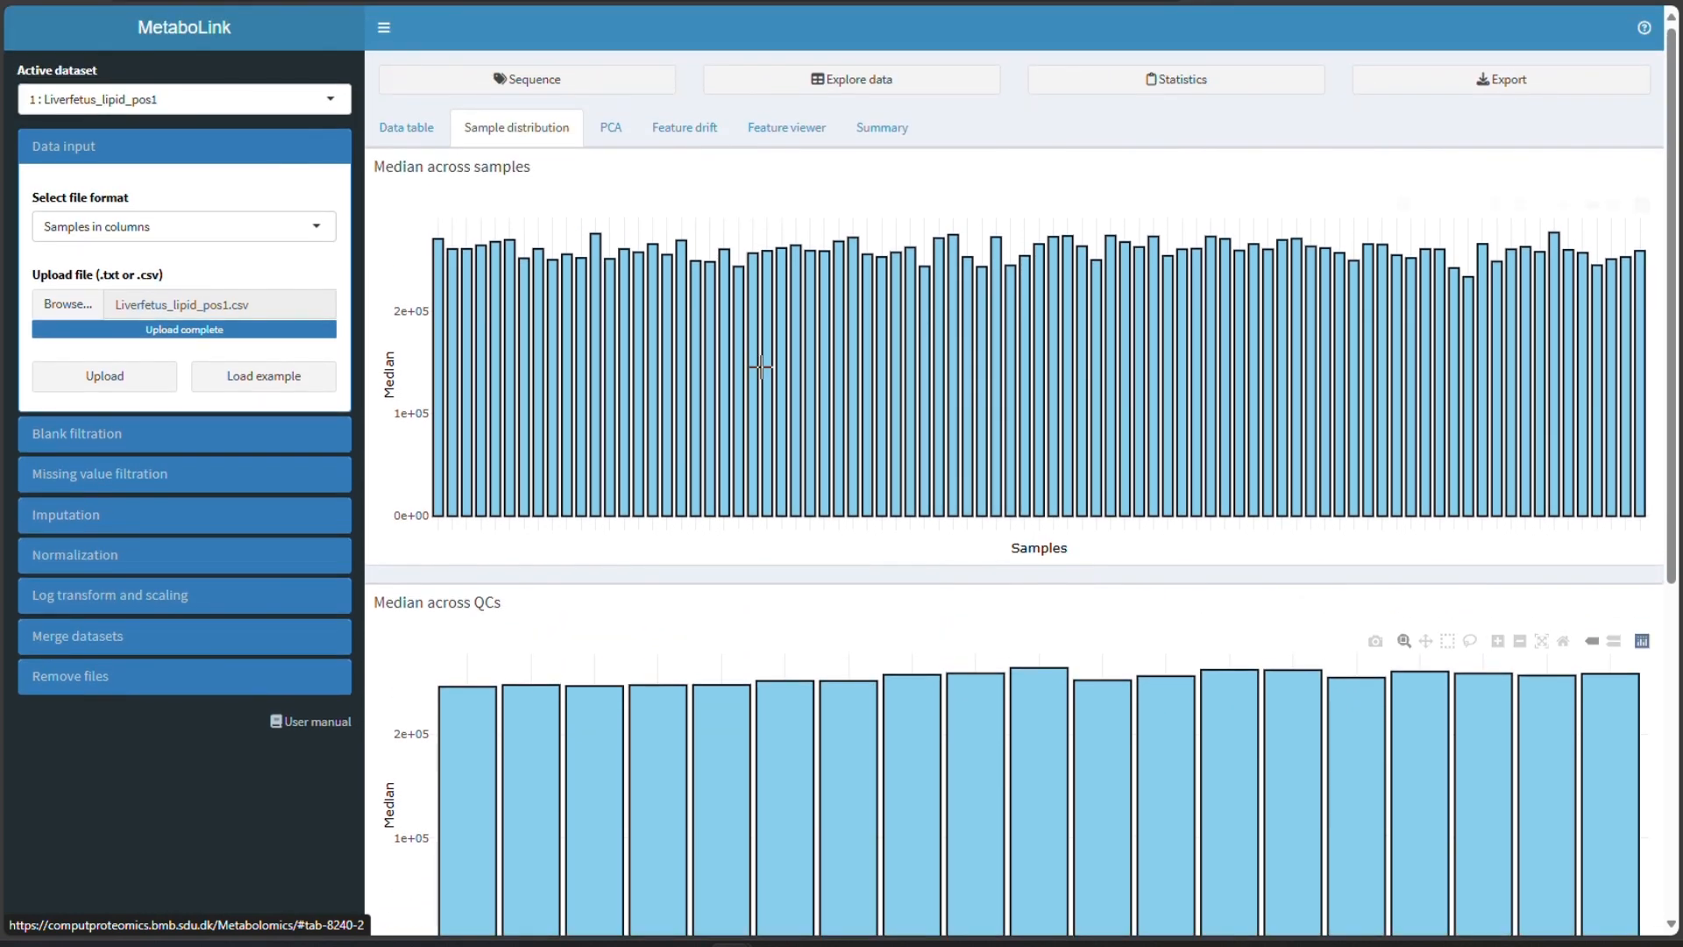
- Search the feature viewer for internal standards with "is" and plot the LPC 18:1(d7) standard's intensities by class
left_click(772, 131)
left_click(549, 235)
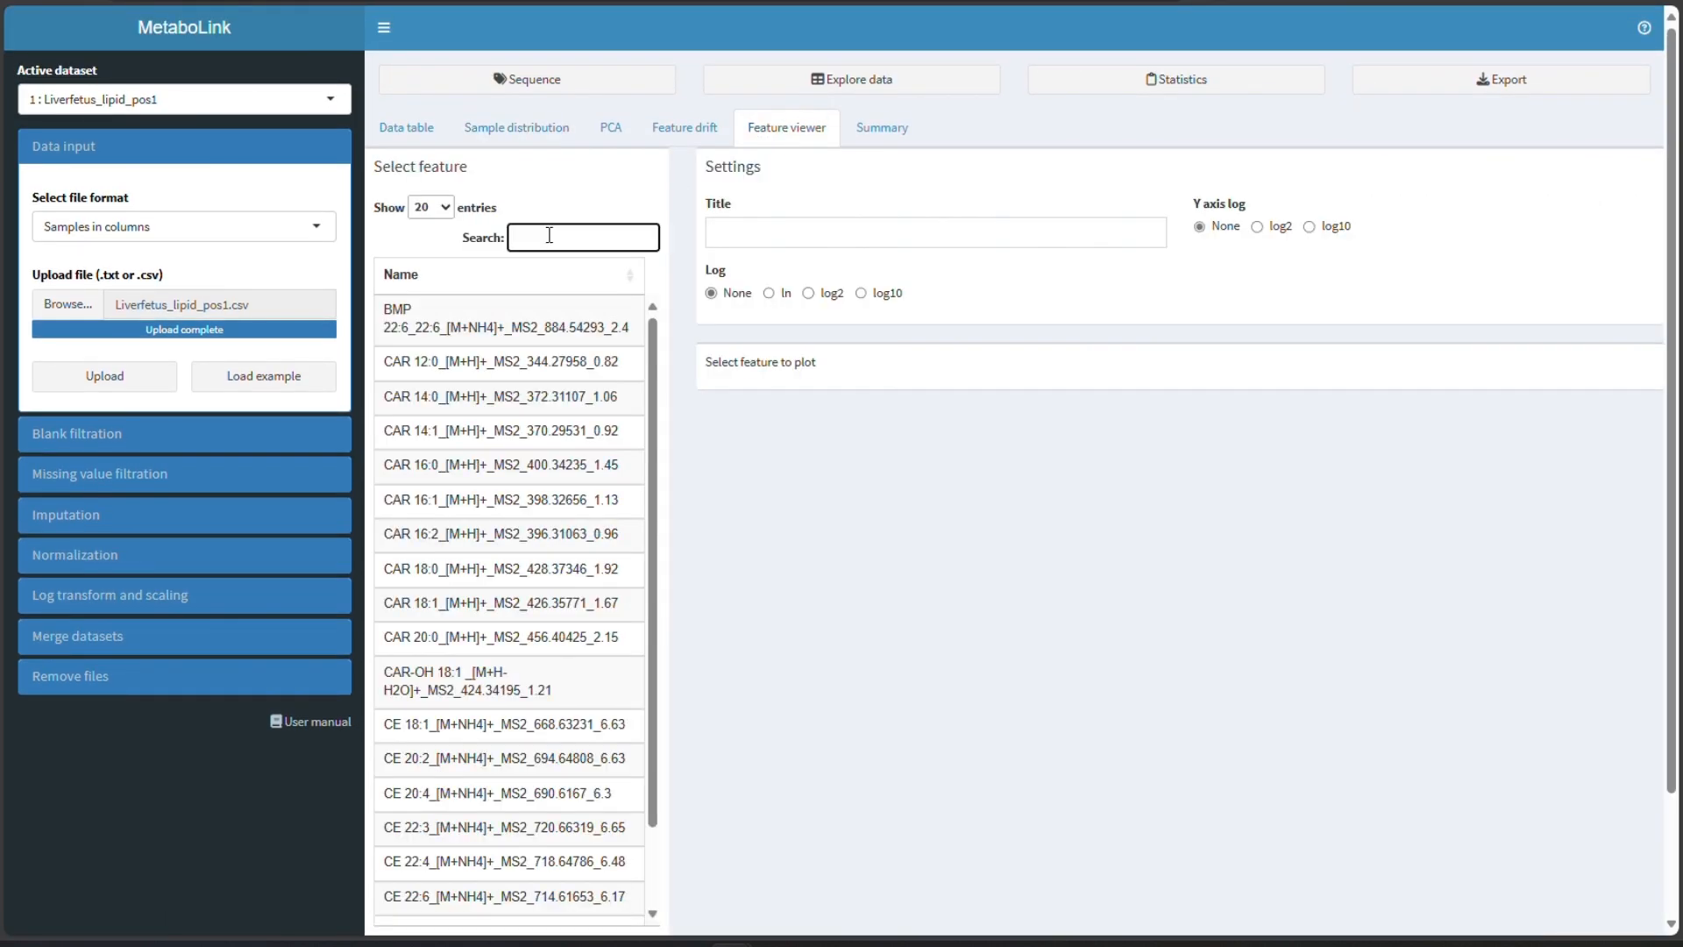
type("is")
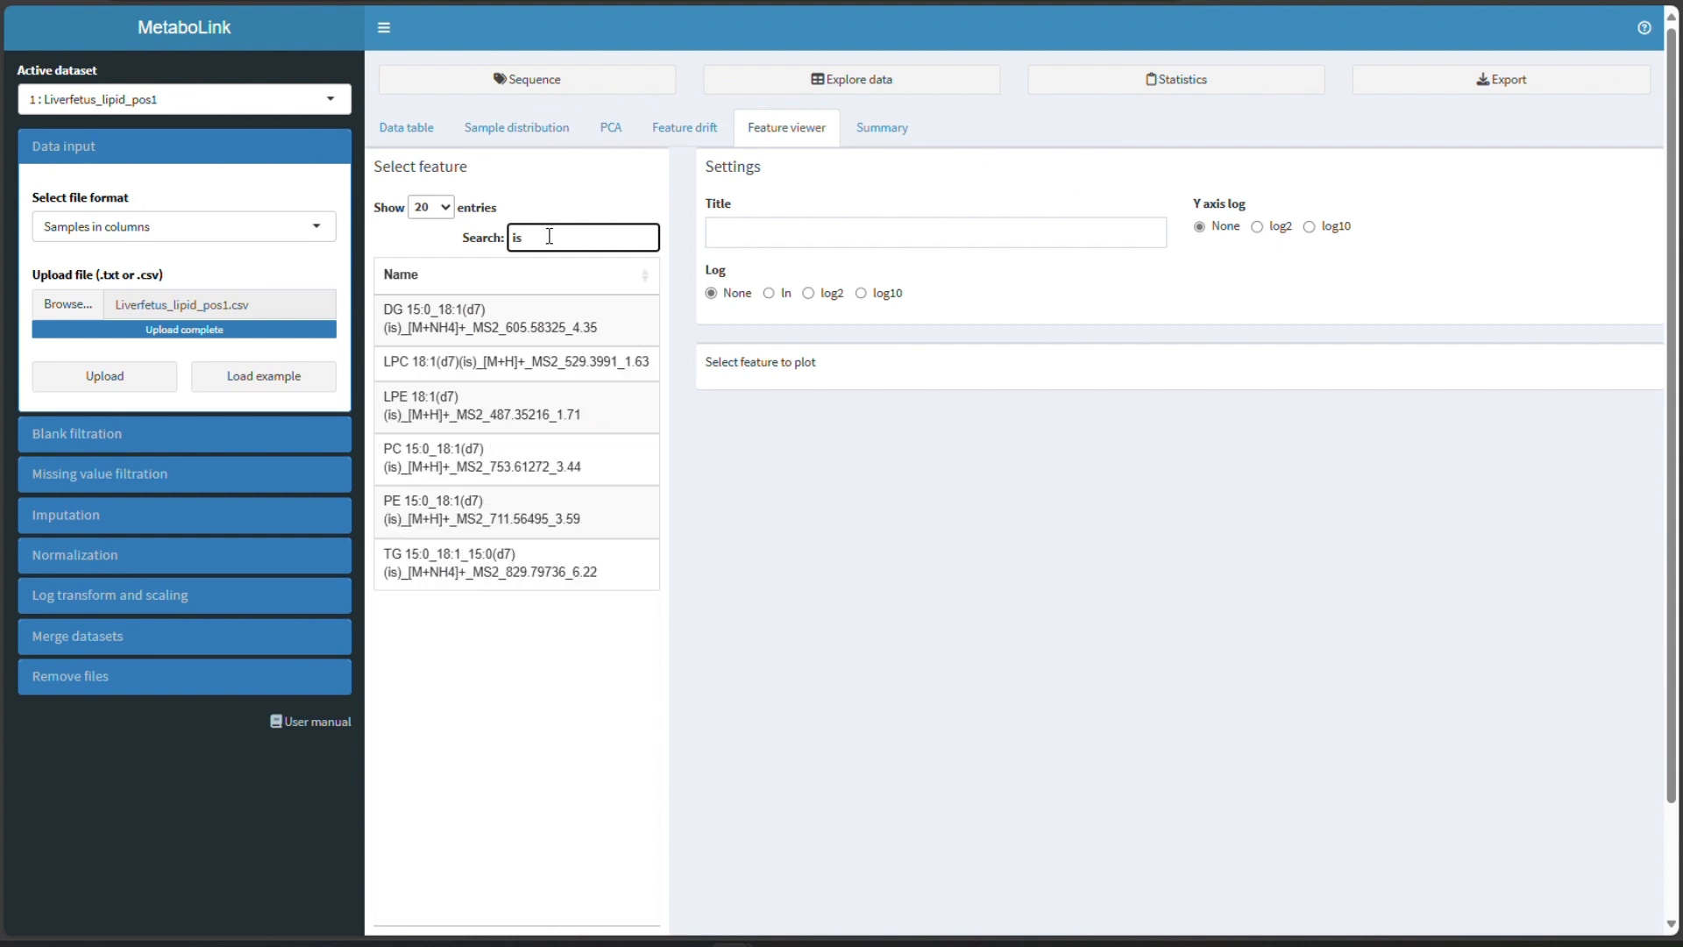
left_click(461, 355)
left_click_drag(461, 351, 475, 350)
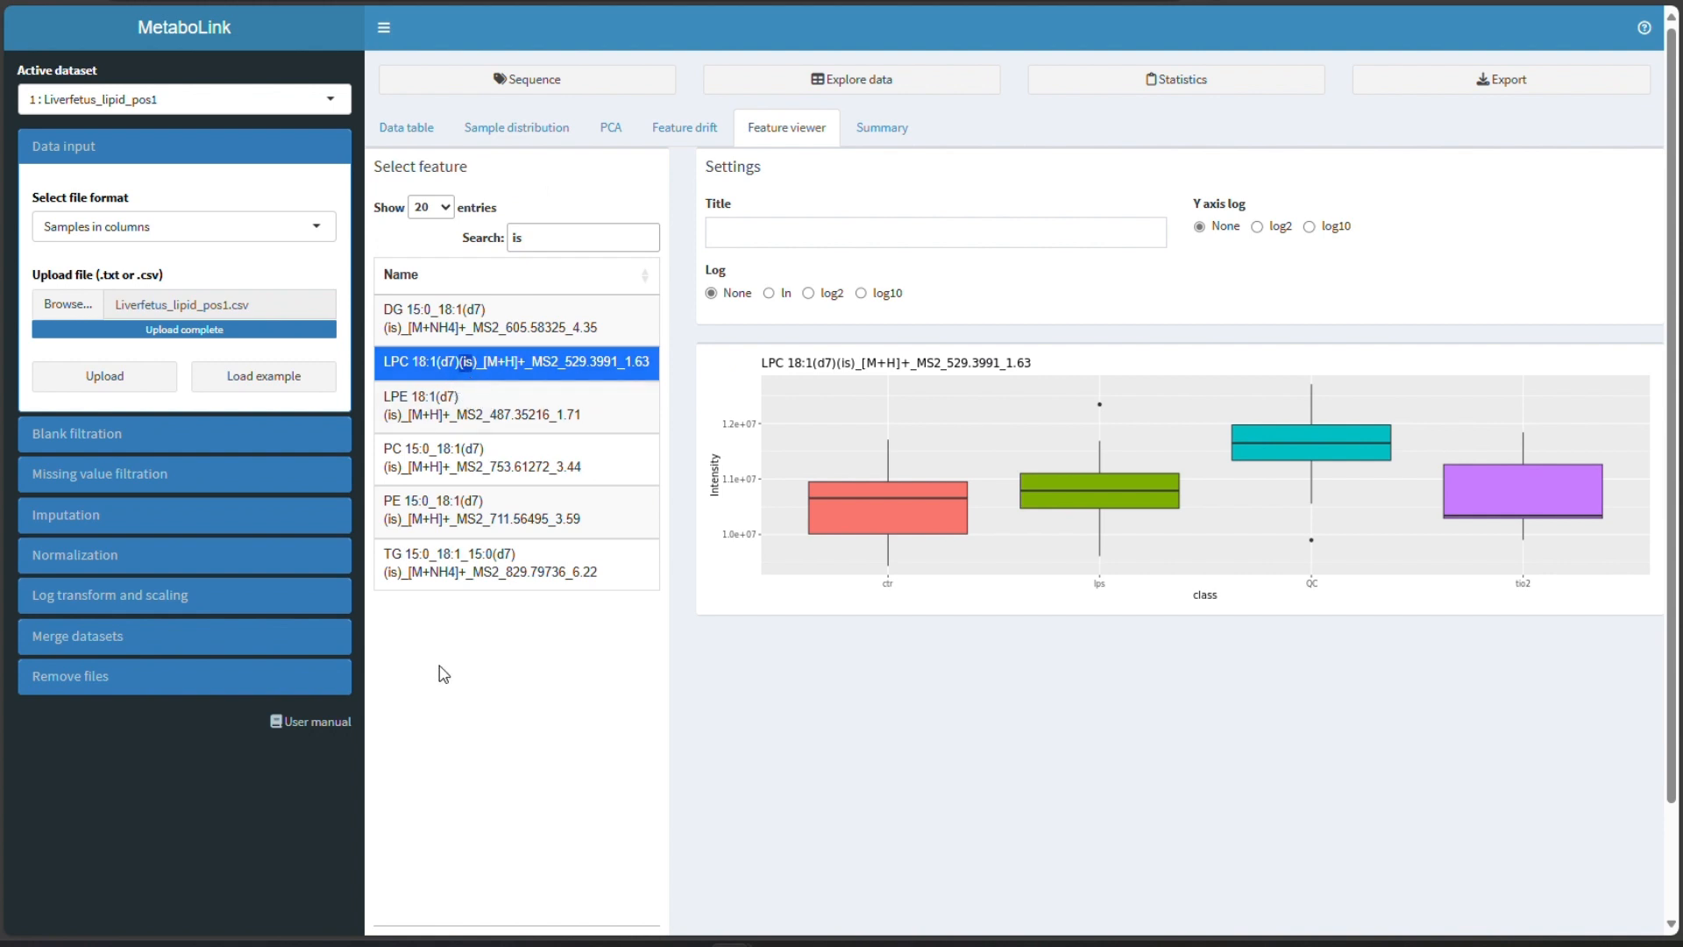
left_click(479, 672)
- Run blank filtration at a signal strength of 5 above blank, discarding blanks and keeping internal standards, and save as a new file
left_click(888, 133)
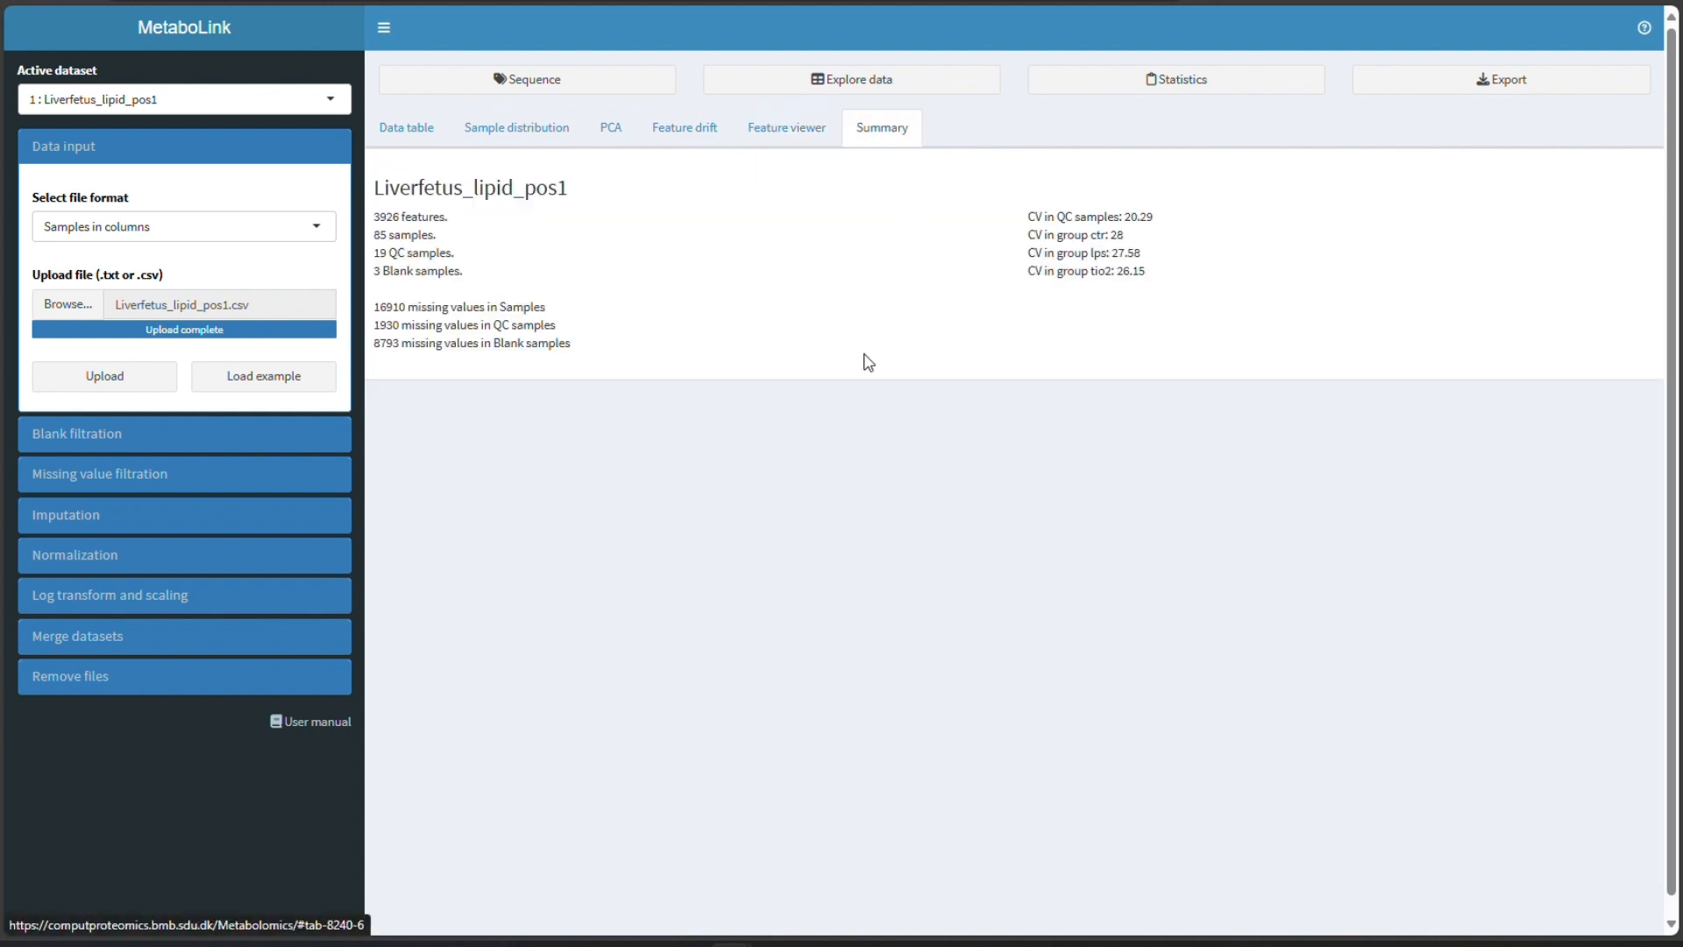
left_click(88, 439)
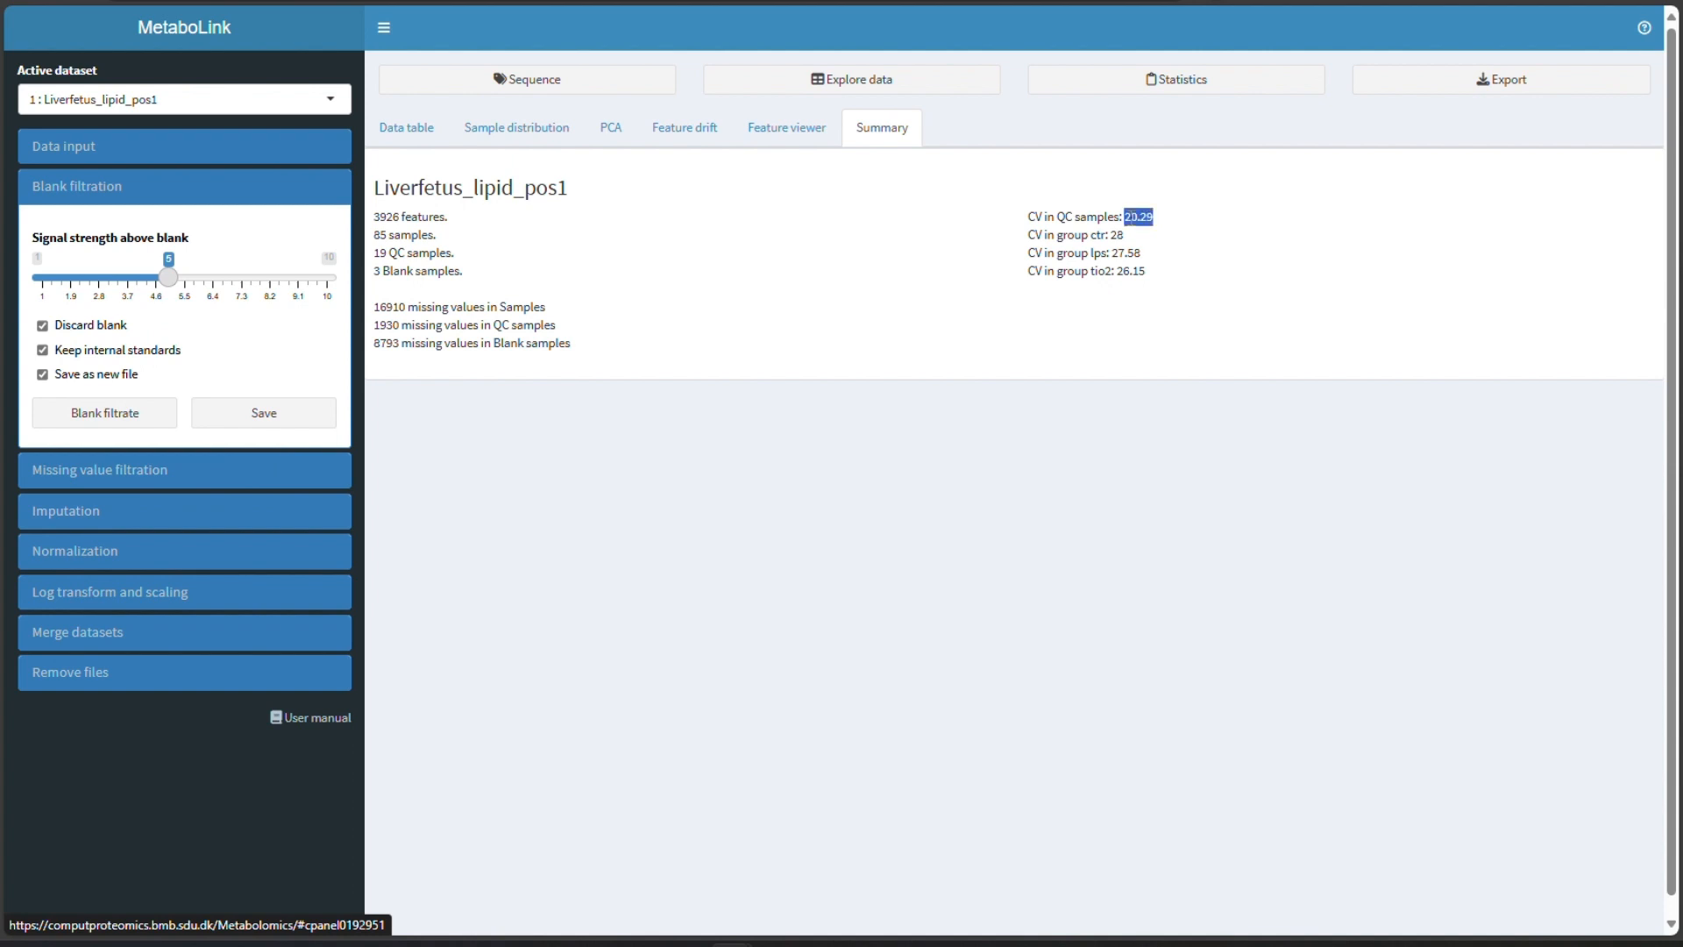
left_click(1112, 315)
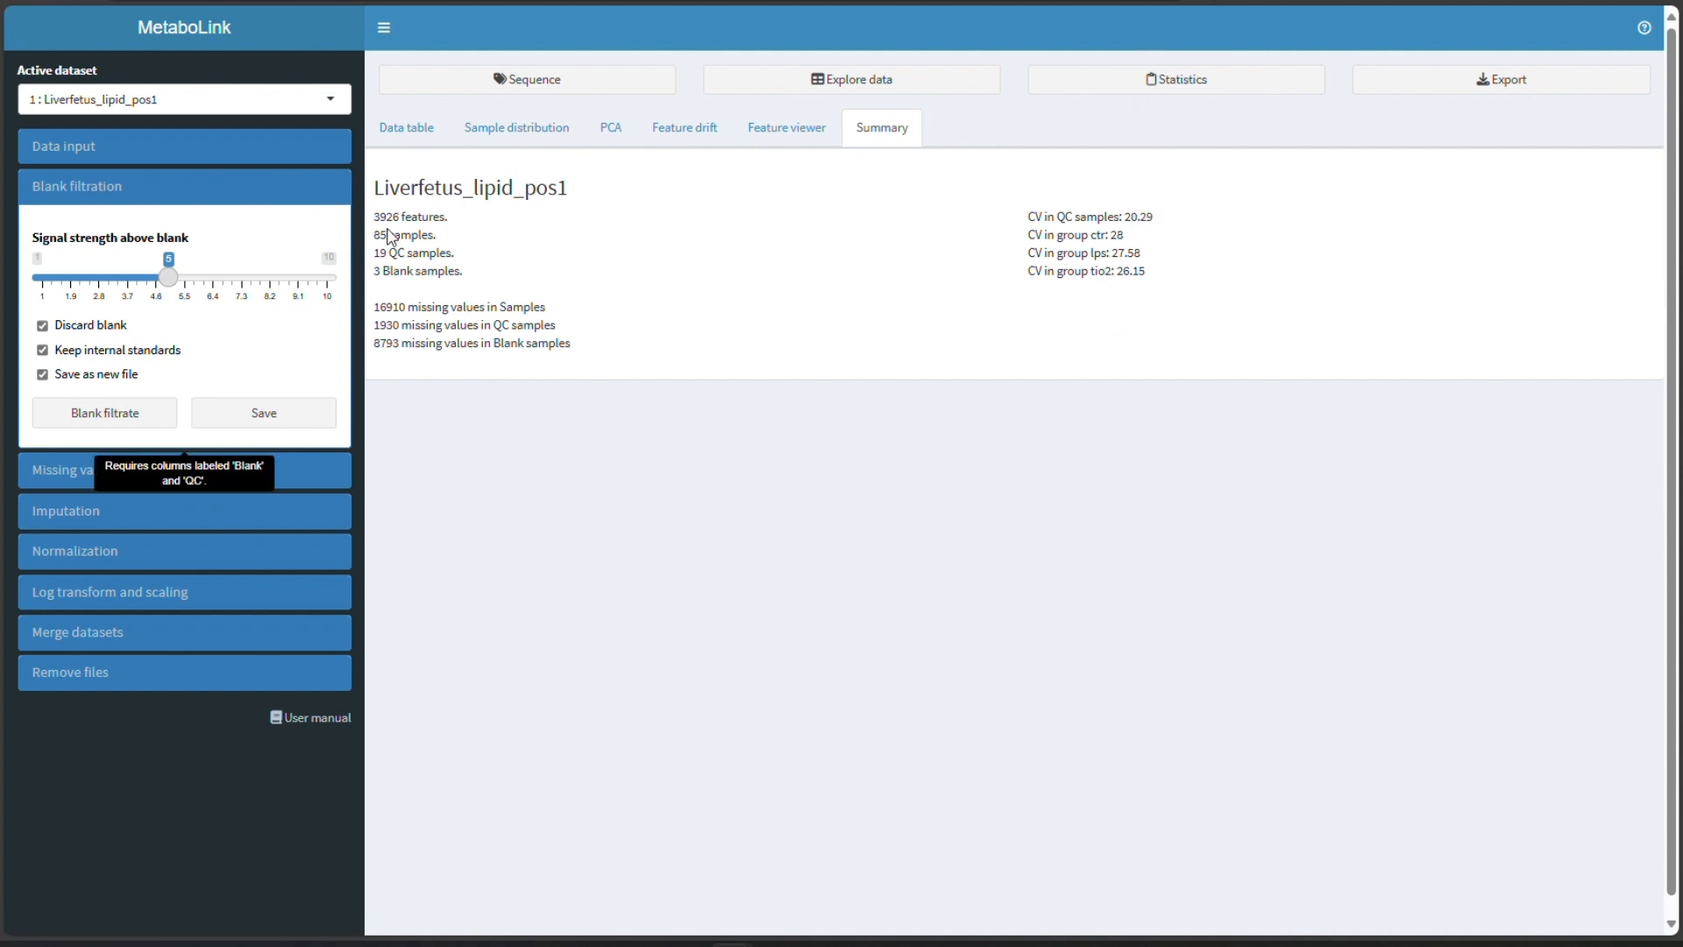
left_click(126, 425)
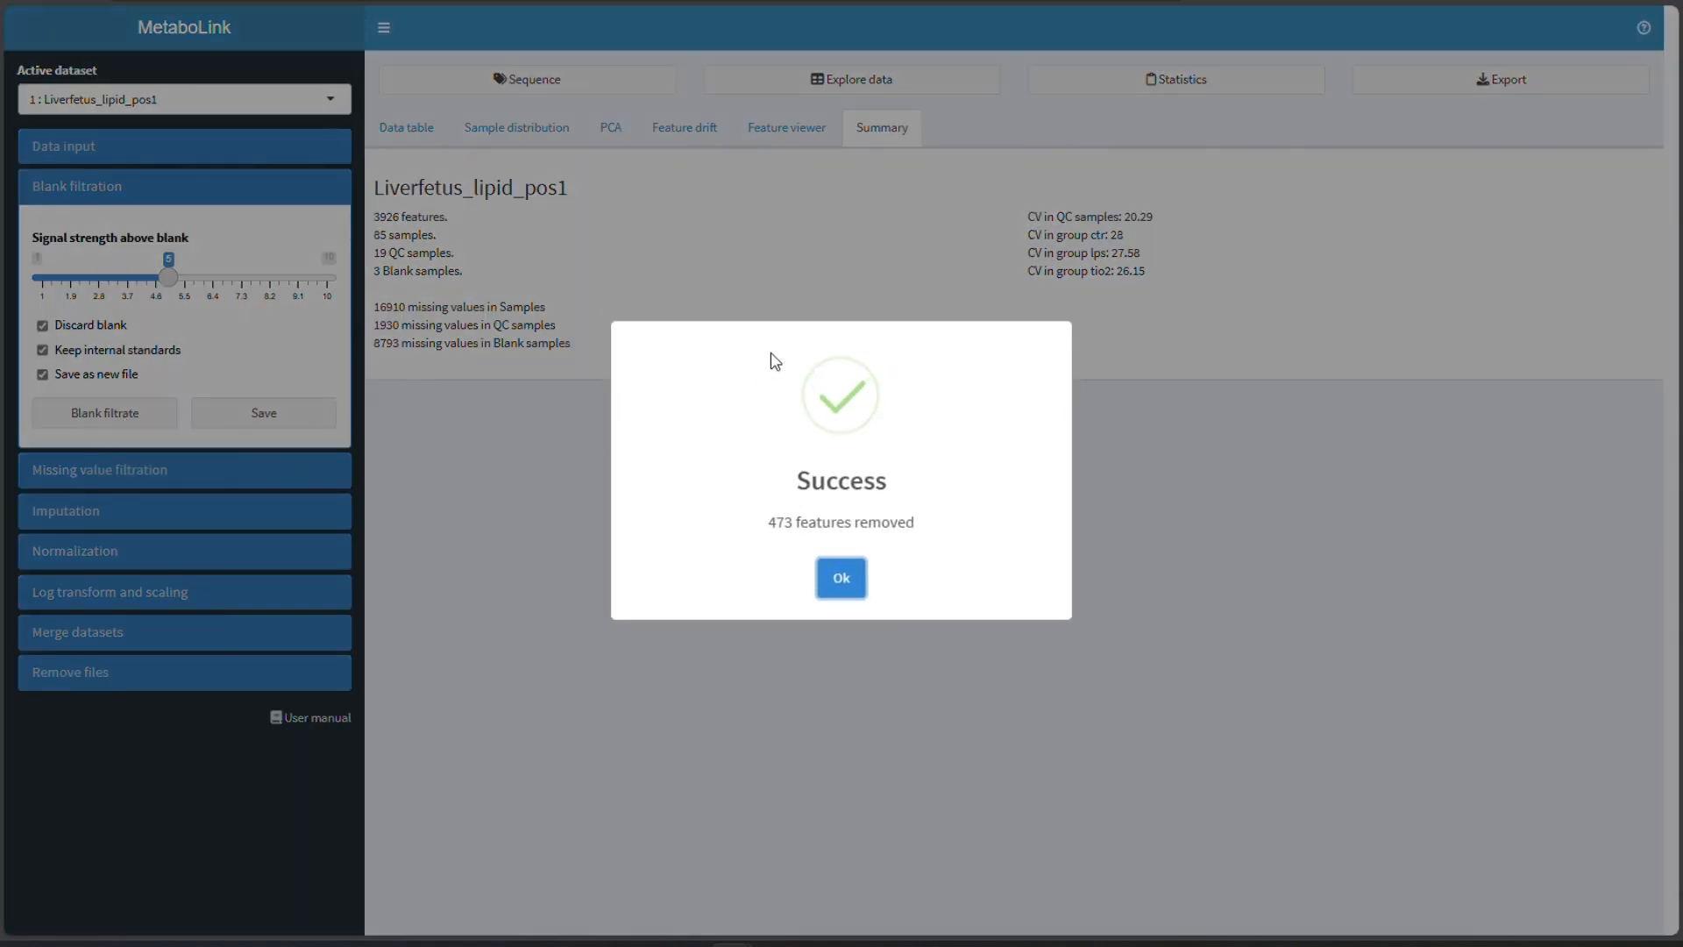
left_click(839, 580)
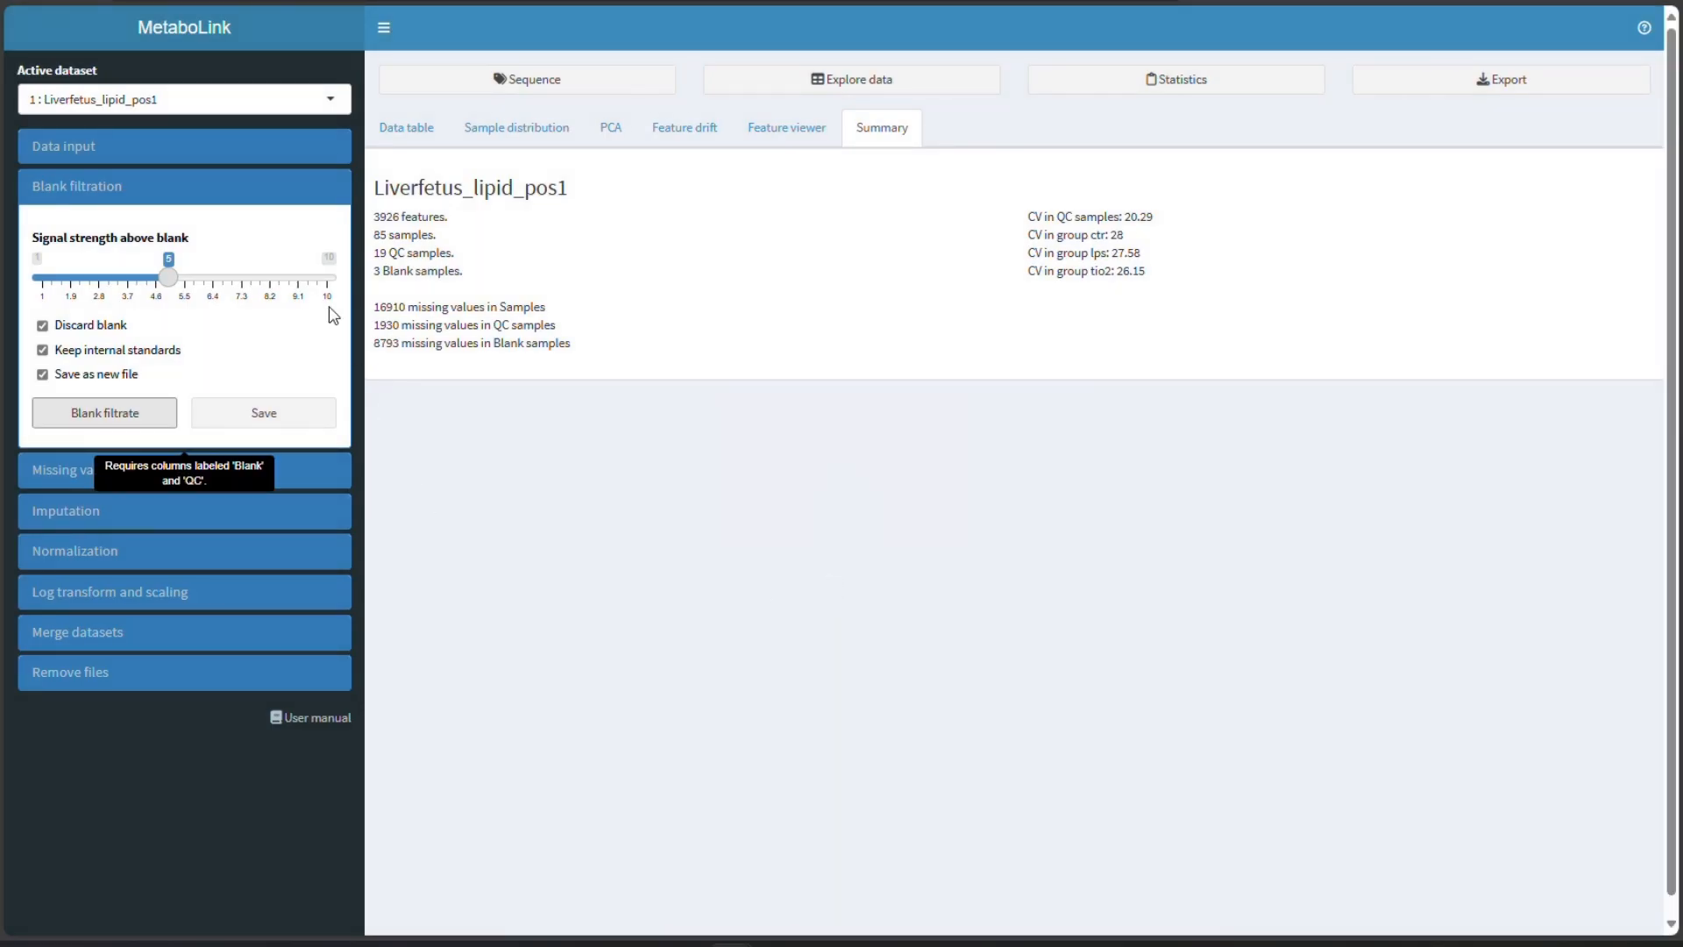
left_click(285, 412)
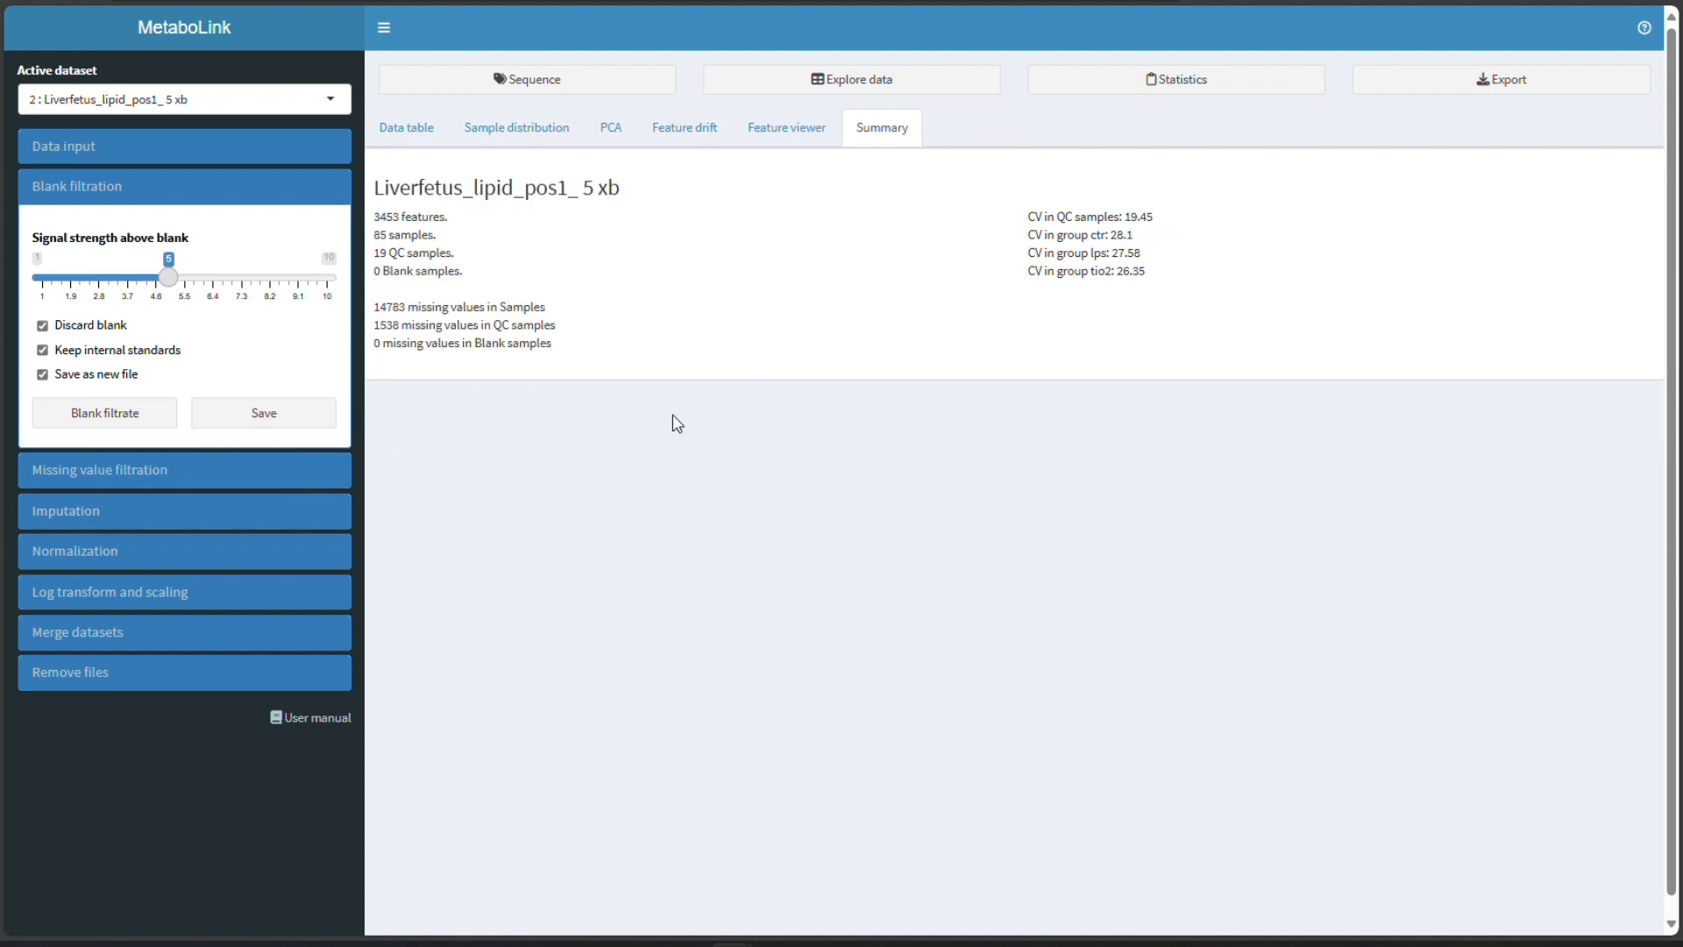
- Run PCA on the original dataset and on the blank-filtered dataset side by side
left_click(609, 129)
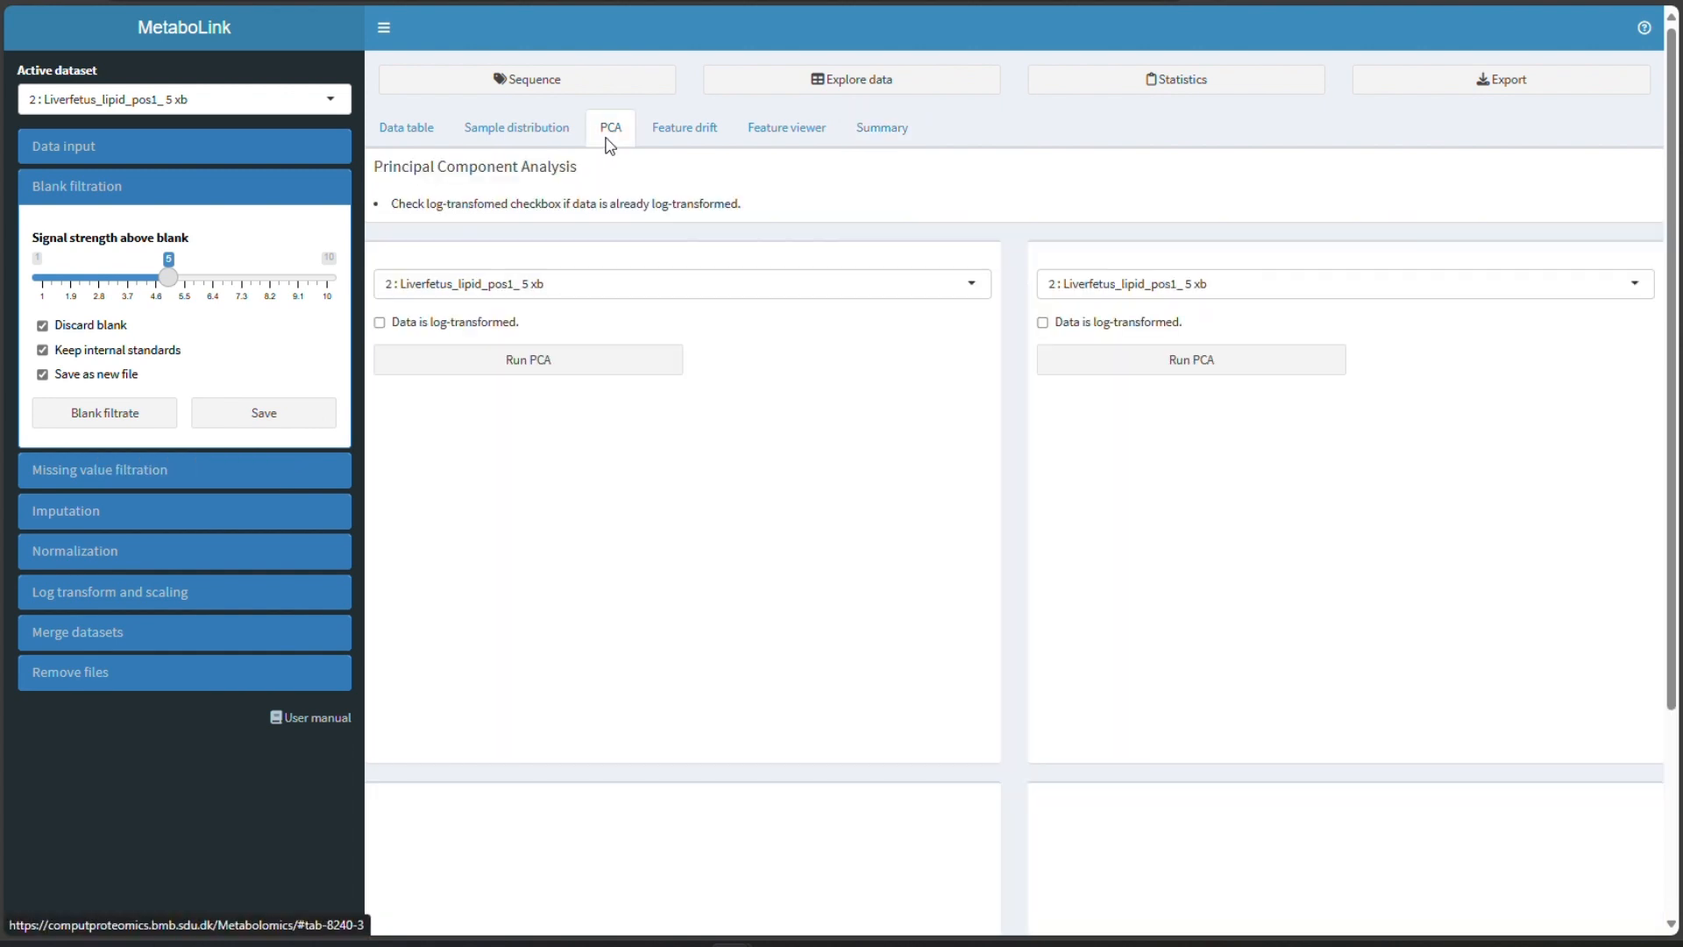
left_click(575, 307)
left_click(543, 316)
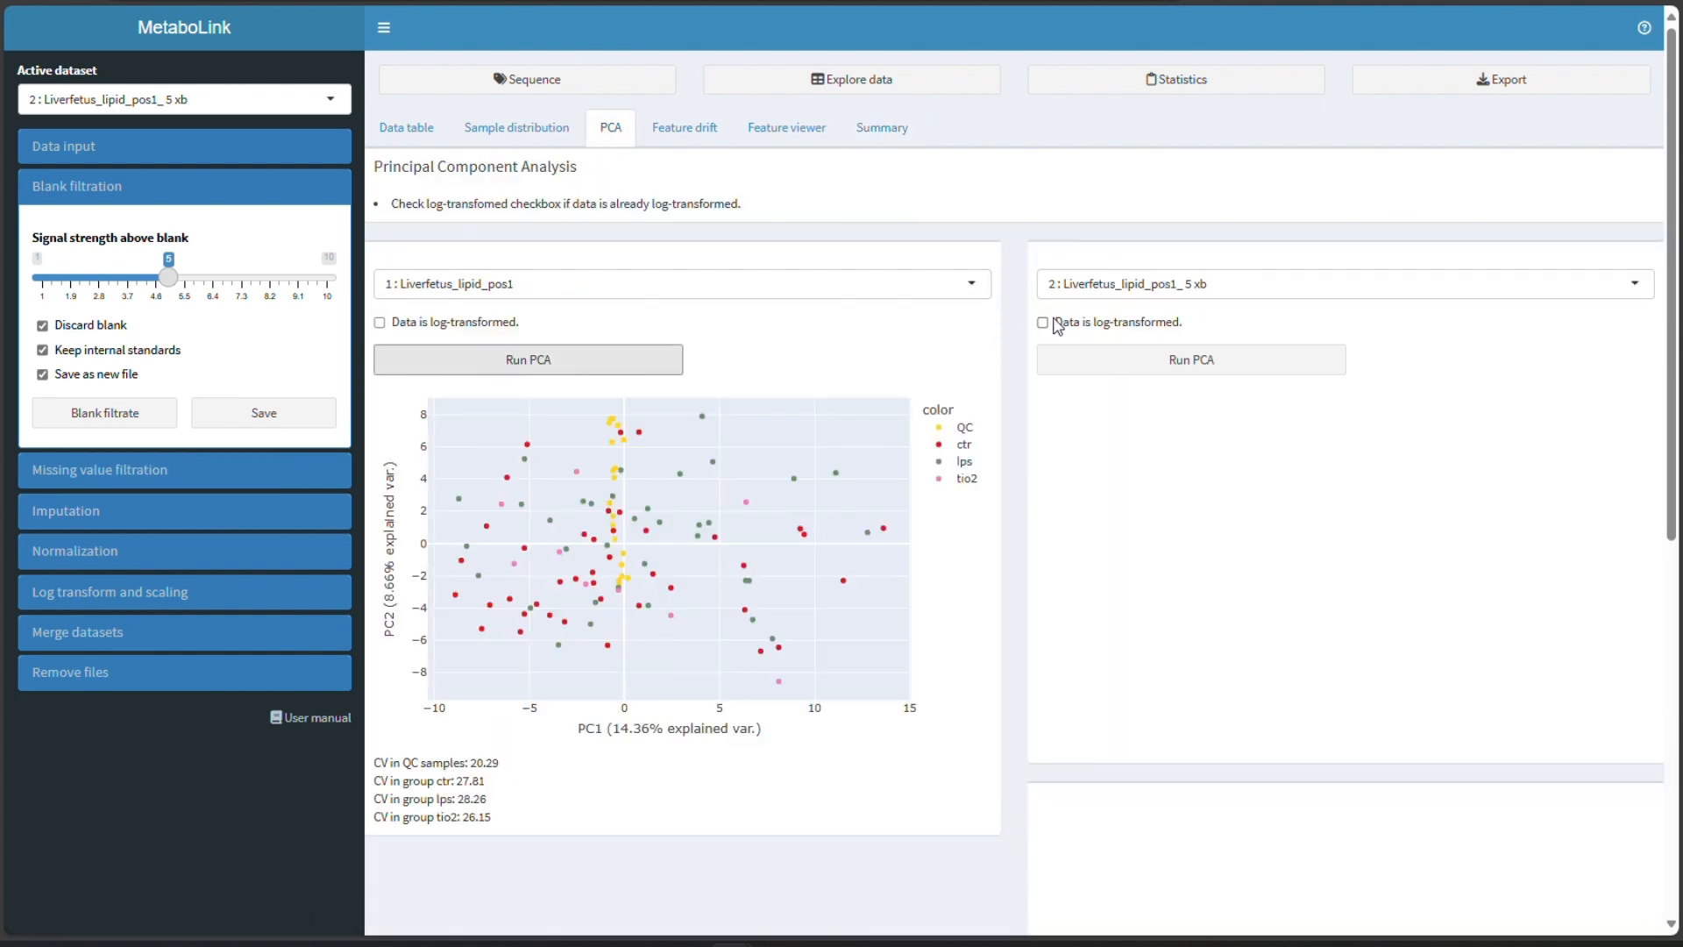
left_click(1161, 353)
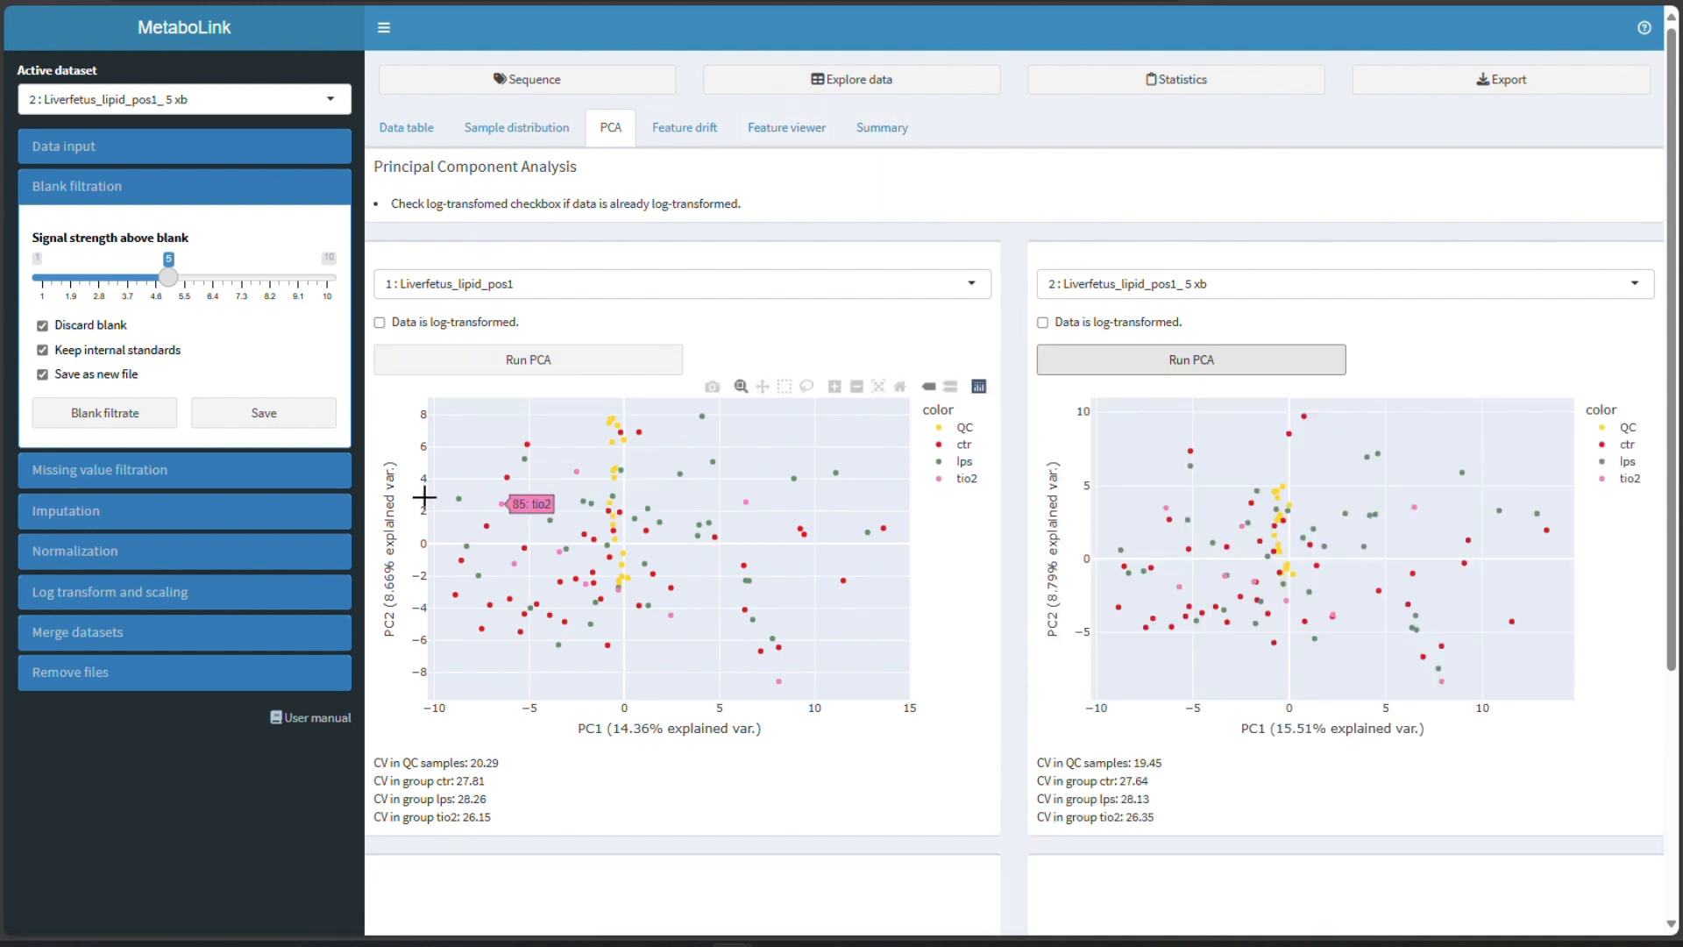
- Filter missing values requiring 80% measured values in QC samples and save the result as a new file
left_click(119, 191)
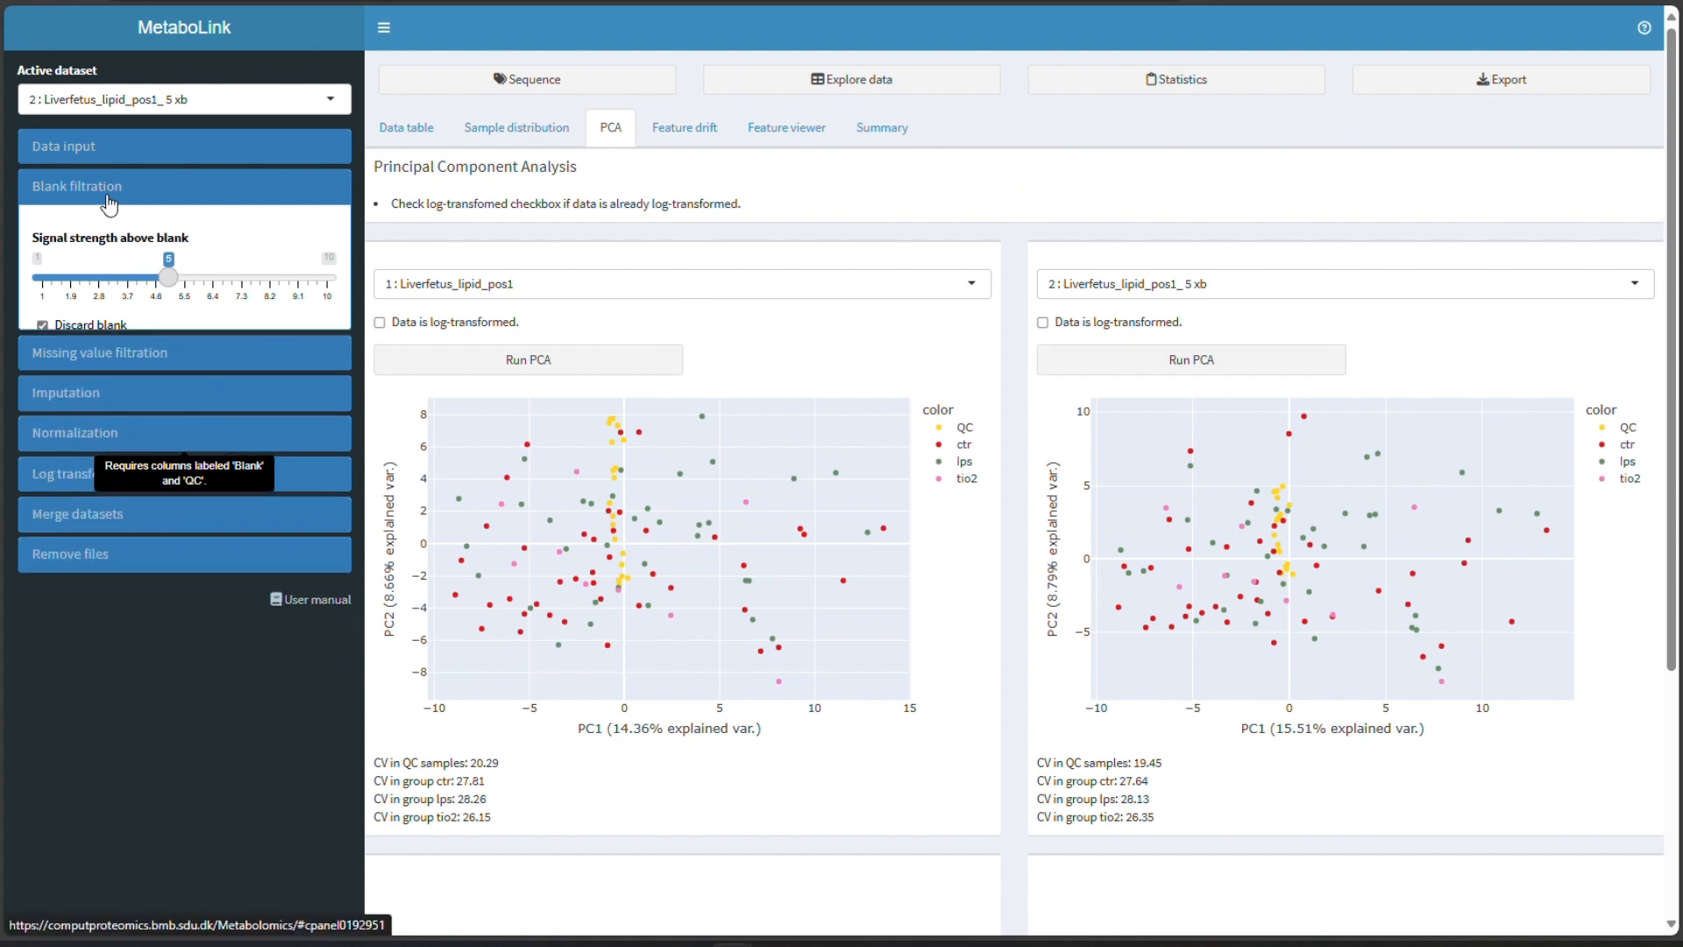
left_click(882, 128)
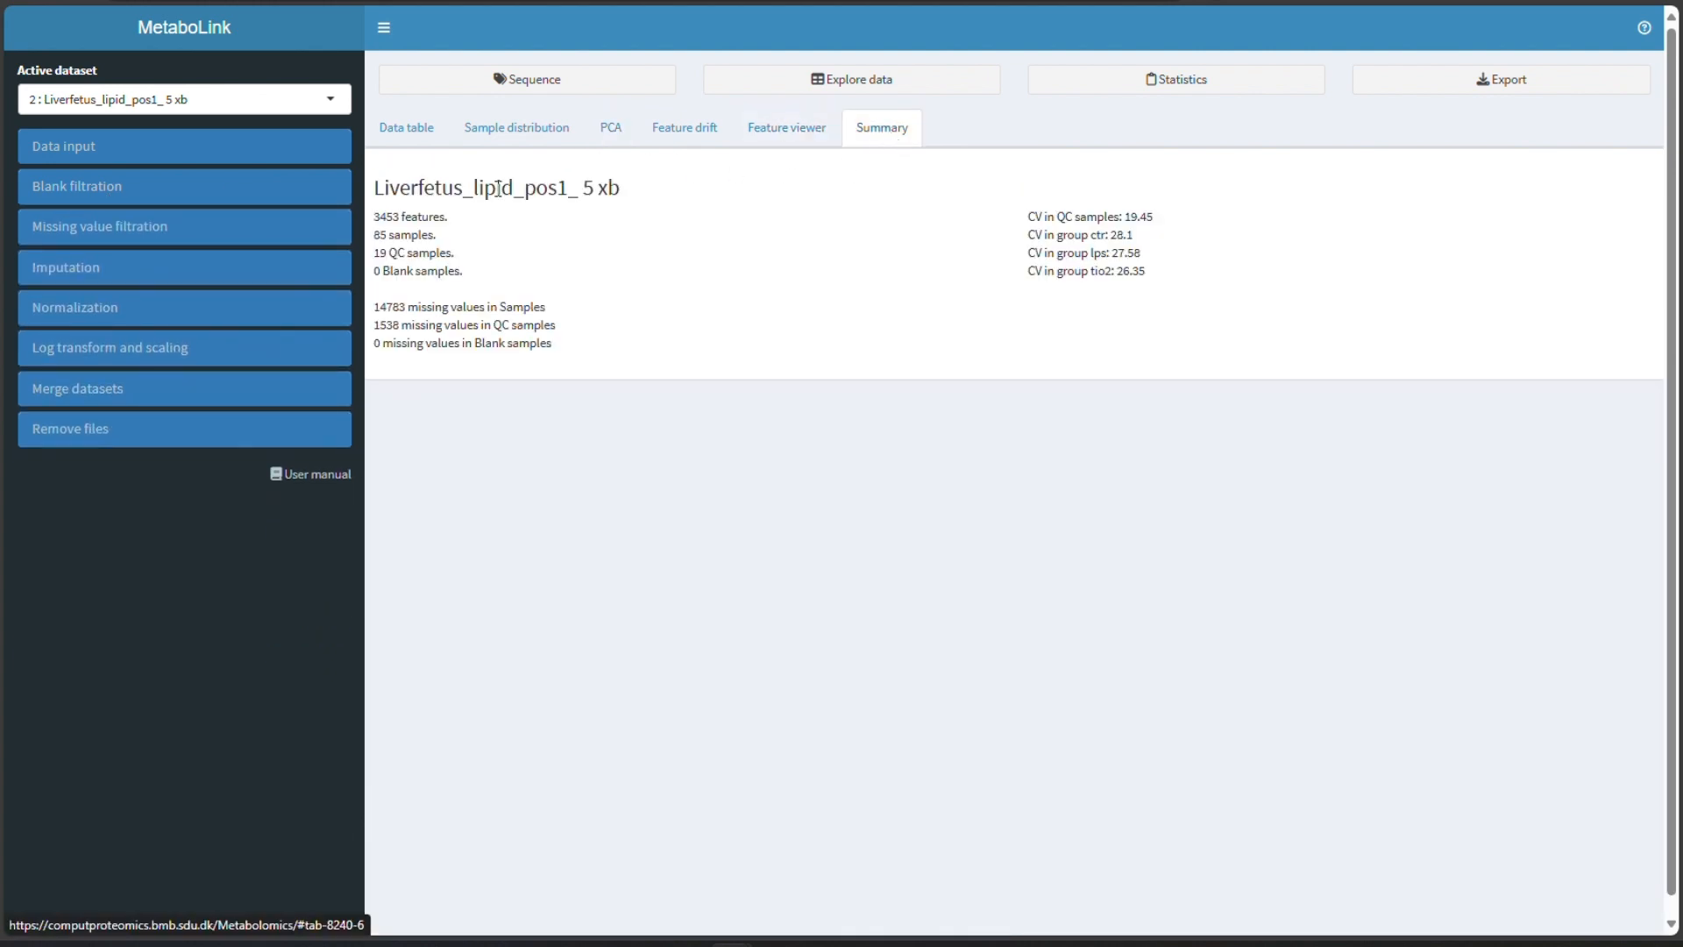
left_click(119, 237)
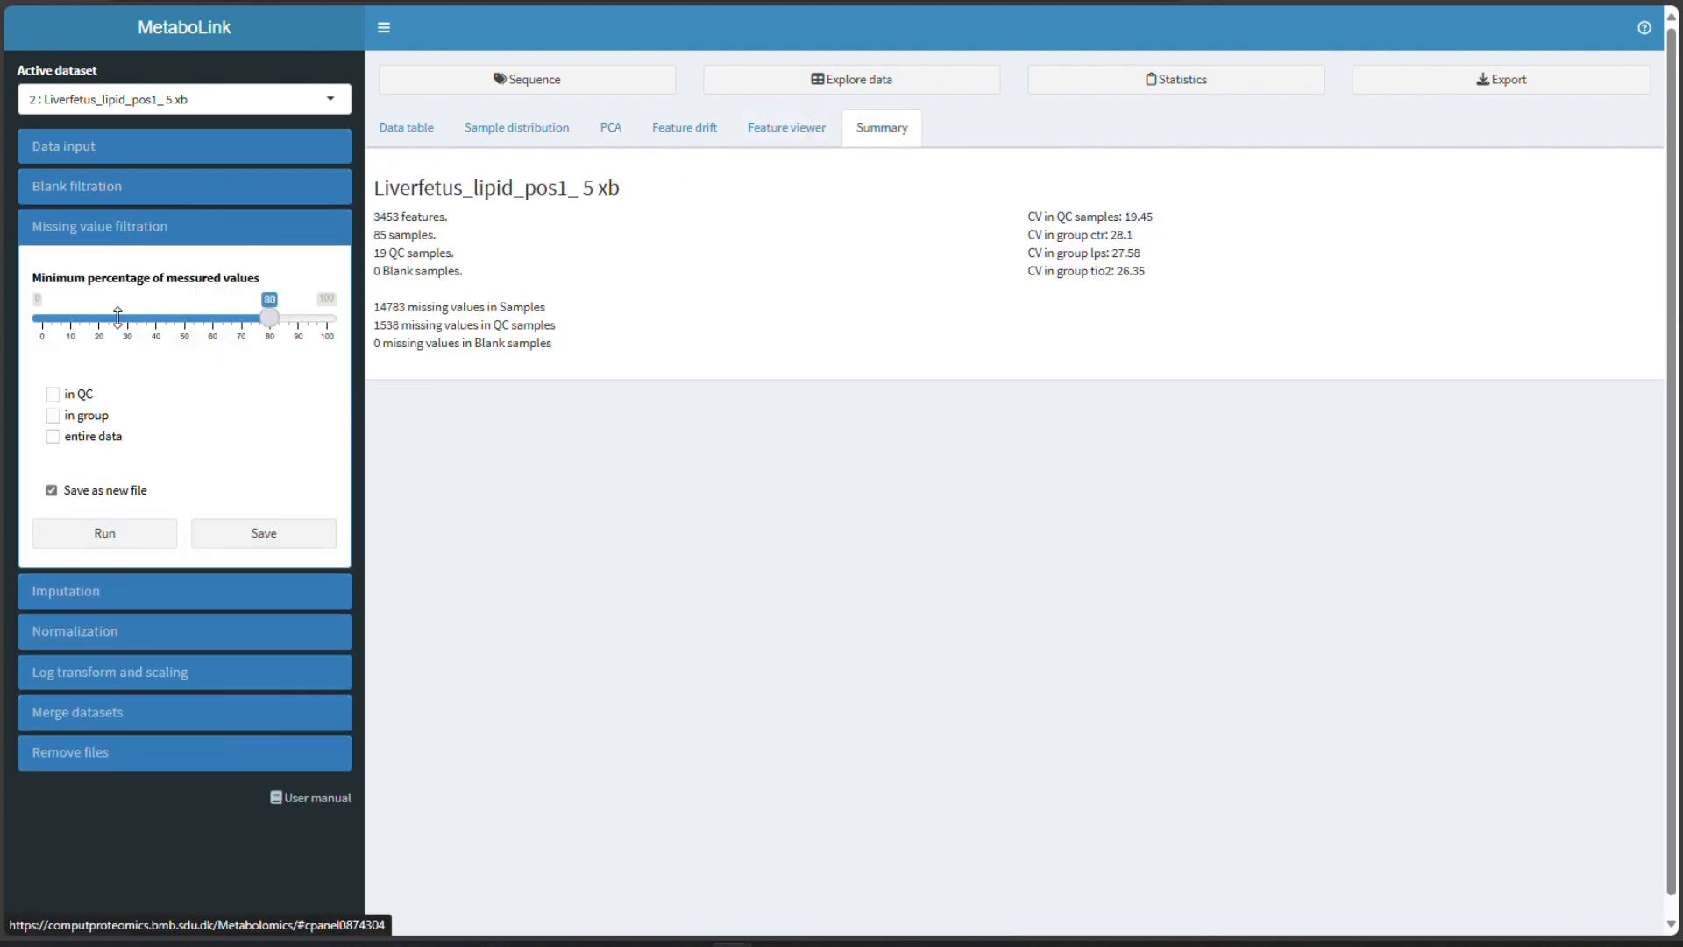
left_click(75, 403)
left_click(112, 529)
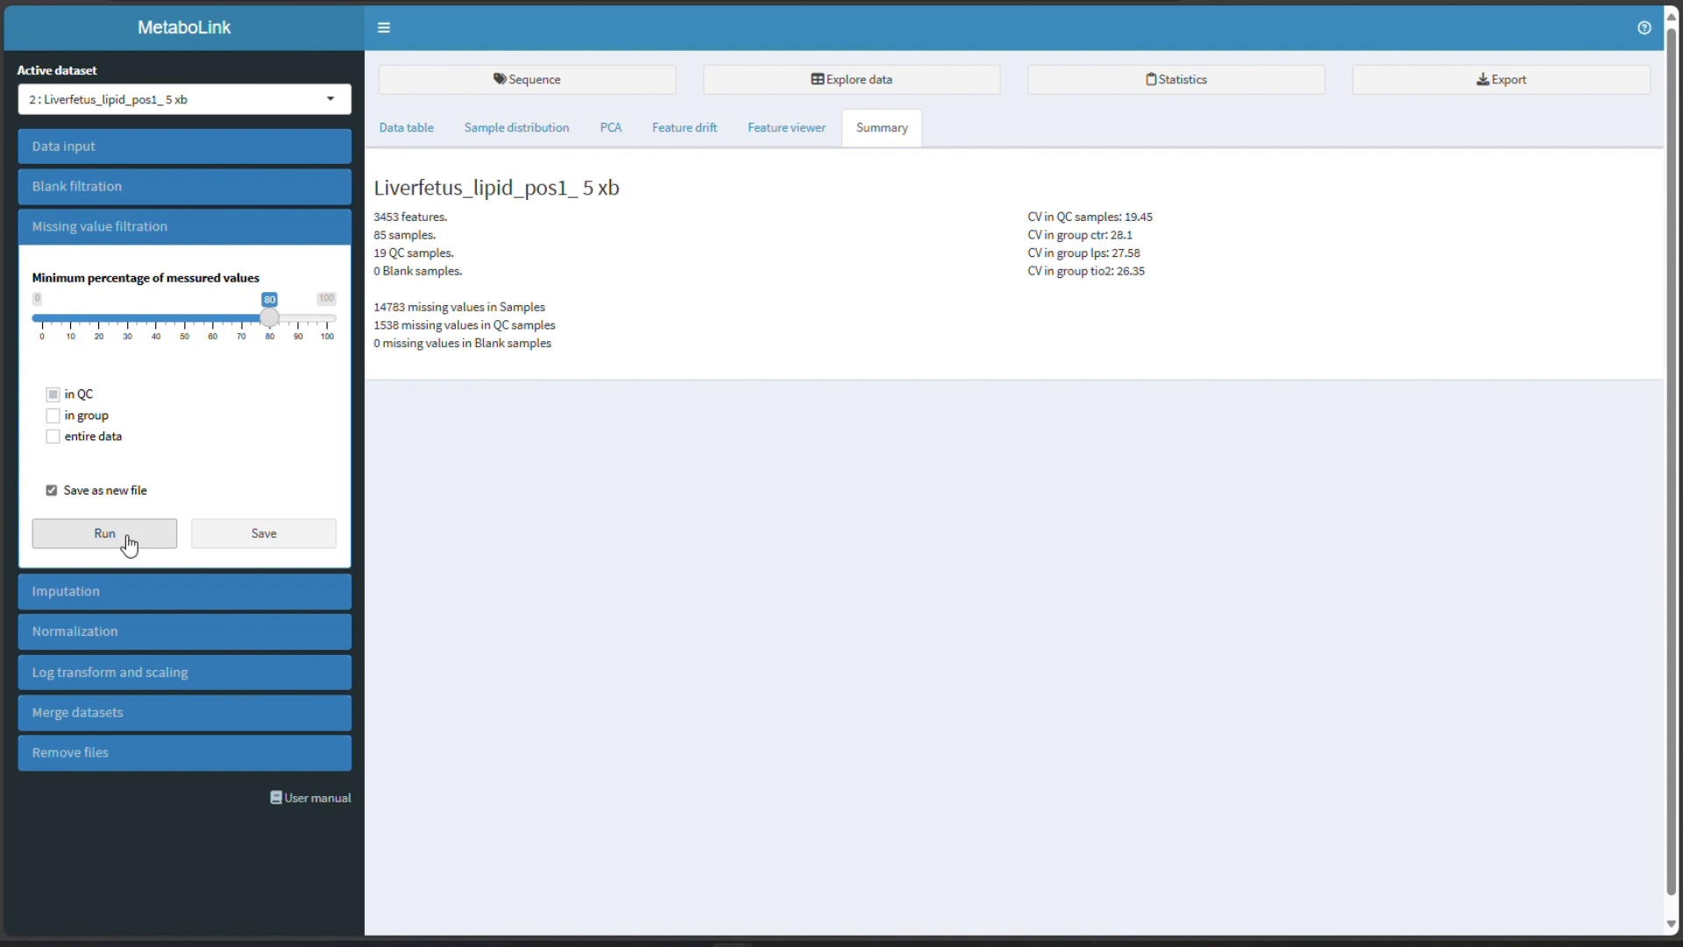
left_click(130, 546)
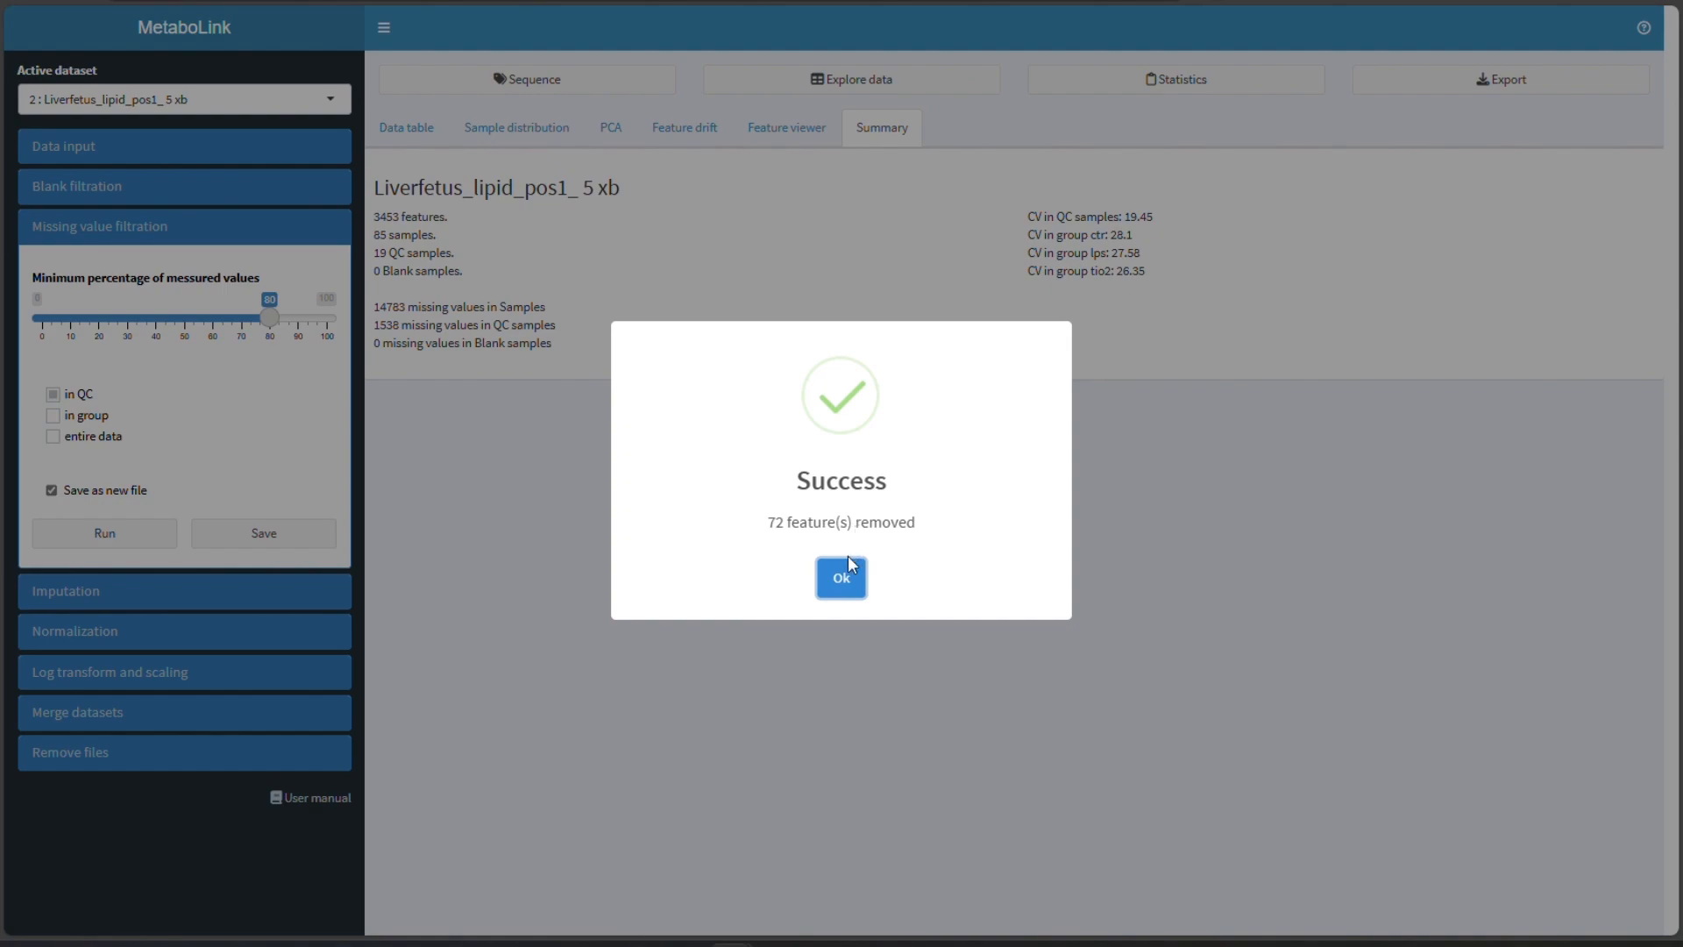
left_click(844, 583)
left_click(287, 540)
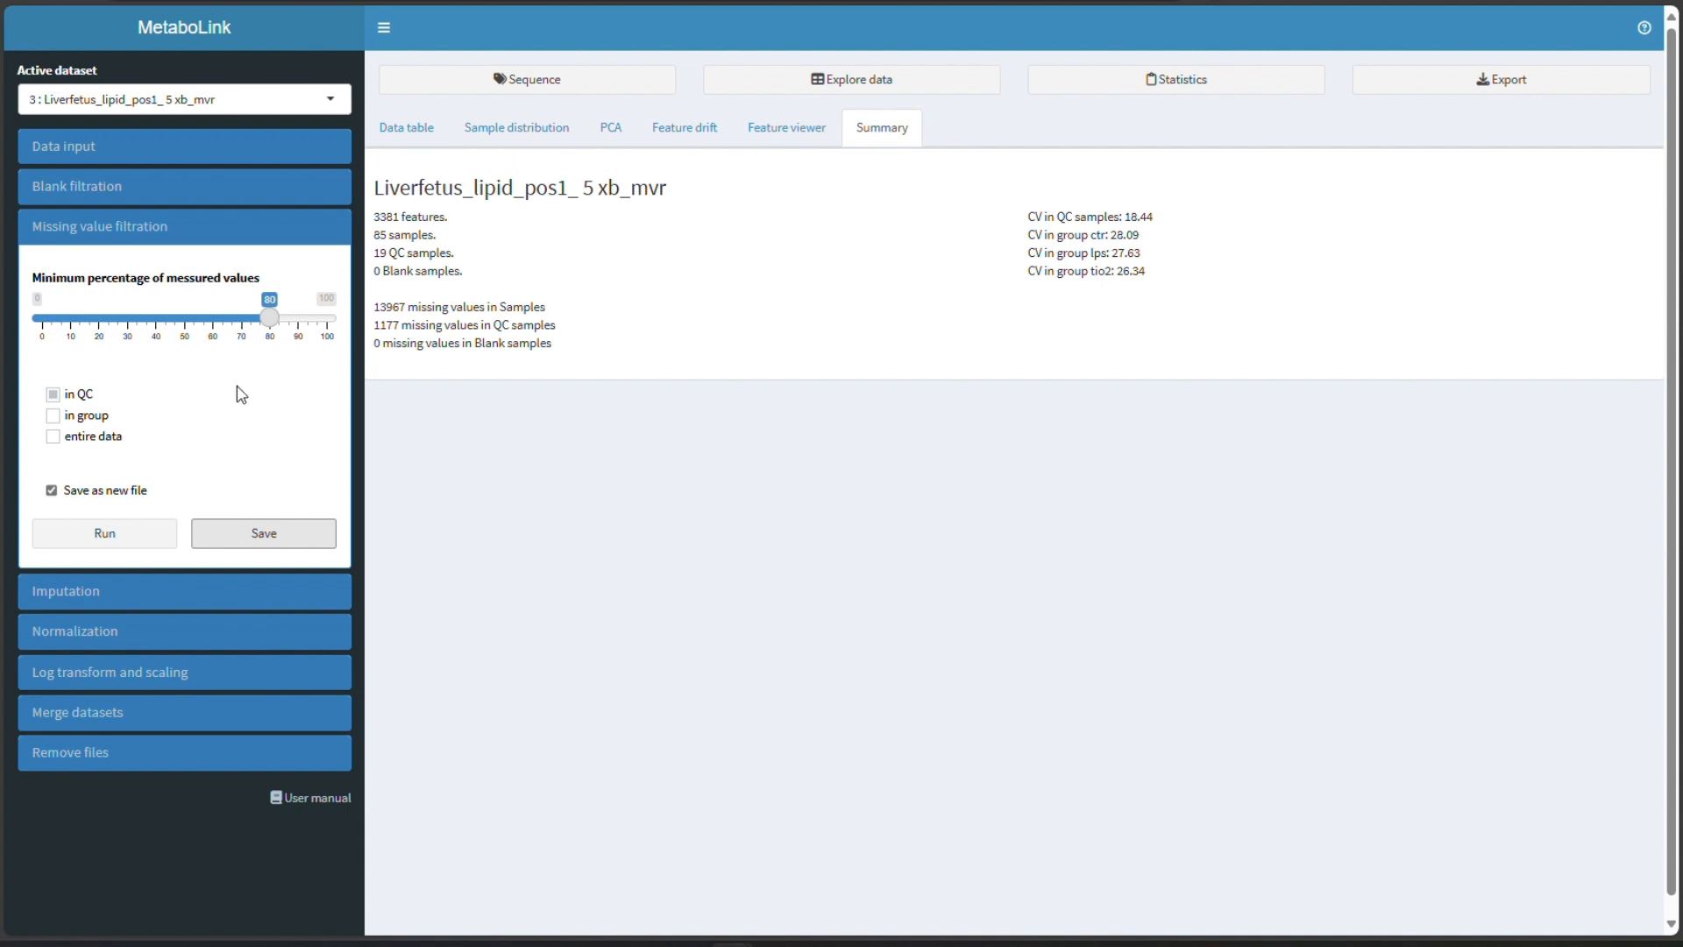
- Filter missing values requiring 50% measured values within groups and save the result as a new file
left_click(92, 416)
left_click(188, 317)
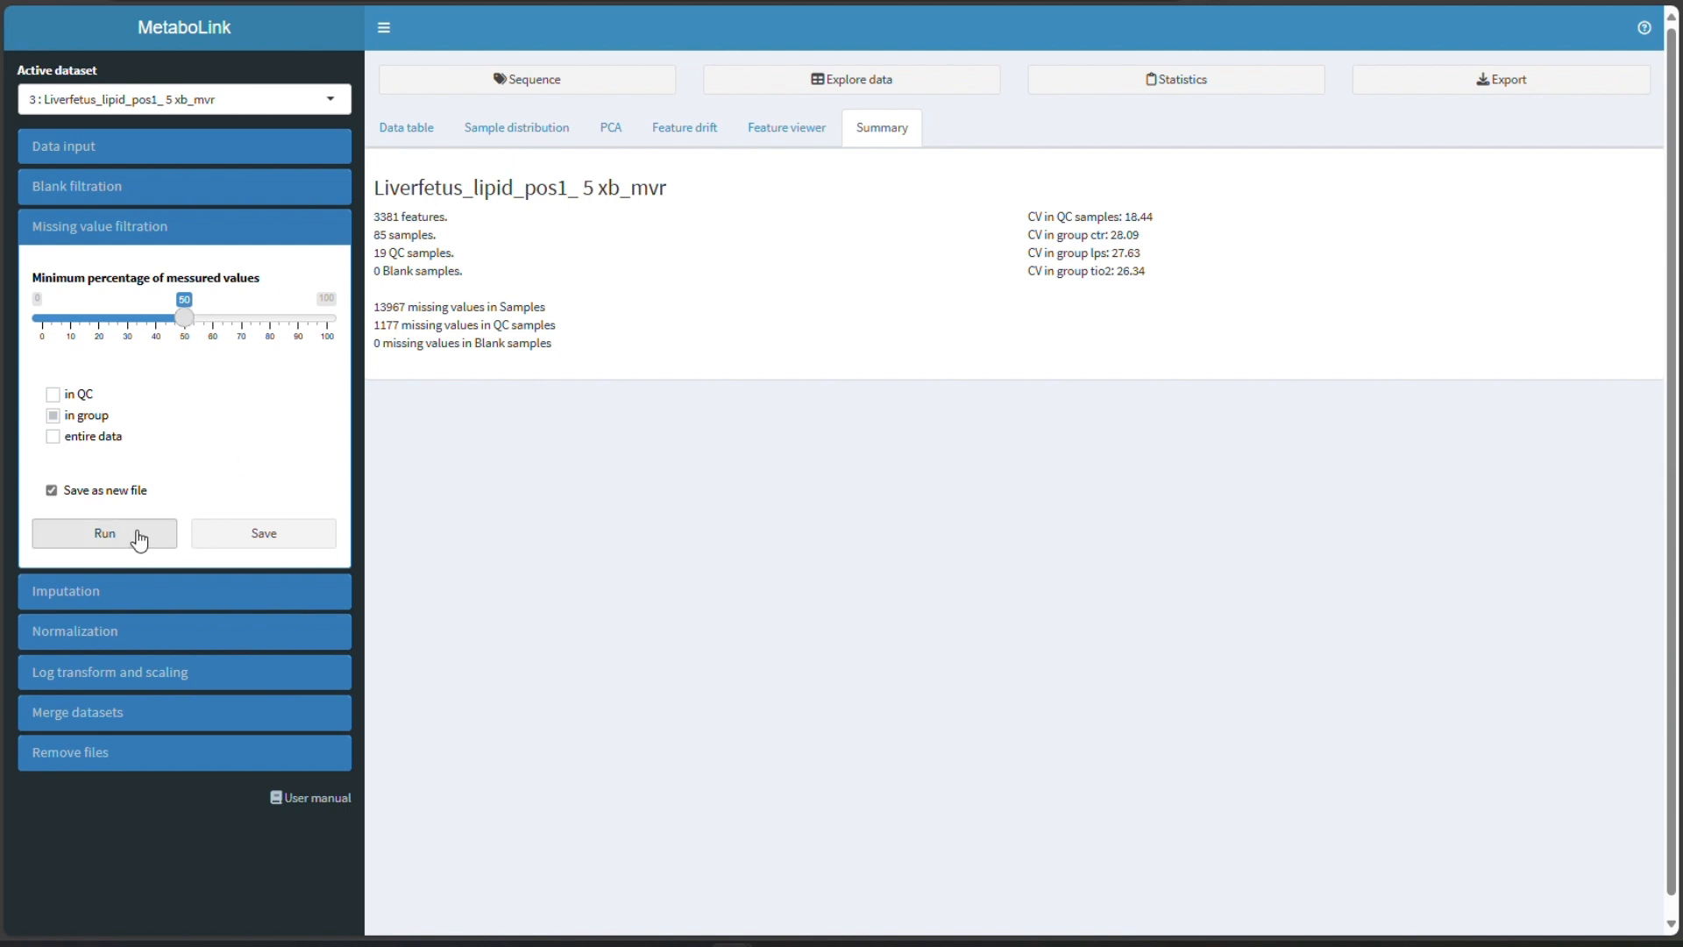
left_click(136, 537)
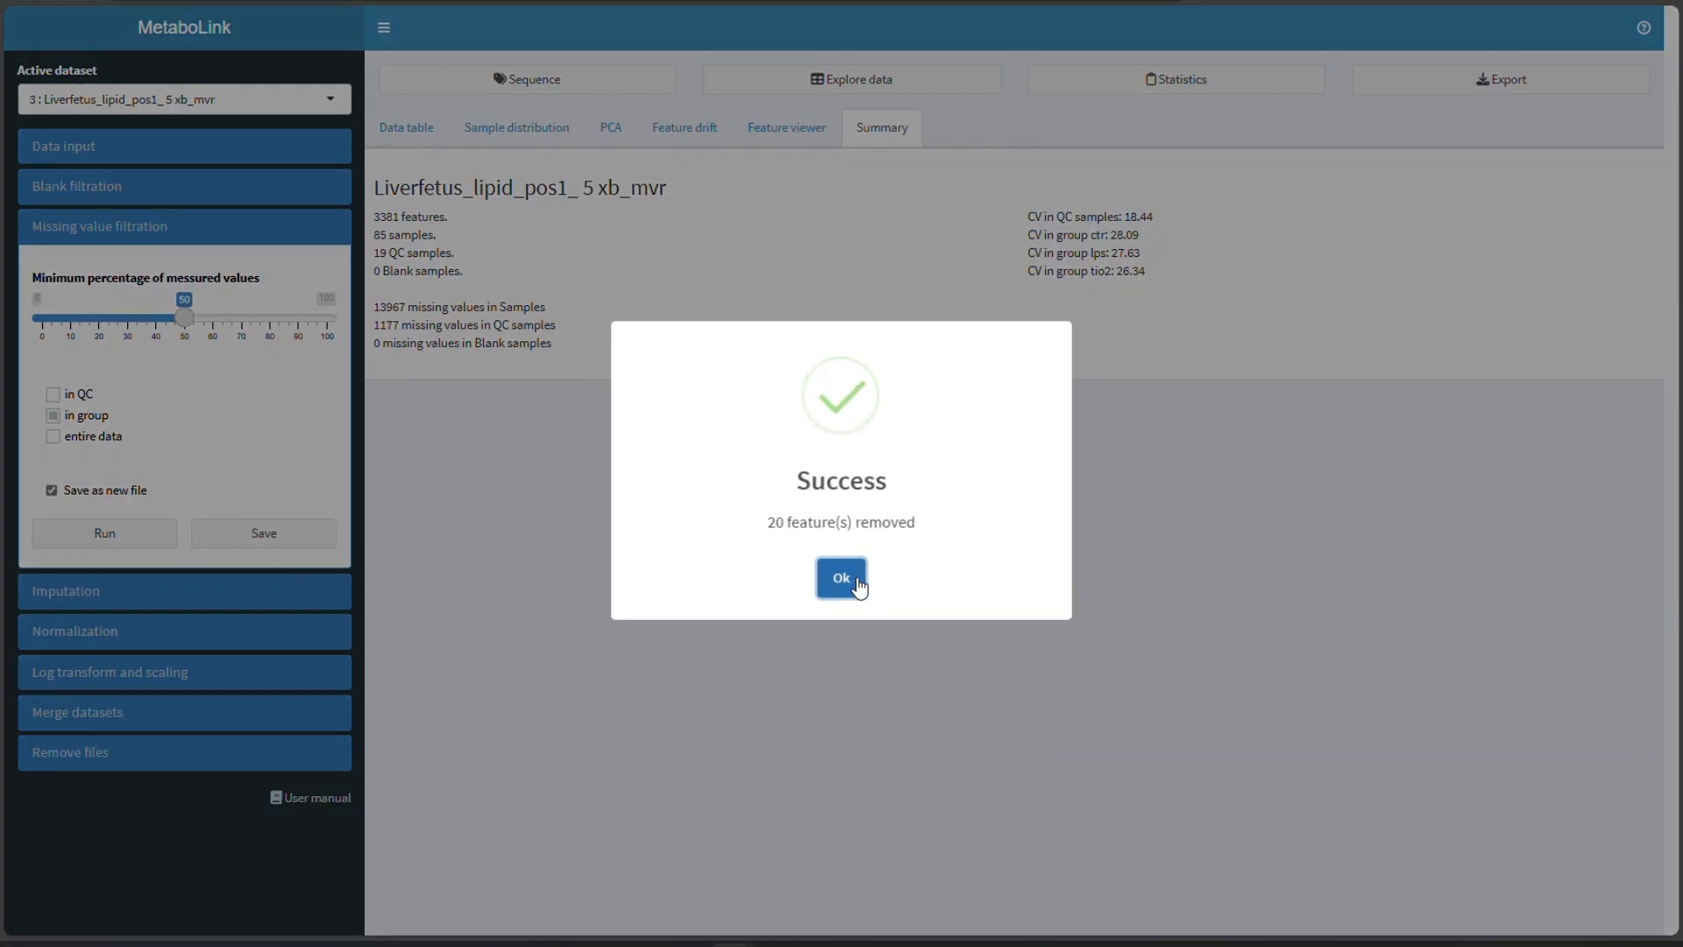
left_click(845, 577)
left_click(264, 531)
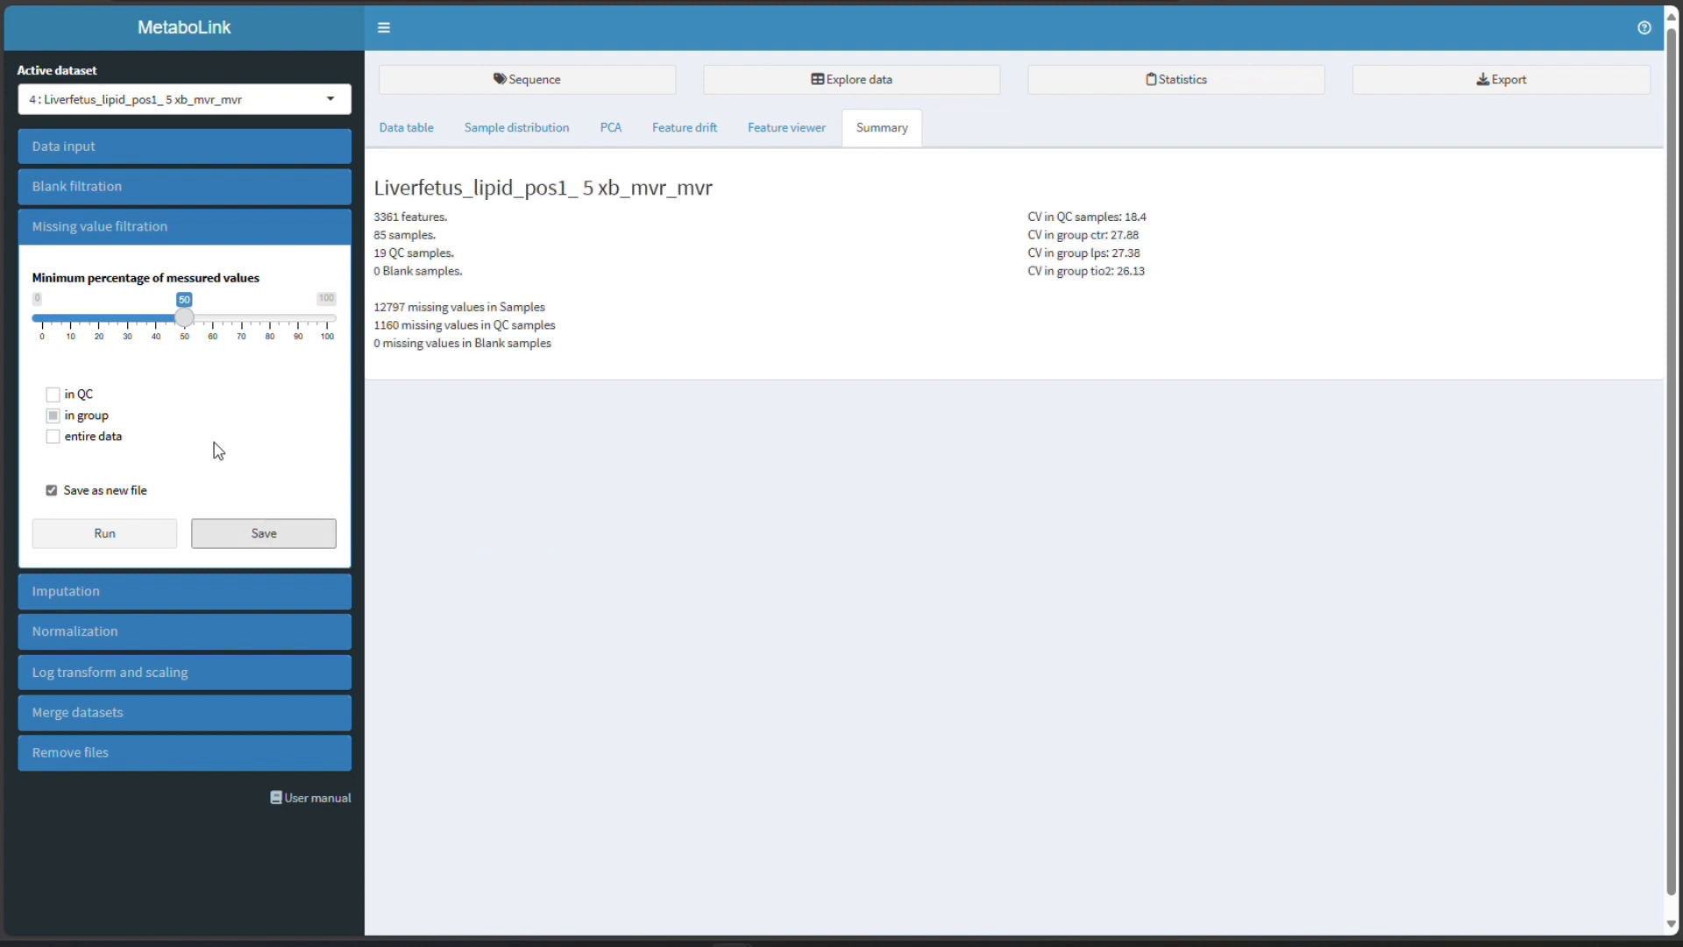
- Run PCA comparing the blank-filtered dataset with the twice missing-value-filtered dataset and compare their CV values
left_click(160, 240)
left_click(631, 136)
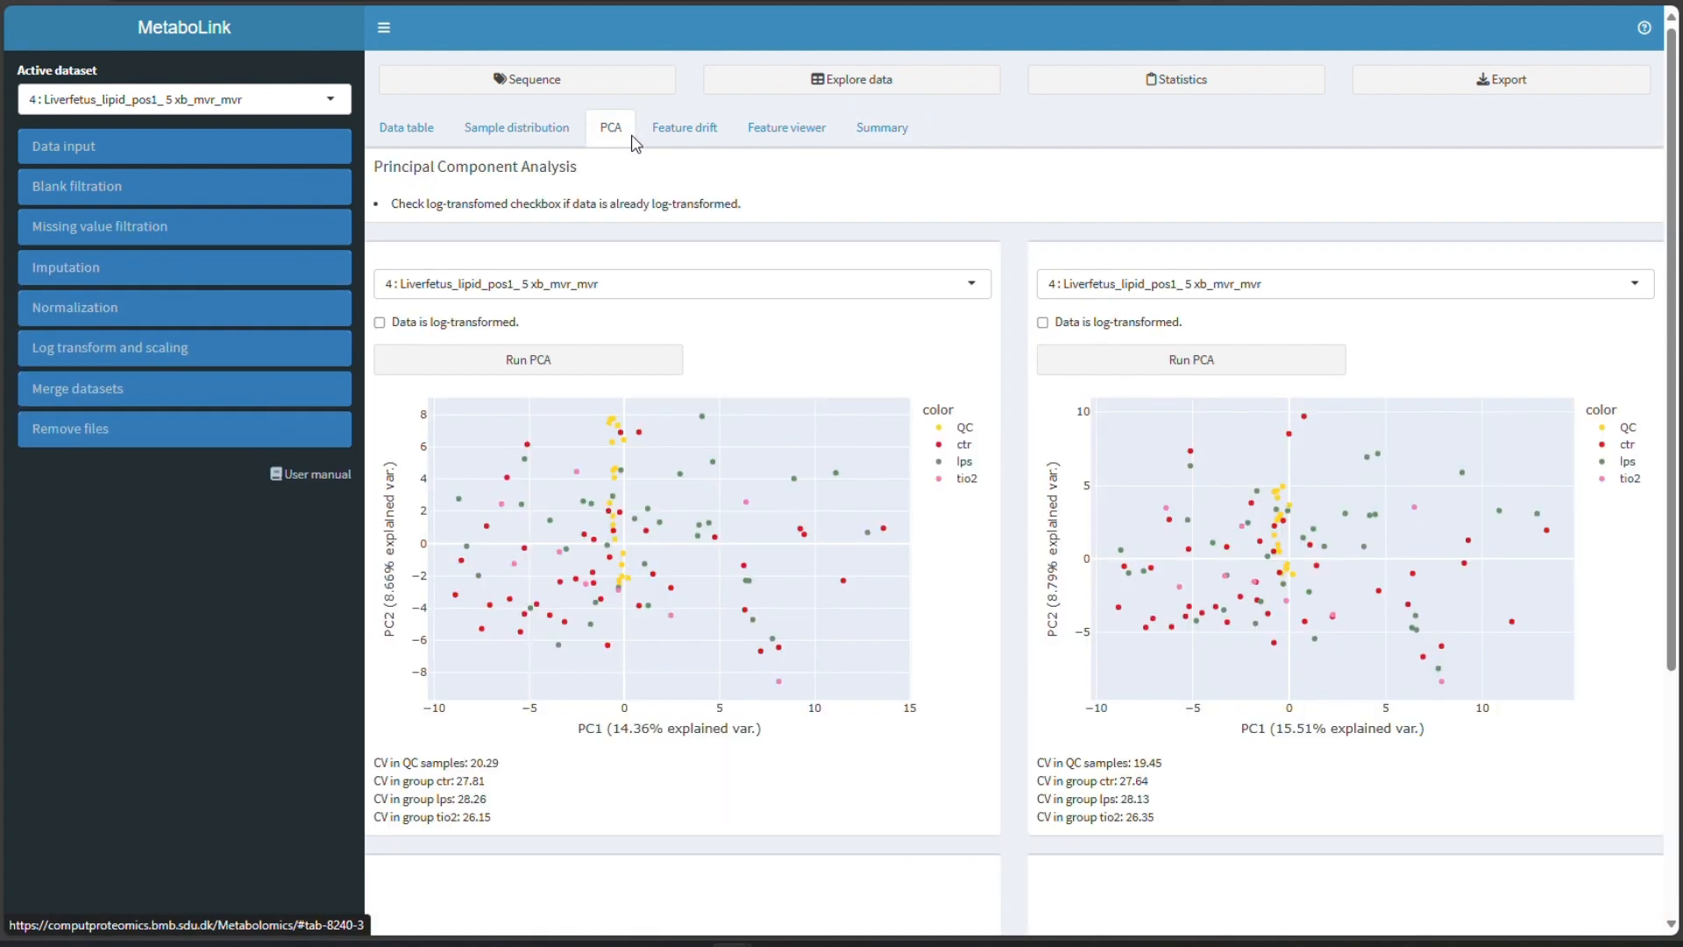
left_click(942, 284)
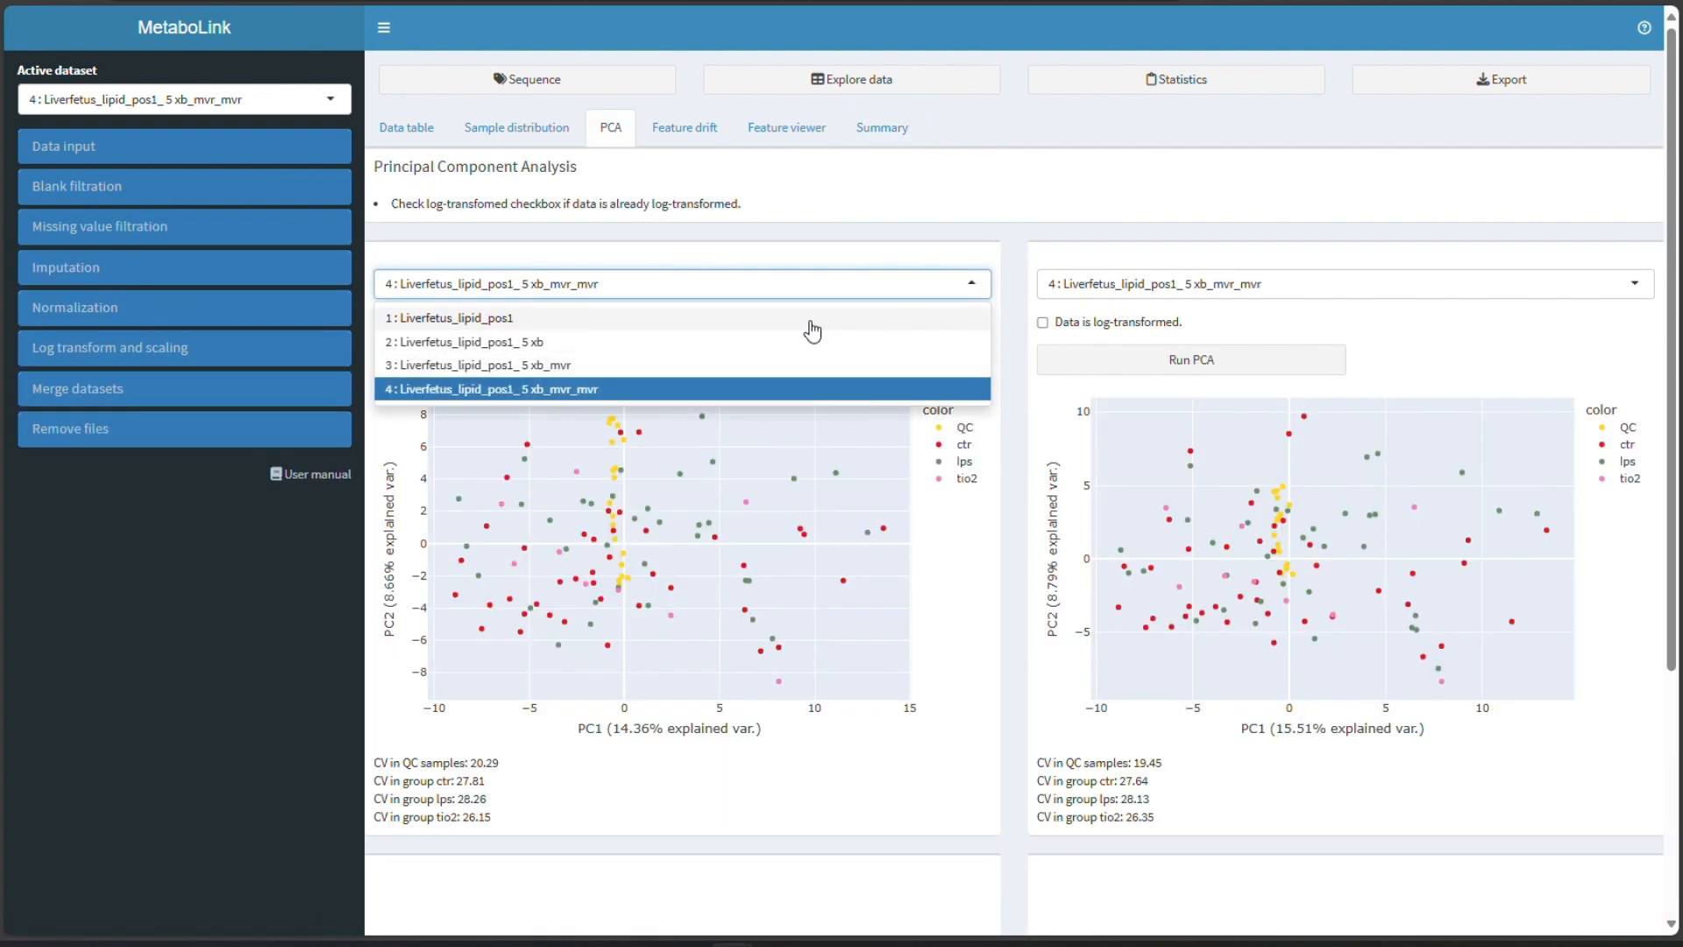
left_click(789, 342)
left_click(605, 360)
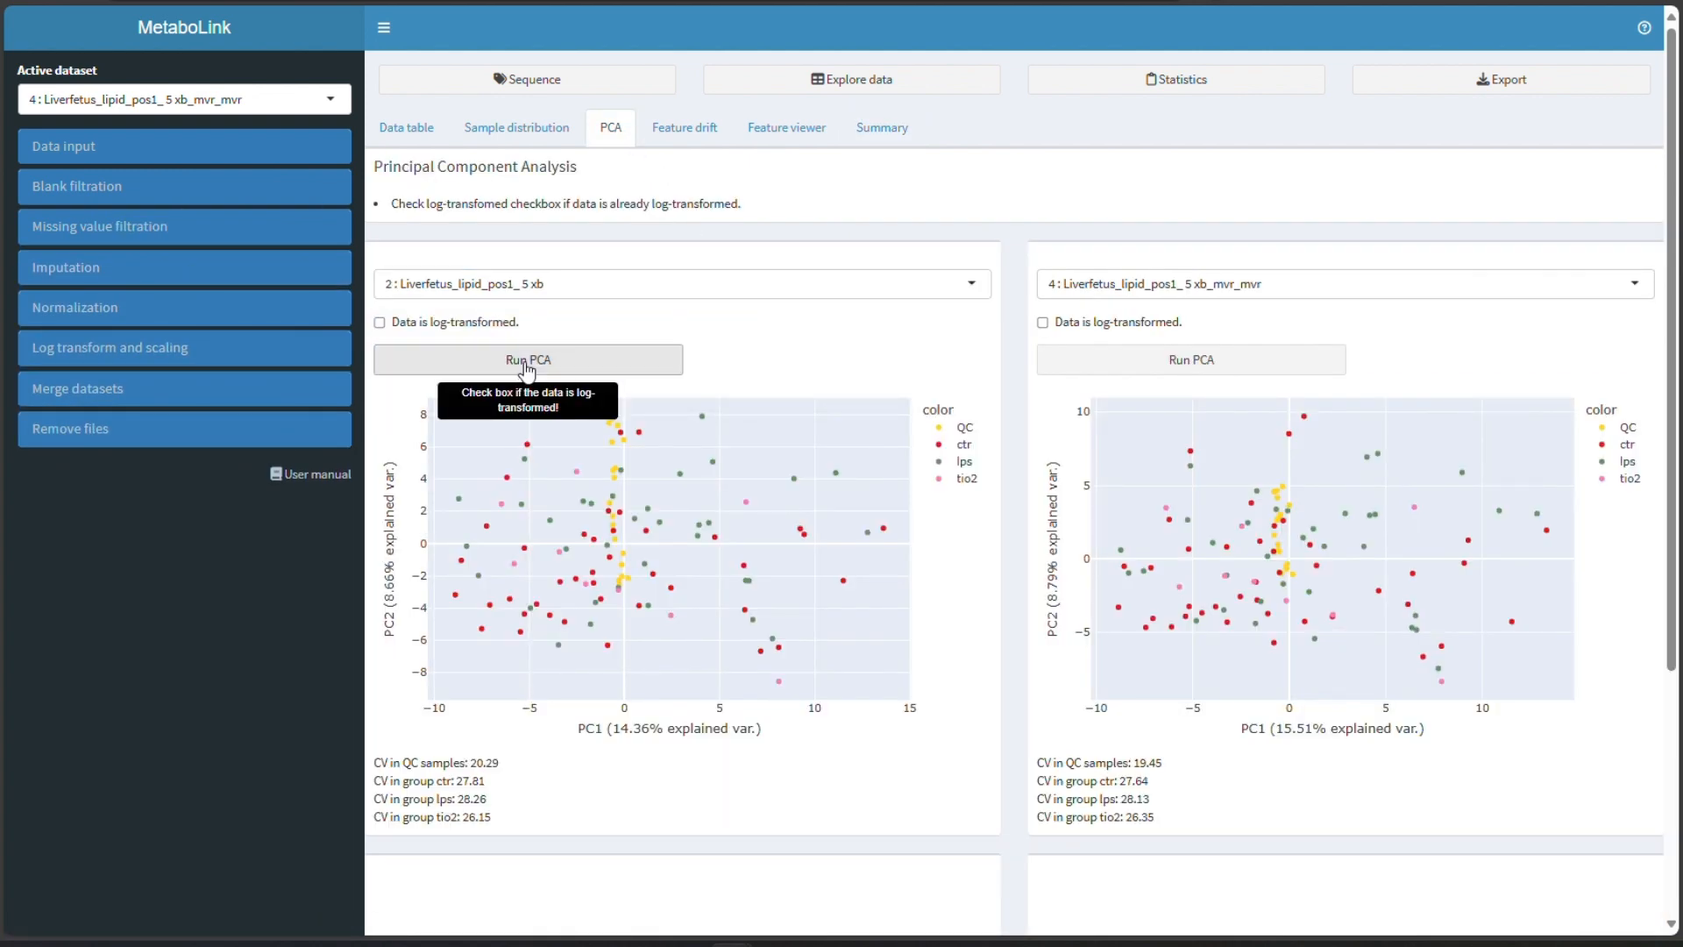
left_click(1157, 366)
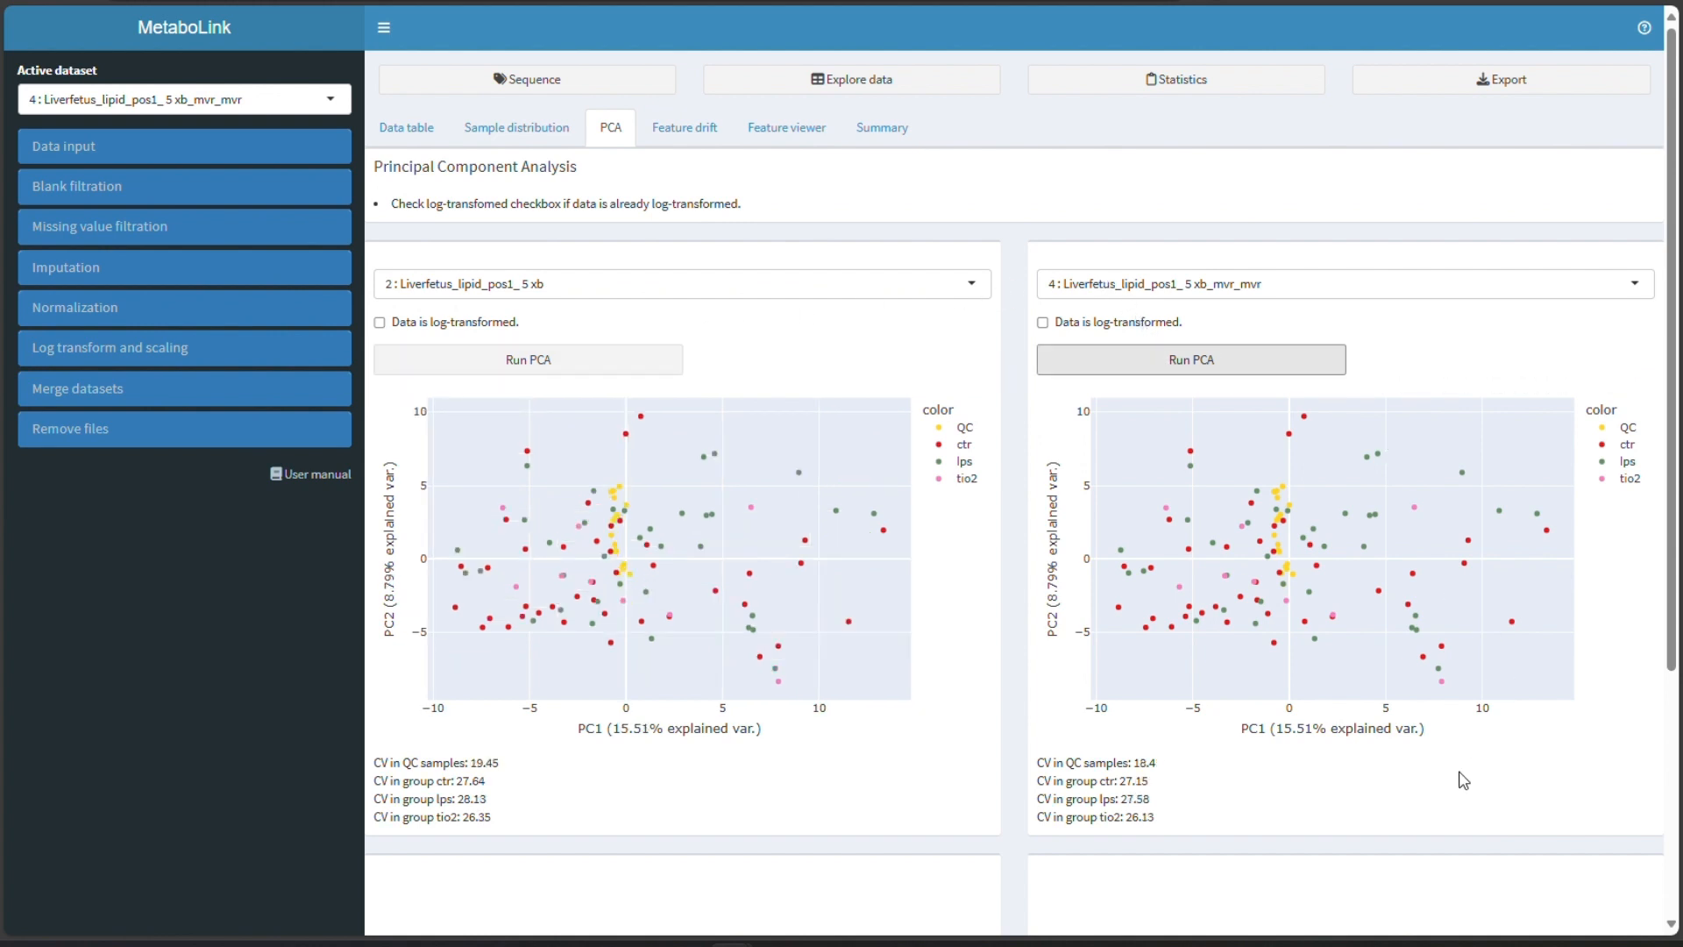
left_click(1044, 756)
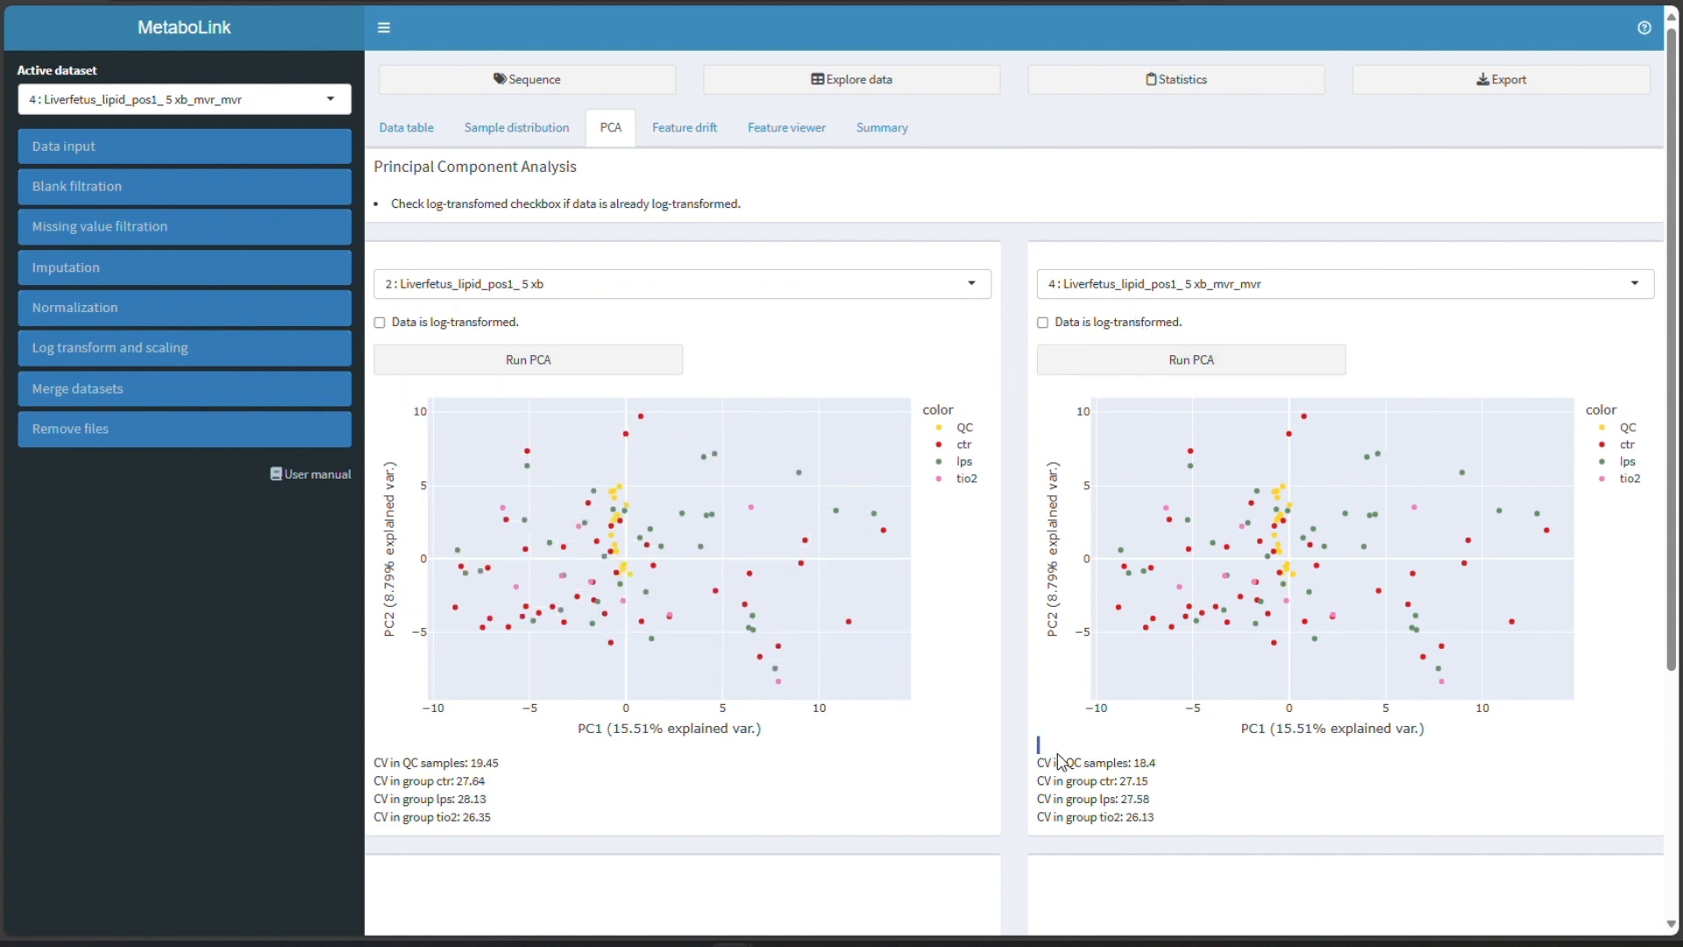
left_click_drag(1144, 753, 1165, 764)
left_click(1196, 797)
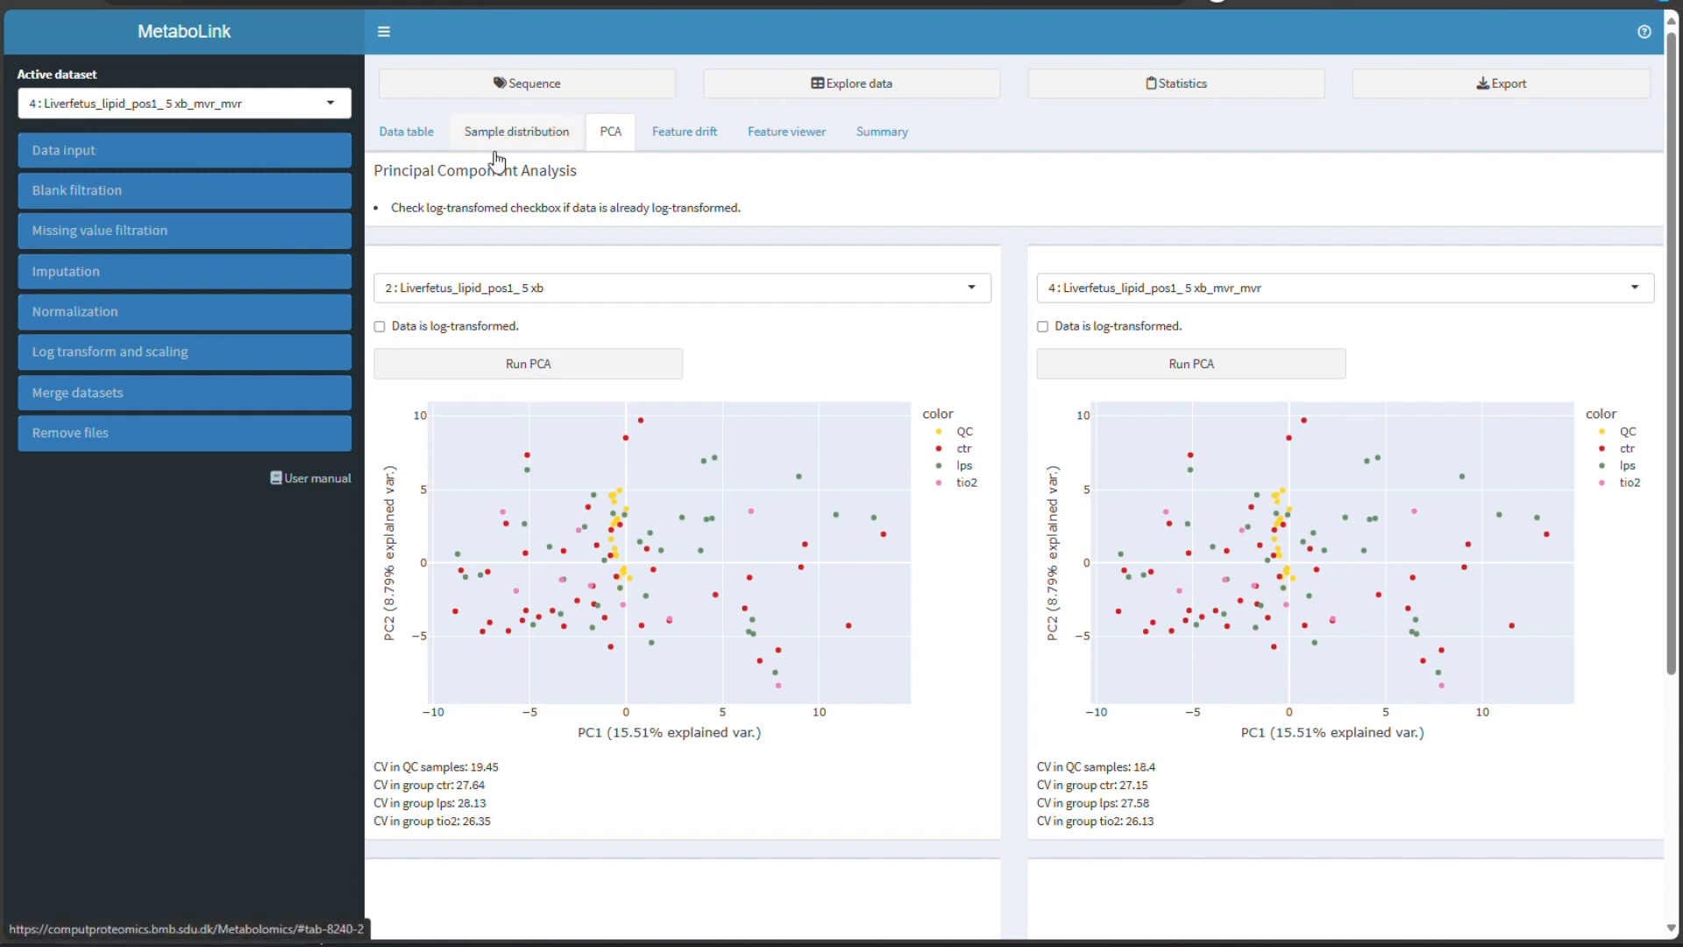
- Open internal standard normalization and deselect the LPC 18:1(d7) and LPE 18:1(d7) standards
left_click(89, 313)
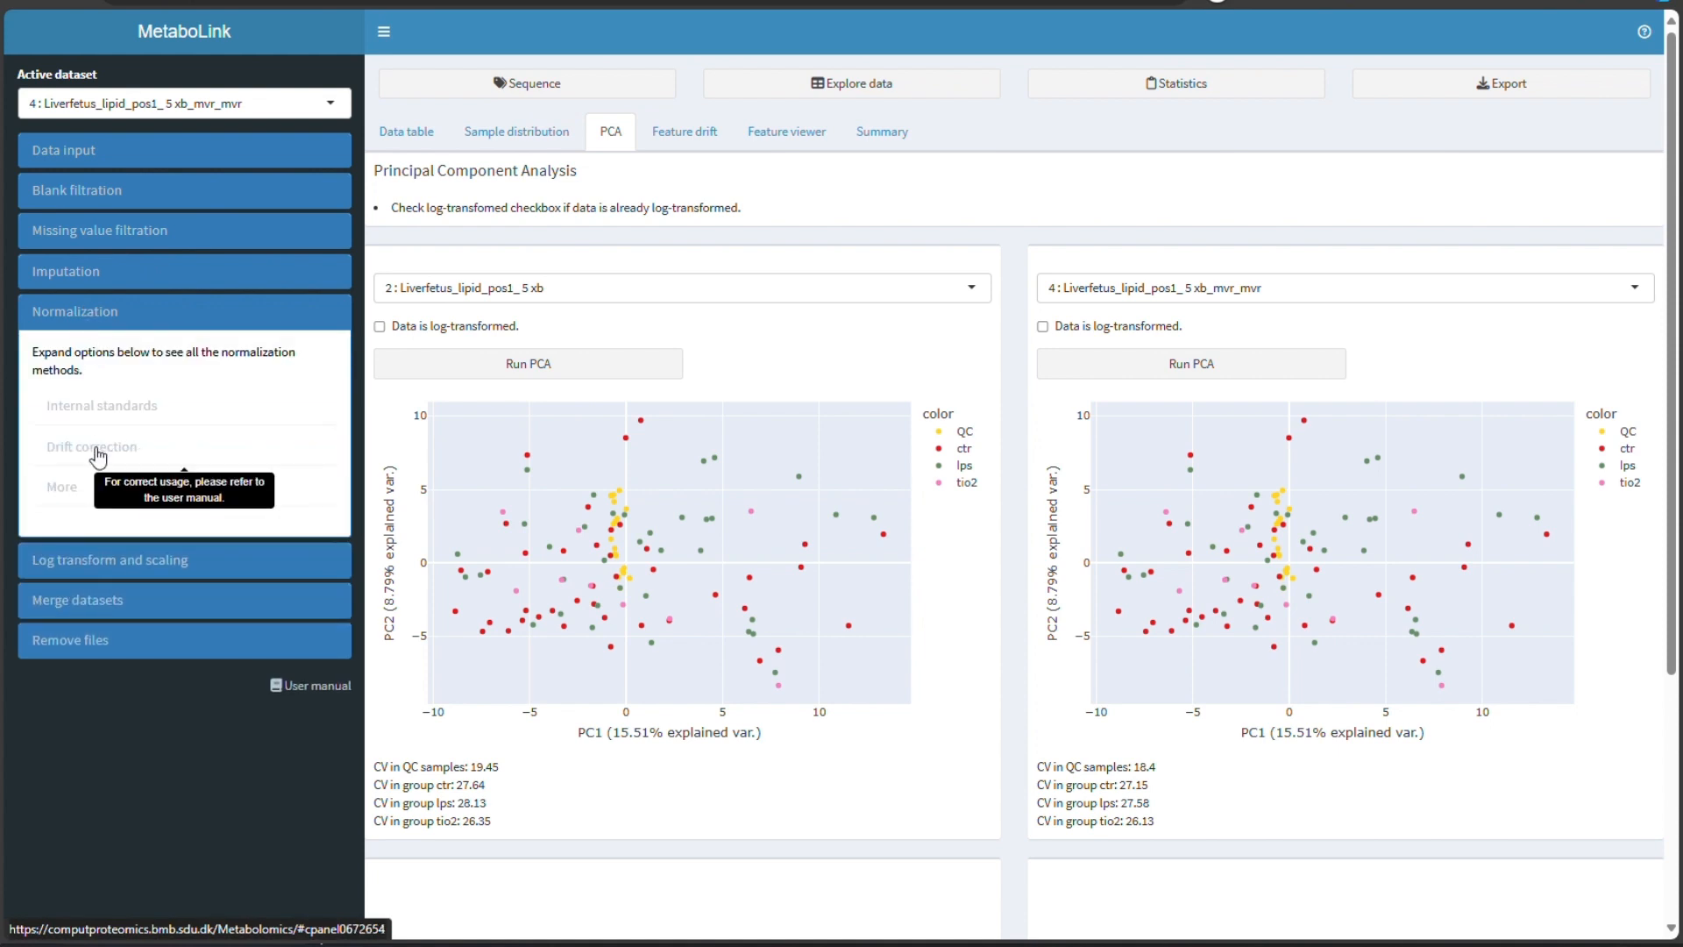
left_click(112, 414)
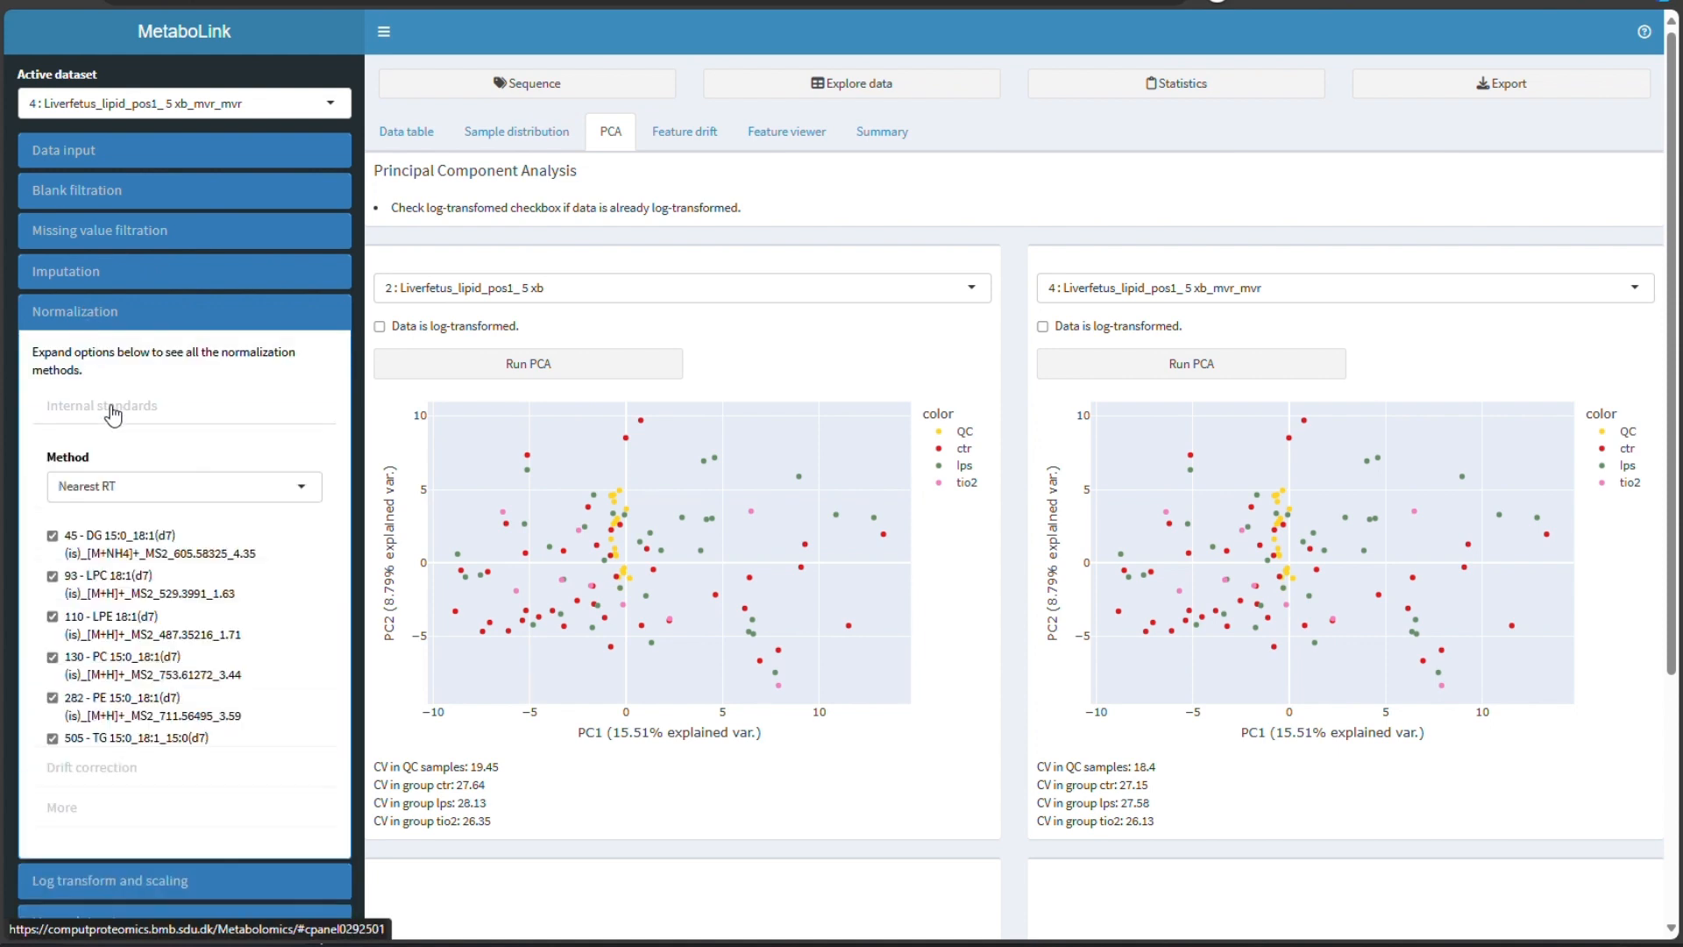
scroll(156, 487, "down", 1)
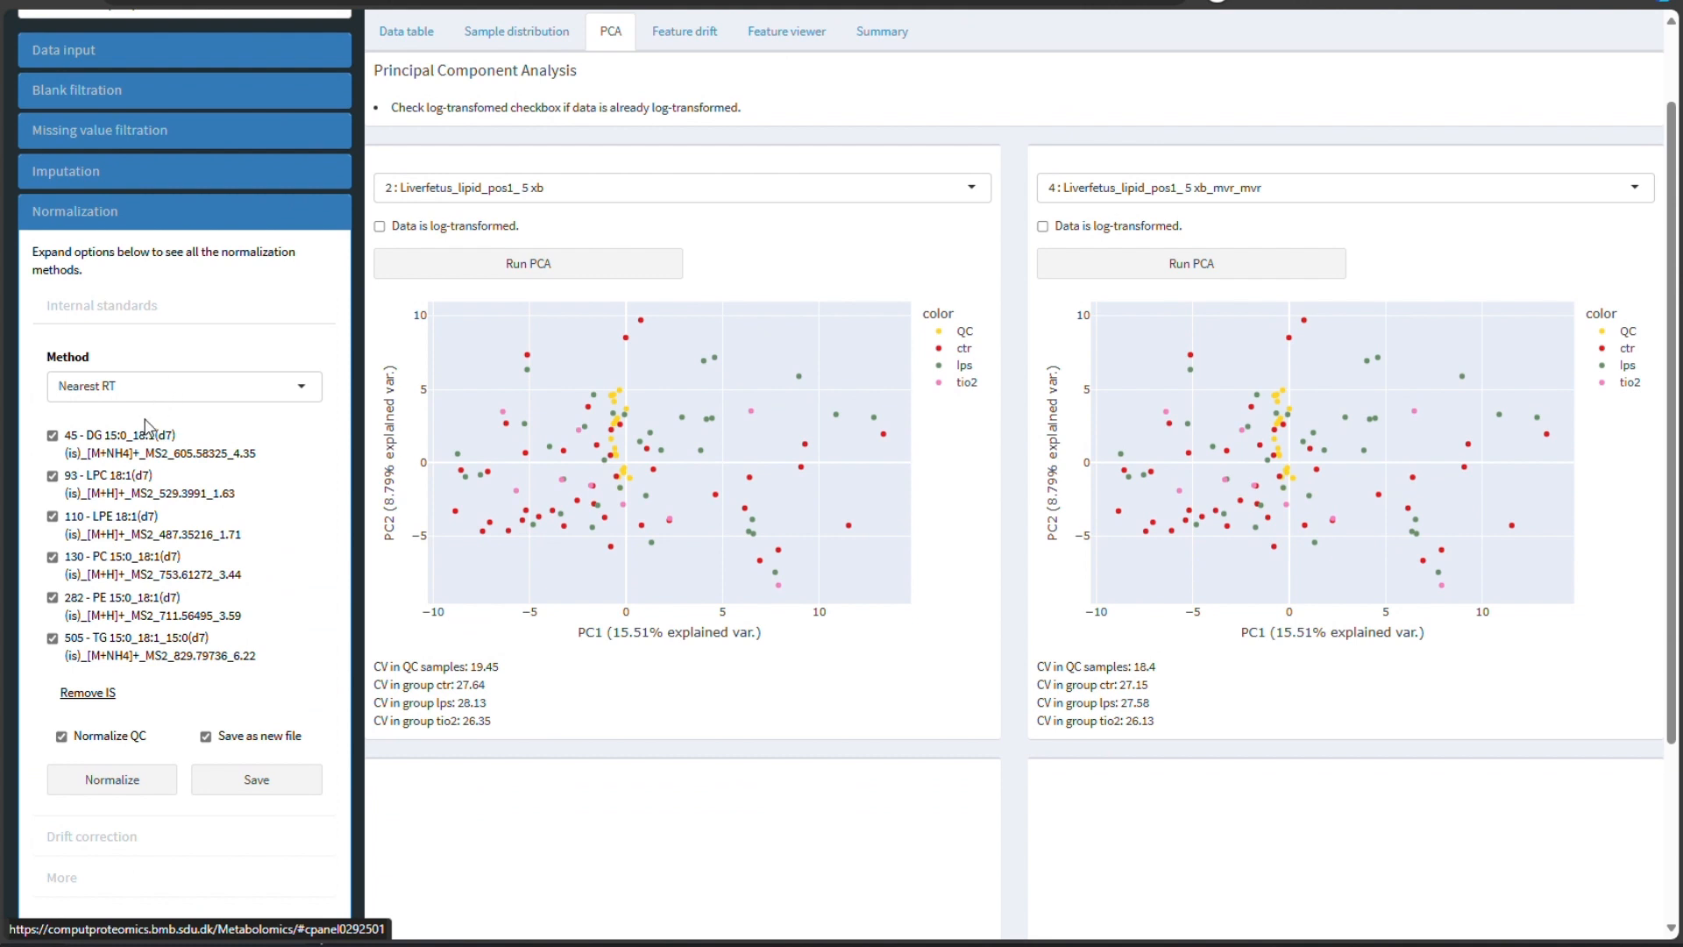
left_click(126, 491)
left_click(127, 526)
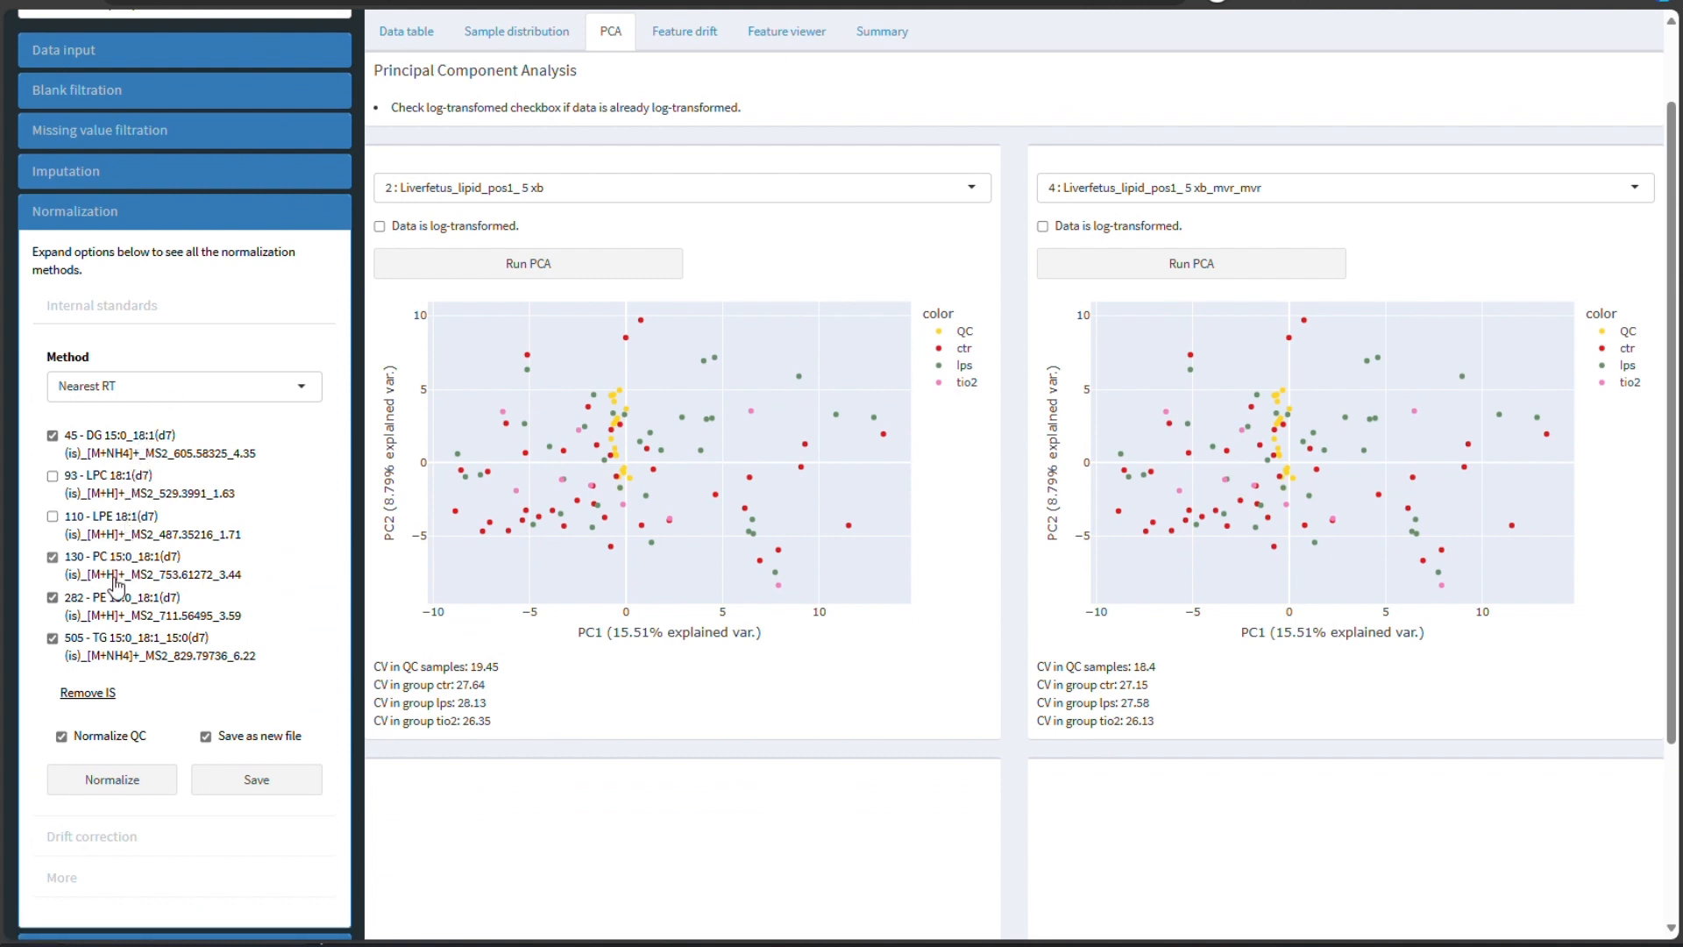
- Normalize using only the DG 15:0_18:1(d7) standard with the Nearest RT method, then run PCA on the unsaved result
left_click(115, 575)
left_click(114, 613)
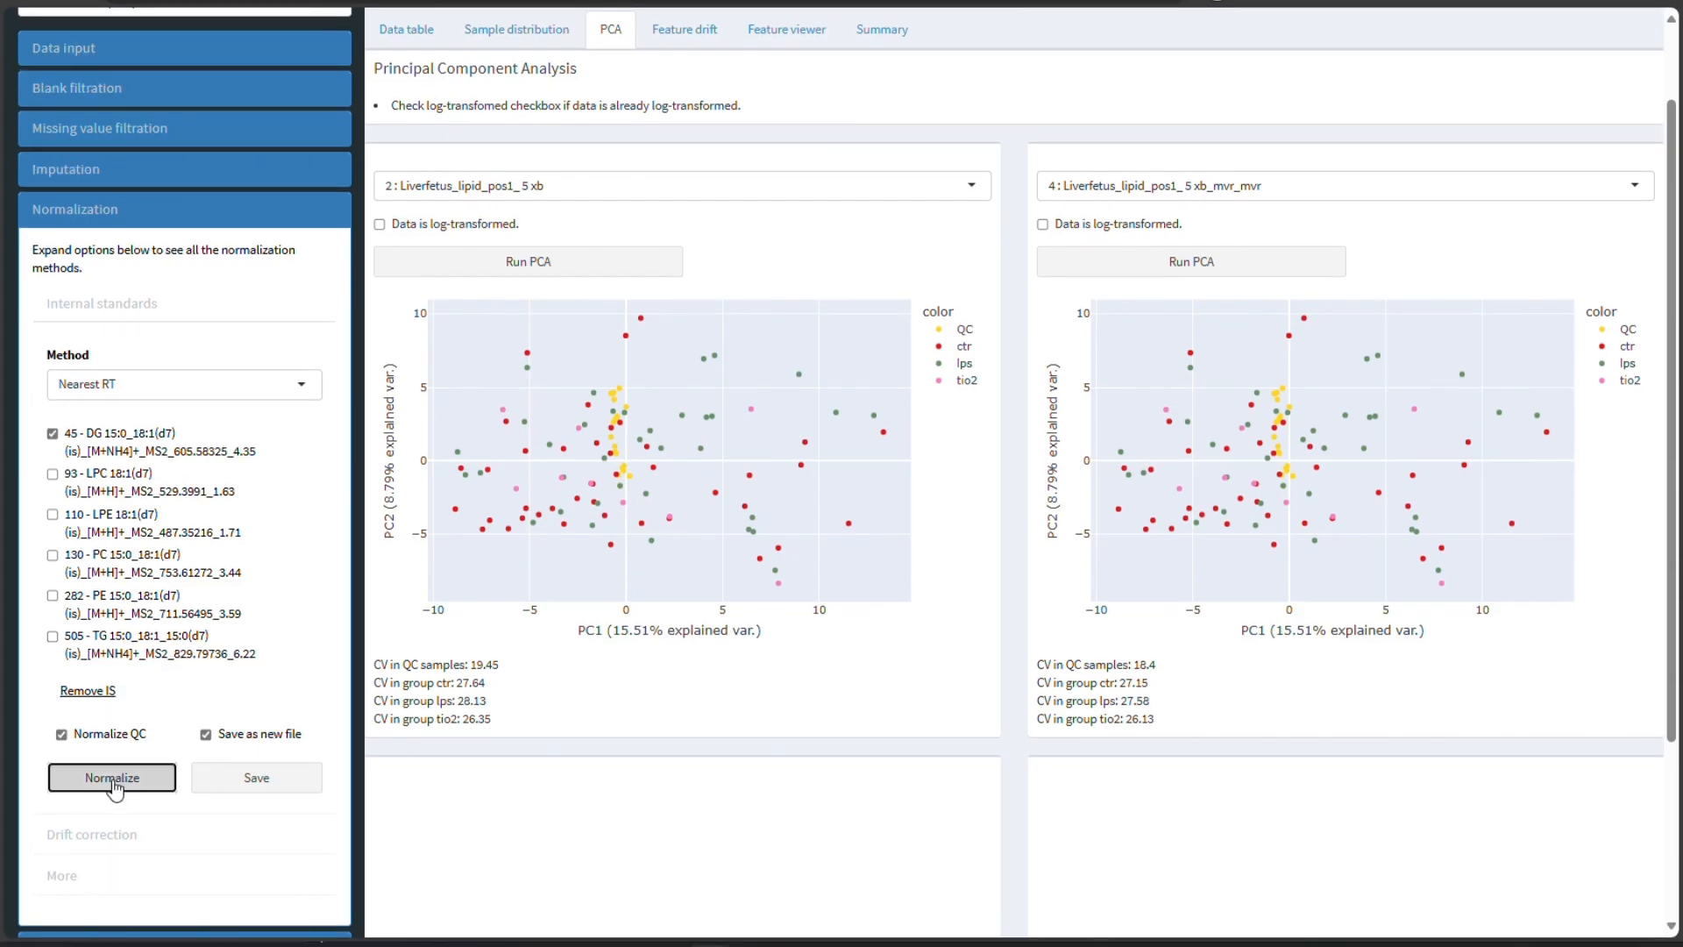
left_click(97, 780)
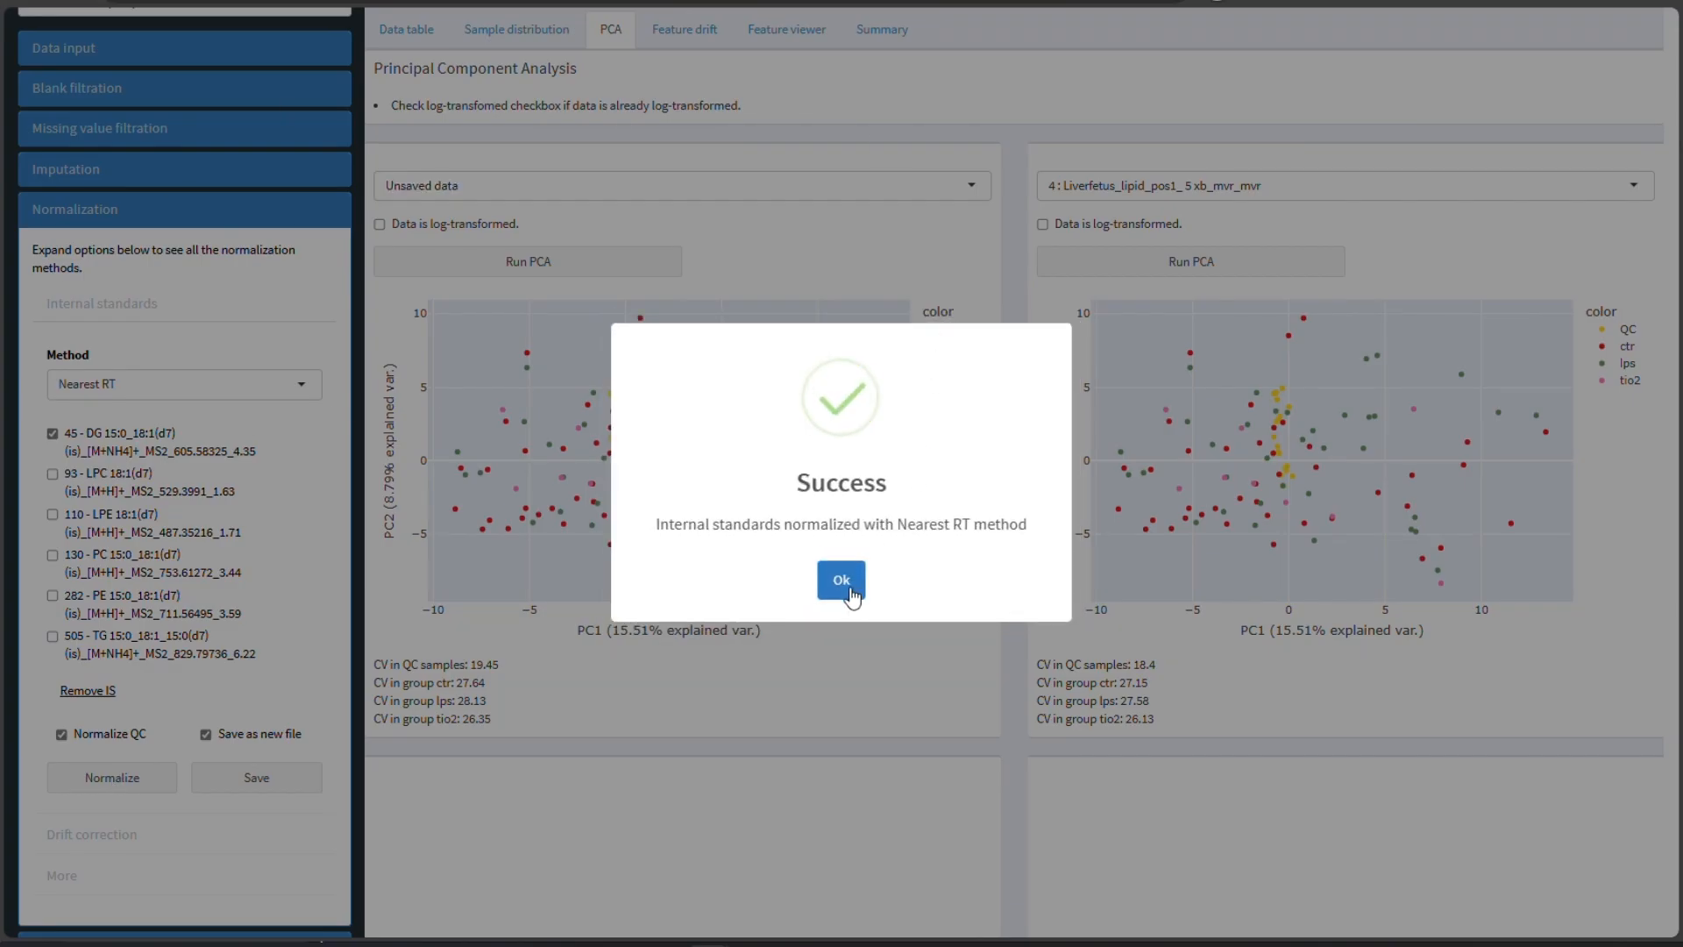
left_click(840, 589)
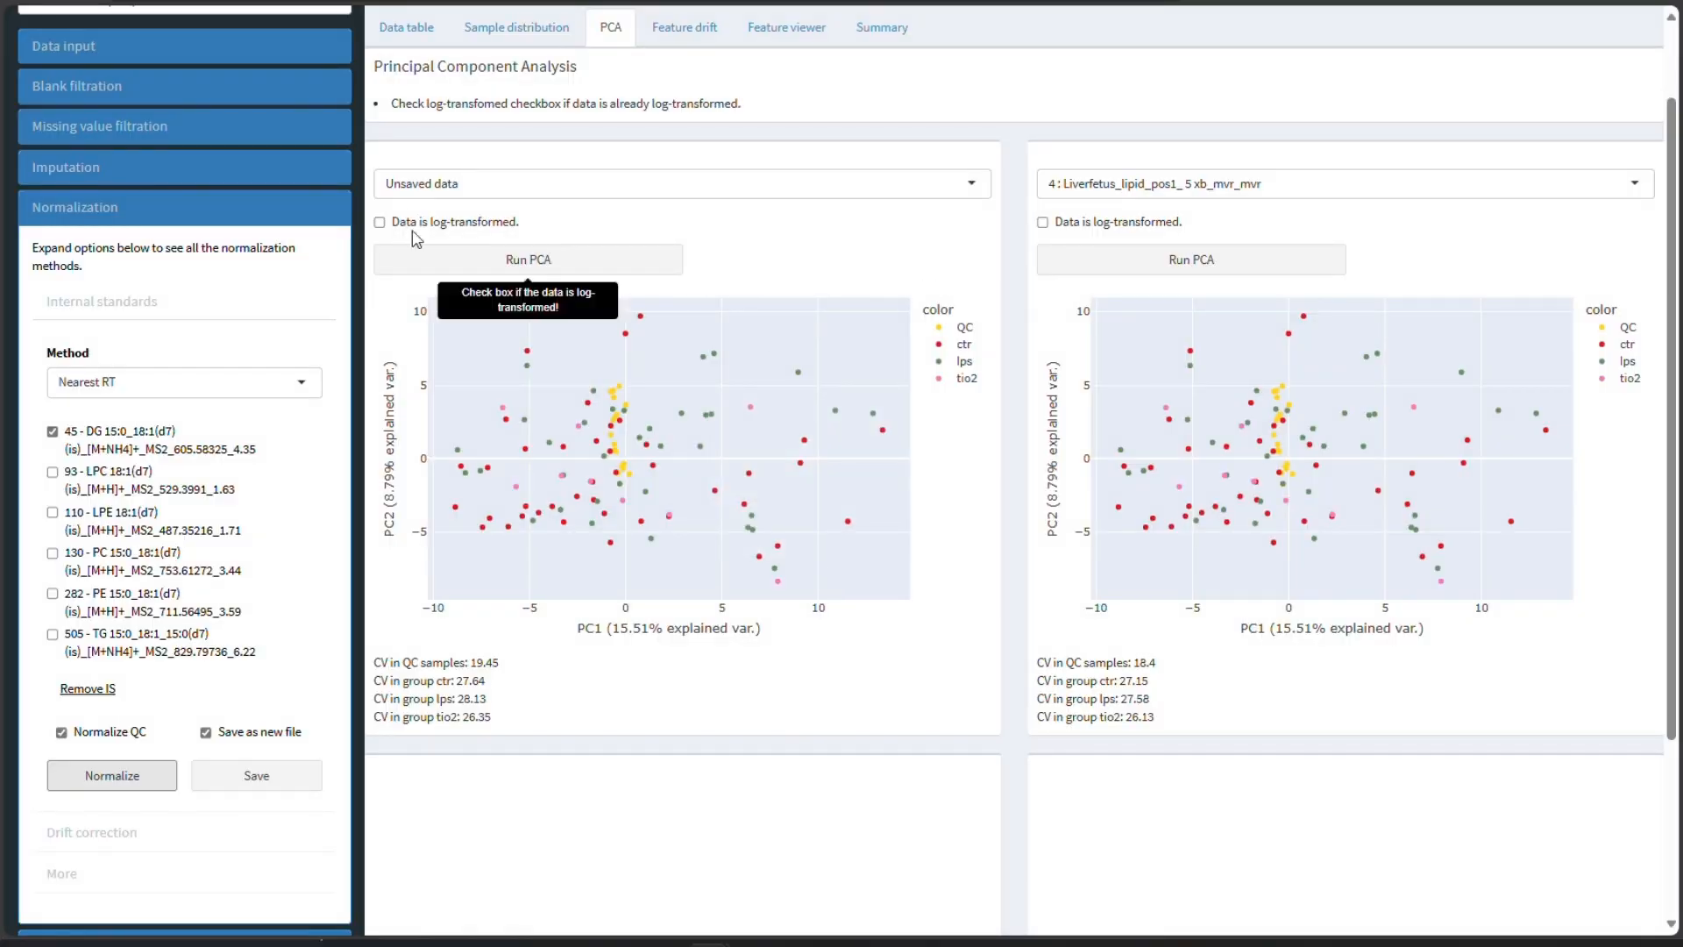
left_click(654, 263)
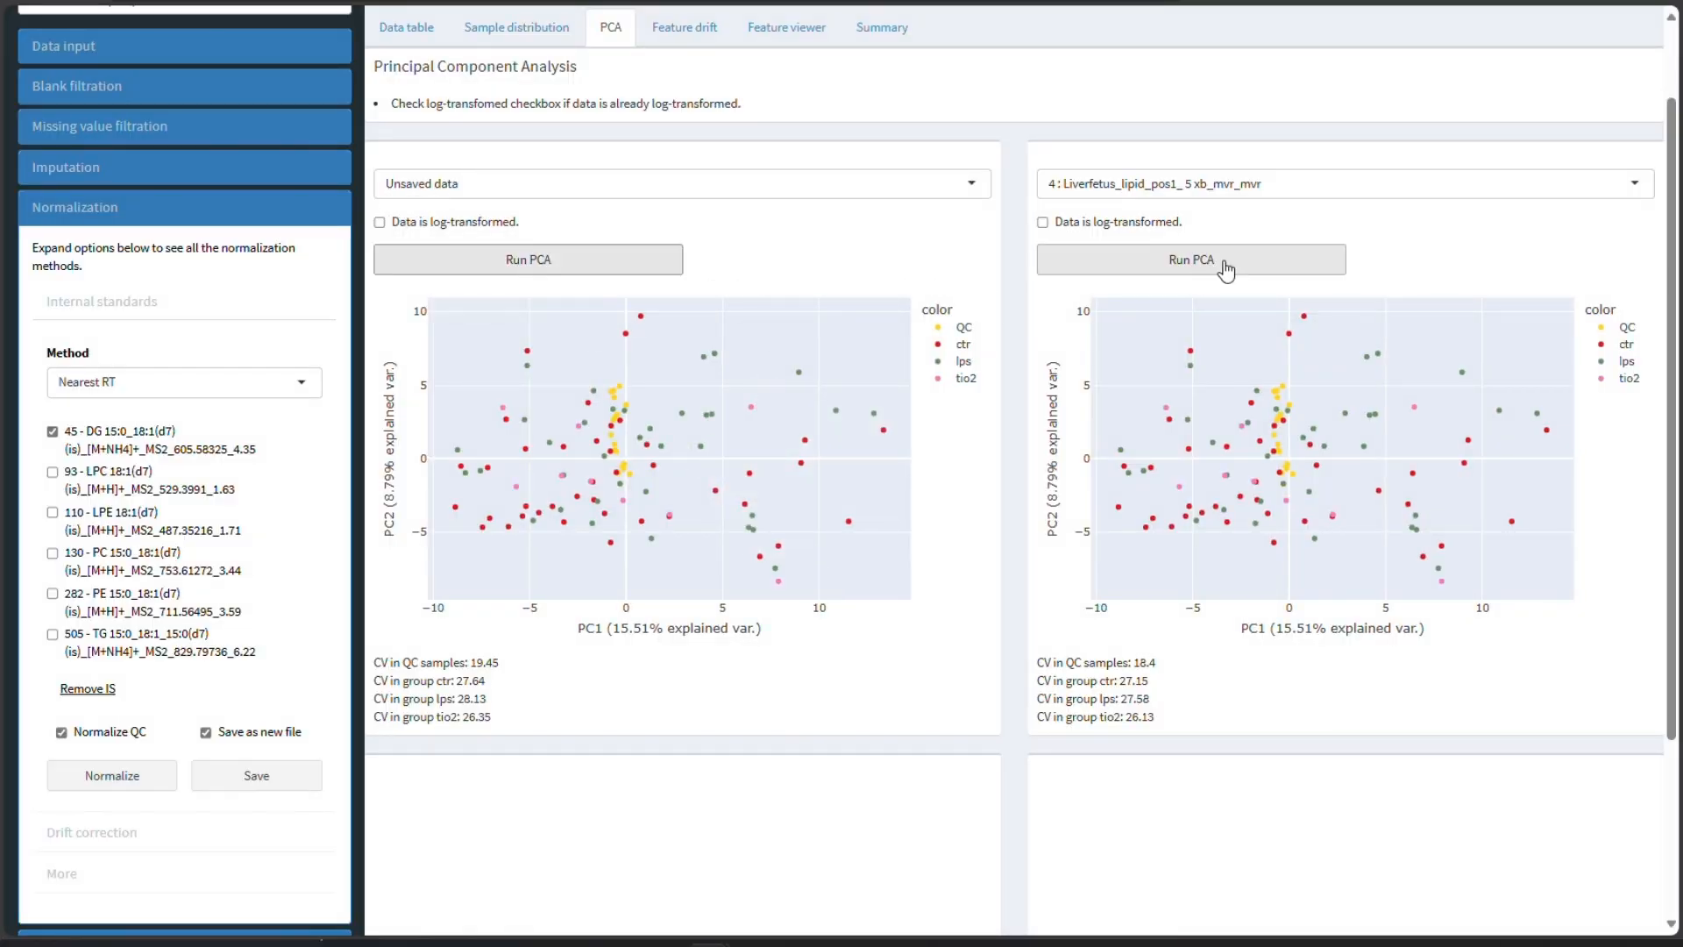
left_click_drag(375, 664, 517, 656)
left_click(528, 691)
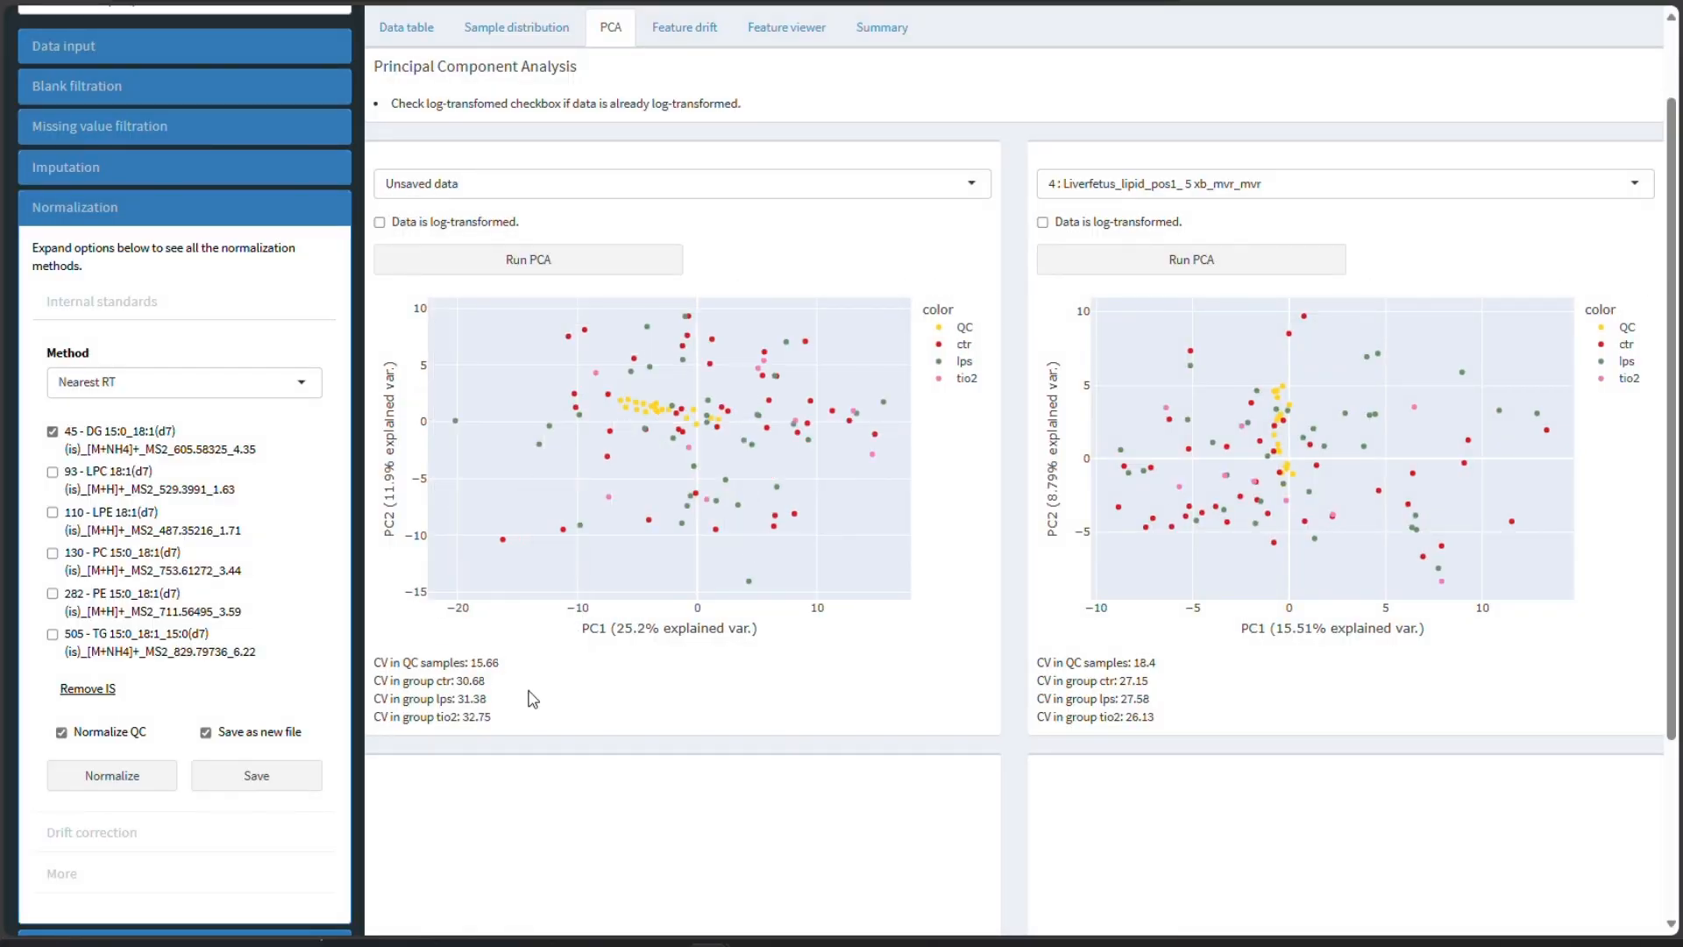
- Normalize using only the LPC 18:1(d7) standard and run PCA on the result
left_click(98, 438)
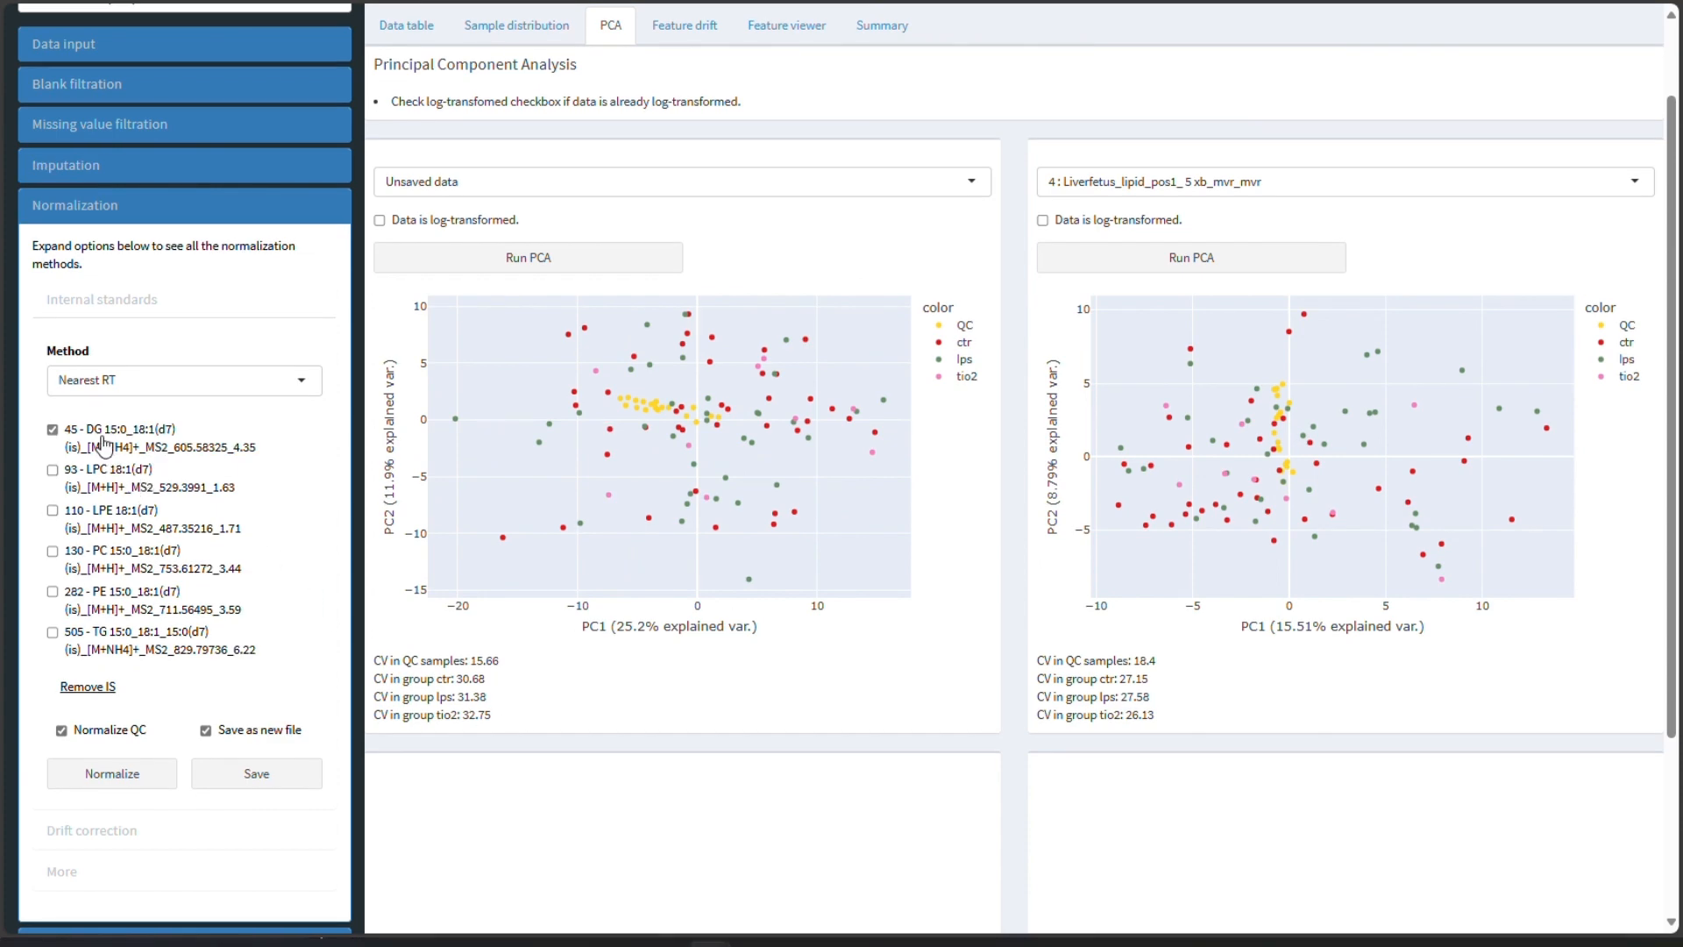
left_click(98, 492)
left_click(146, 760)
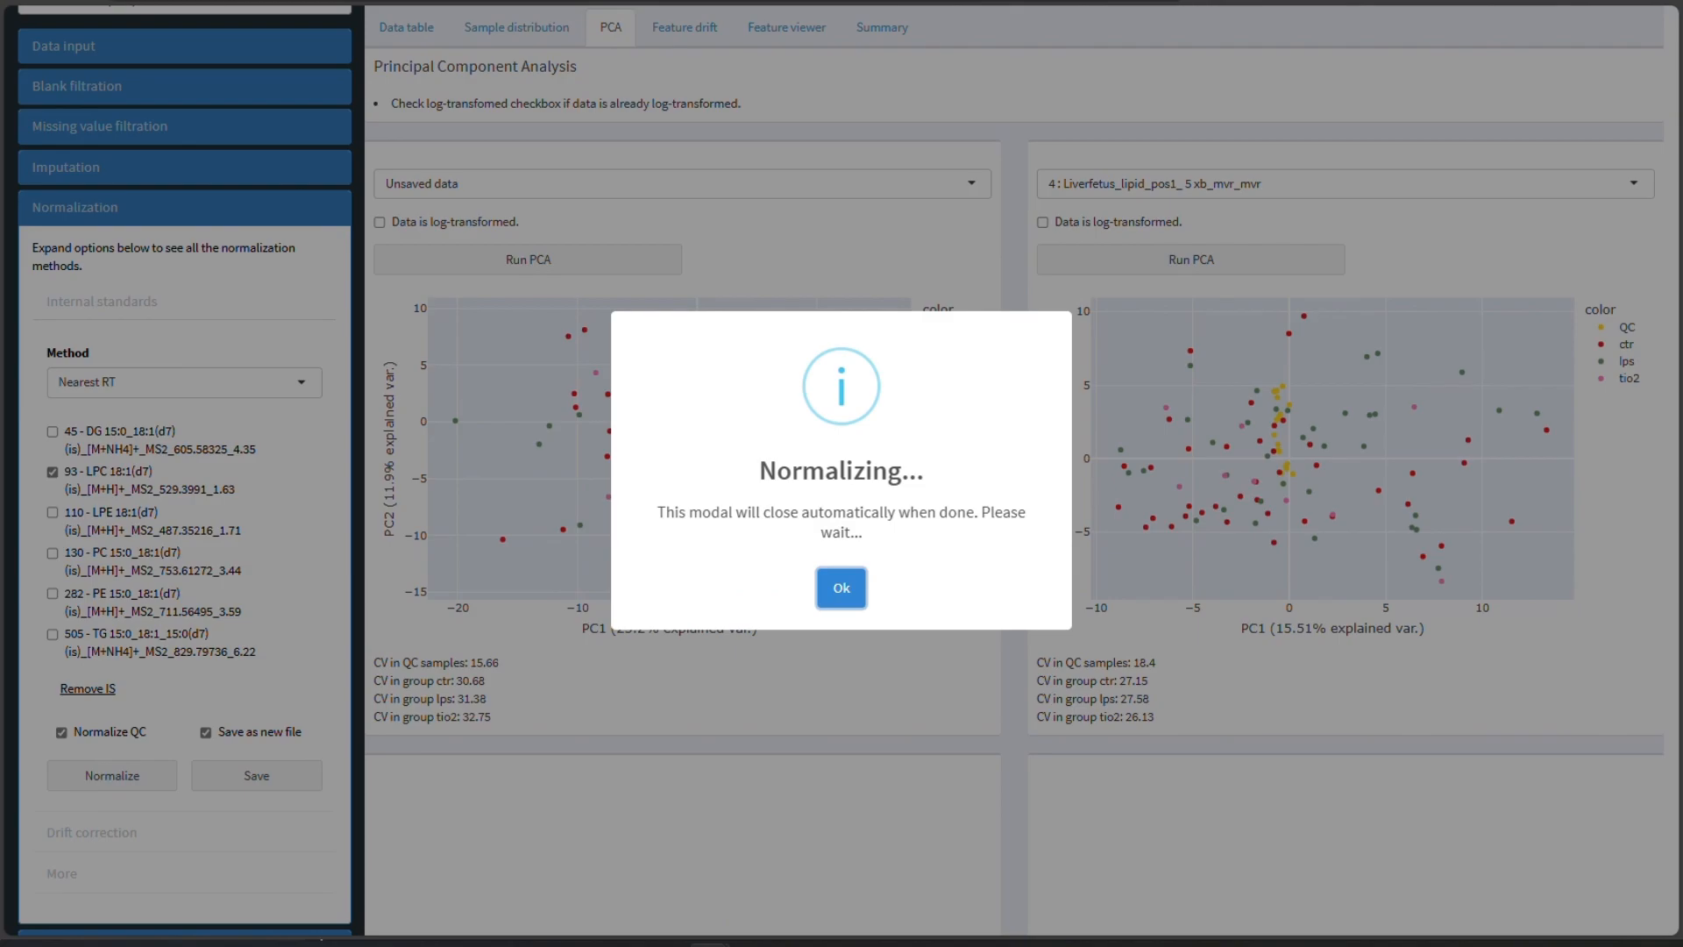
left_click(837, 578)
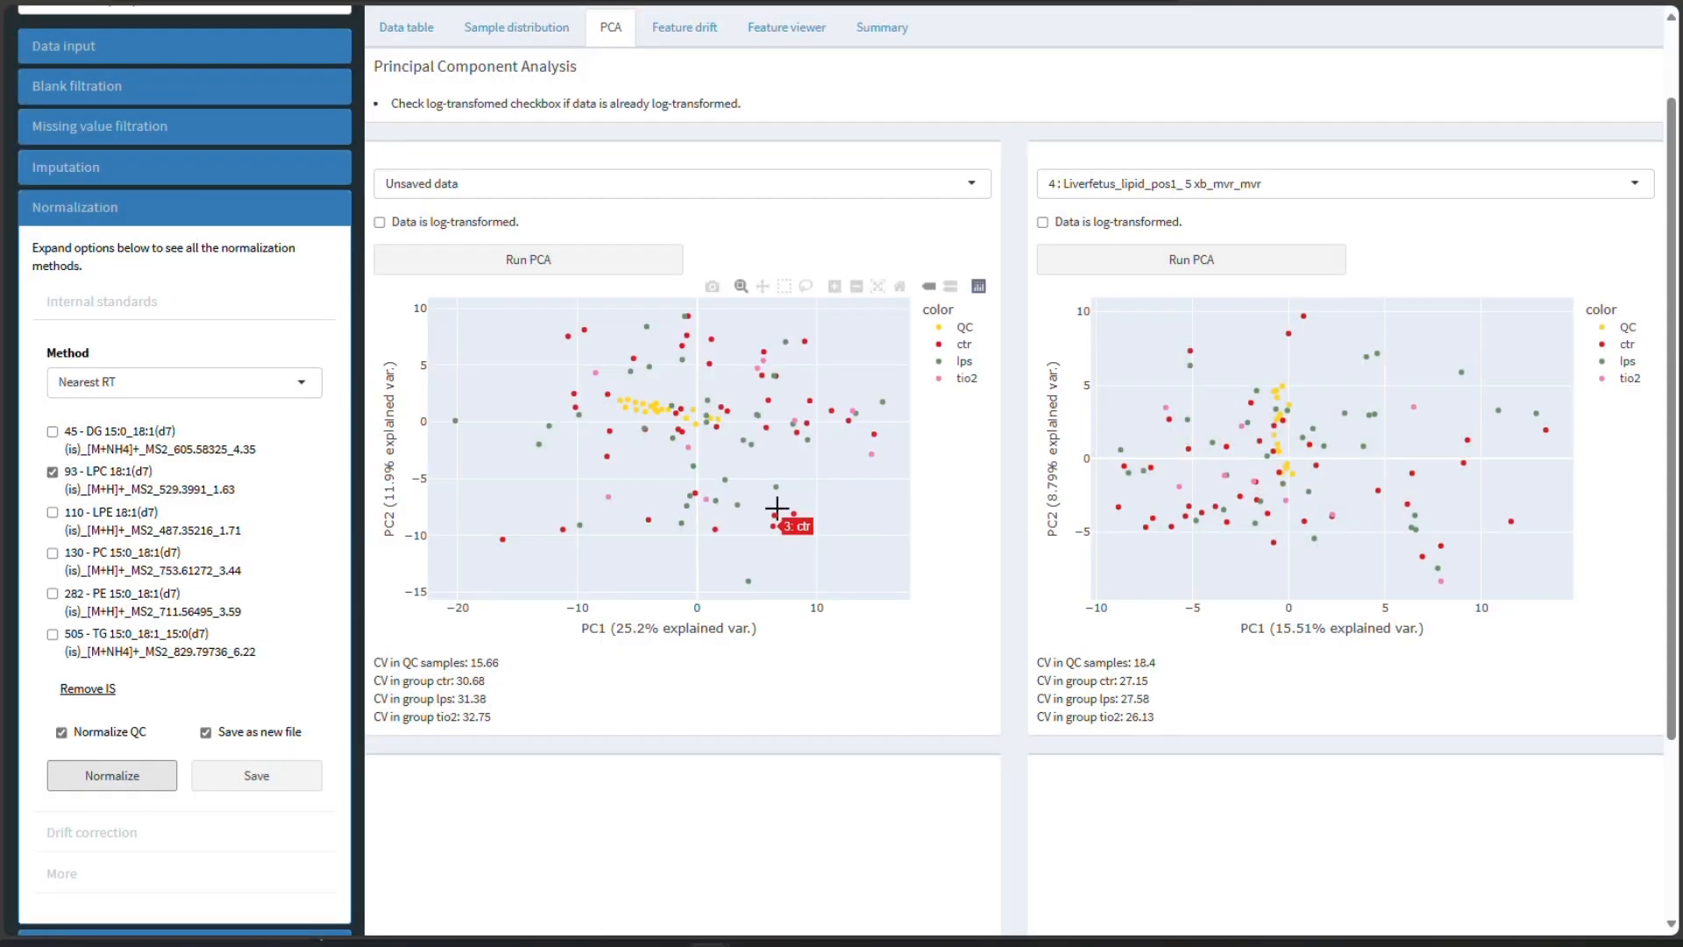
left_click(569, 263)
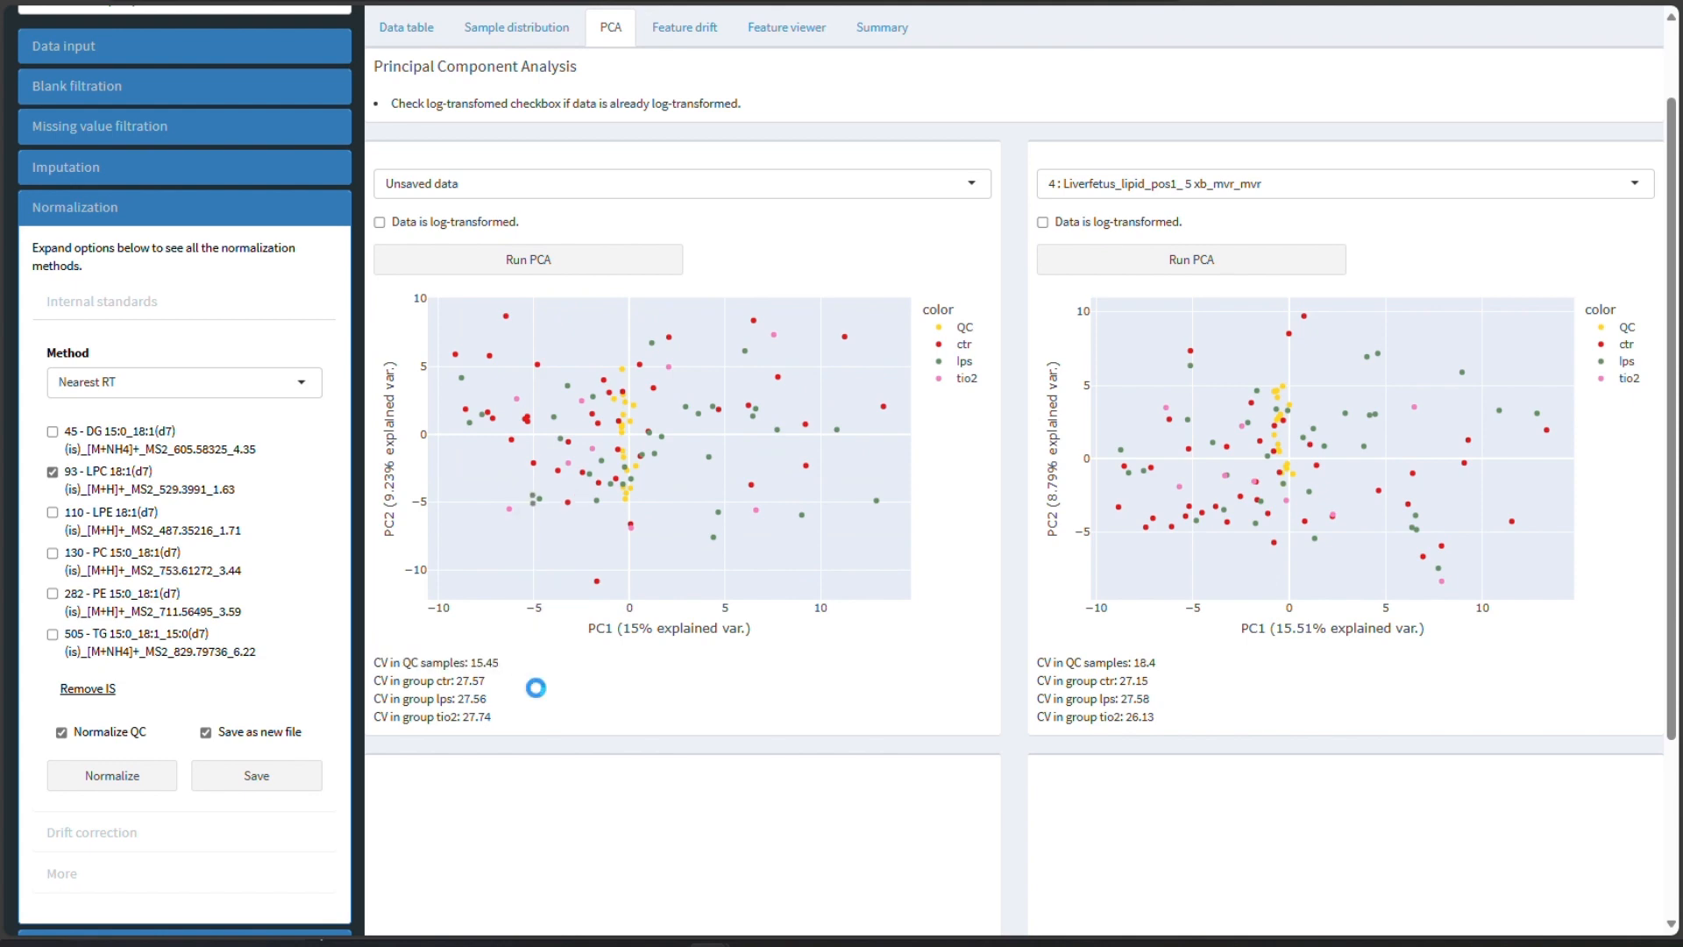
- Normalize using only the LPE 18:1(d7) standard and run PCA on the result
left_click(131, 482)
left_click(133, 530)
left_click(131, 776)
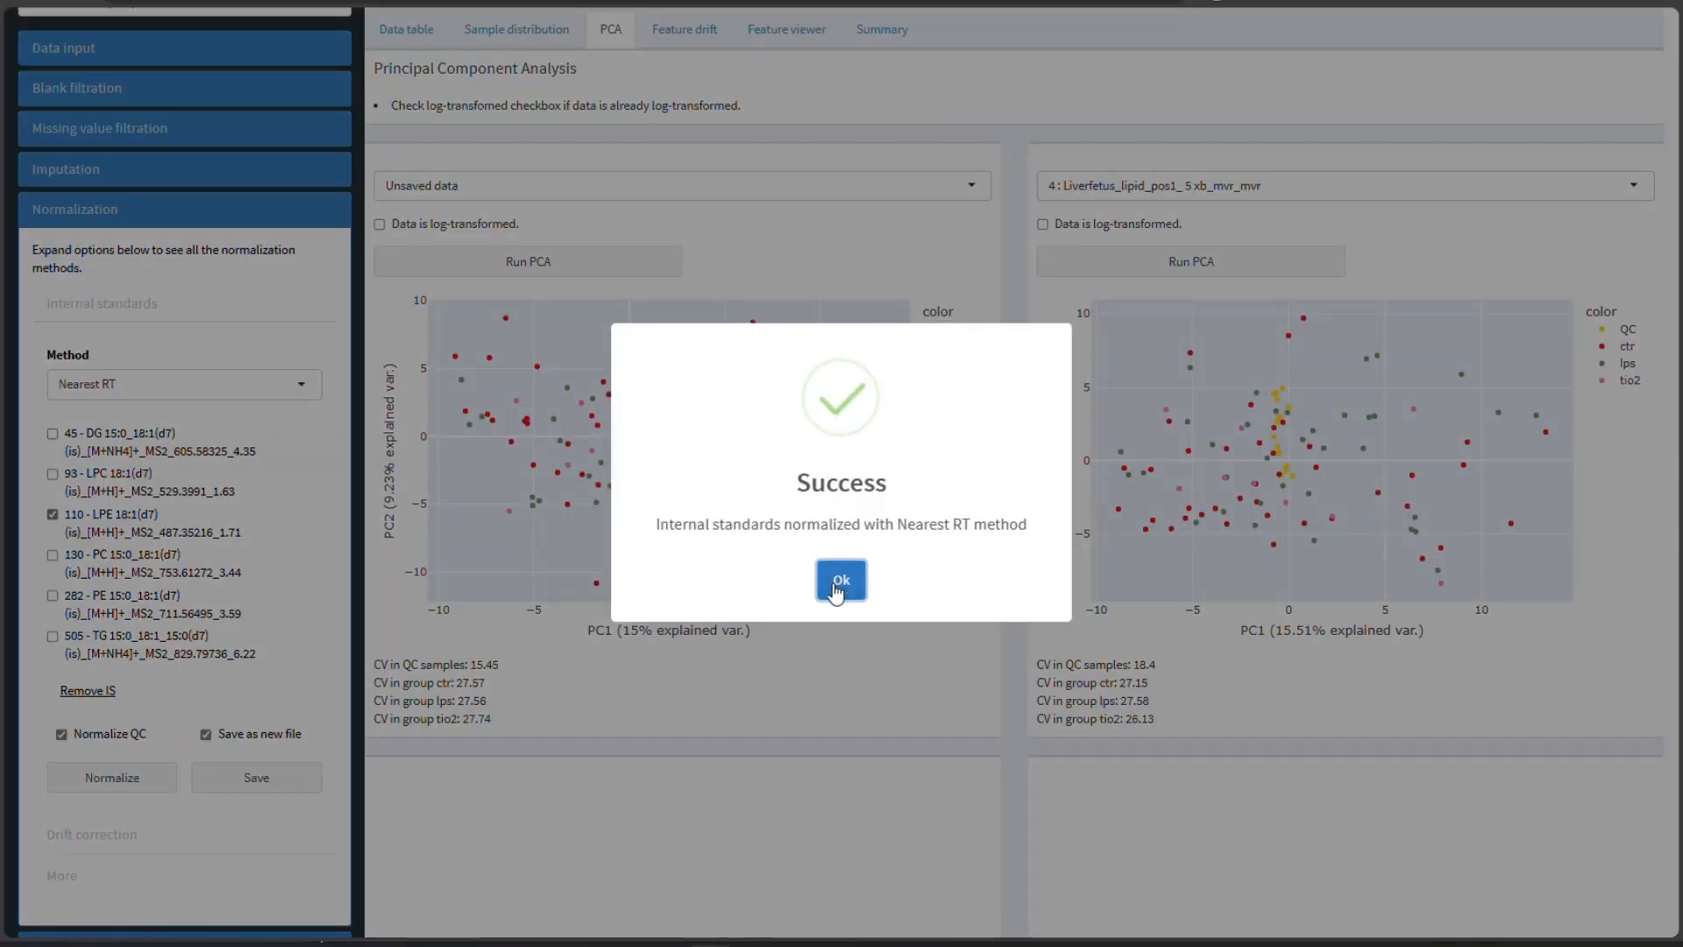
left_click(840, 582)
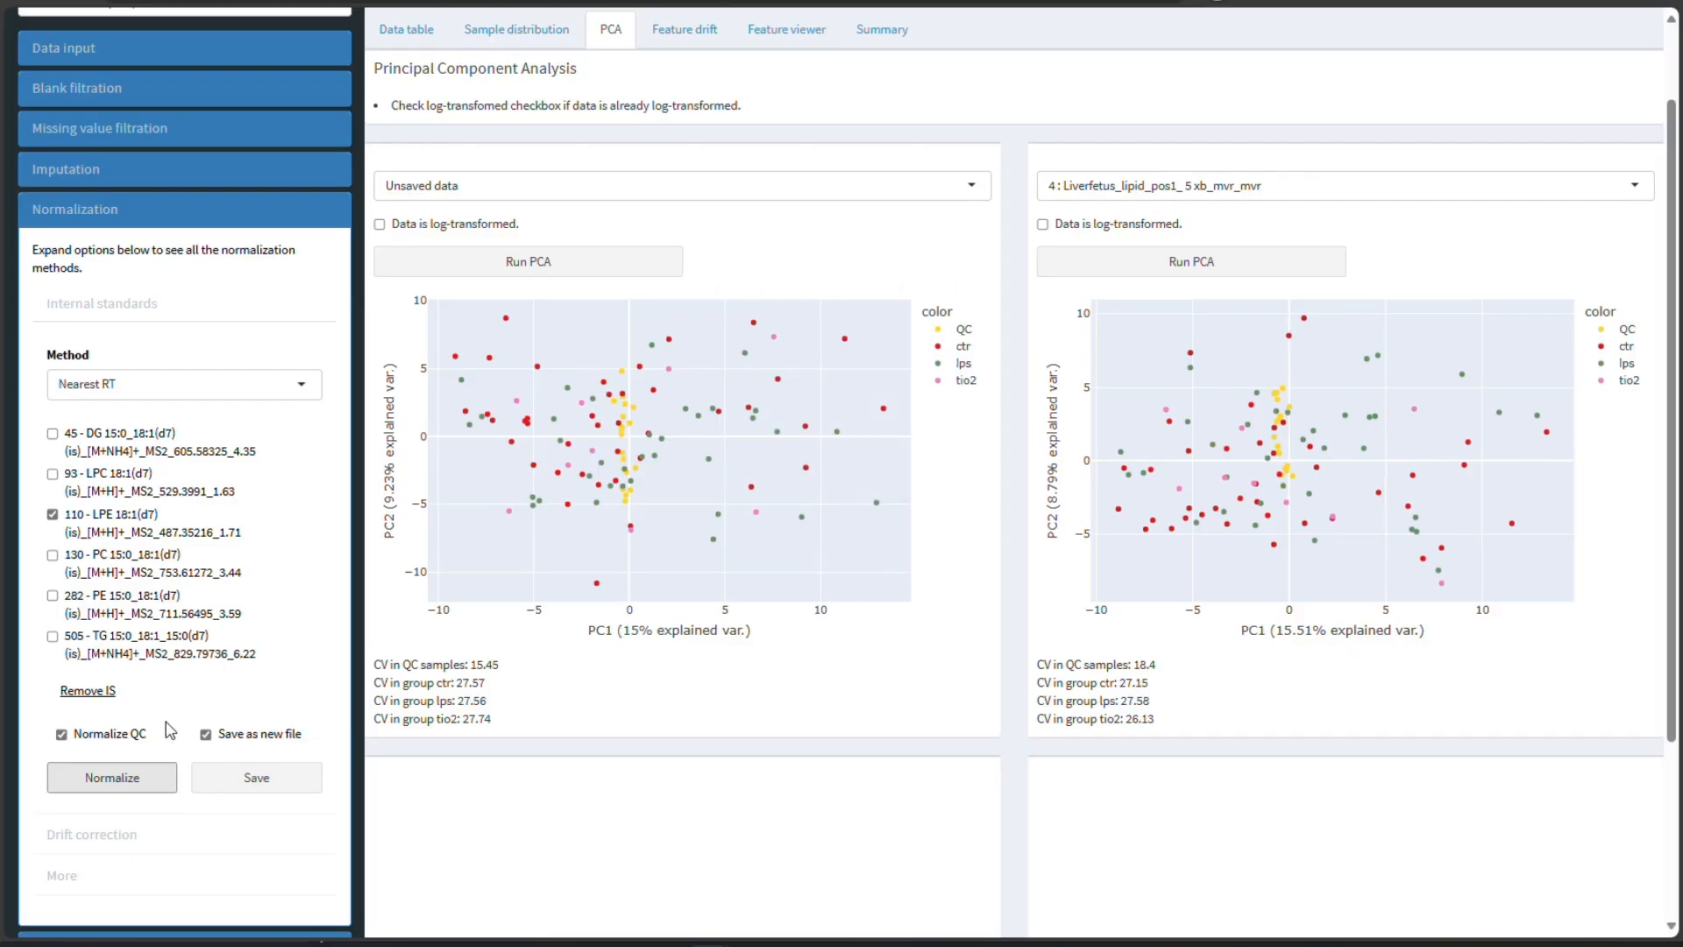
left_click(563, 274)
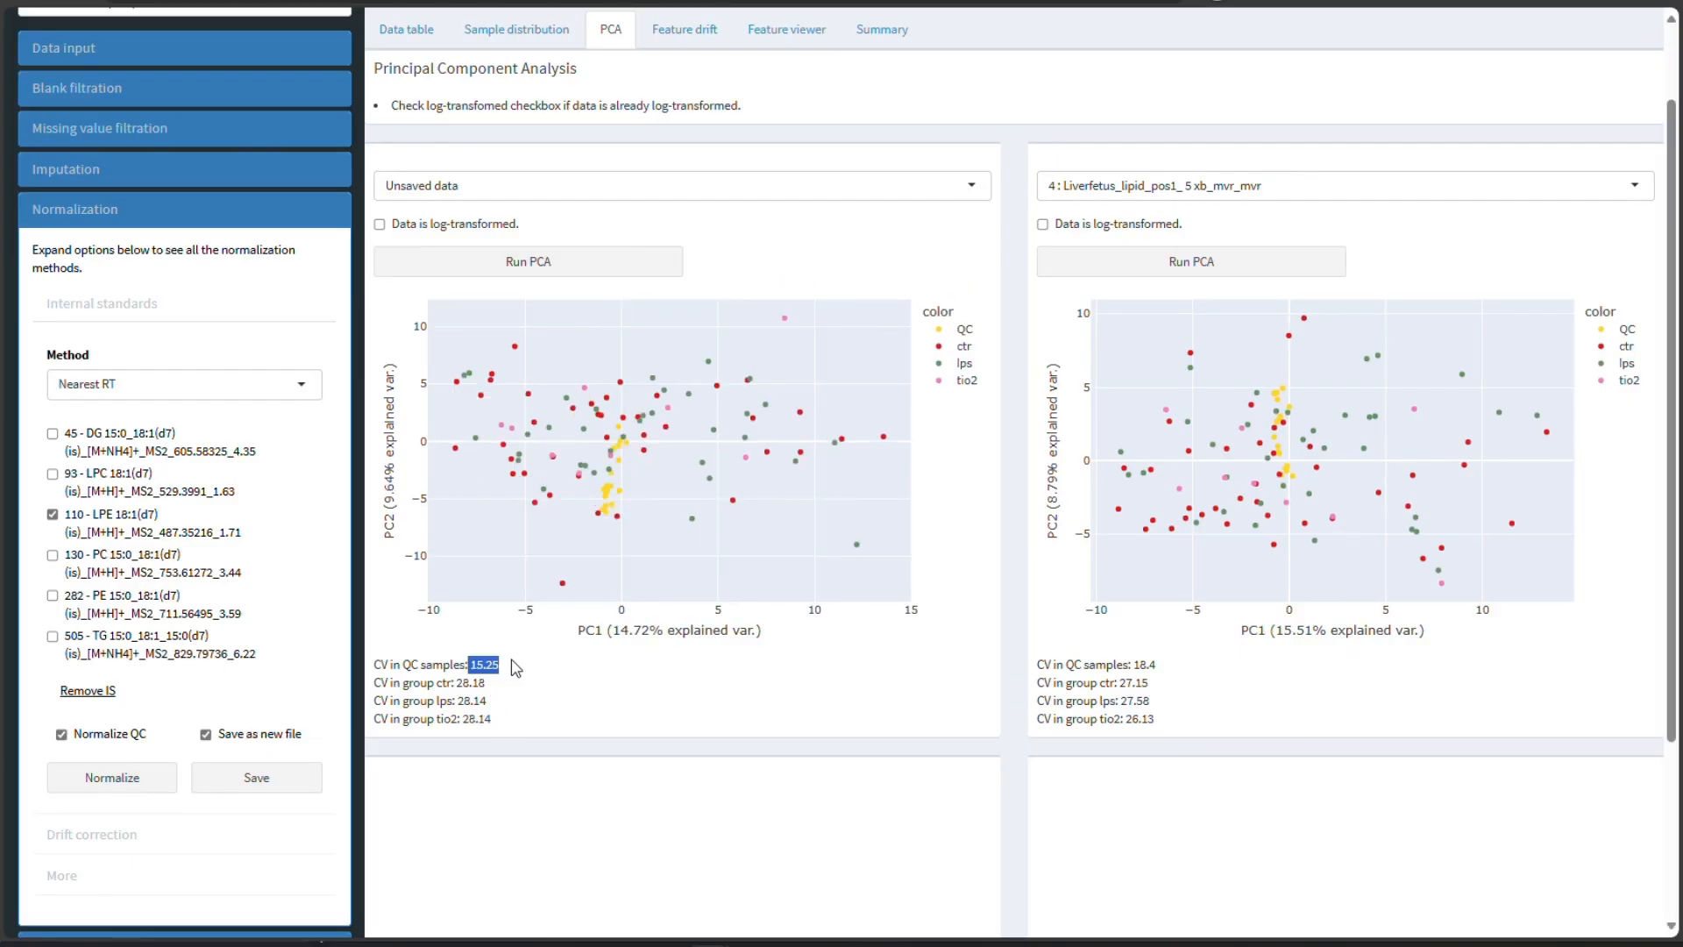
- Normalize using only the PC 15:0_18:1(d7) standard and run PCA on the result
left_click(202, 567)
left_click(121, 778)
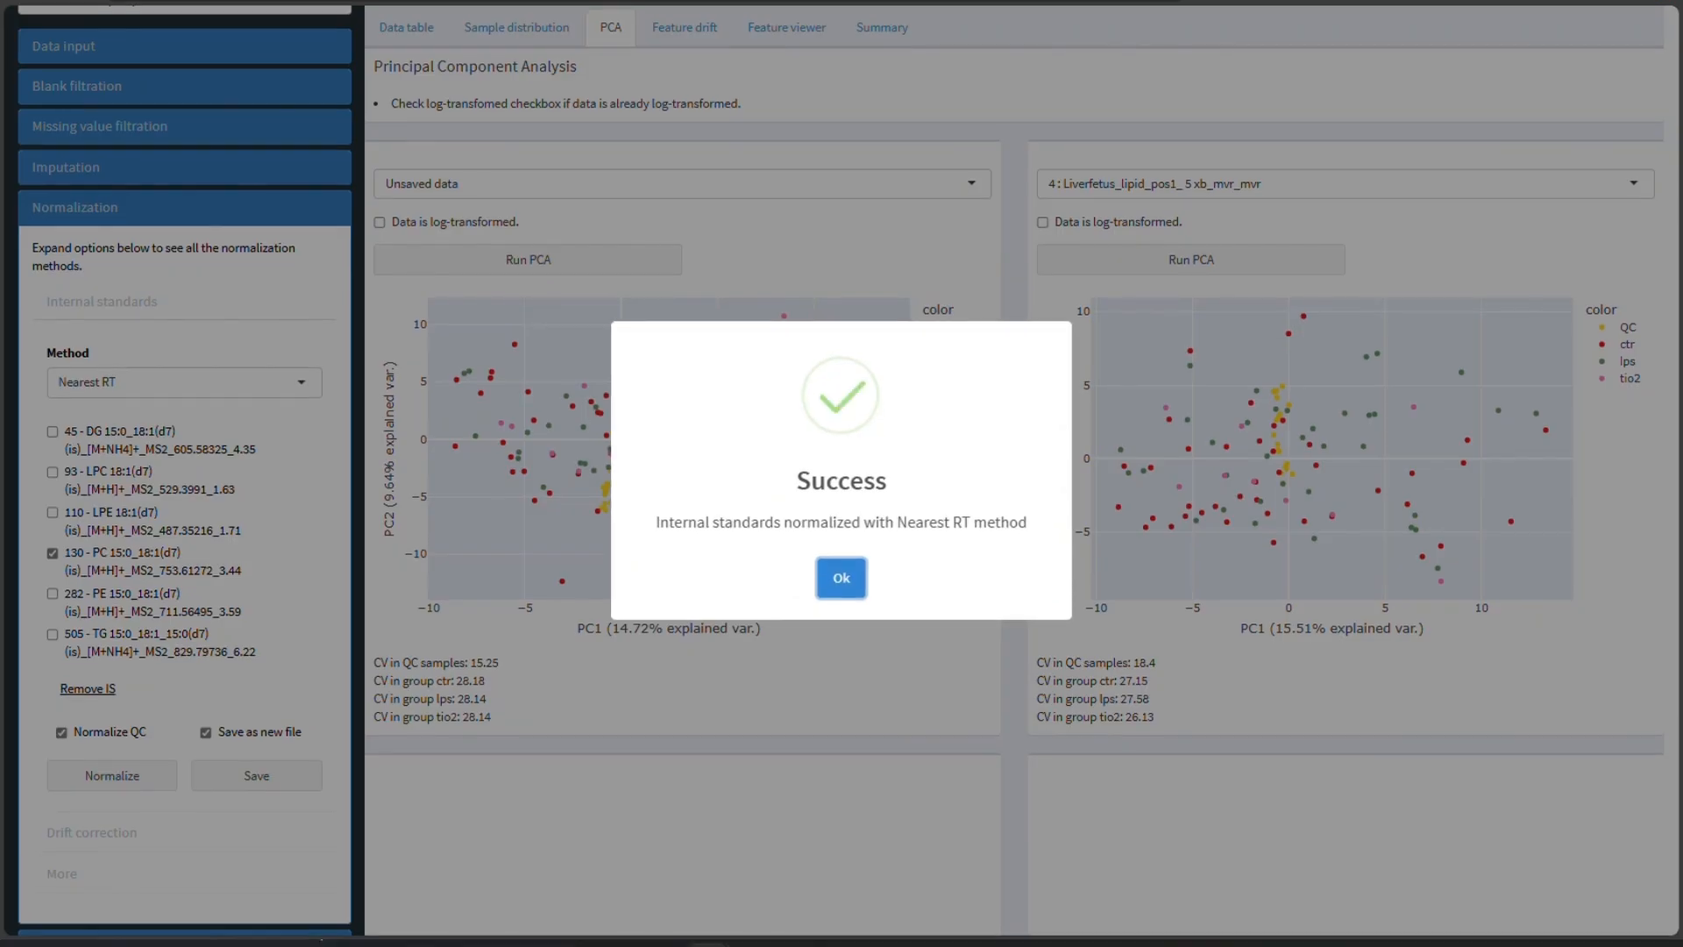
left_click(841, 578)
left_click(575, 259)
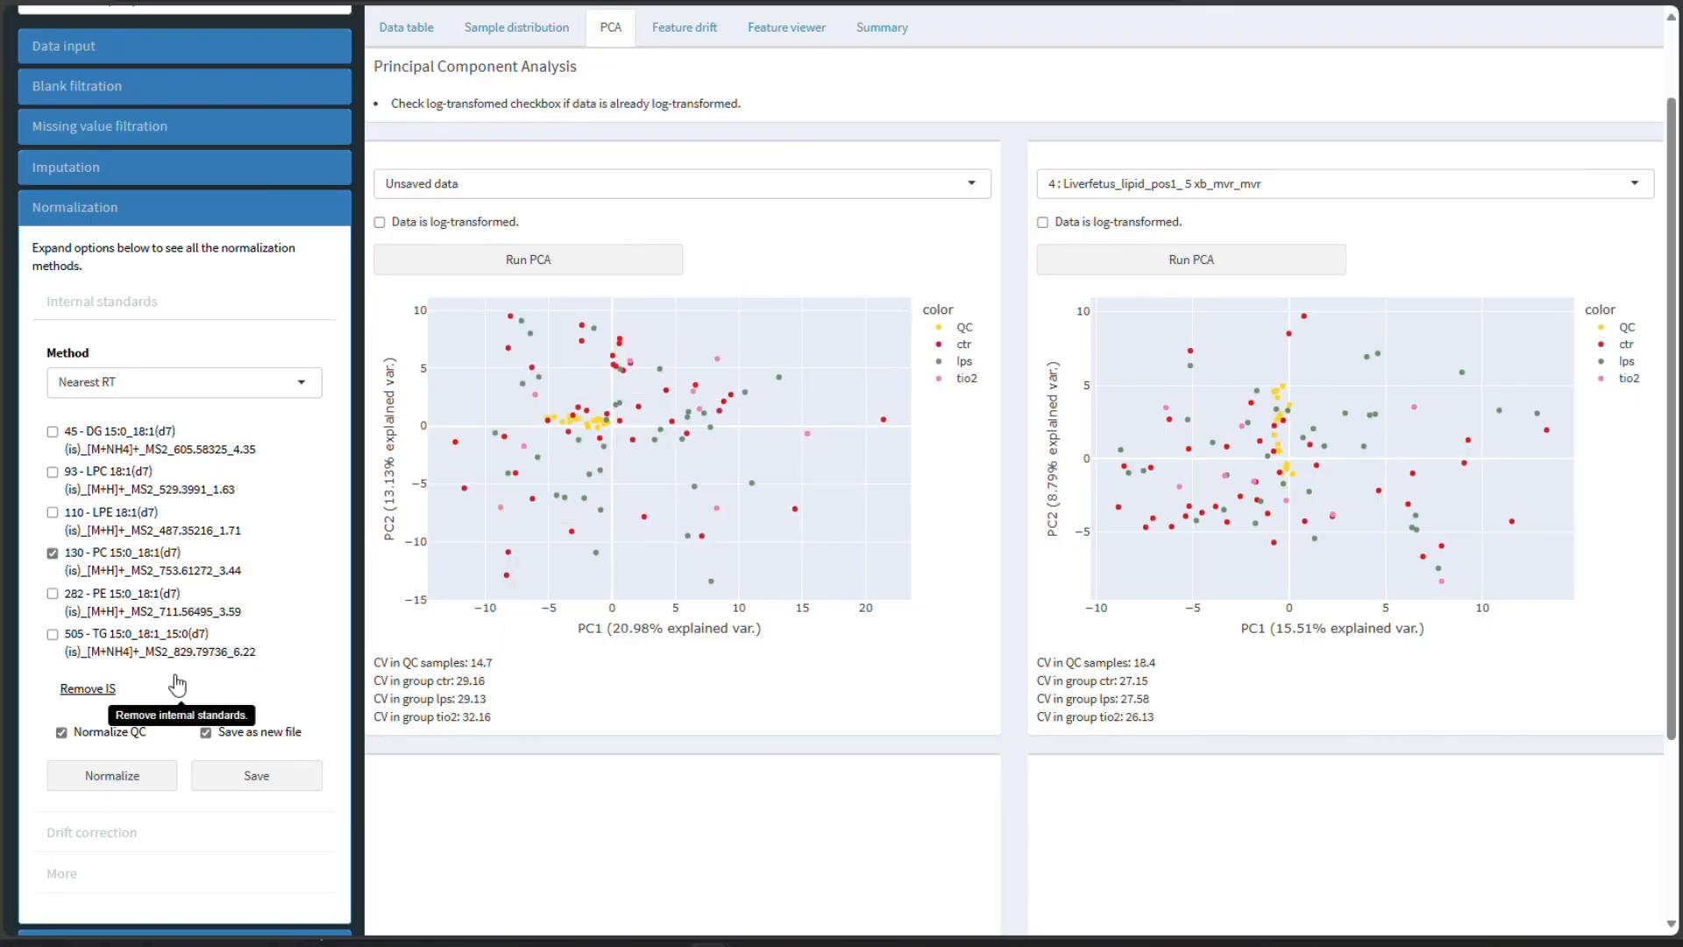
- Normalize using only the PE 15:0_18:1(d7) standard, run PCA and select the QC CV value
left_click(132, 575)
left_click(141, 601)
left_click(128, 771)
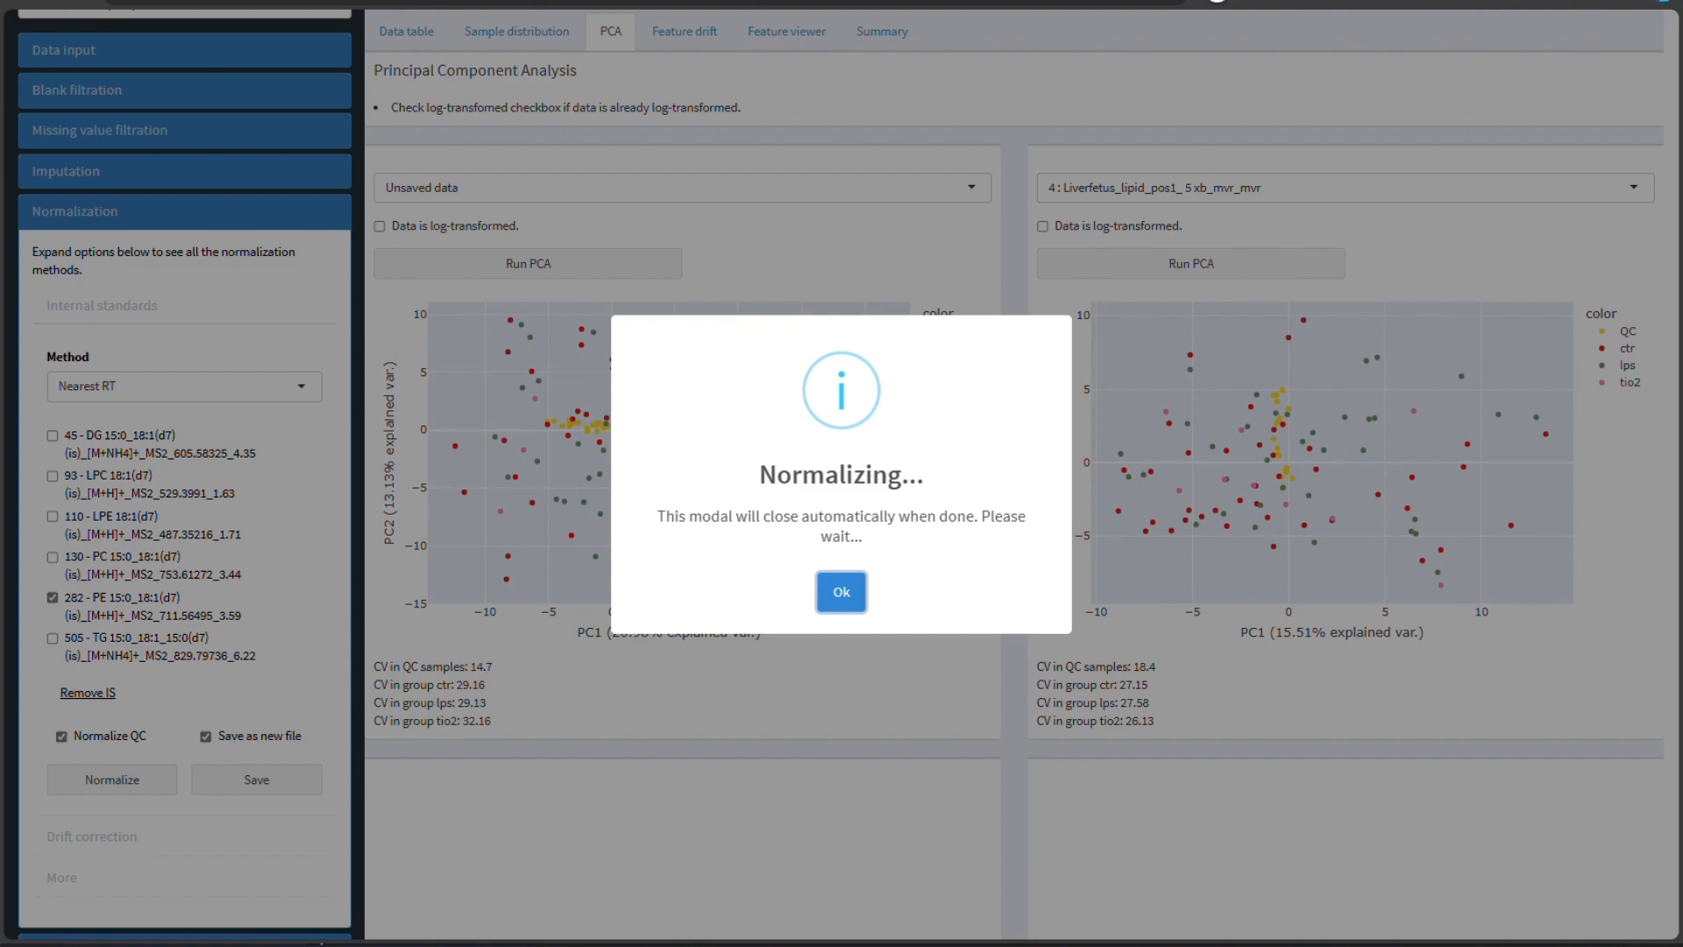
left_click(837, 577)
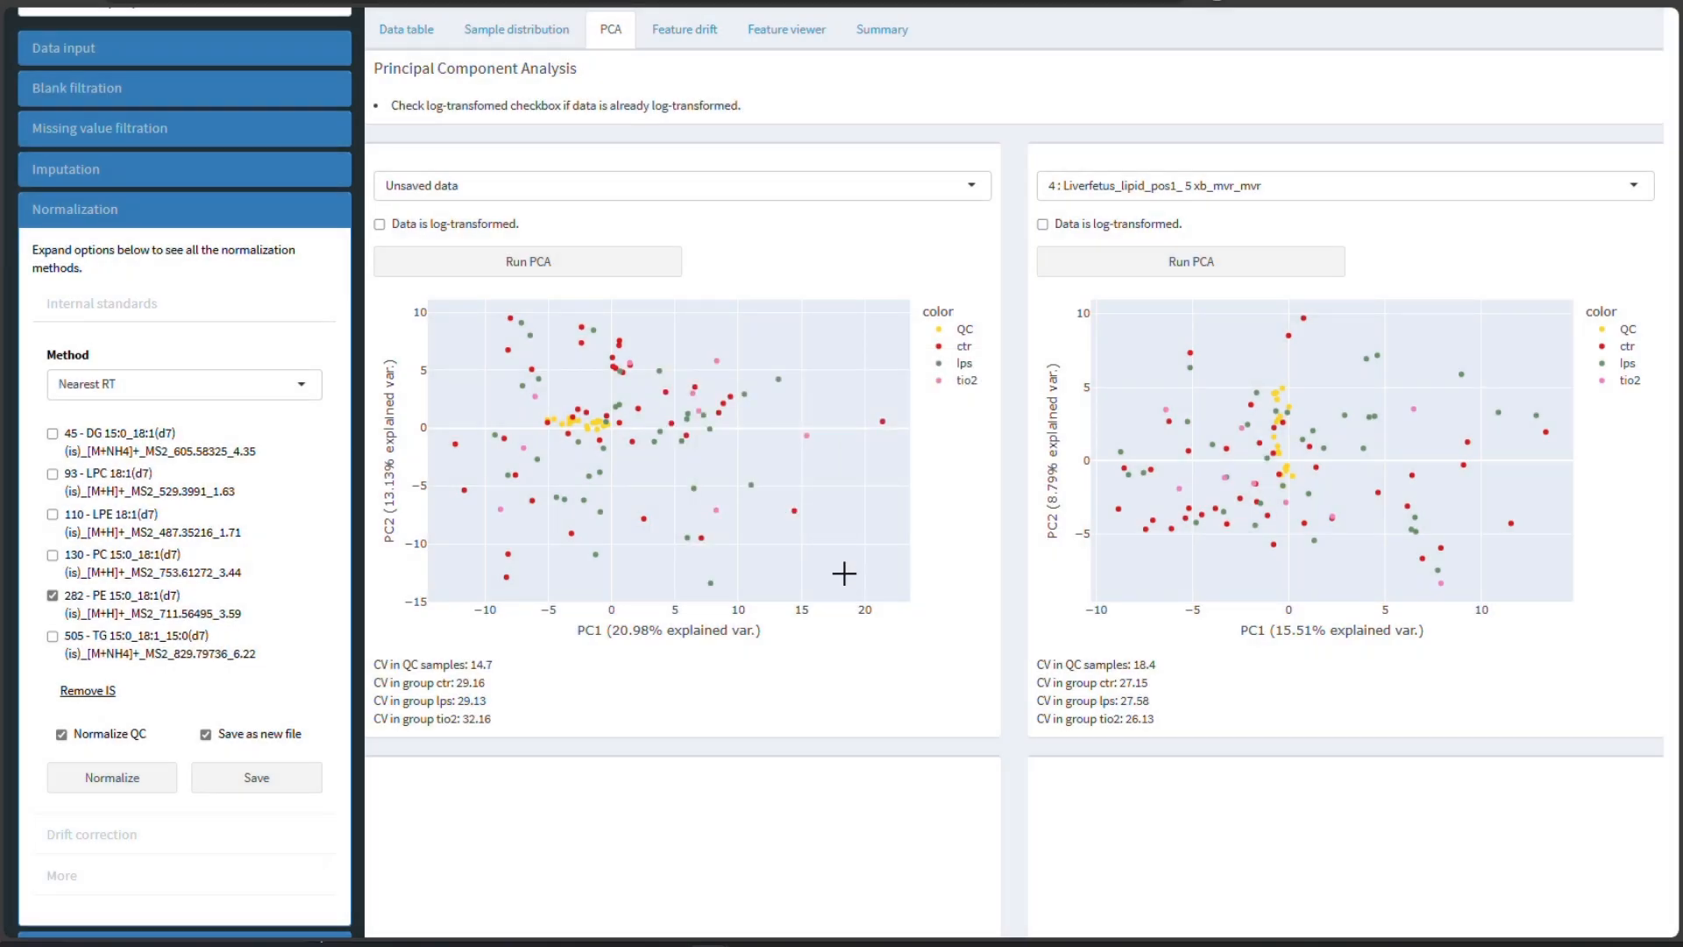
left_click(539, 266)
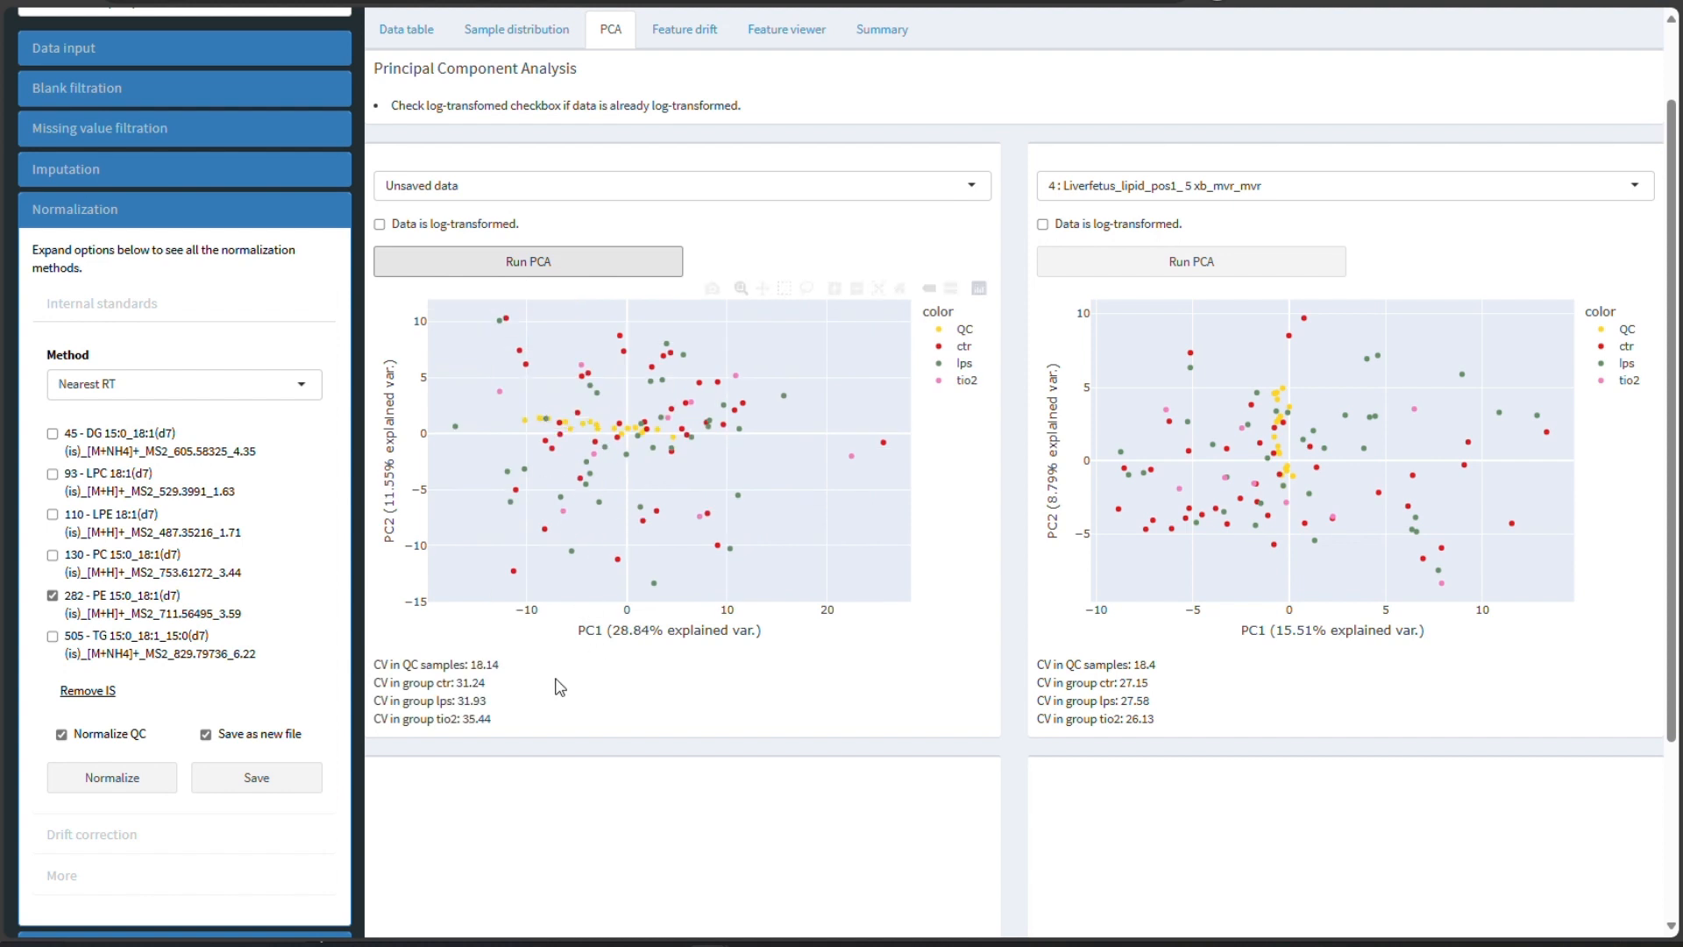
left_click_drag(471, 665, 517, 671)
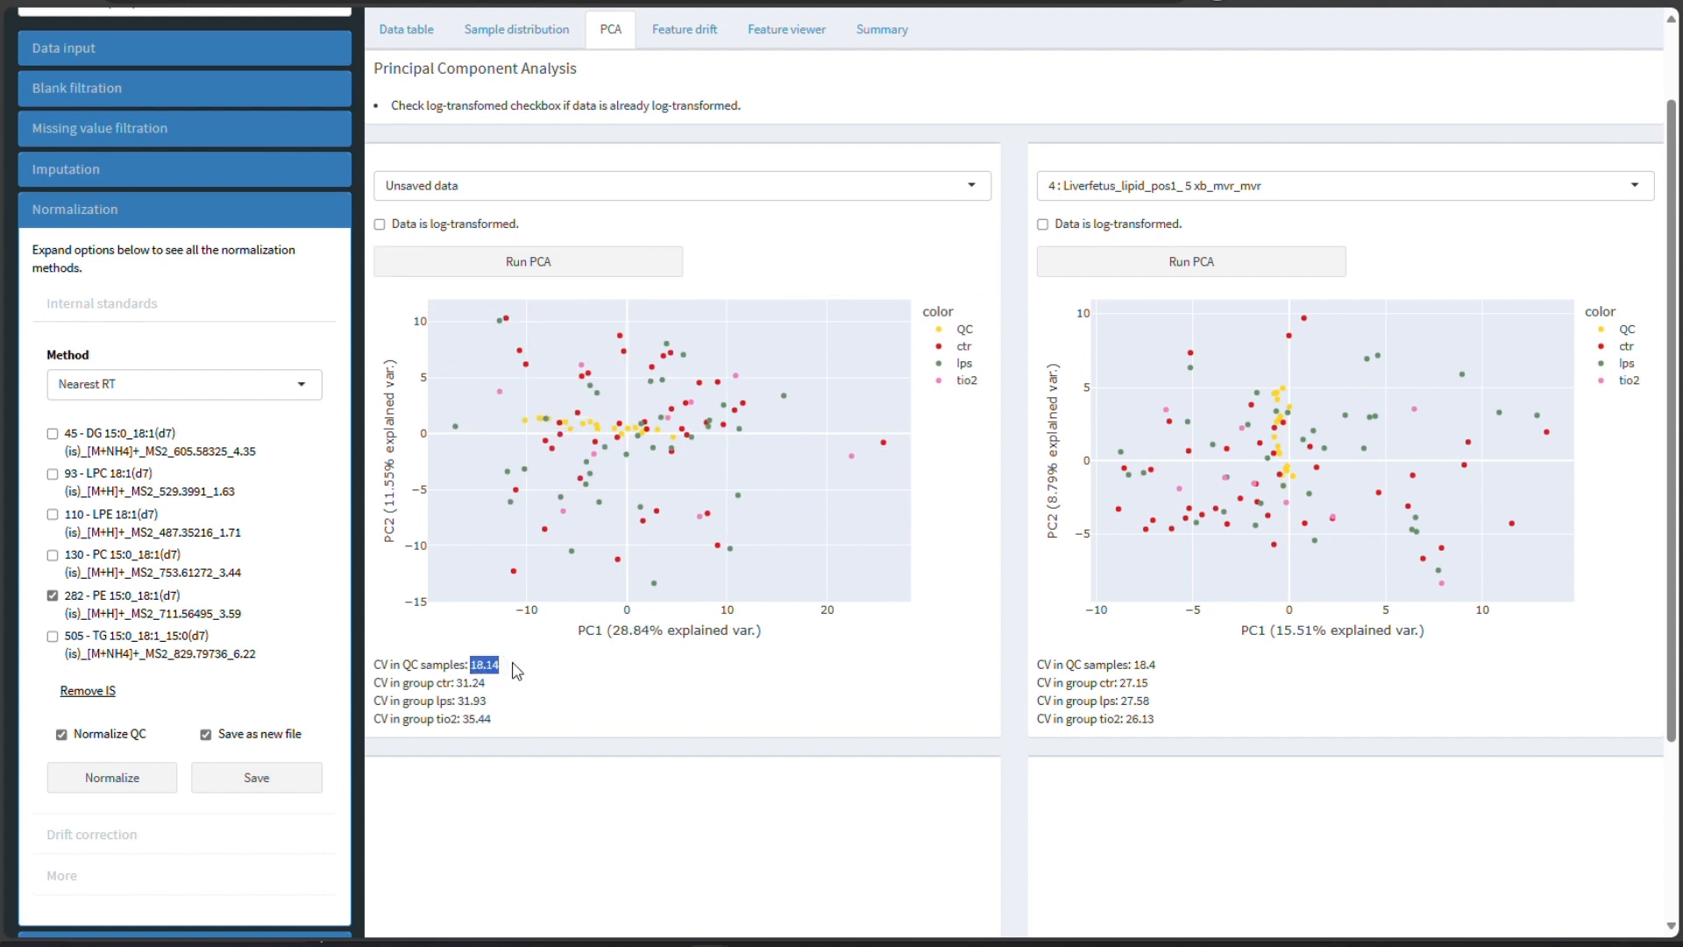
left_click(547, 701)
- Normalize using only the TG 15:0_18:1_15:0(d7) standard, run PCA and select the QC CV value
left_click(132, 611)
left_click(134, 653)
left_click(103, 786)
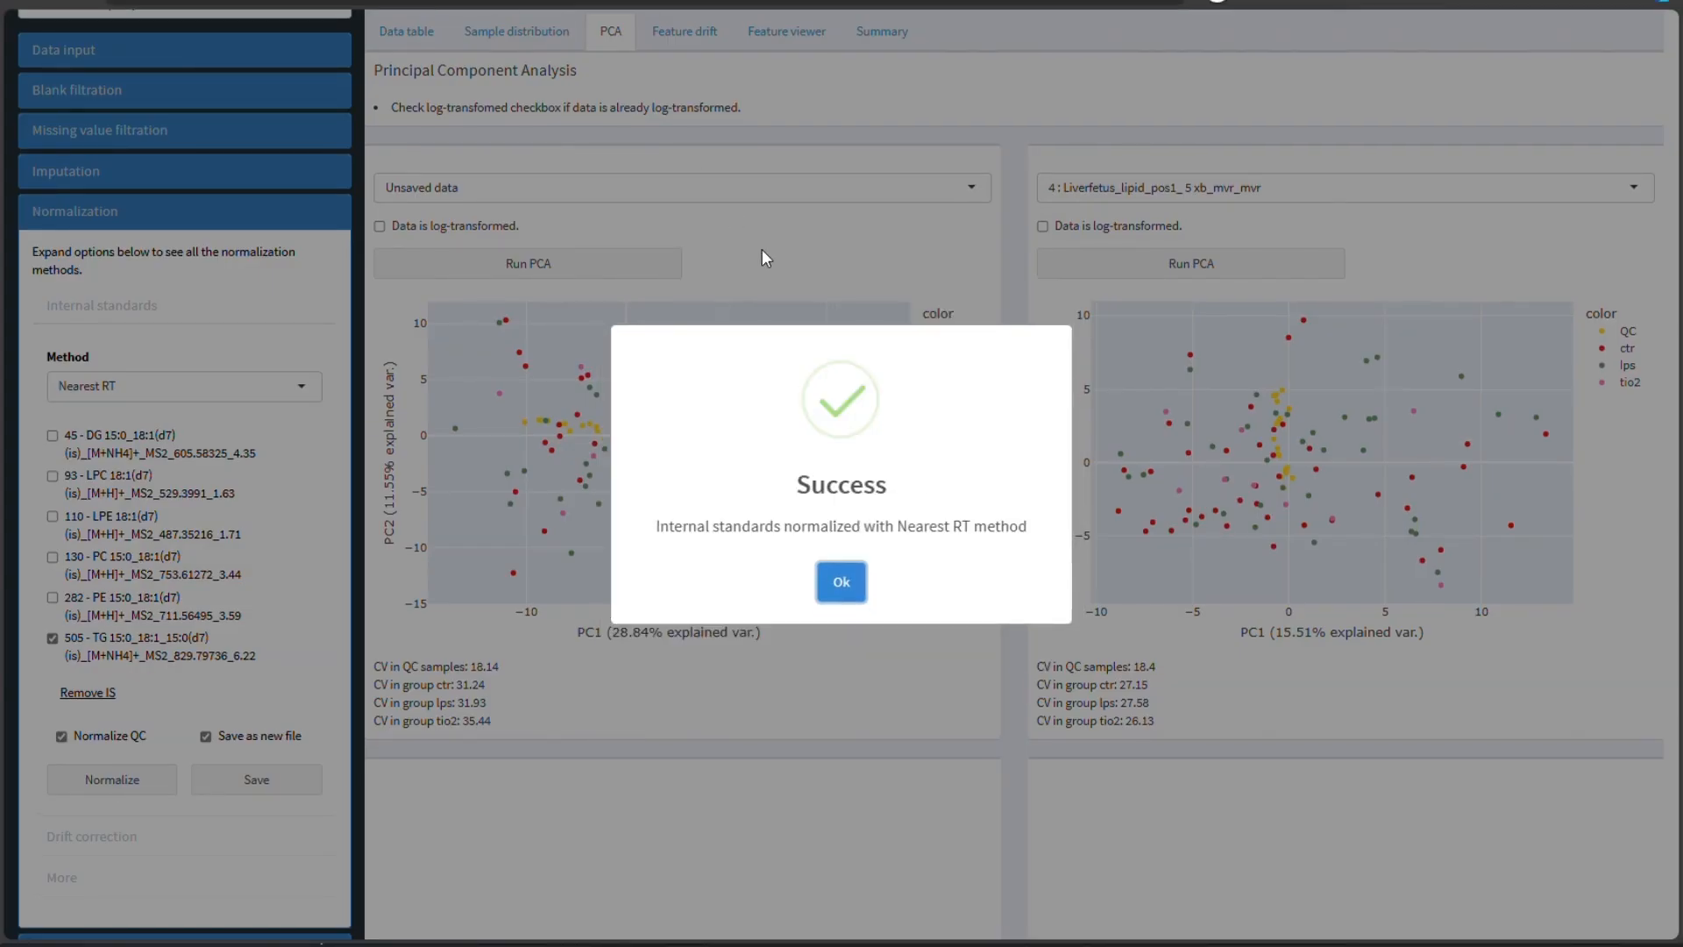
left_click(842, 581)
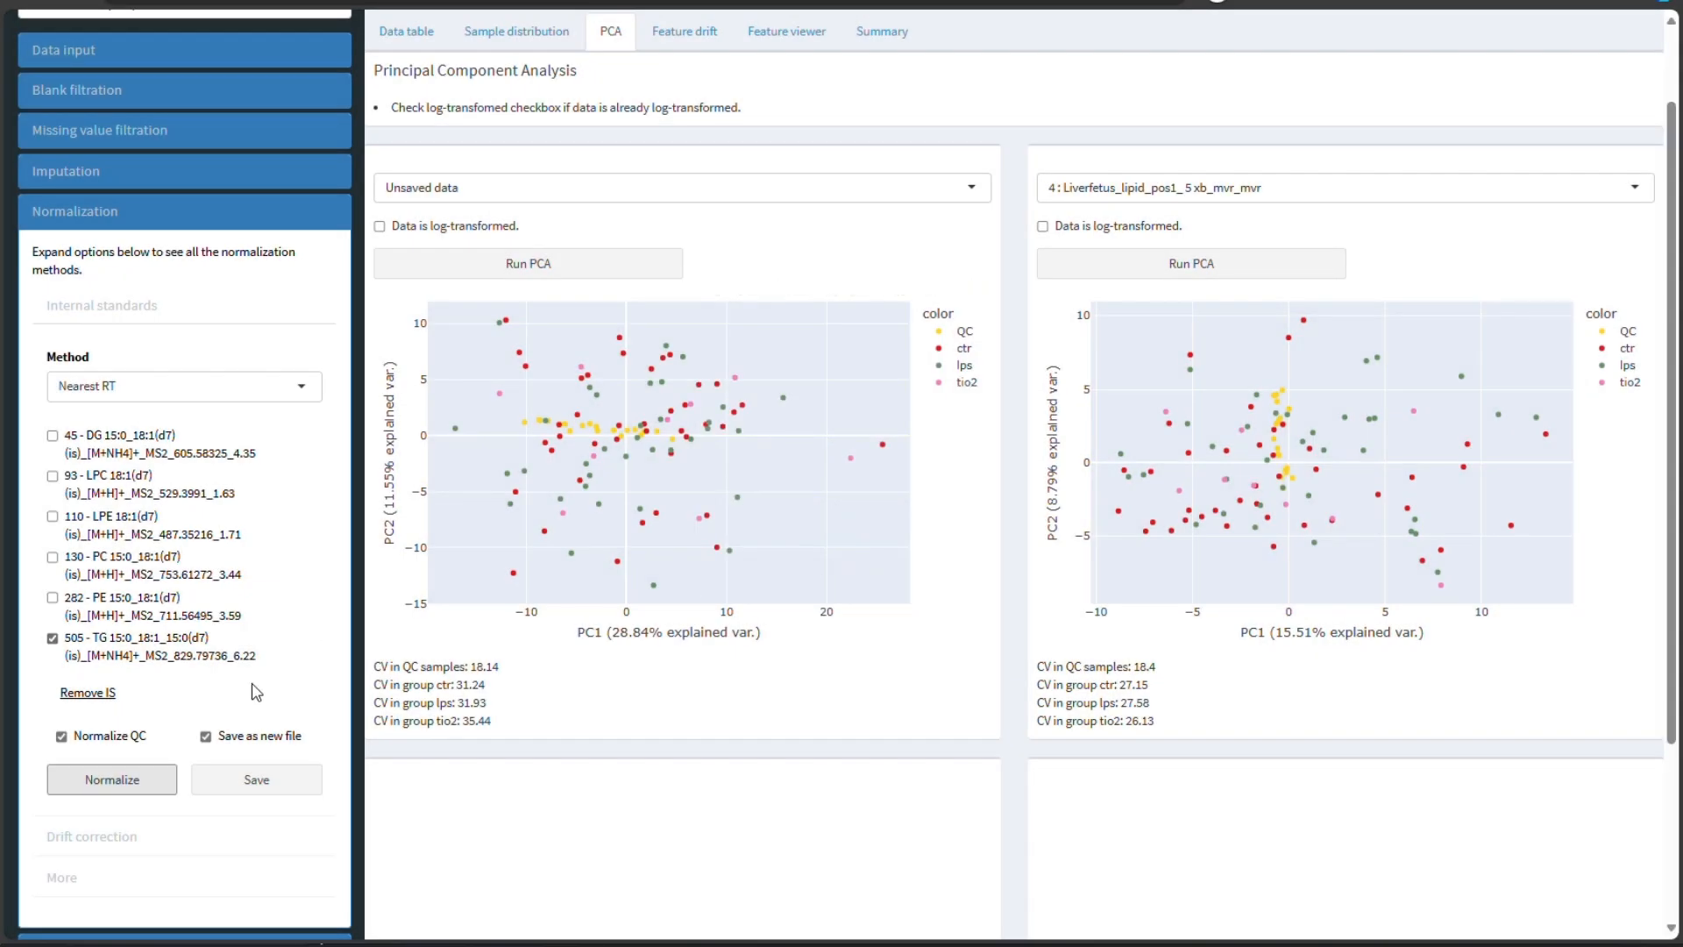
left_click(556, 261)
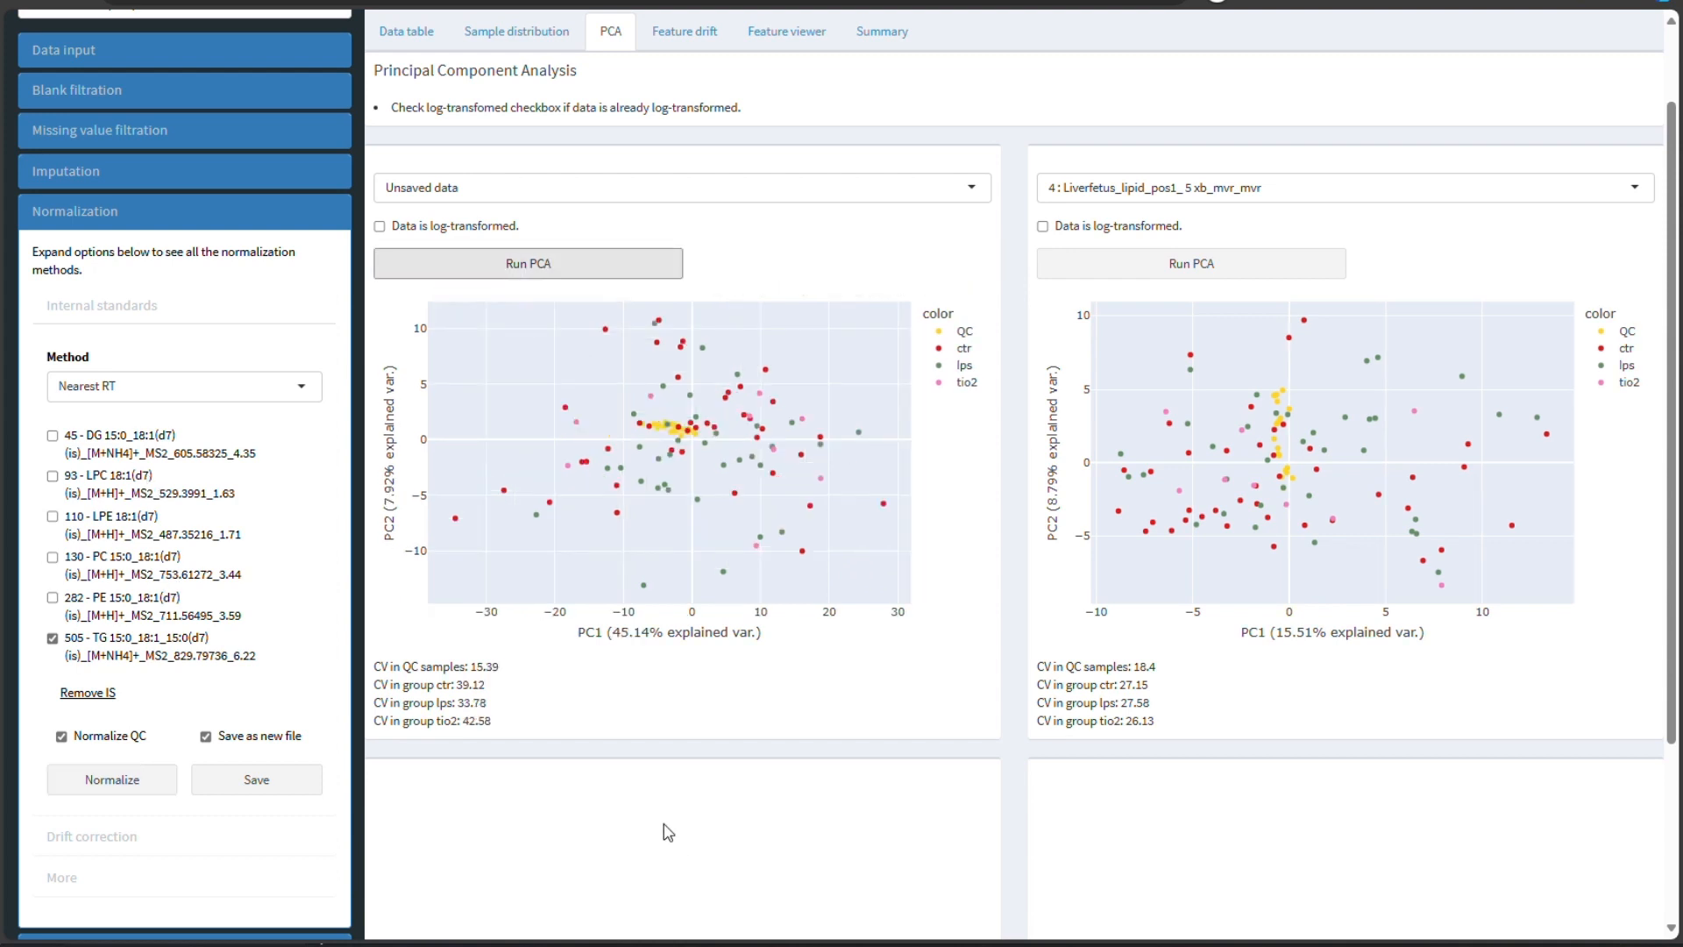
double_click(486, 666)
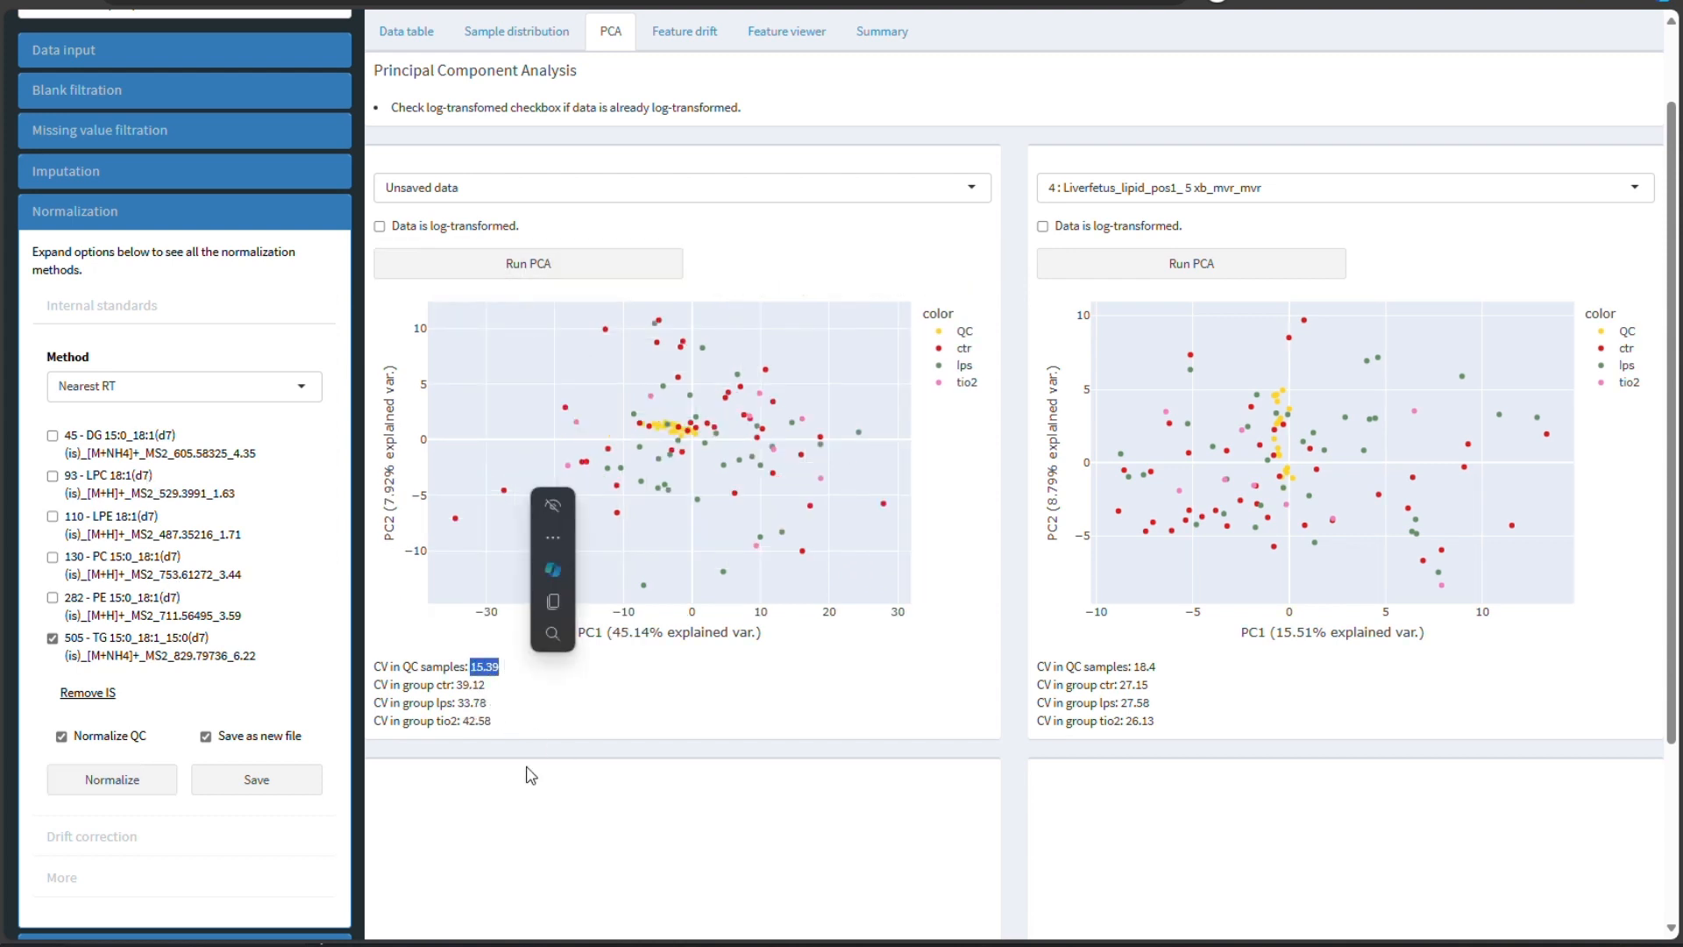
left_click(561, 731)
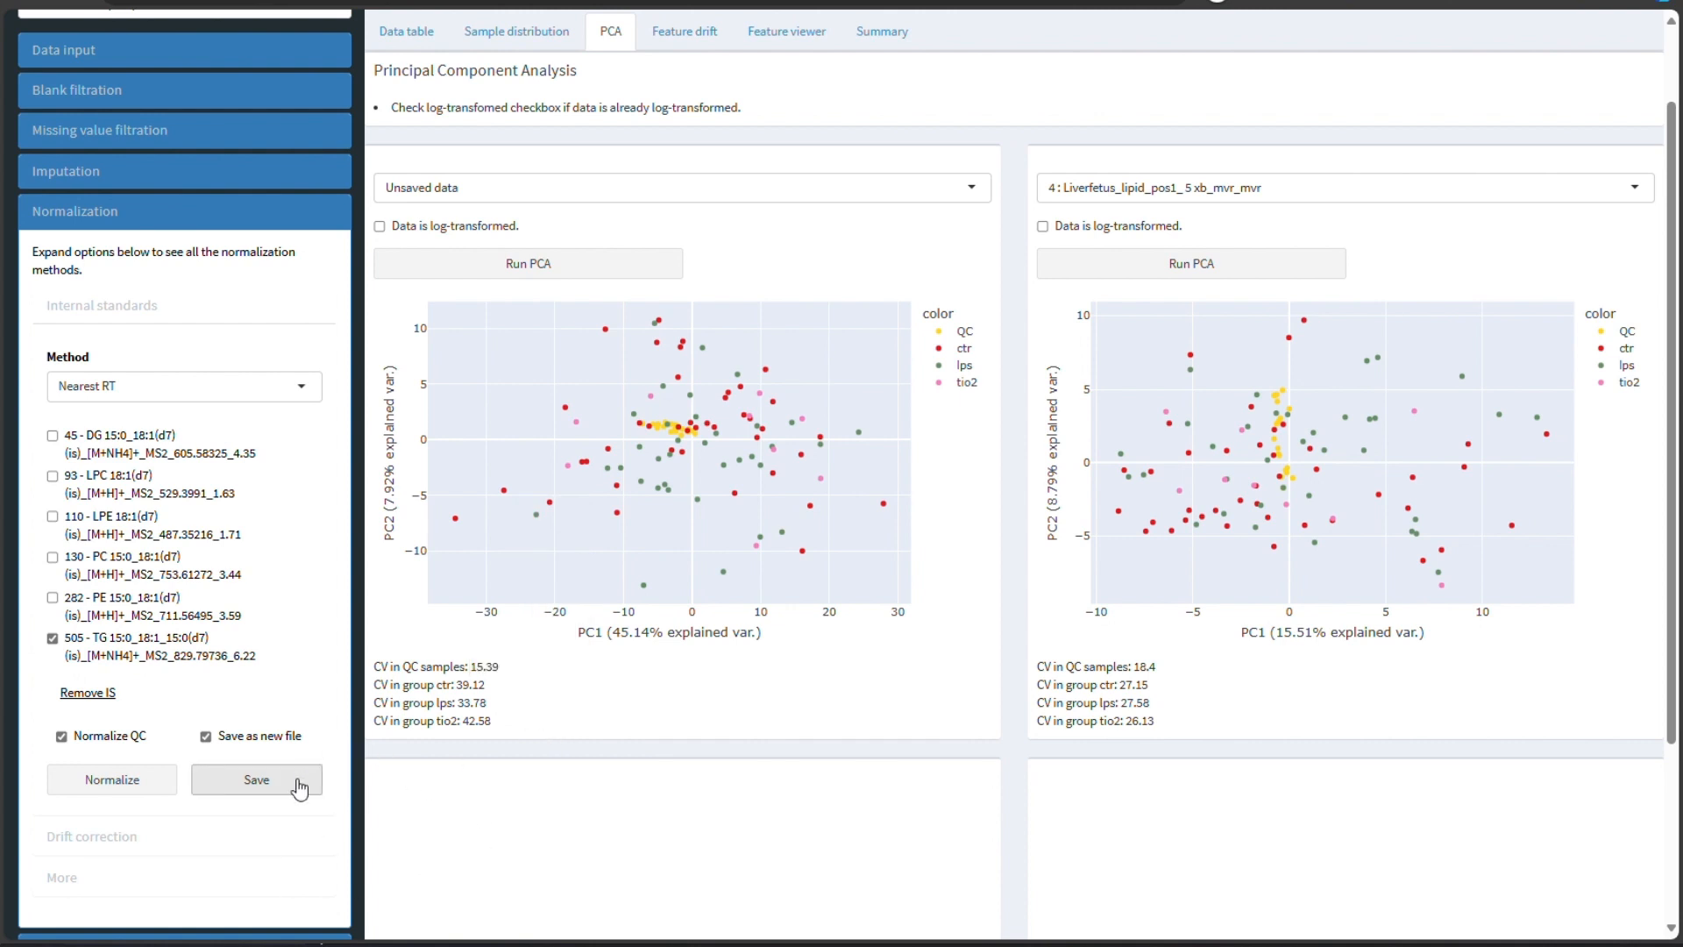
- Normalize with the Same lipid structure method using all standards except PE 15:0_18:1(d7), and run PCA on the result
left_click(116, 576)
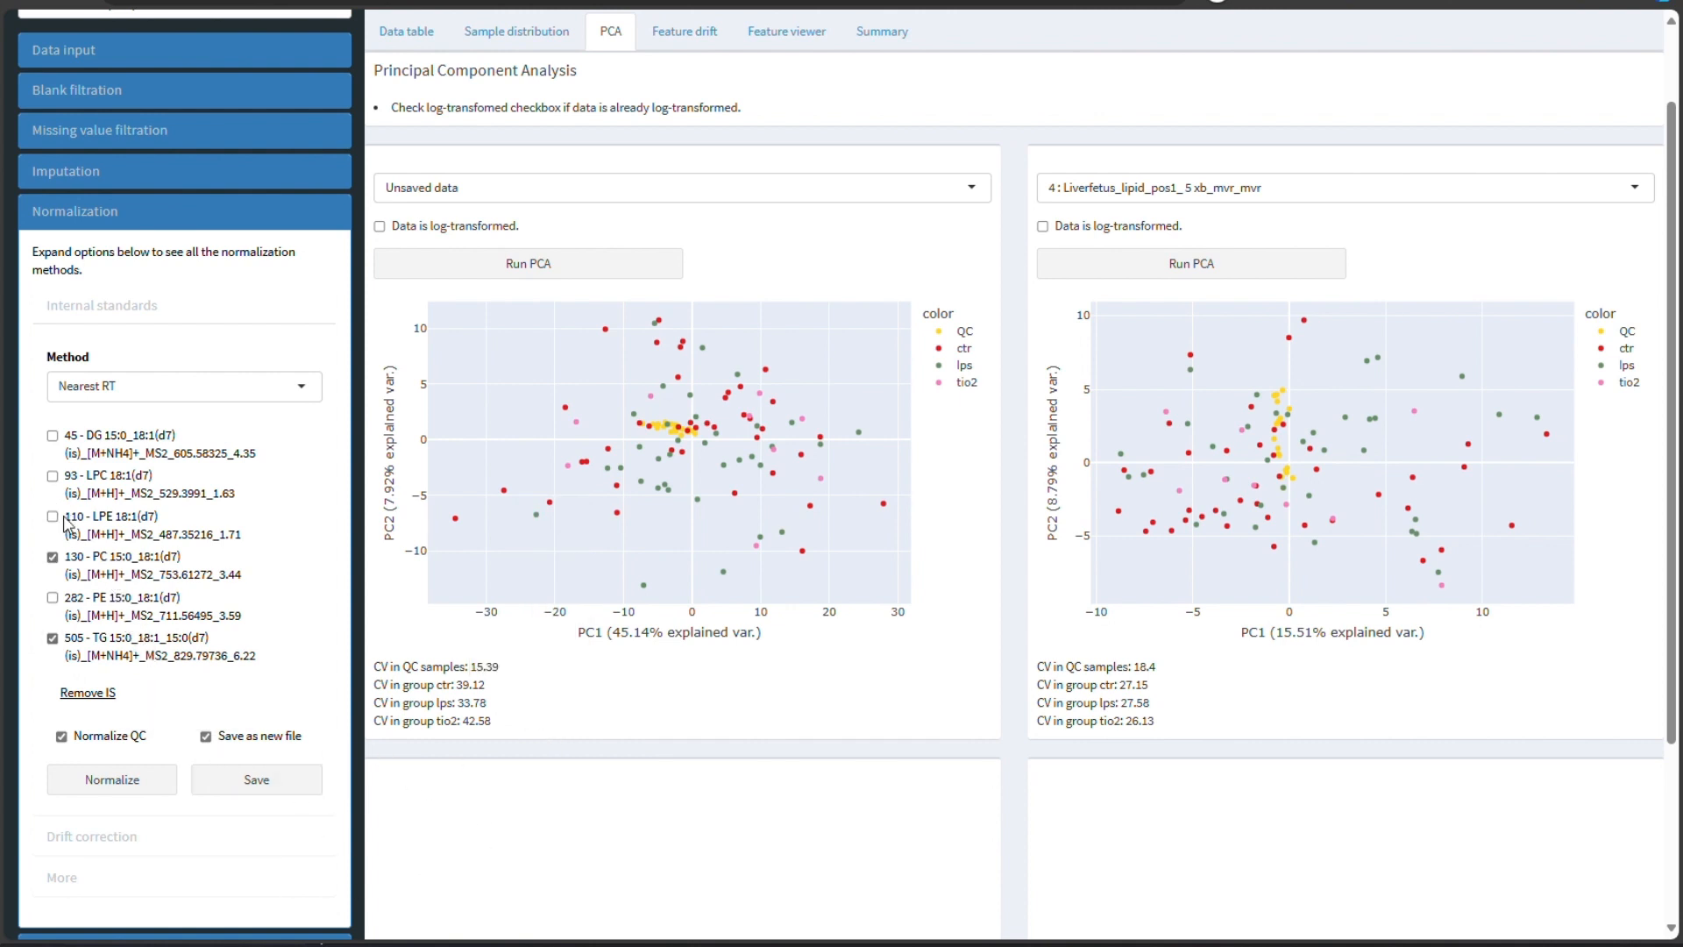
left_click(70, 520)
left_click(95, 491)
left_click(108, 449)
left_click(130, 388)
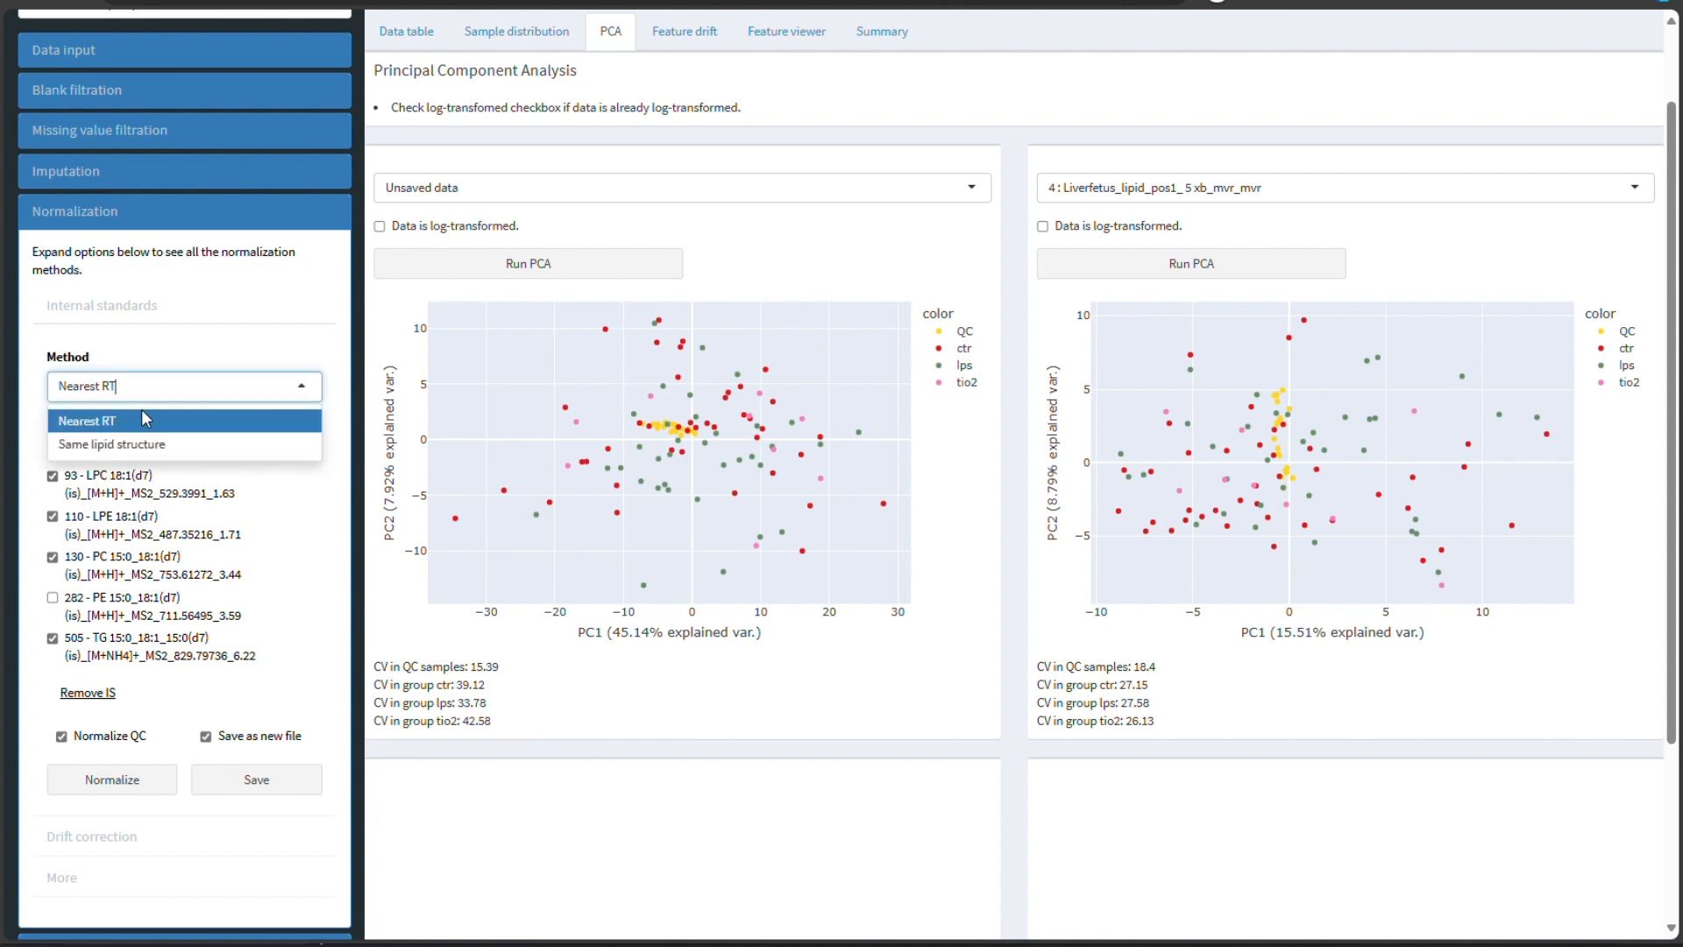
left_click(141, 441)
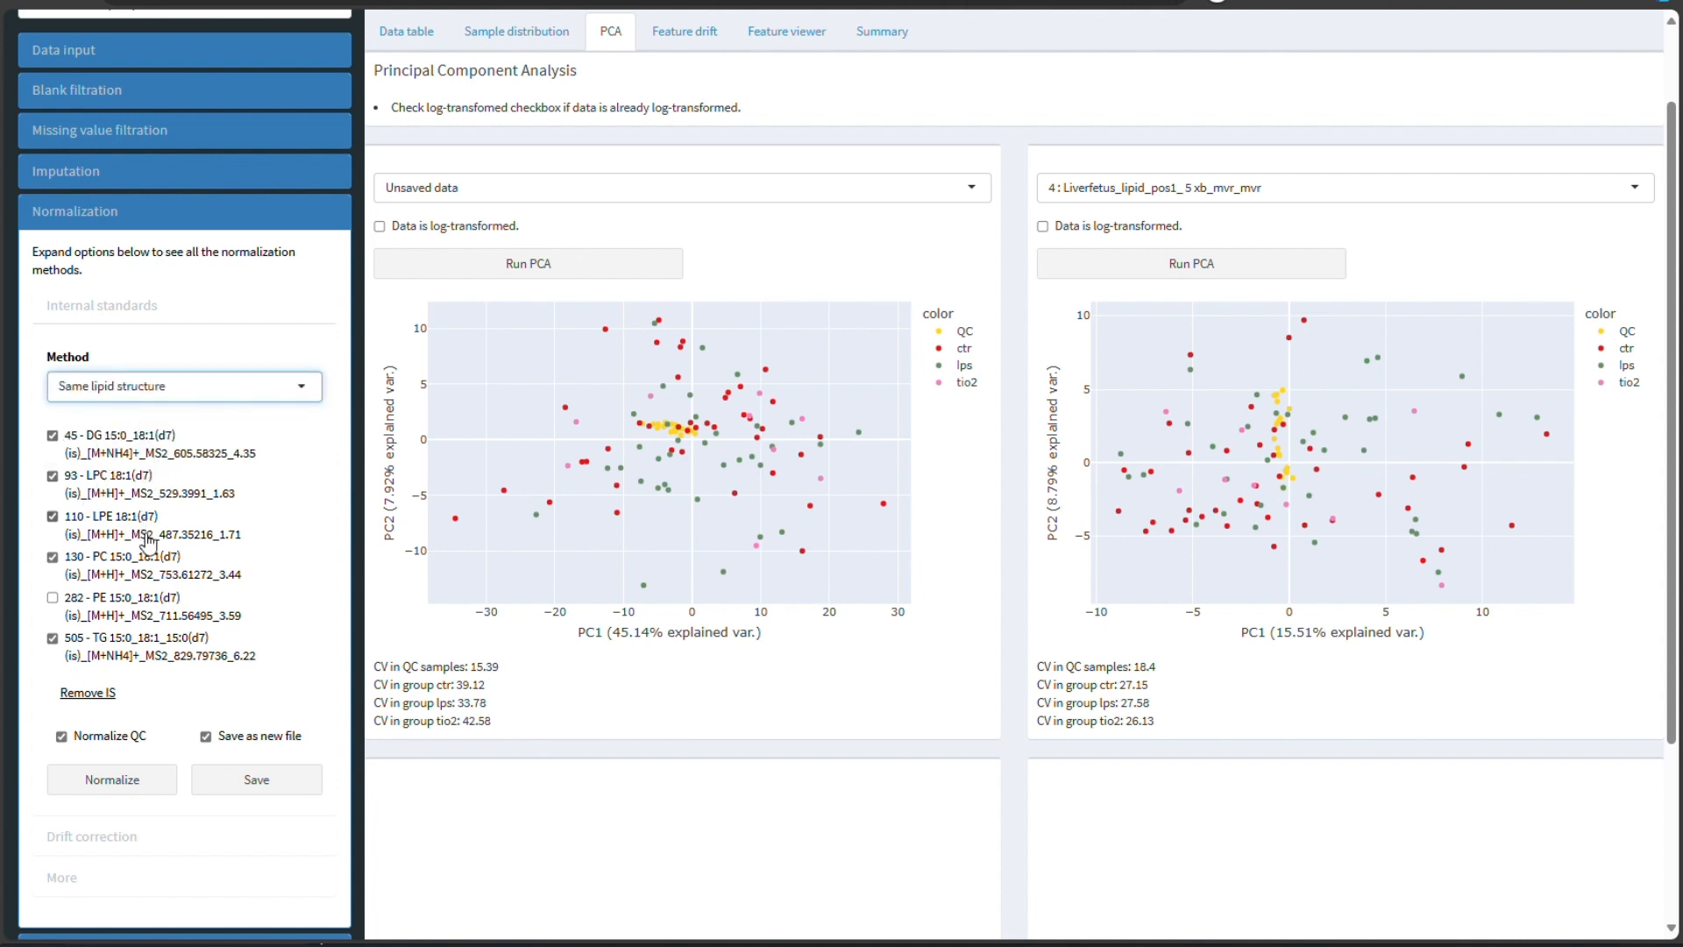
left_click(131, 779)
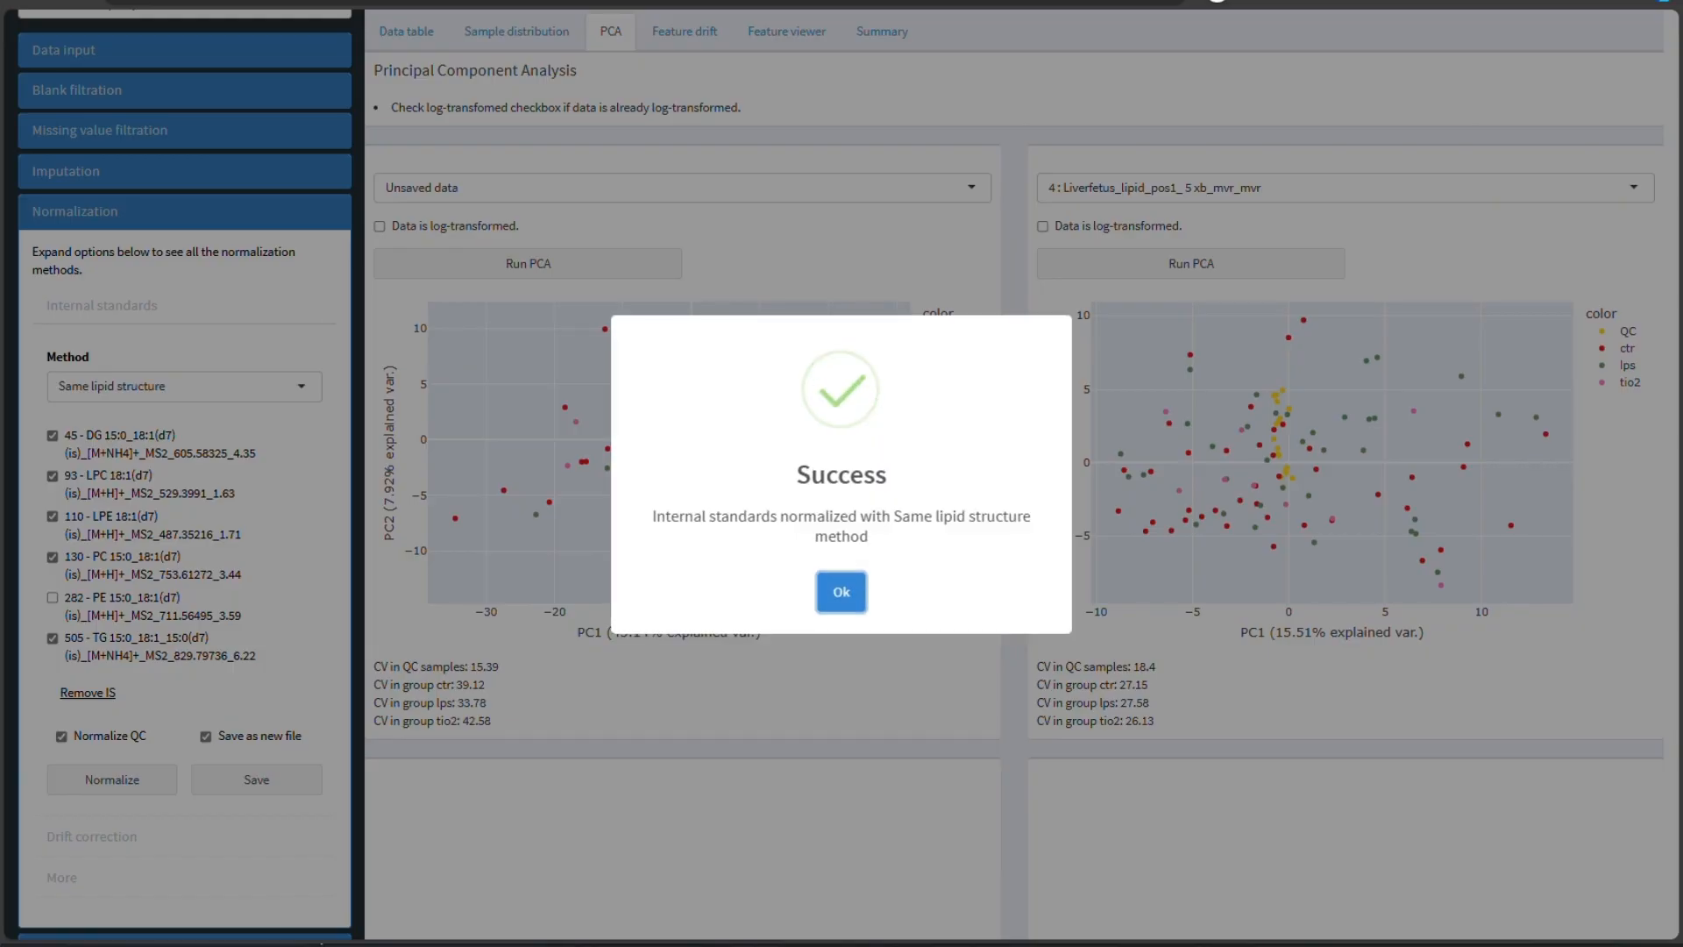
left_click(846, 593)
left_click(552, 279)
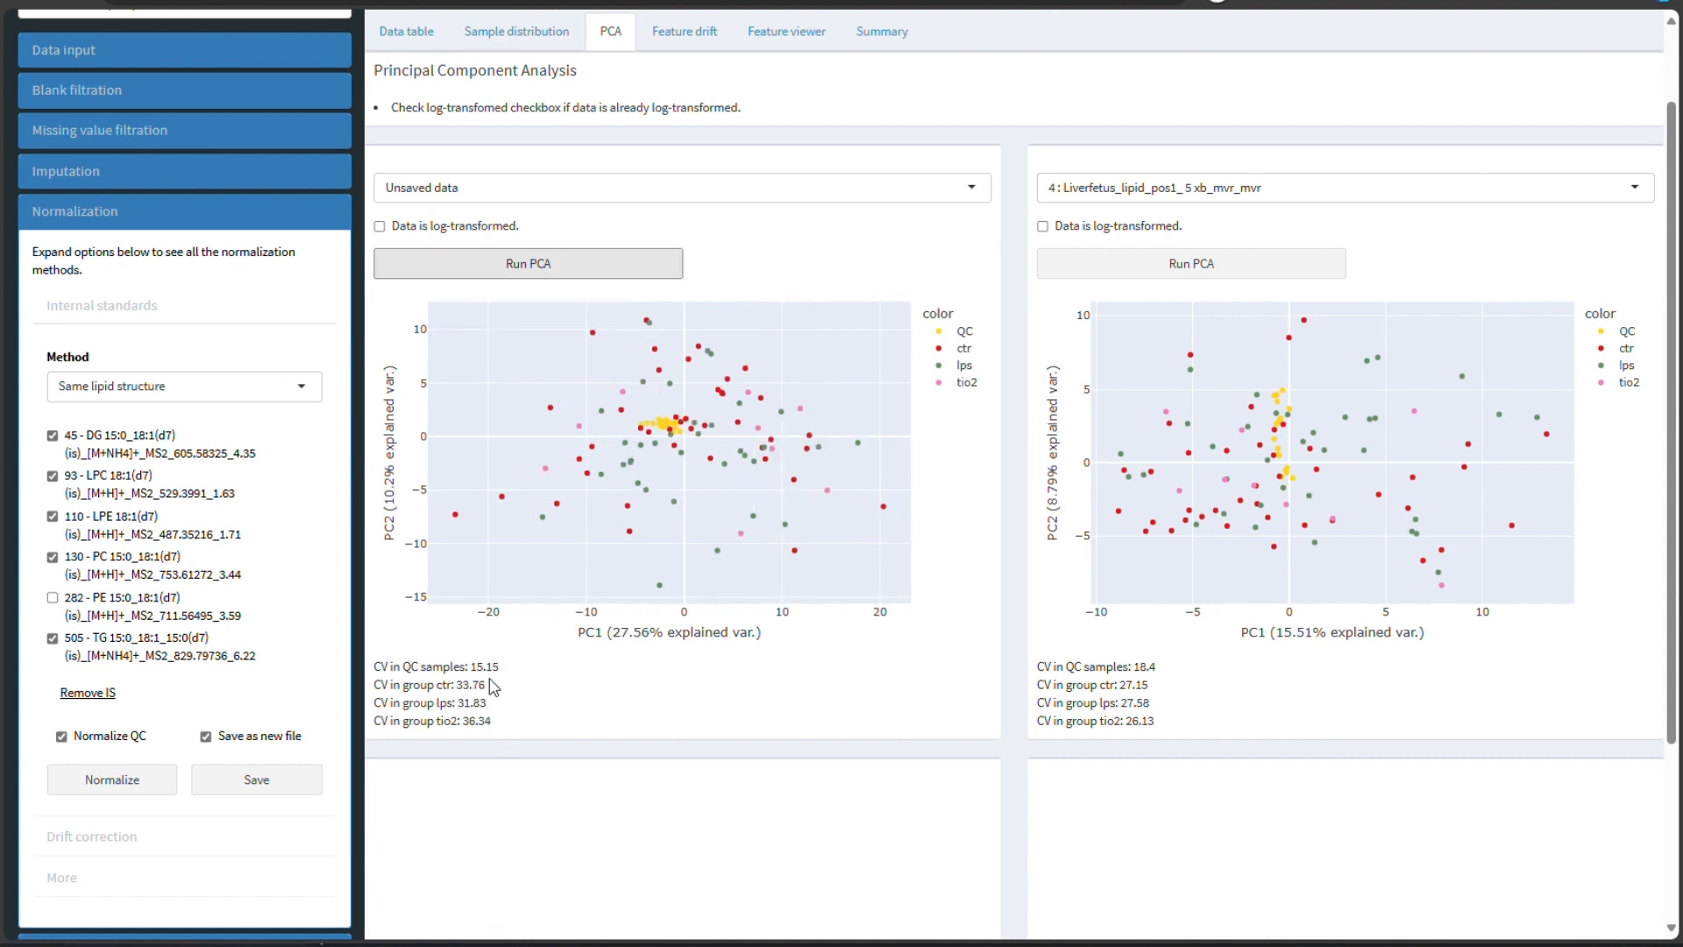
- Save the normalized data as a new file and remove the internal standards from it
left_click(281, 785)
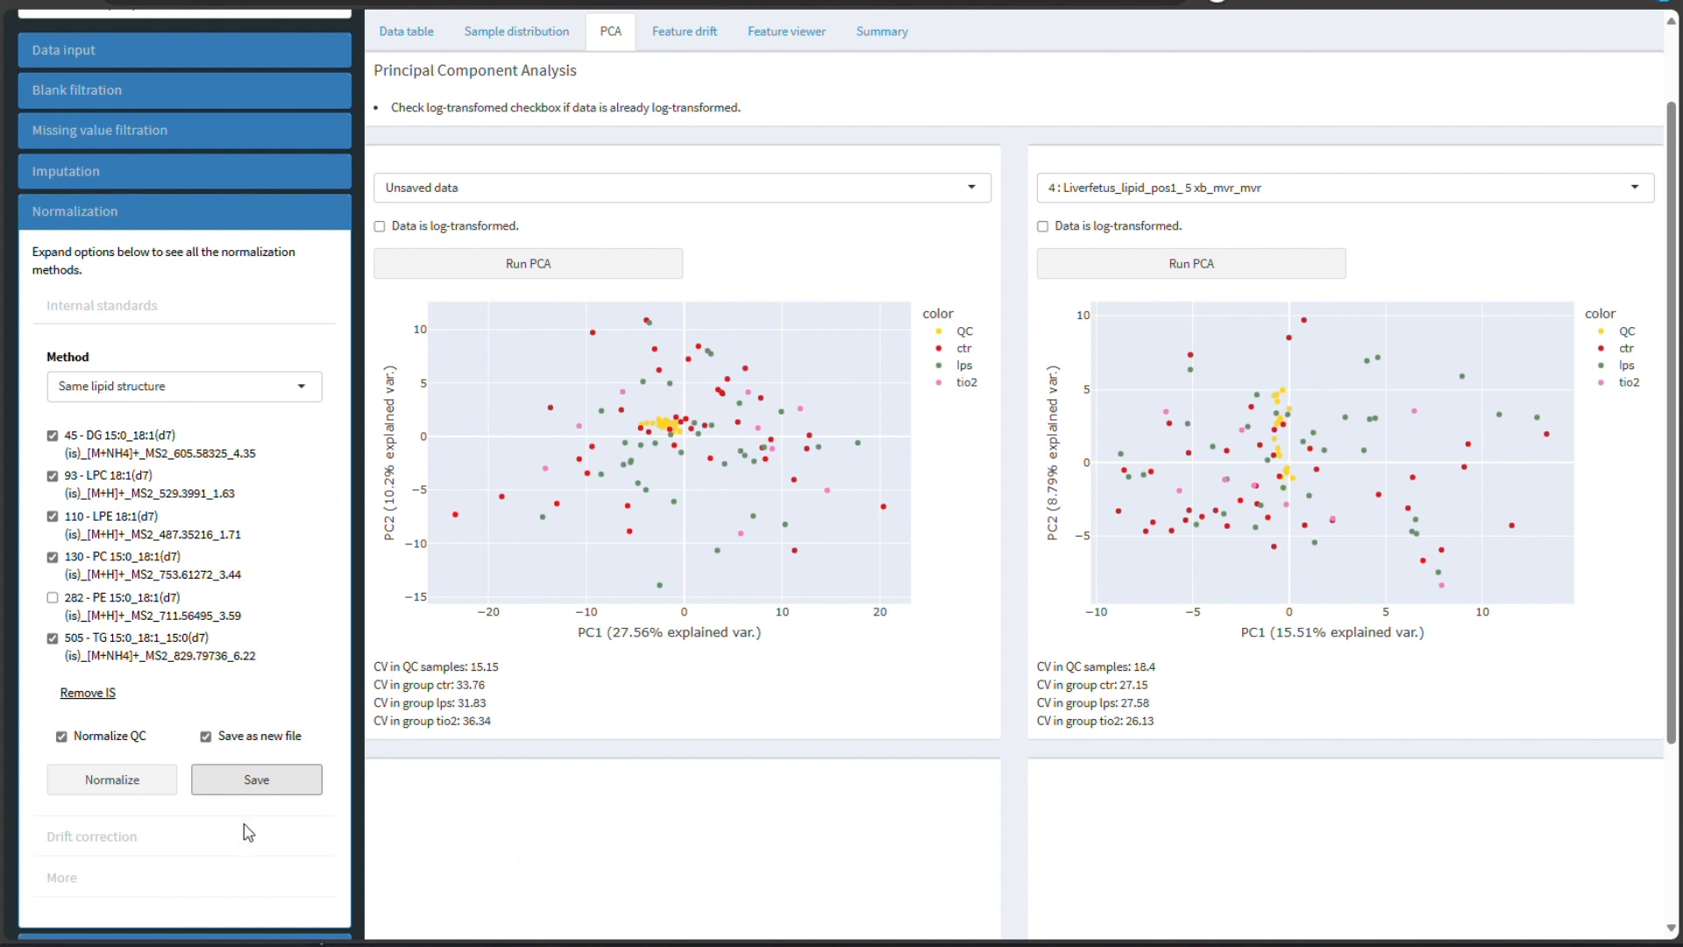
left_click(86, 694)
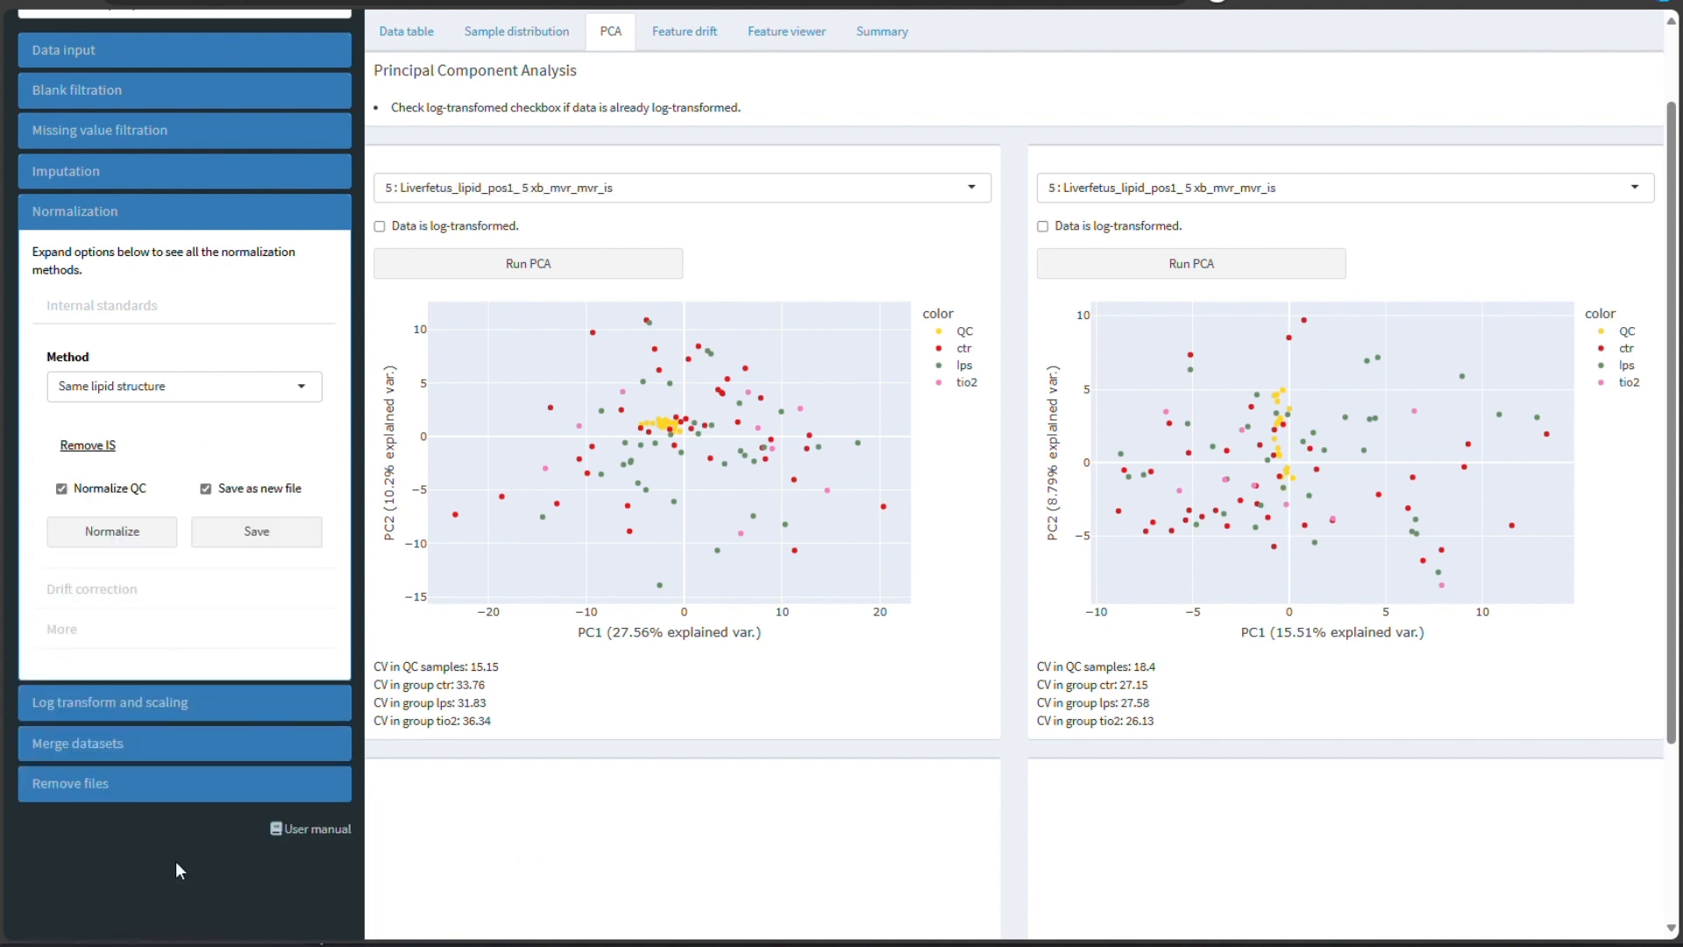
- Collapse the normalization options and open the Sequence page for the active dataset
left_click(86, 309)
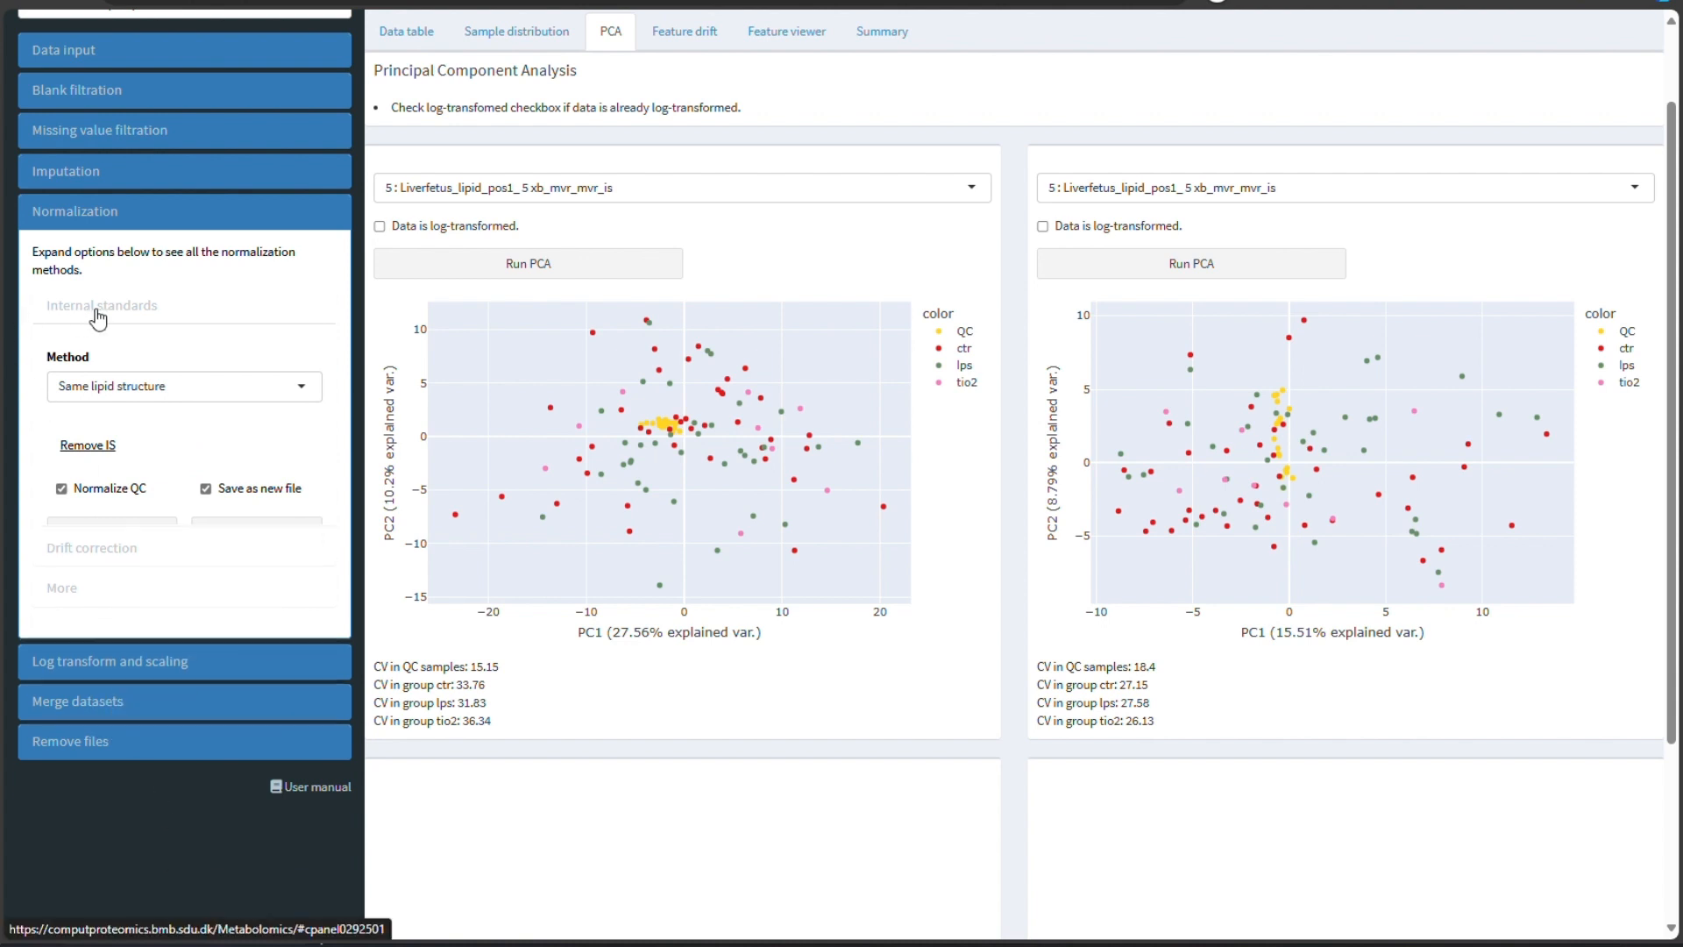
left_click(105, 219)
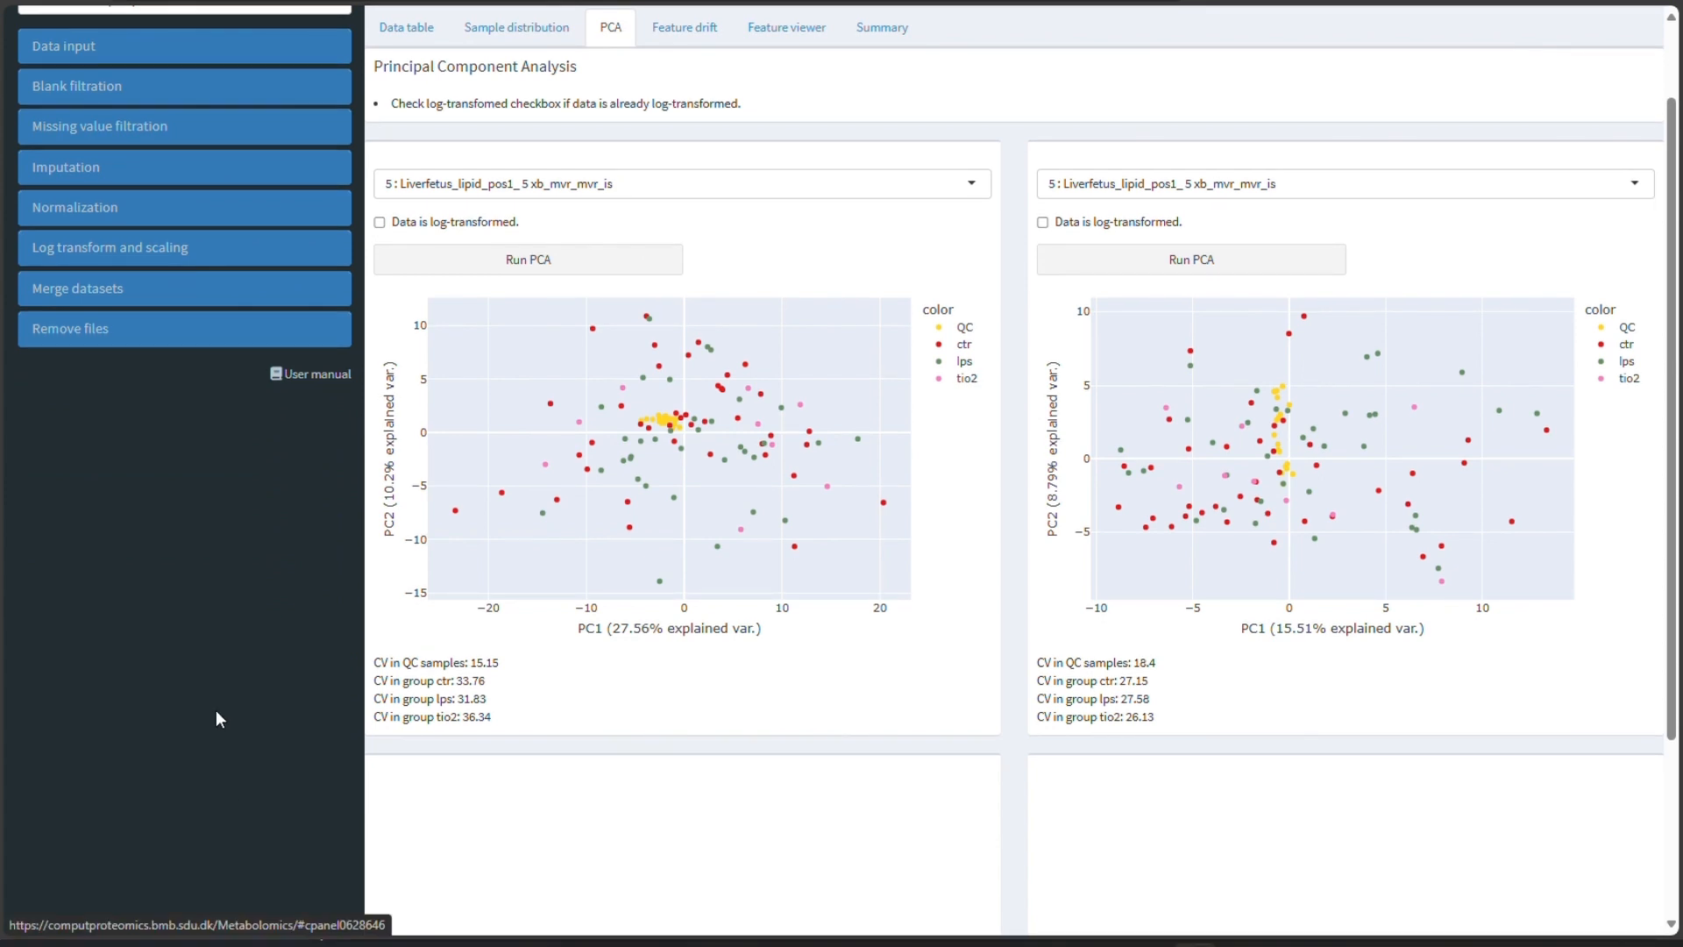
scroll(215, 719, "up", 2)
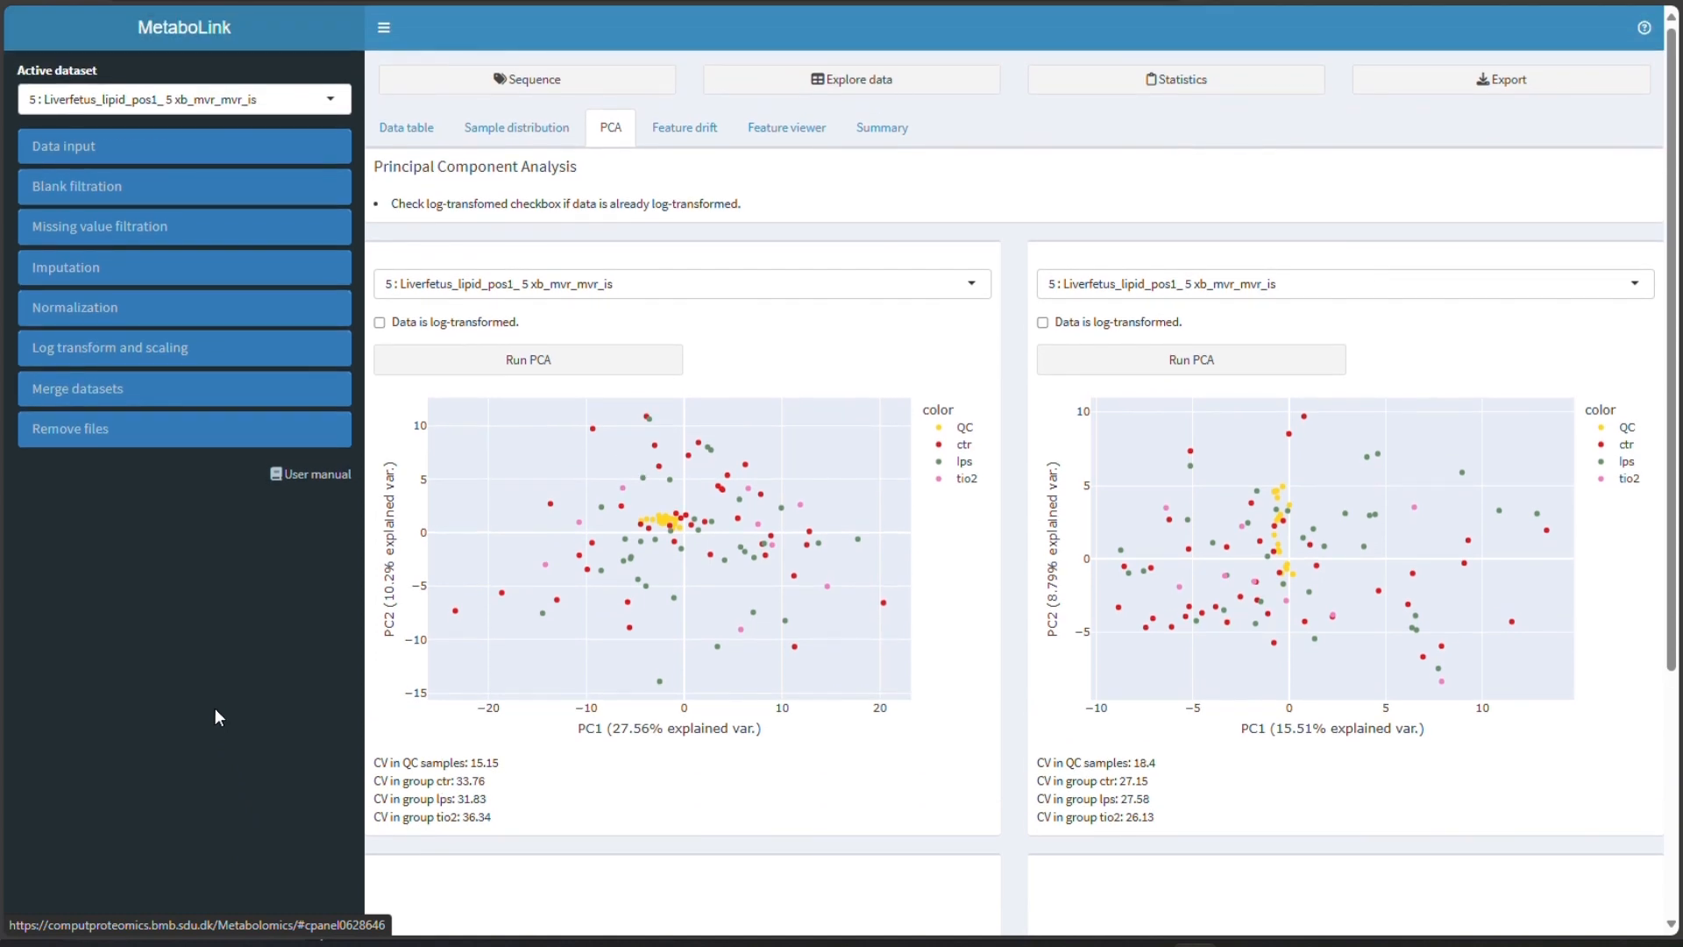
left_click(531, 80)
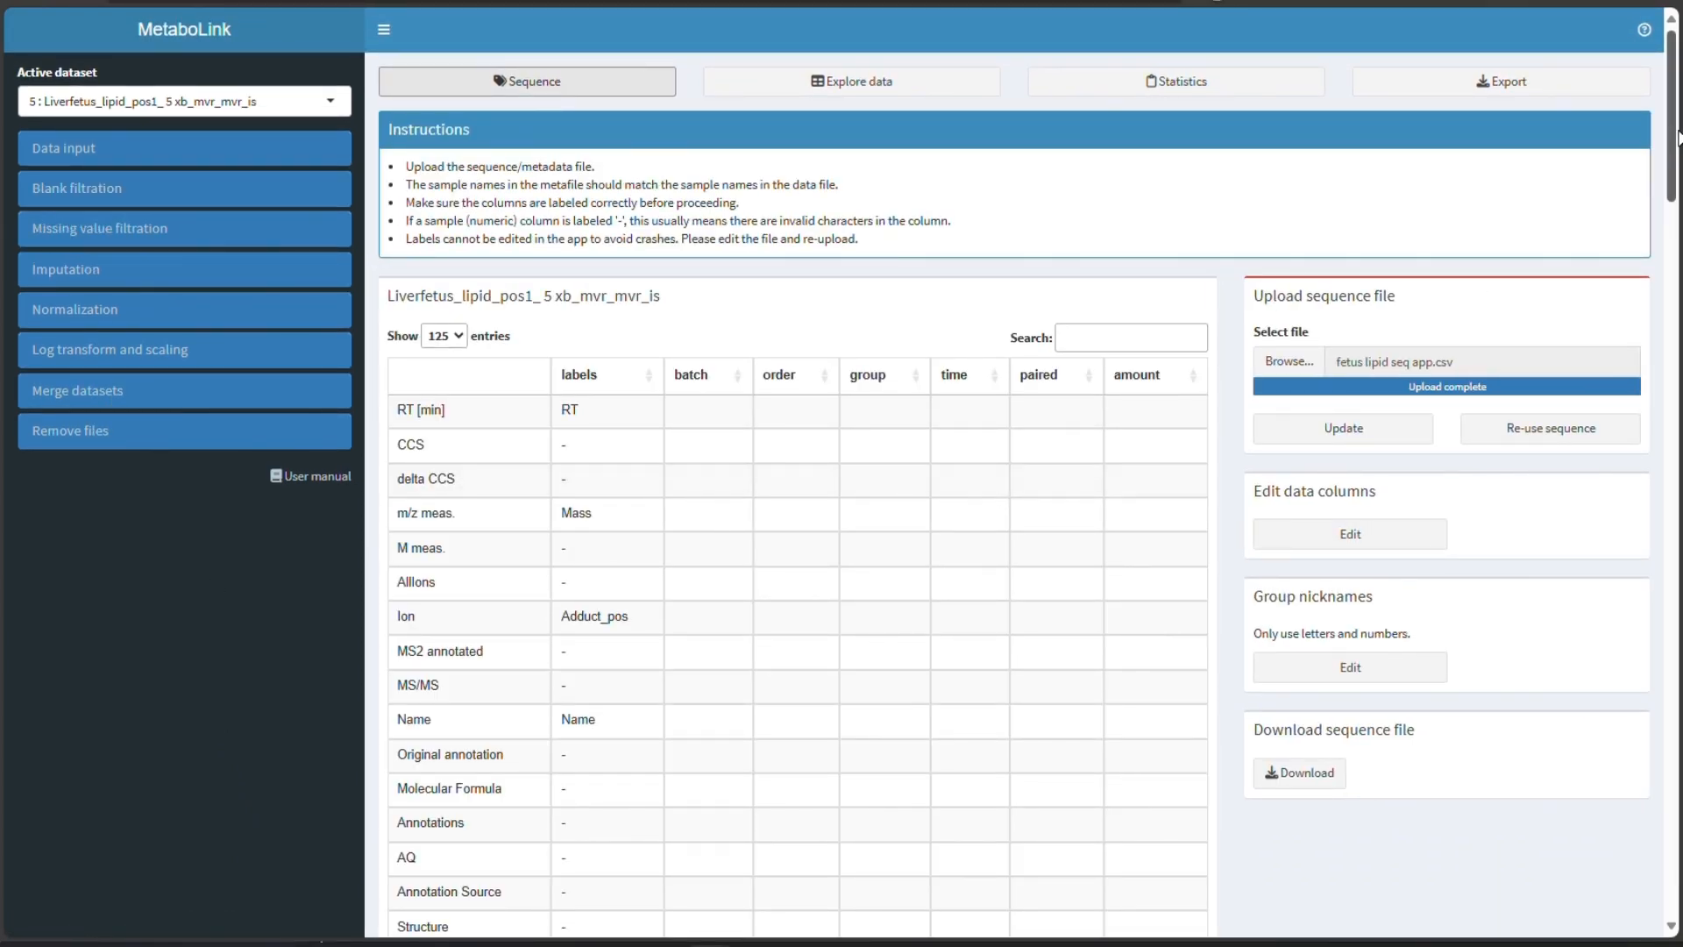
- Examine the sample amount column of the sequence table across all samples
left_click_drag(1677, 136, 1677, 315)
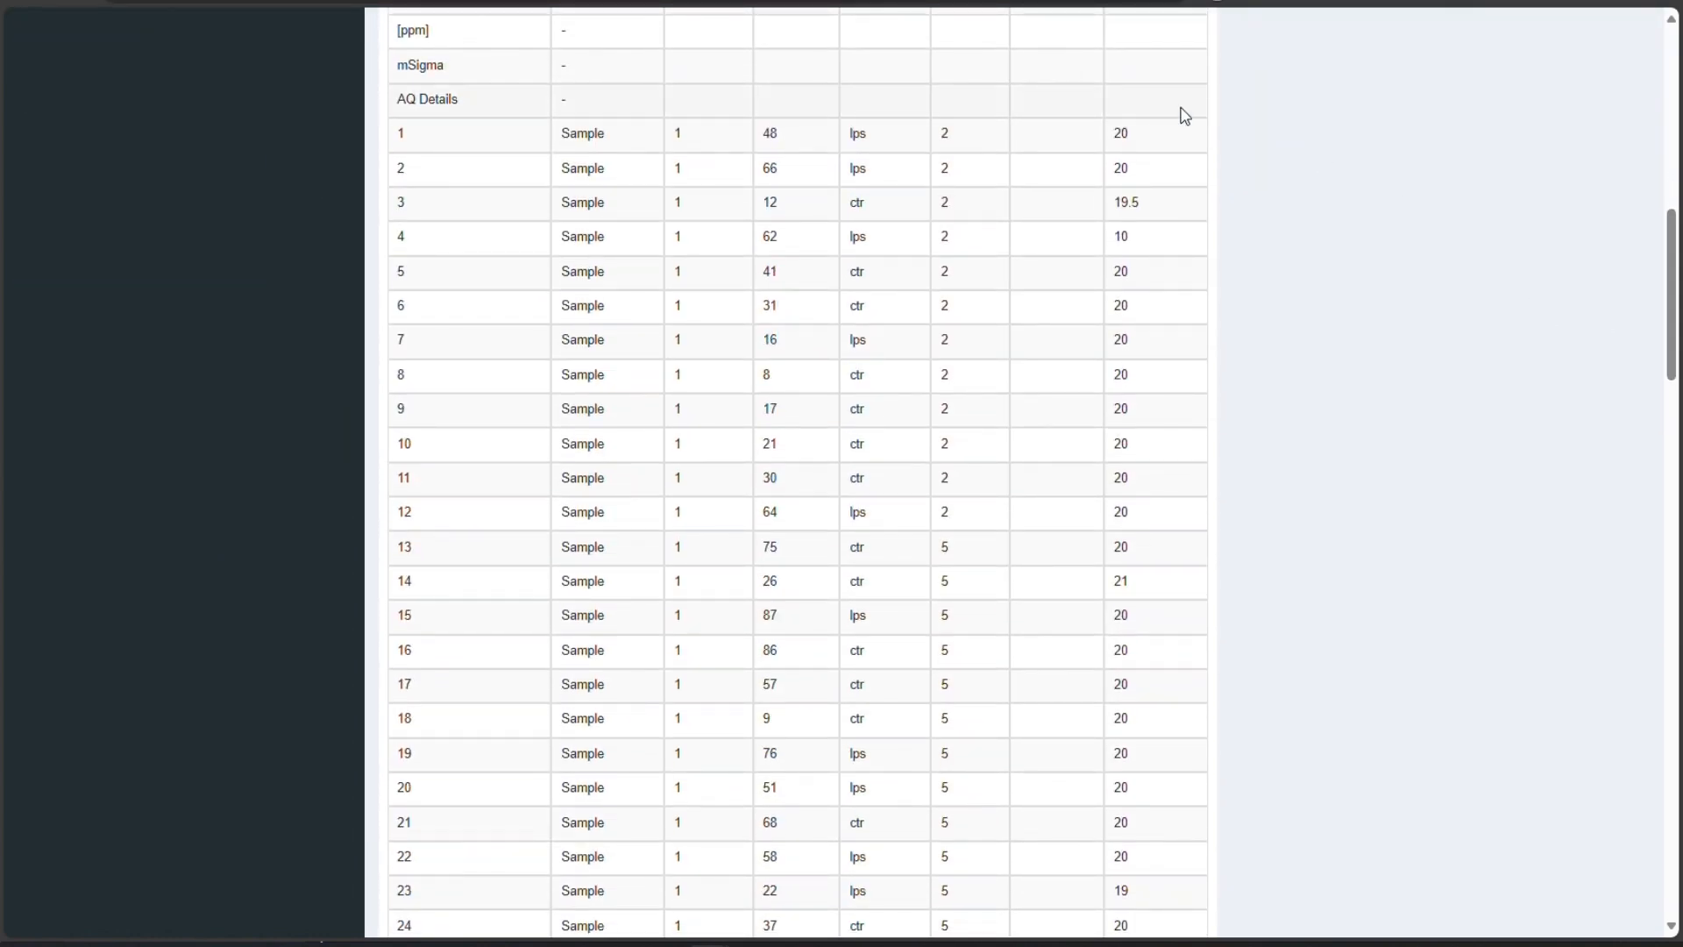
left_click_drag(1184, 113, 1191, 466)
left_click(1149, 596)
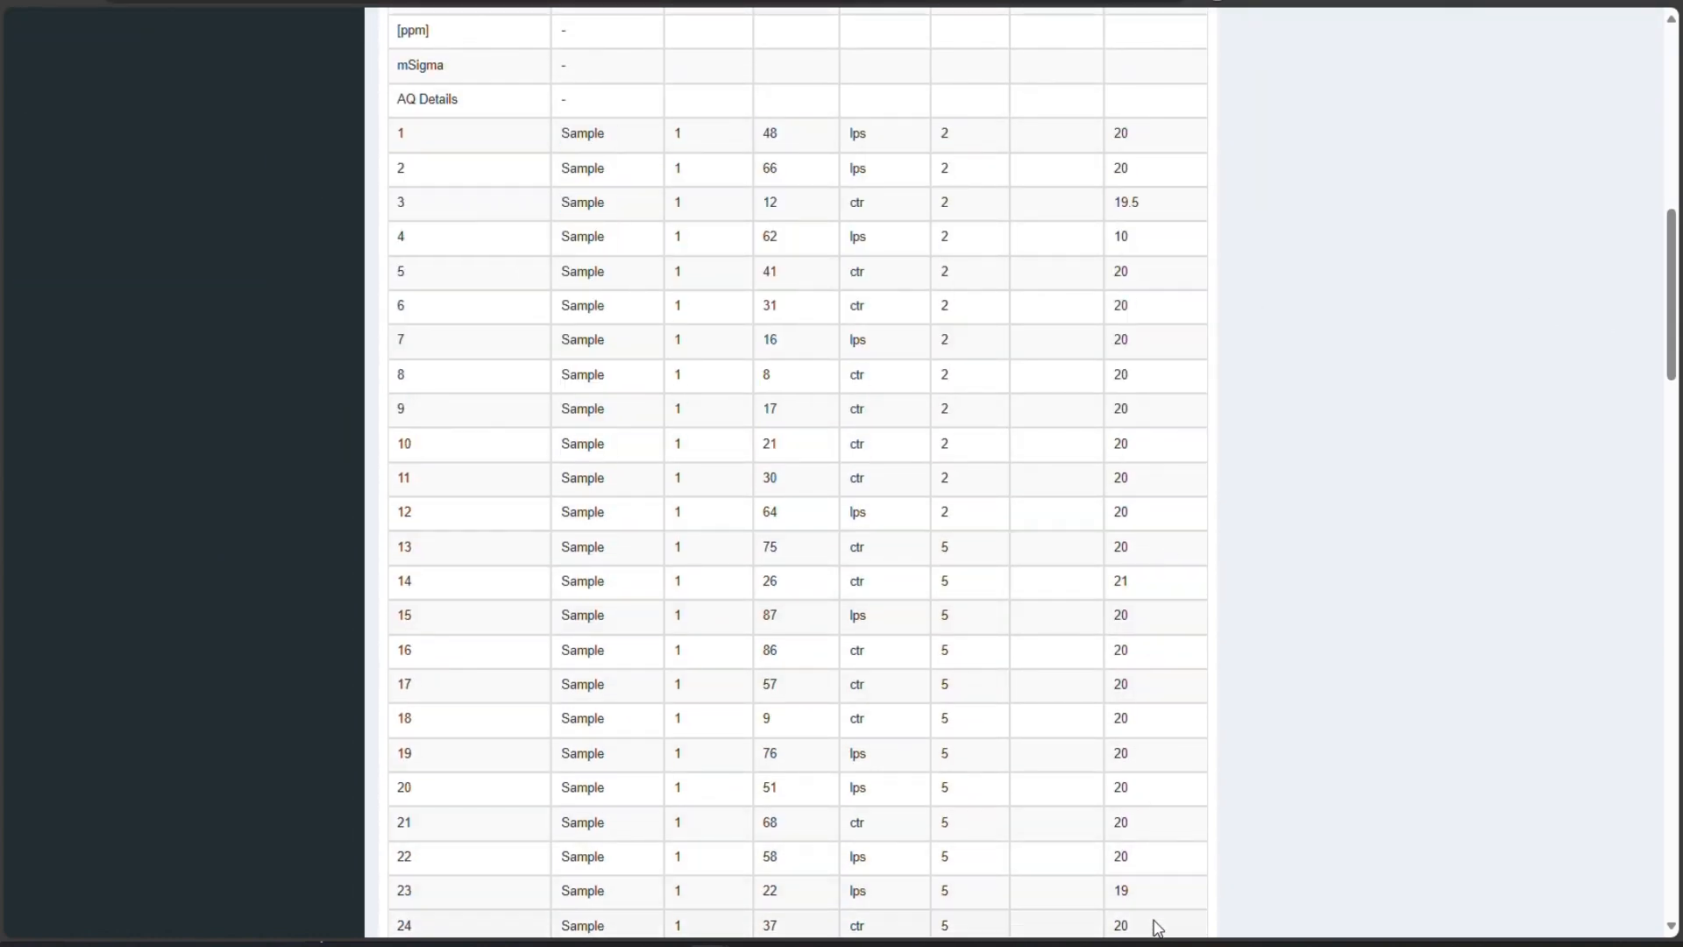
scroll(1154, 868, "down", 10)
scroll(1153, 867, "down", 4)
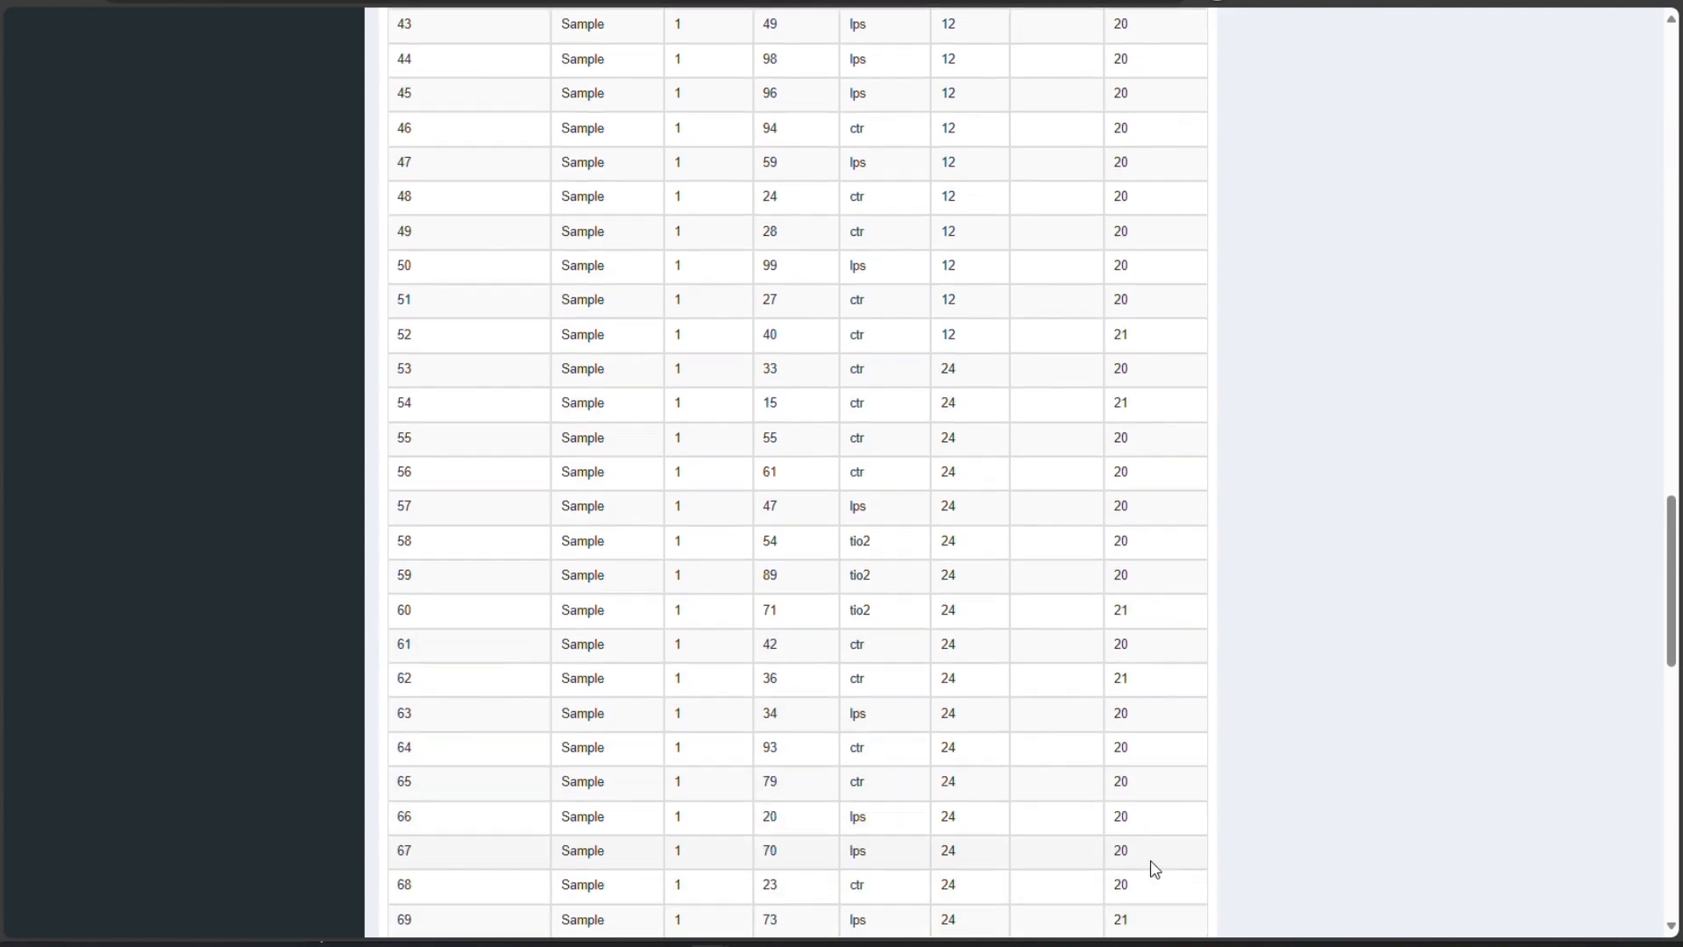
scroll(1154, 868, "up", 2)
scroll(1676, 583, "up", 20)
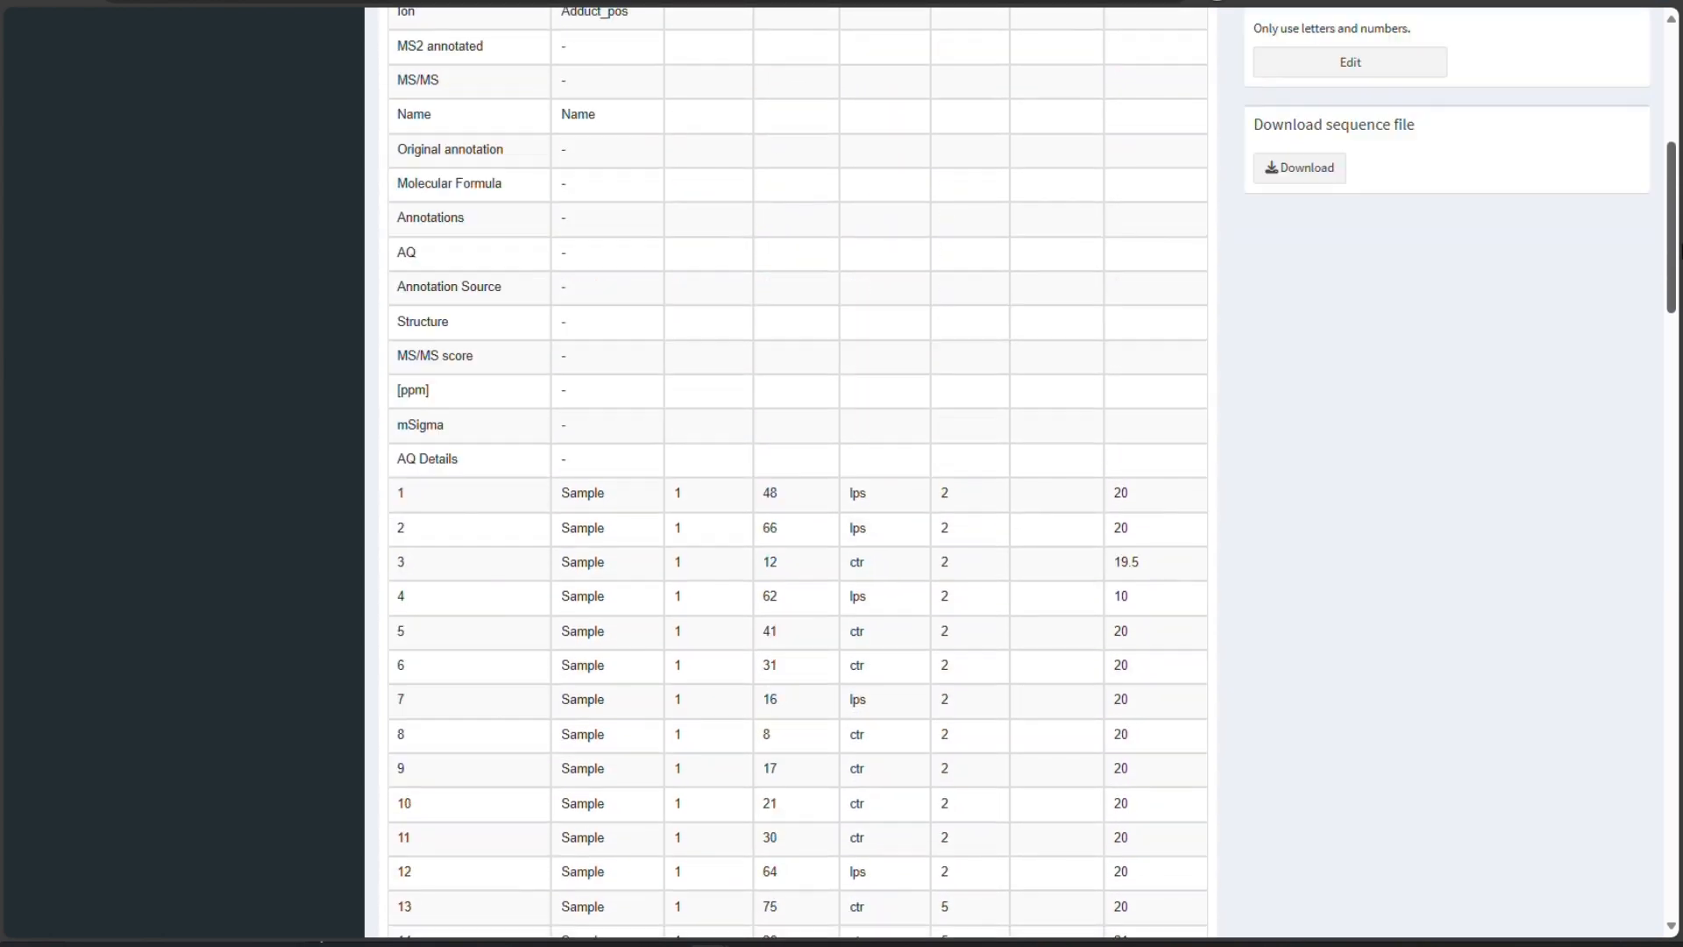
- Normalize the data by Sample amount, saving the result as a new file
left_click(22, 313)
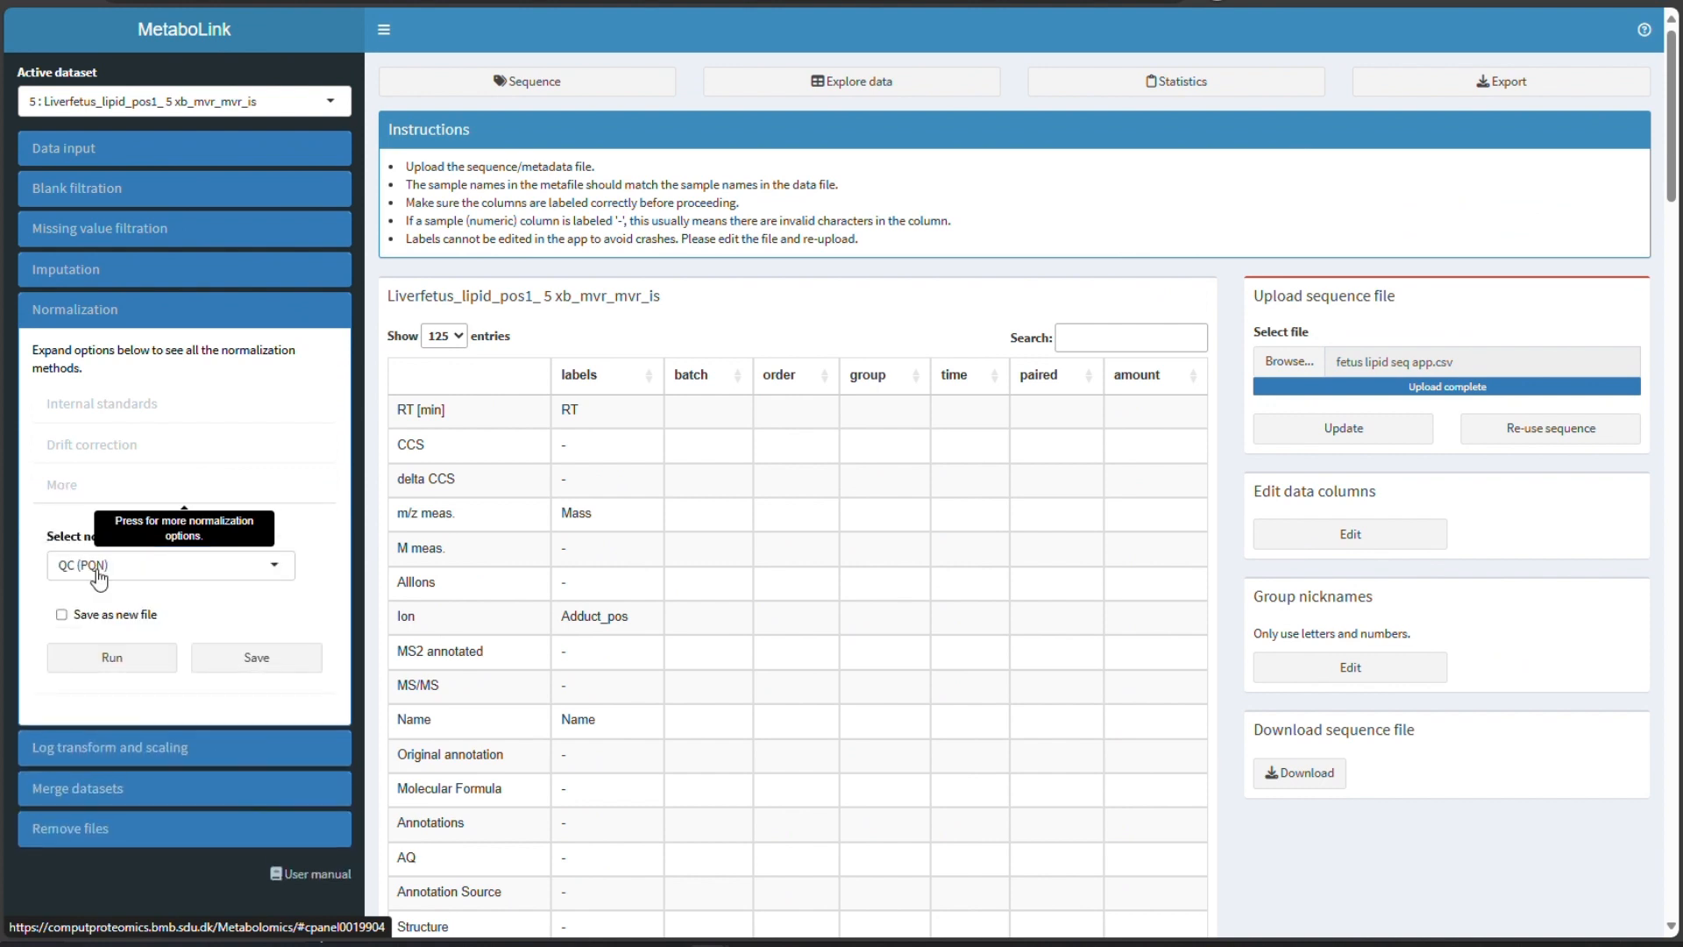
left_click(99, 577)
left_click(98, 669)
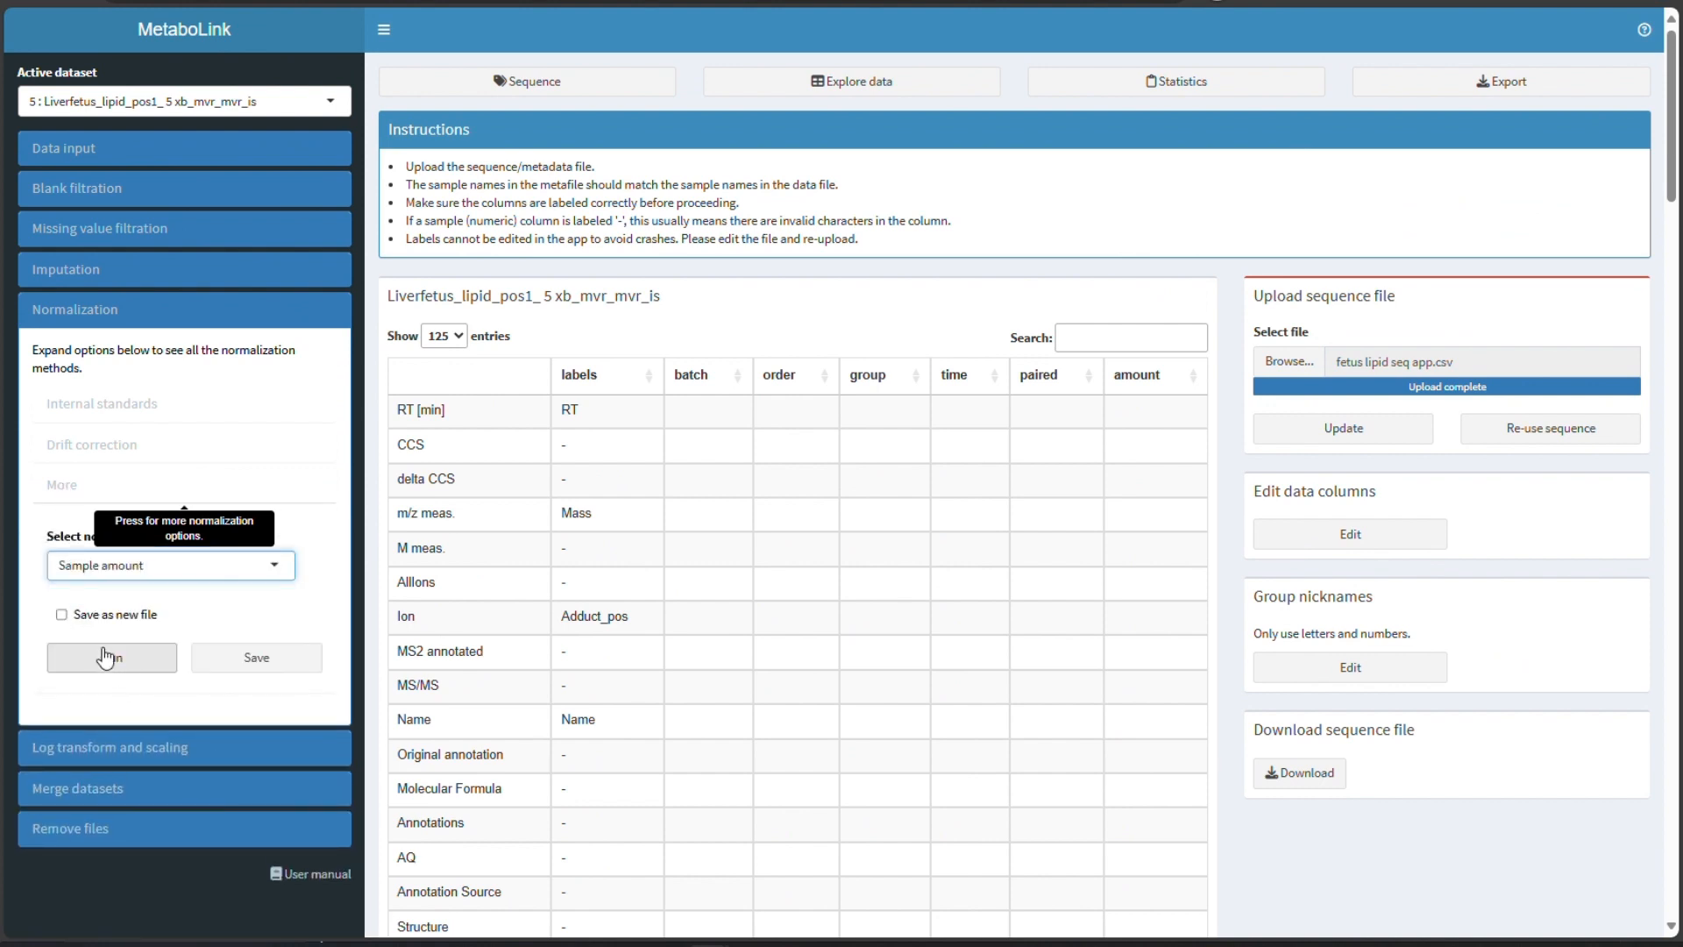
left_click(61, 614)
left_click(111, 657)
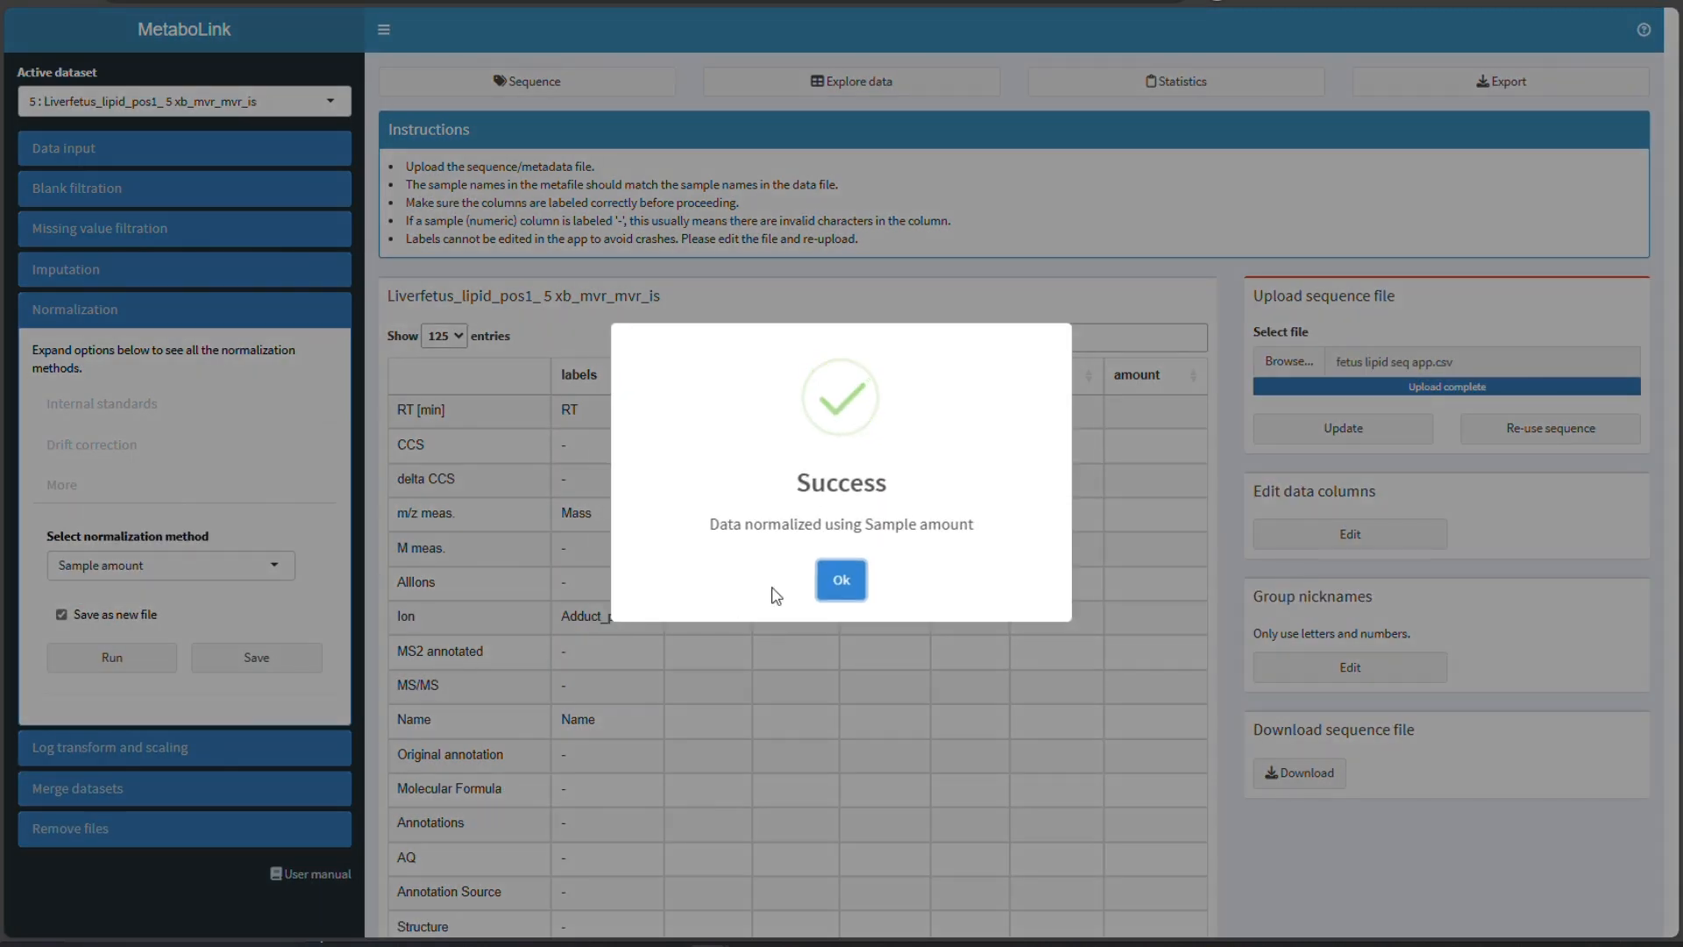
left_click(841, 579)
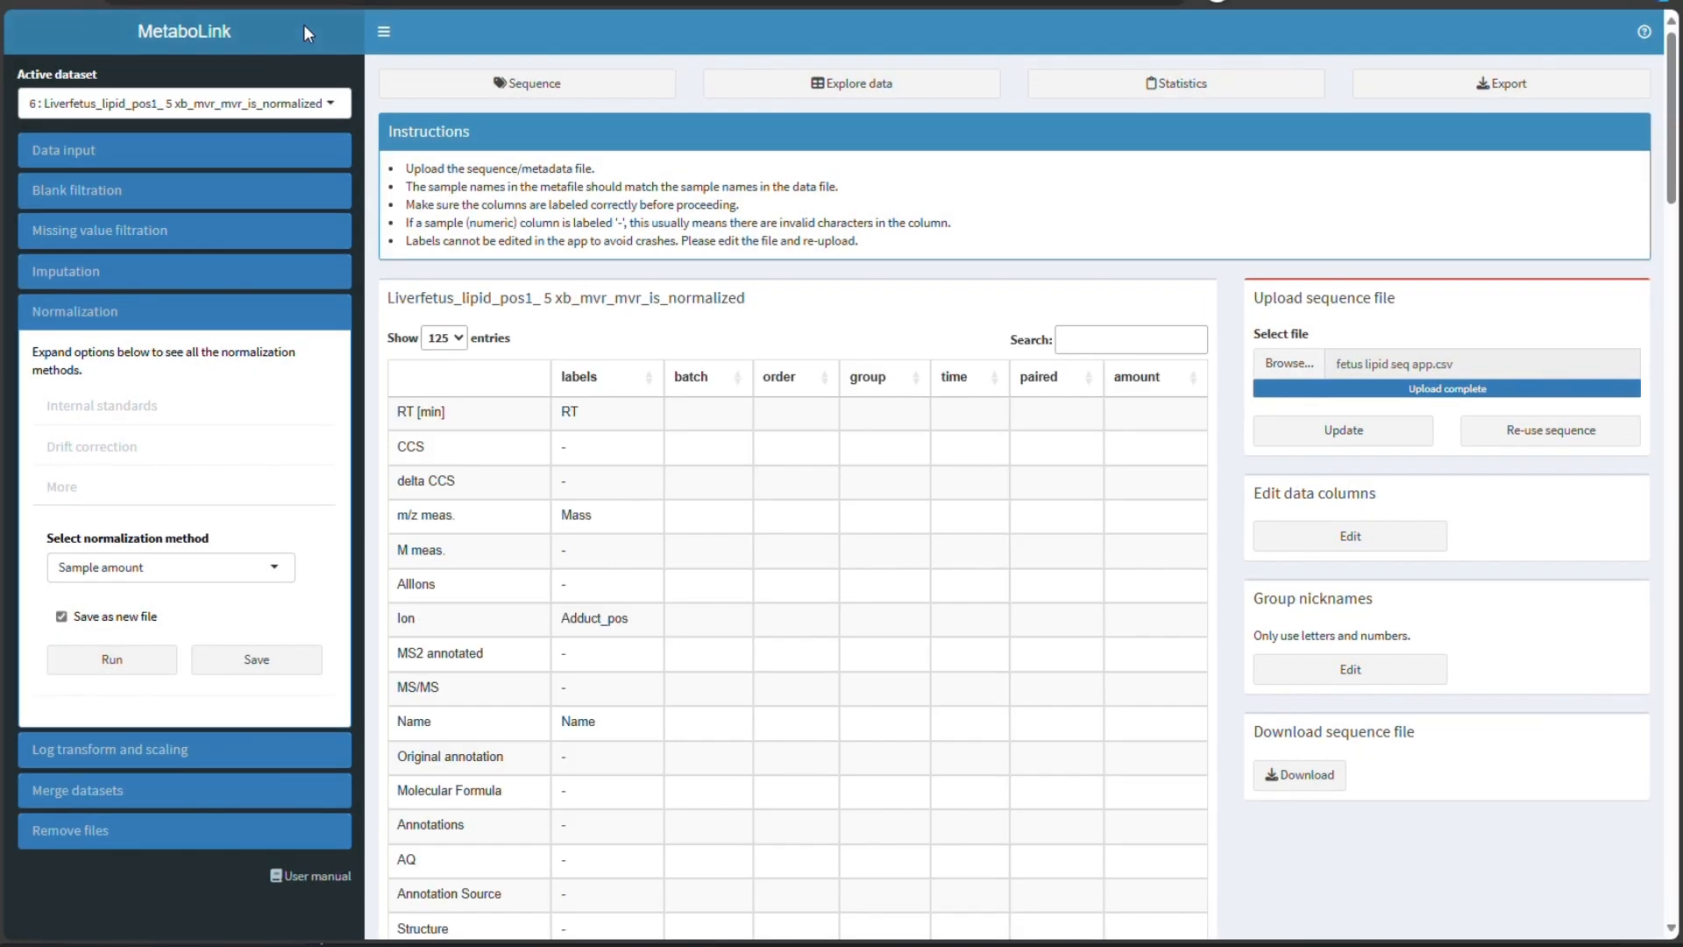
- Open the drift correction options and review the summary of the sample-amount normalized dataset, including missing values in QC samples
left_click(61, 493)
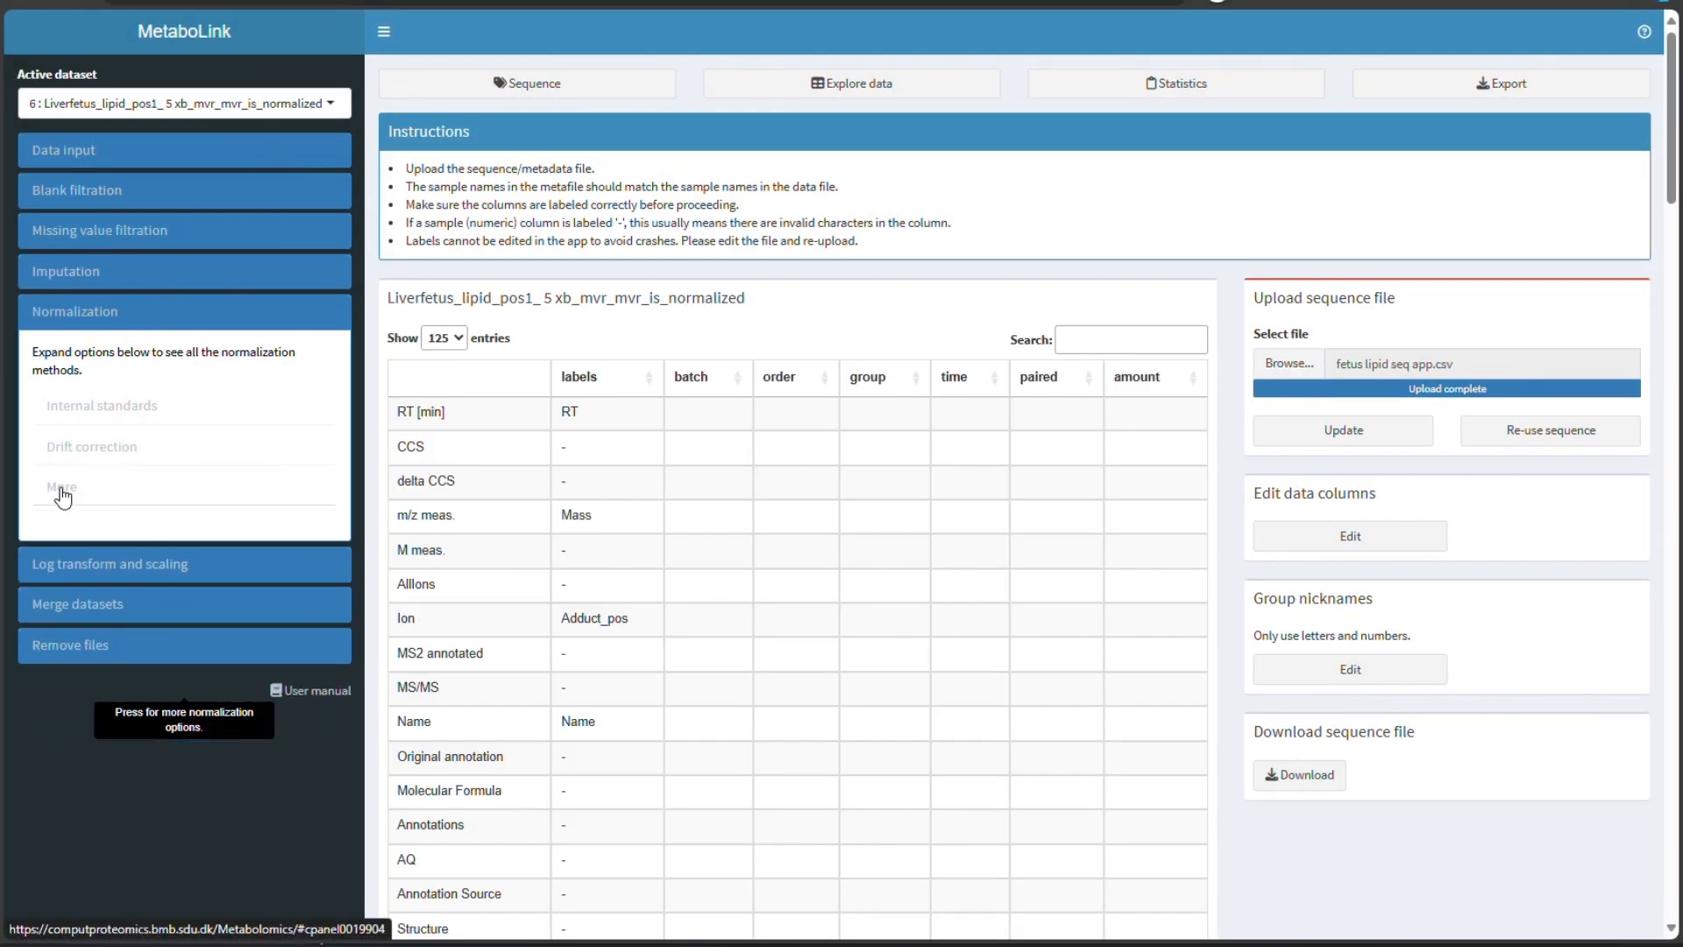
left_click(118, 453)
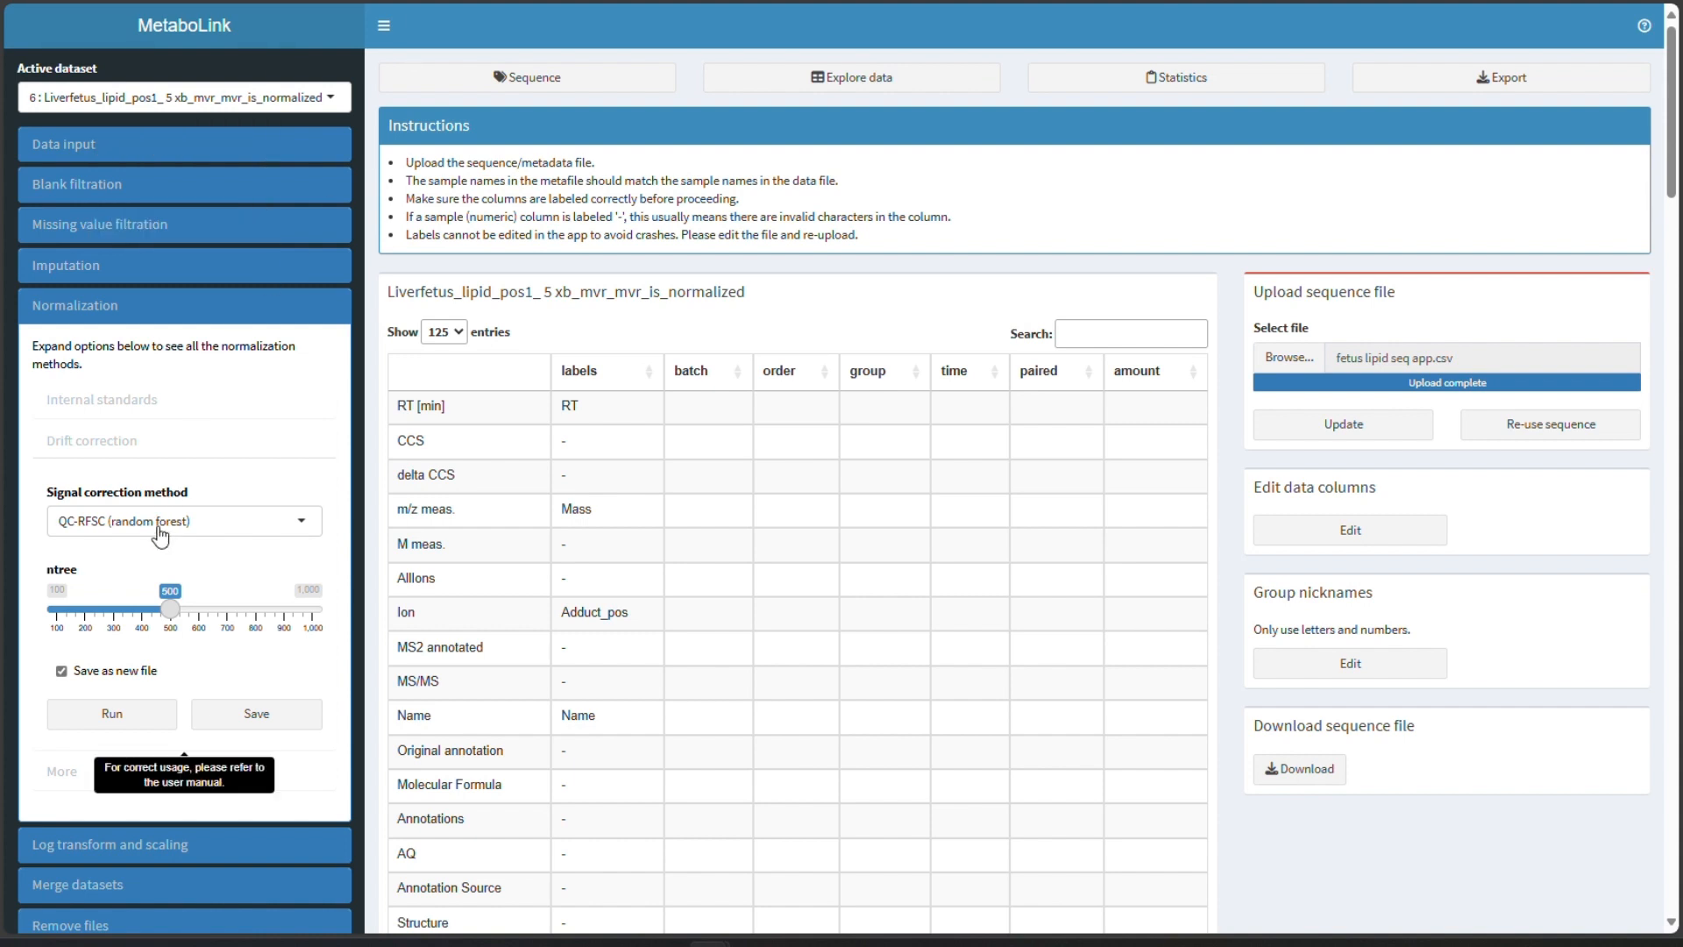
left_click(802, 83)
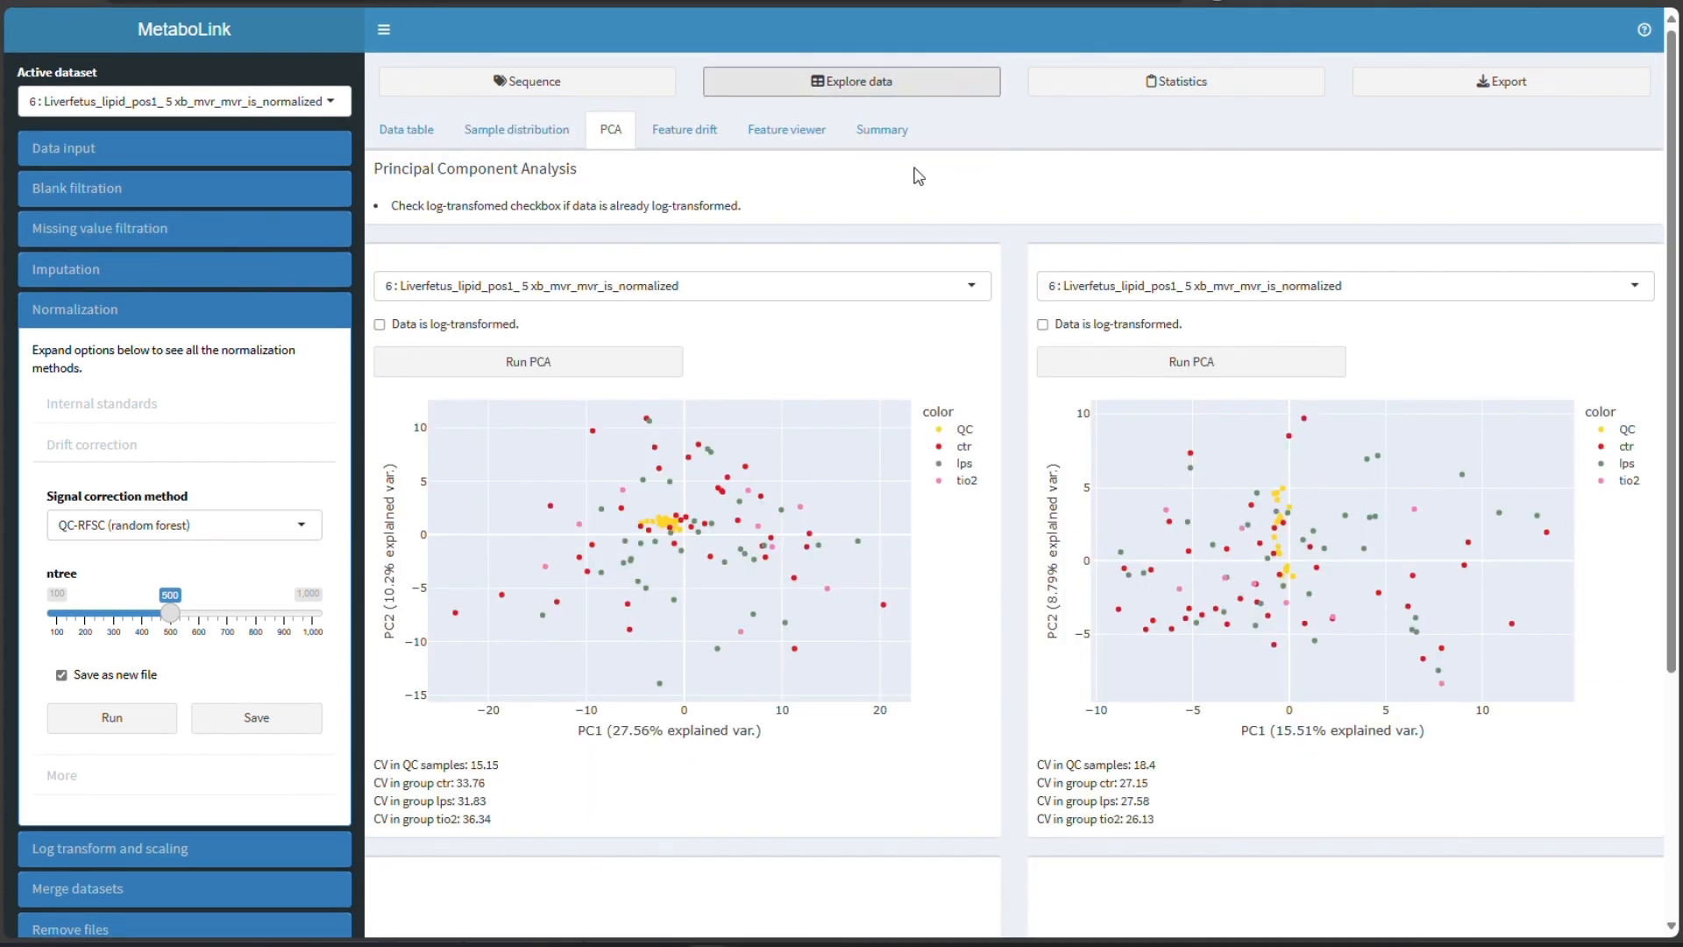
left_click(887, 136)
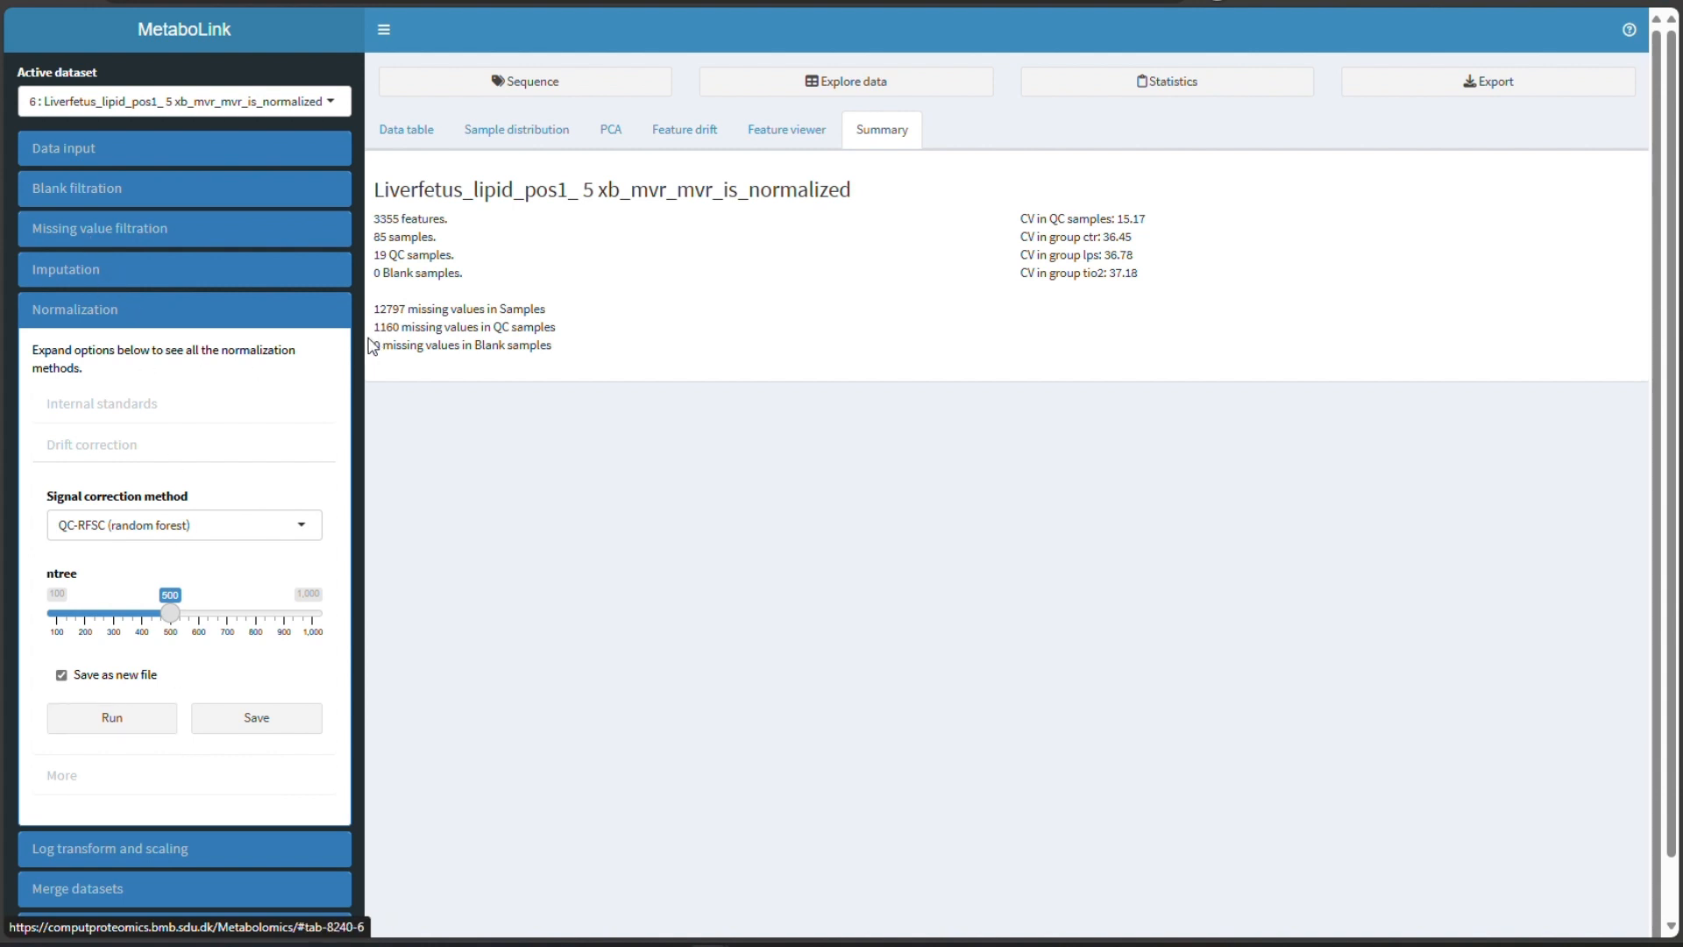
left_click_drag(557, 327, 368, 336)
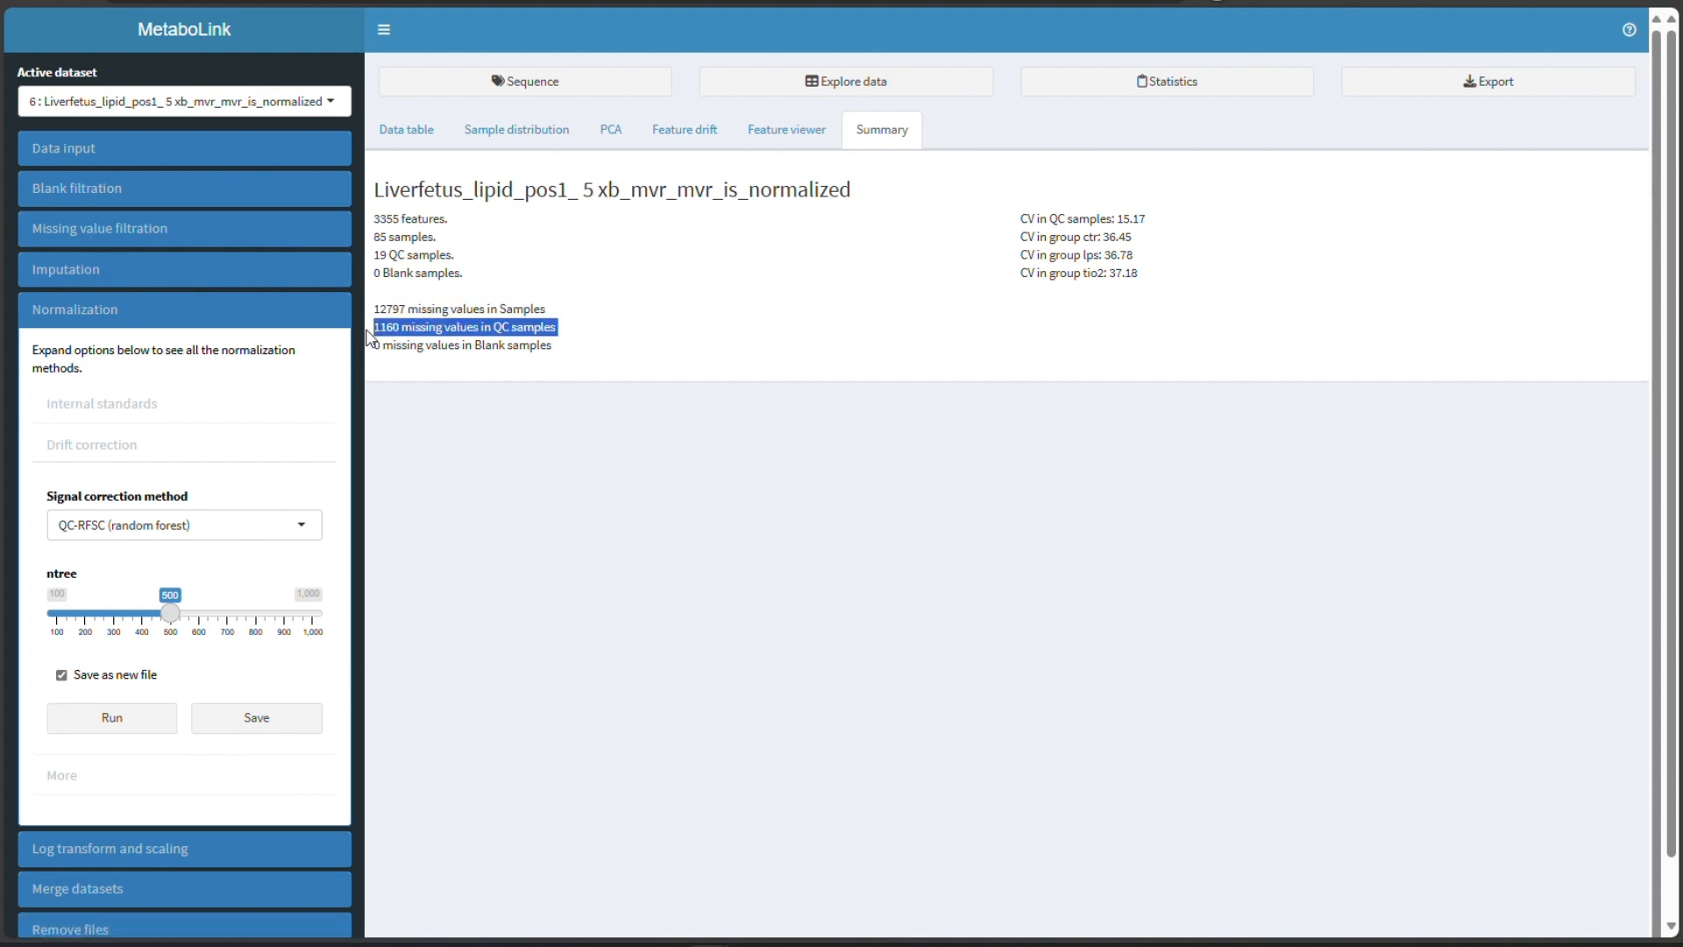
left_click(541, 363)
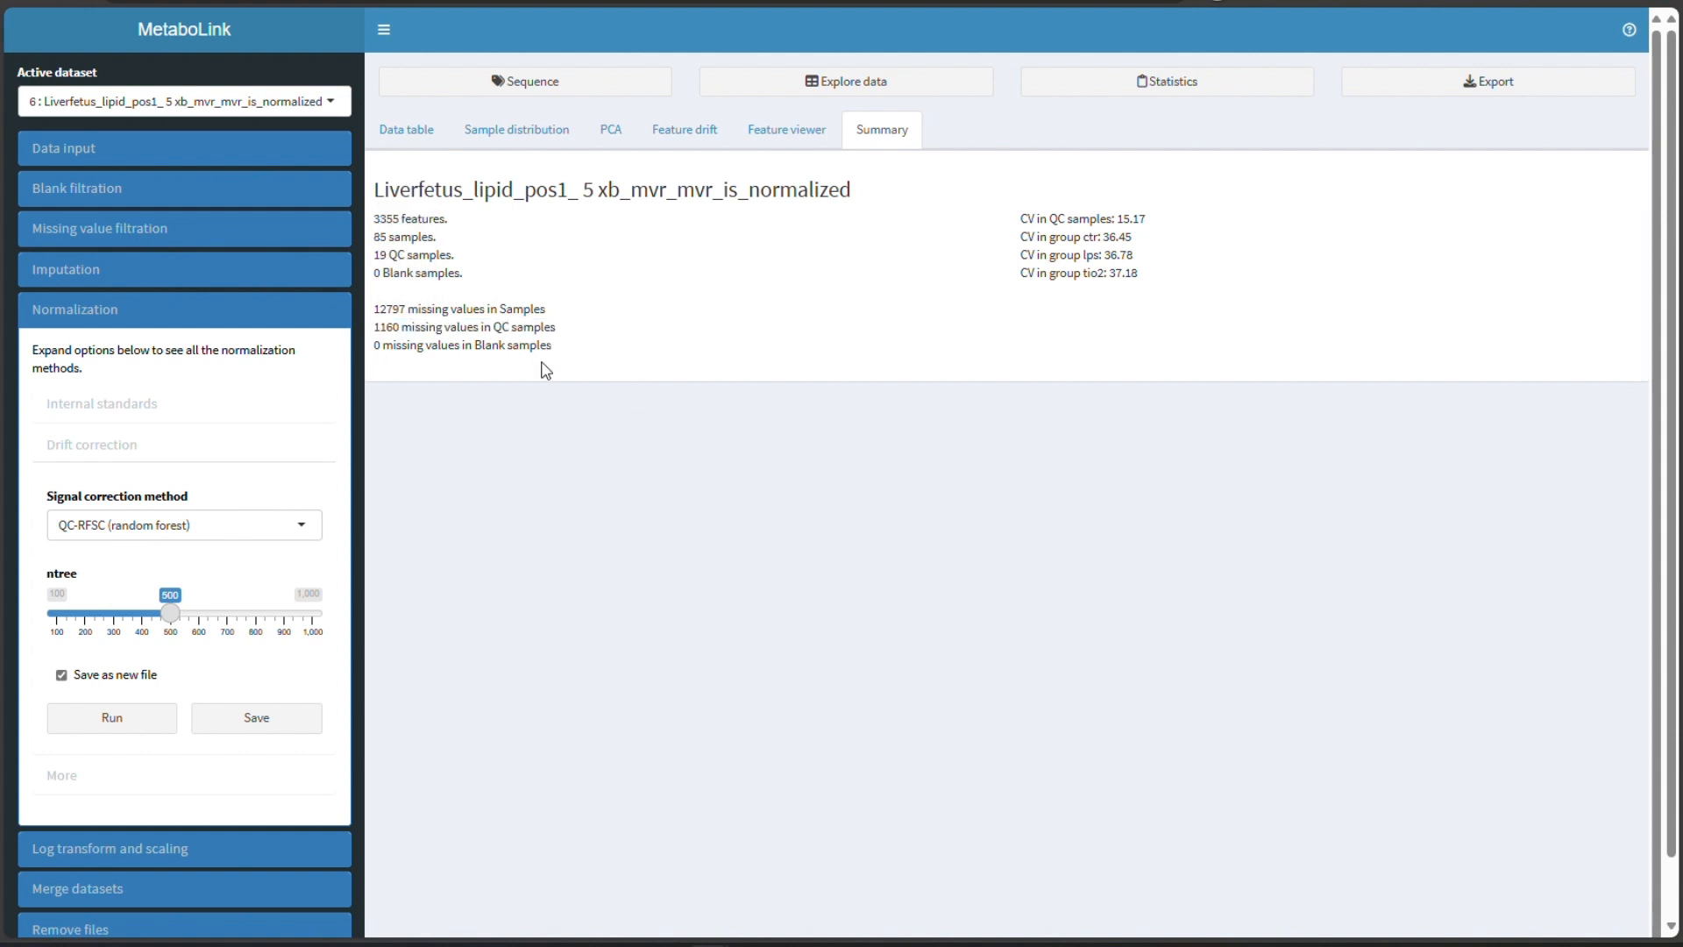
- Impute missing values with KNN and save the imputed data as a new file
left_click(63, 277)
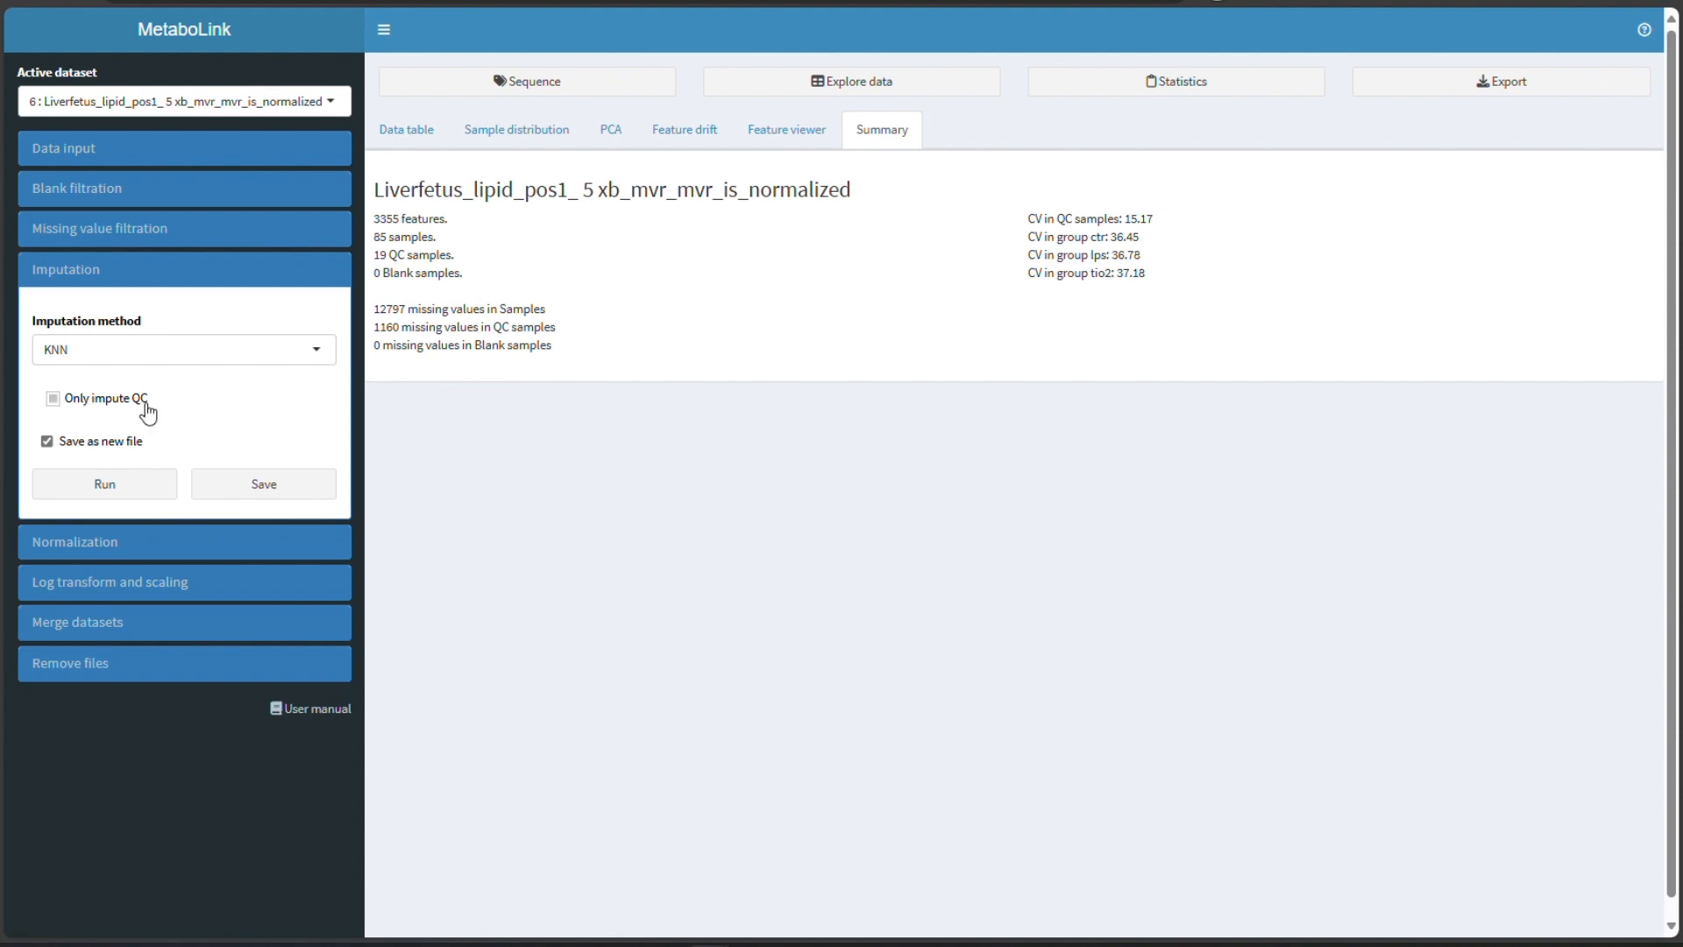
left_click(124, 496)
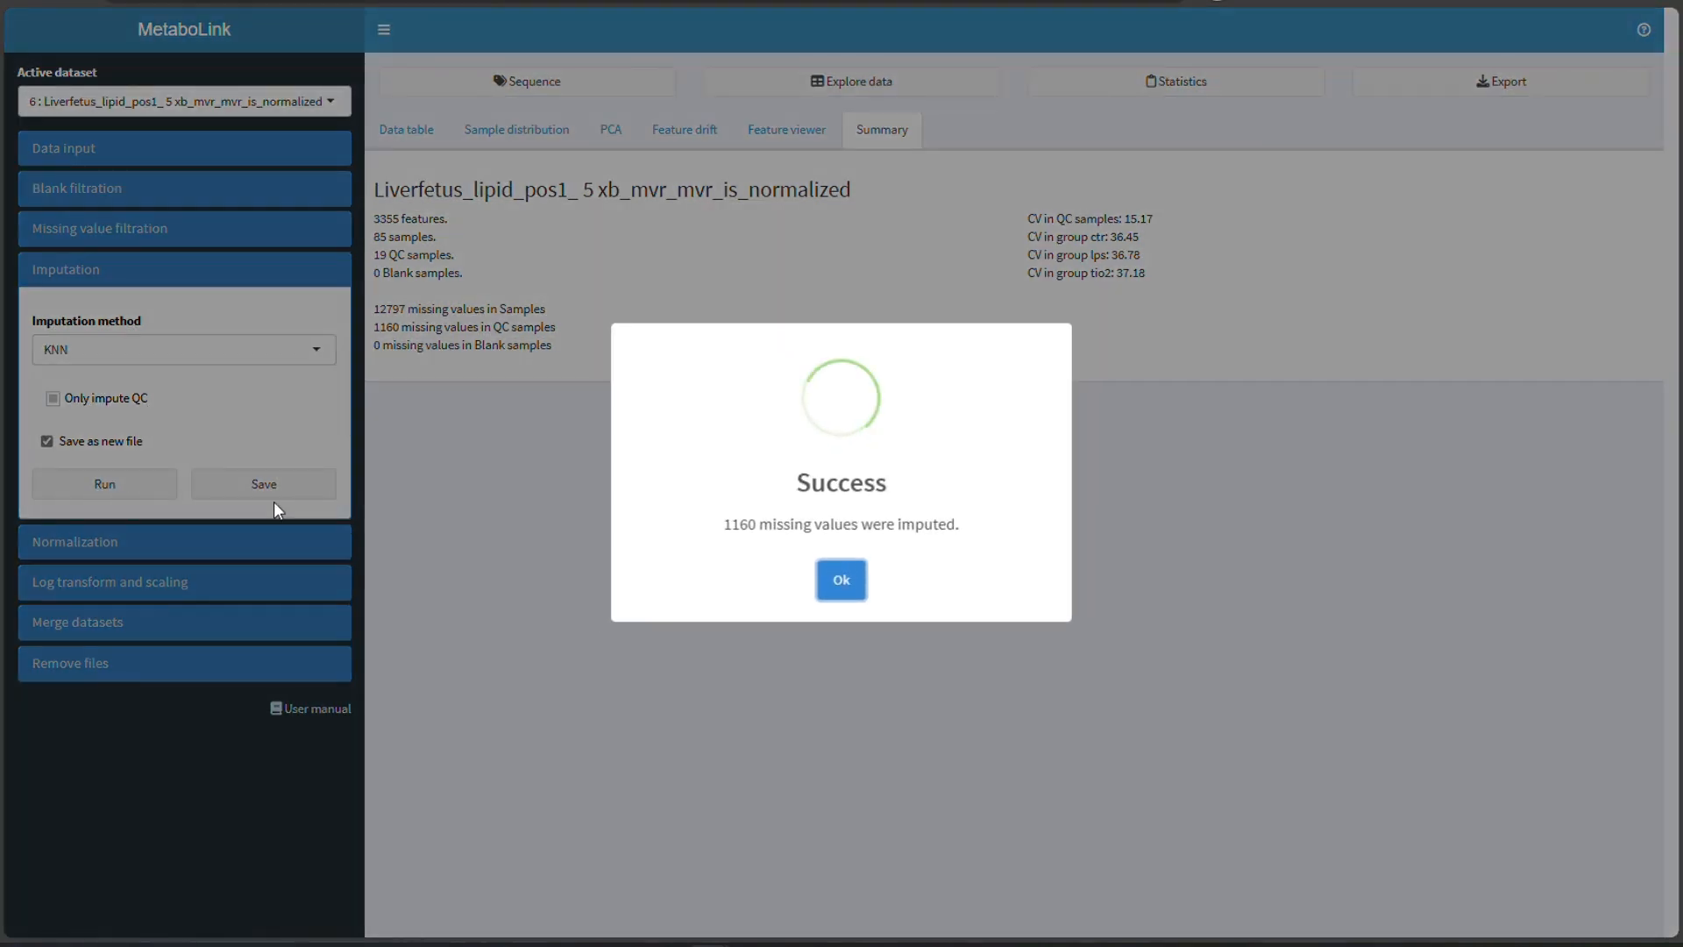
left_click(842, 595)
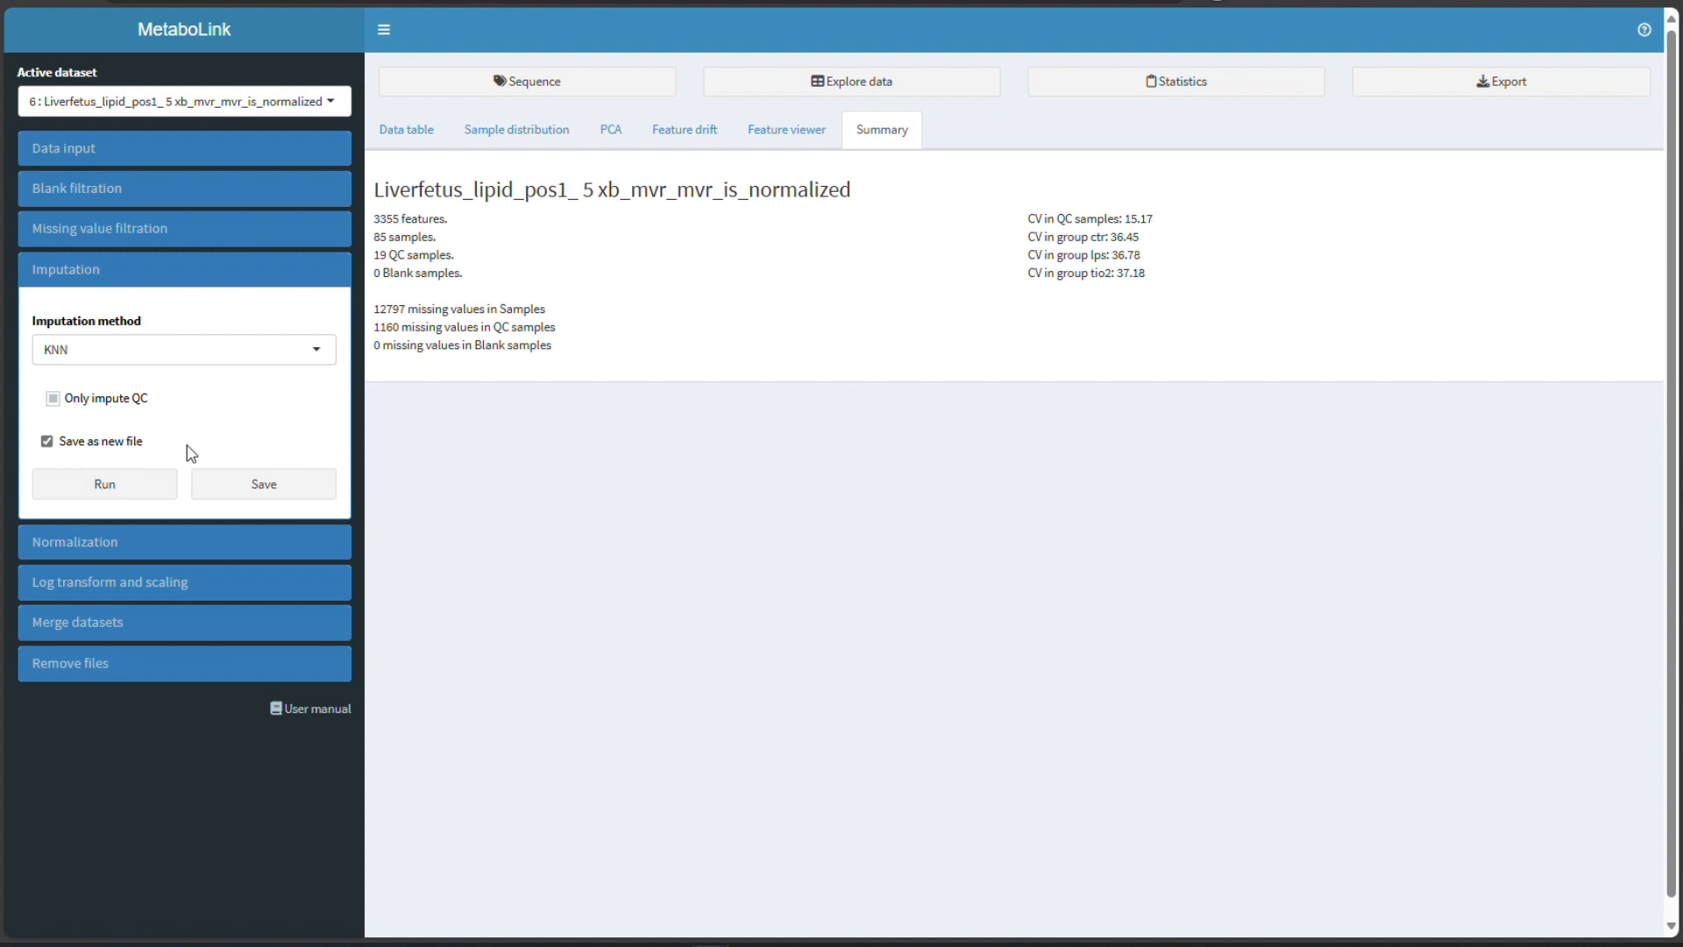
left_click(246, 481)
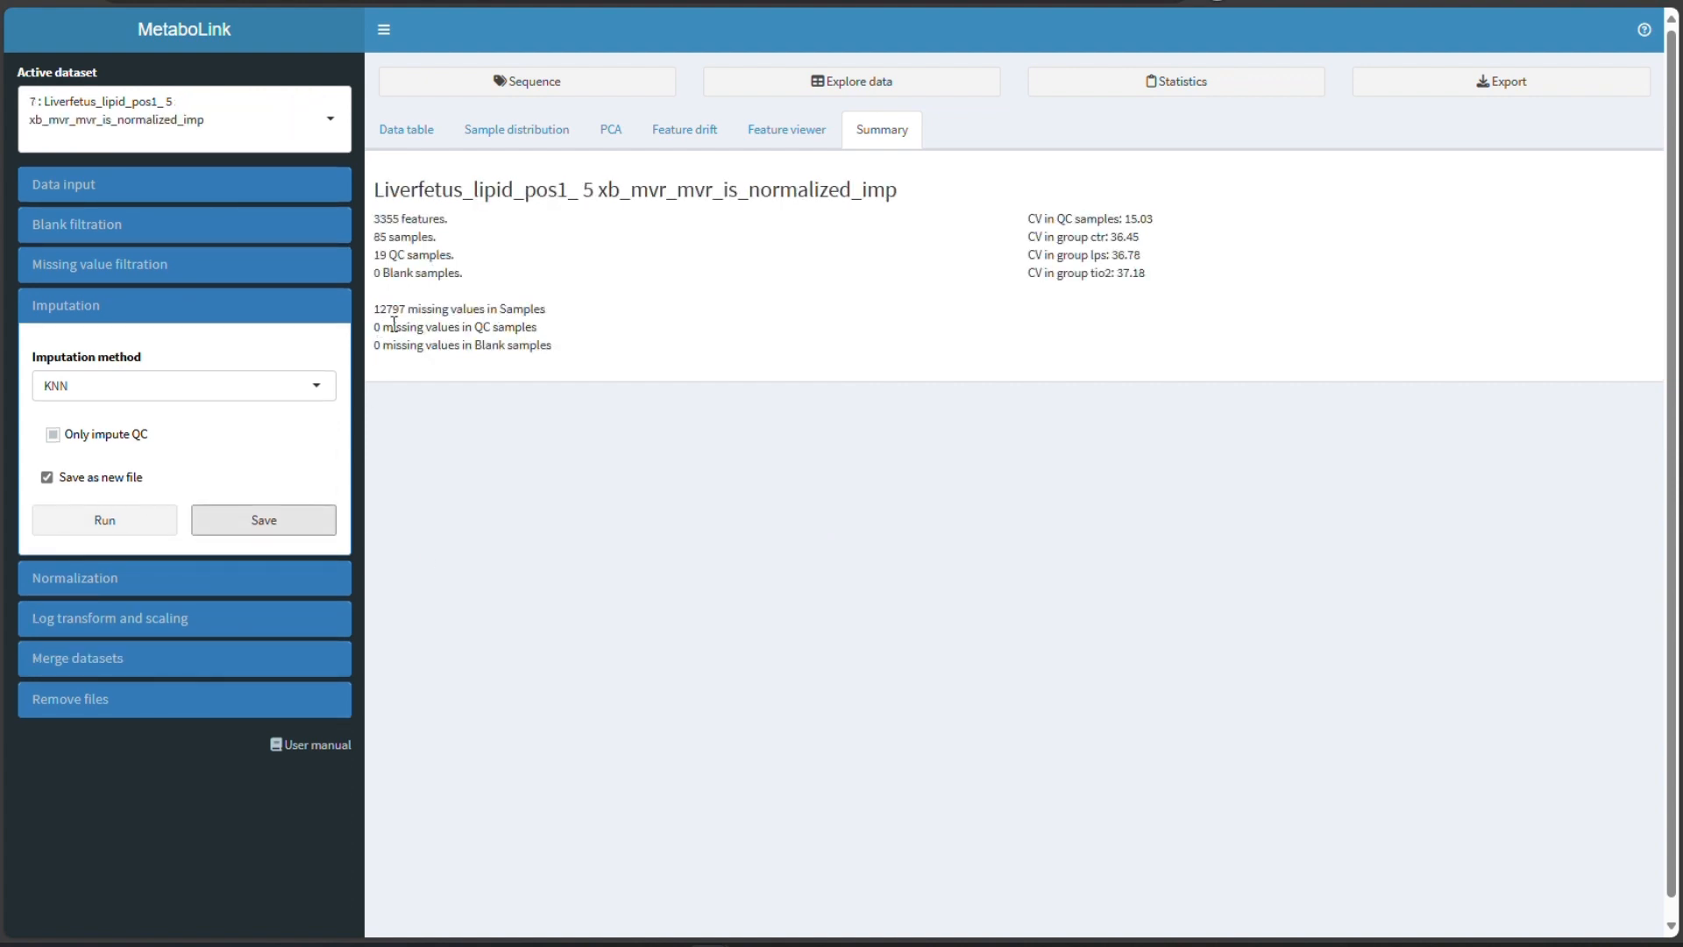
- Run QC-RFSC (random forest) drift correction with ntree 500 on the imputed dataset
left_click(44, 309)
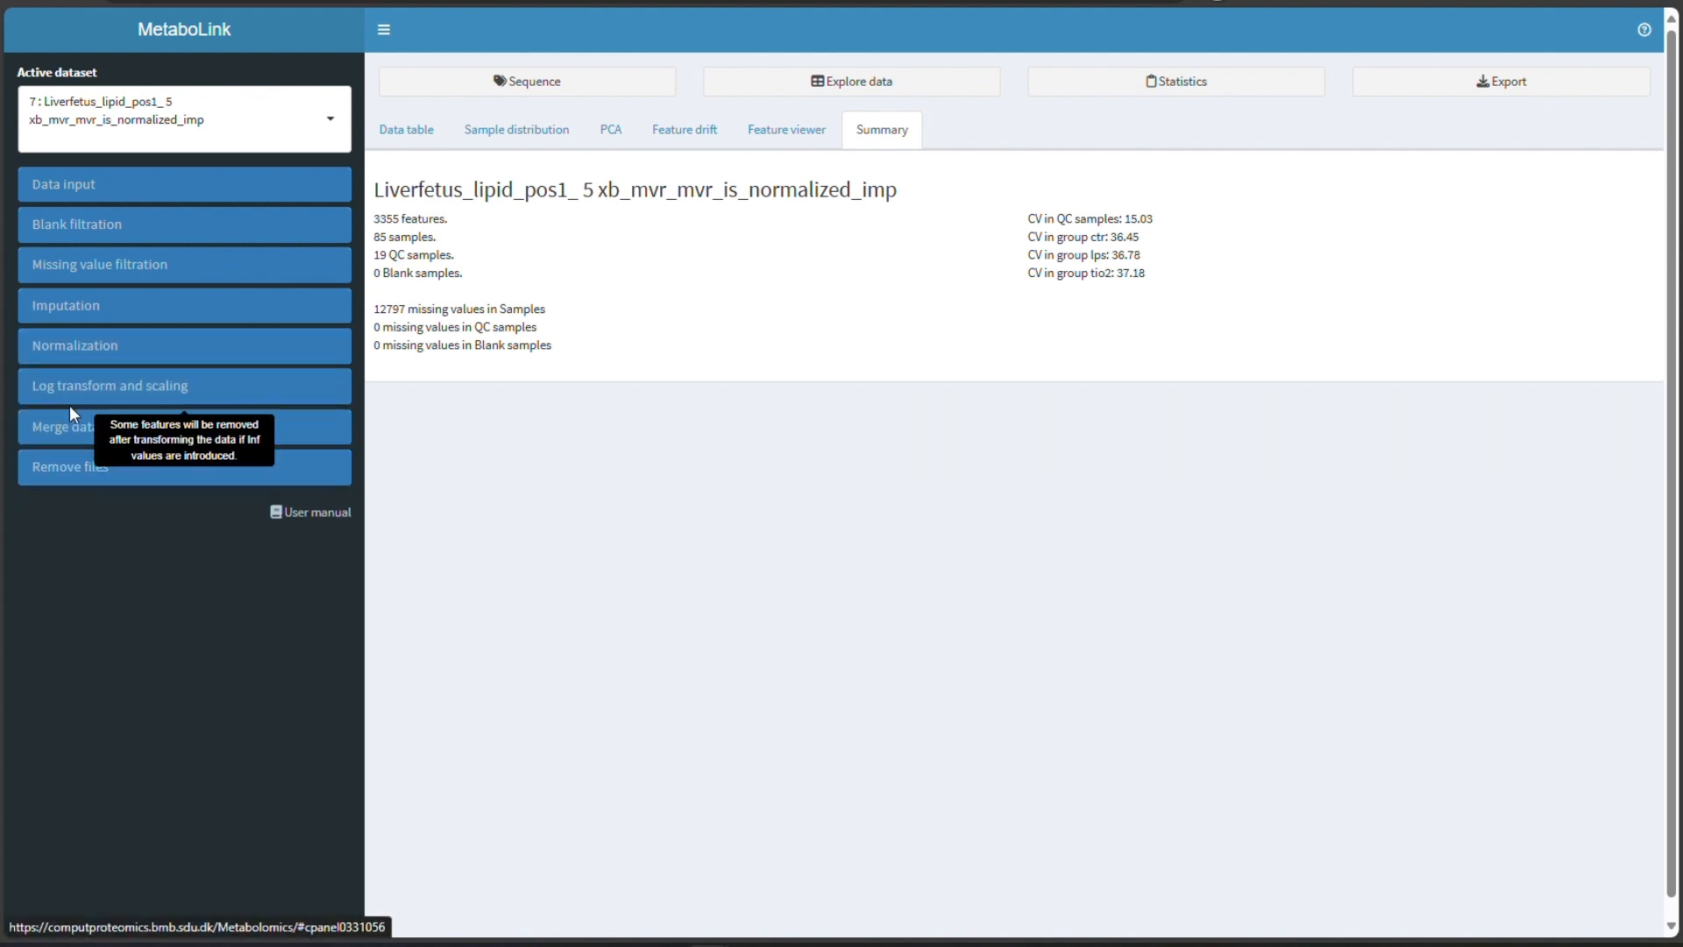
left_click(86, 358)
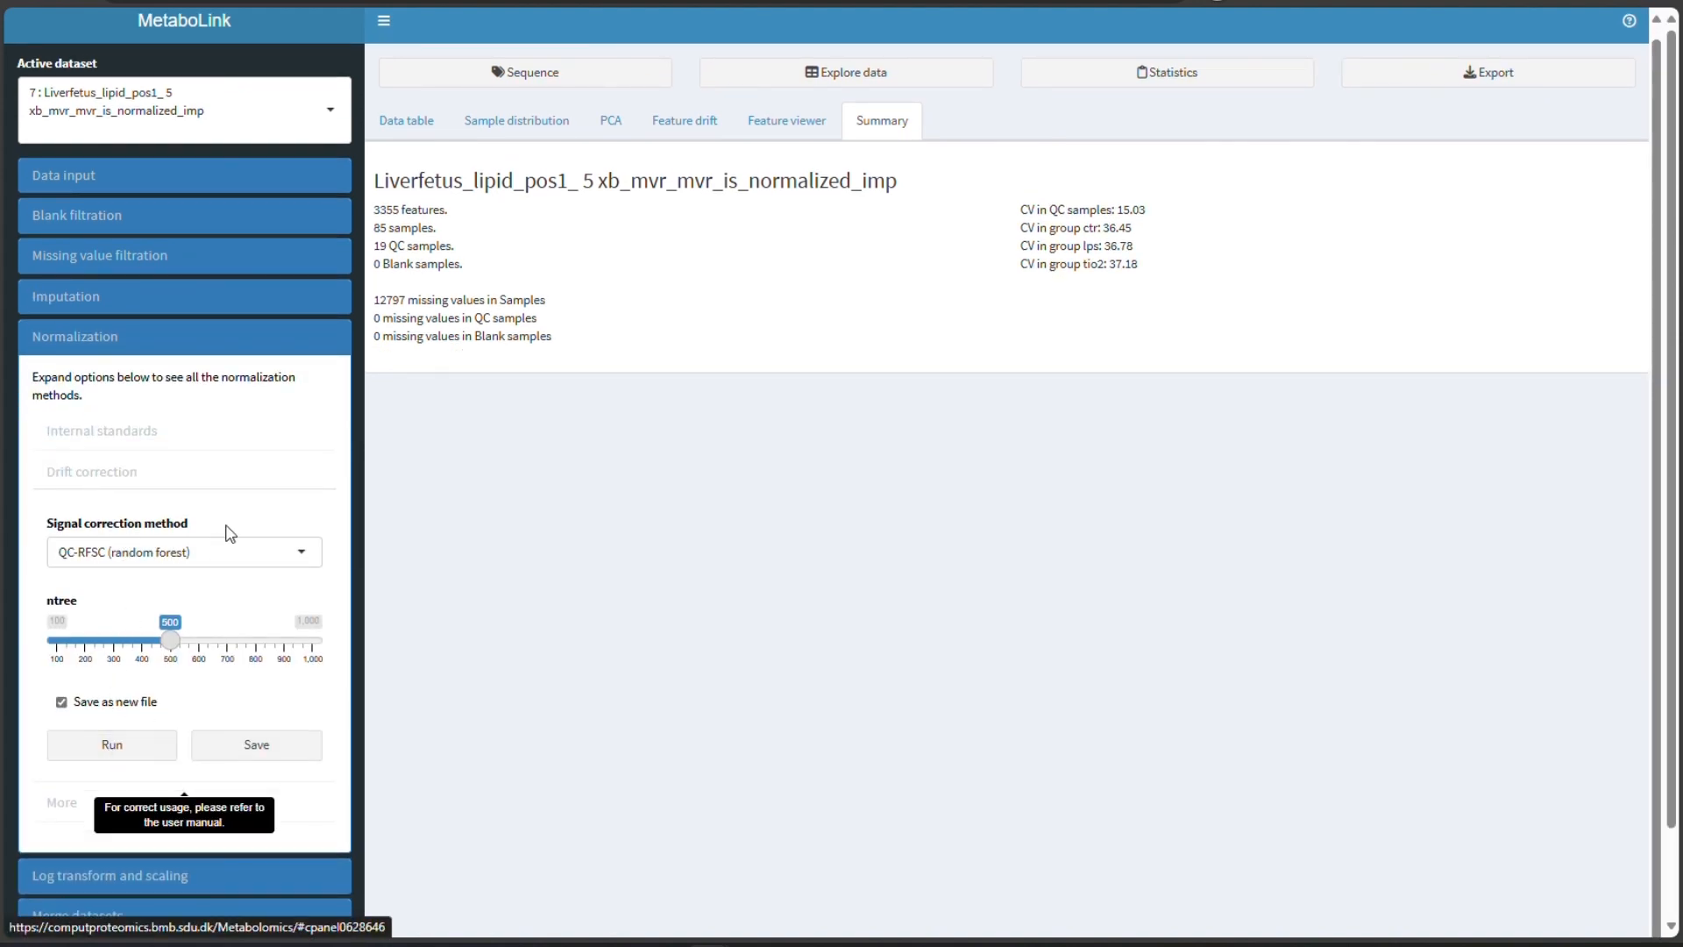
left_click(215, 552)
left_click(201, 609)
left_click(216, 569)
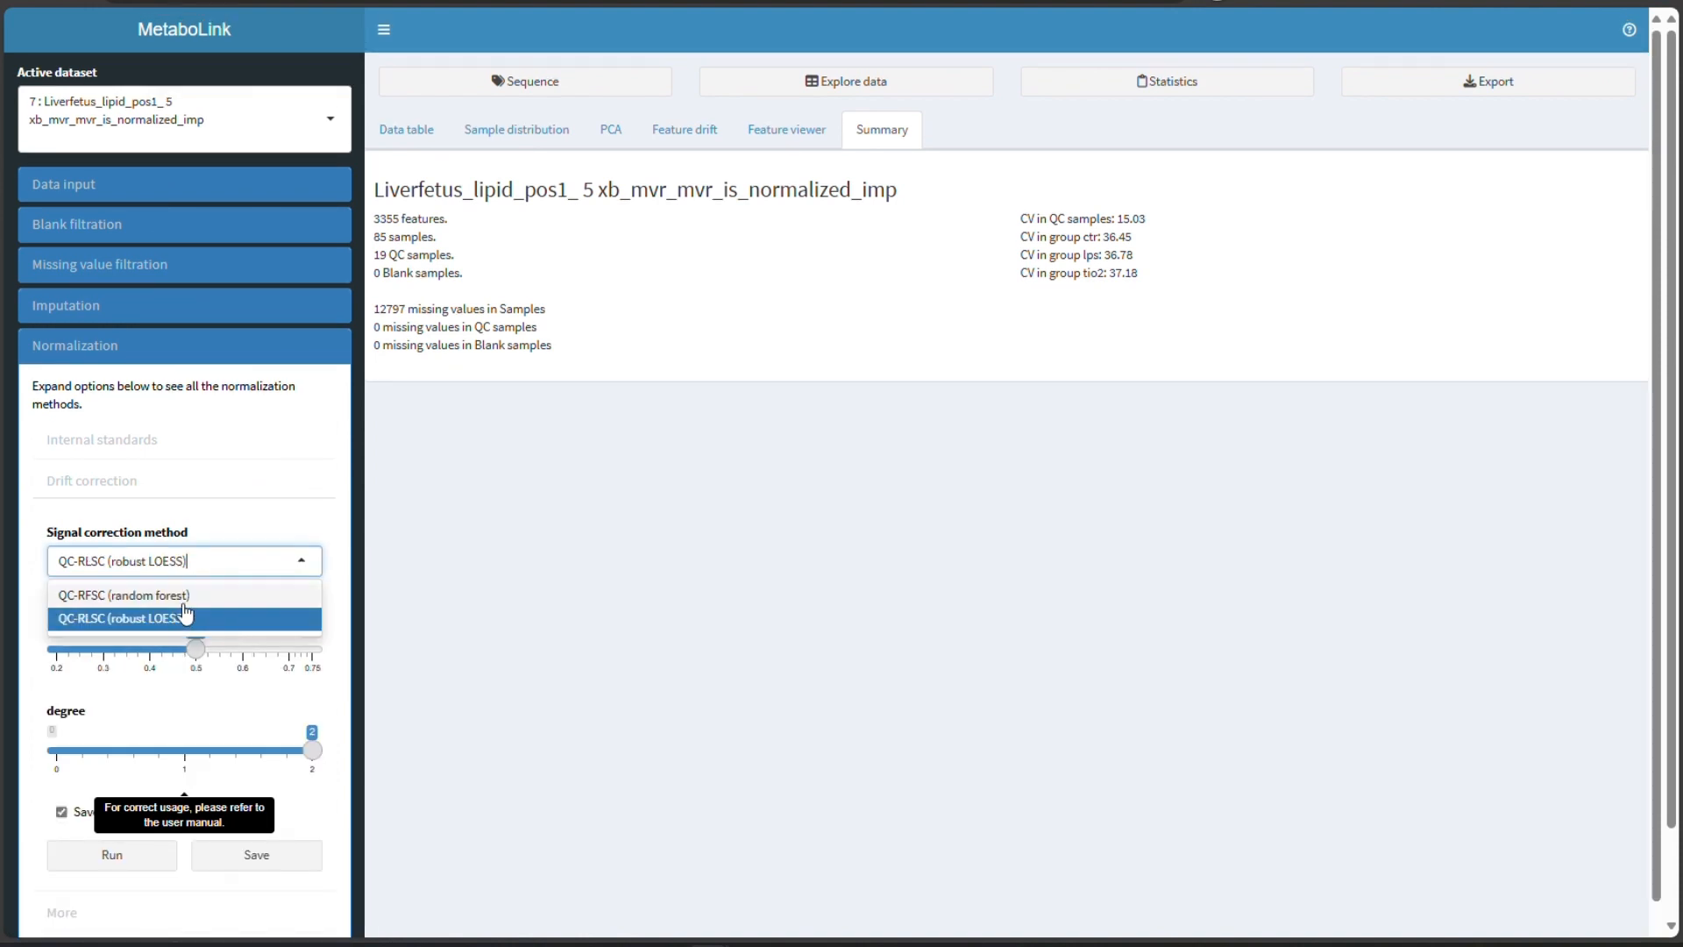
left_click(187, 596)
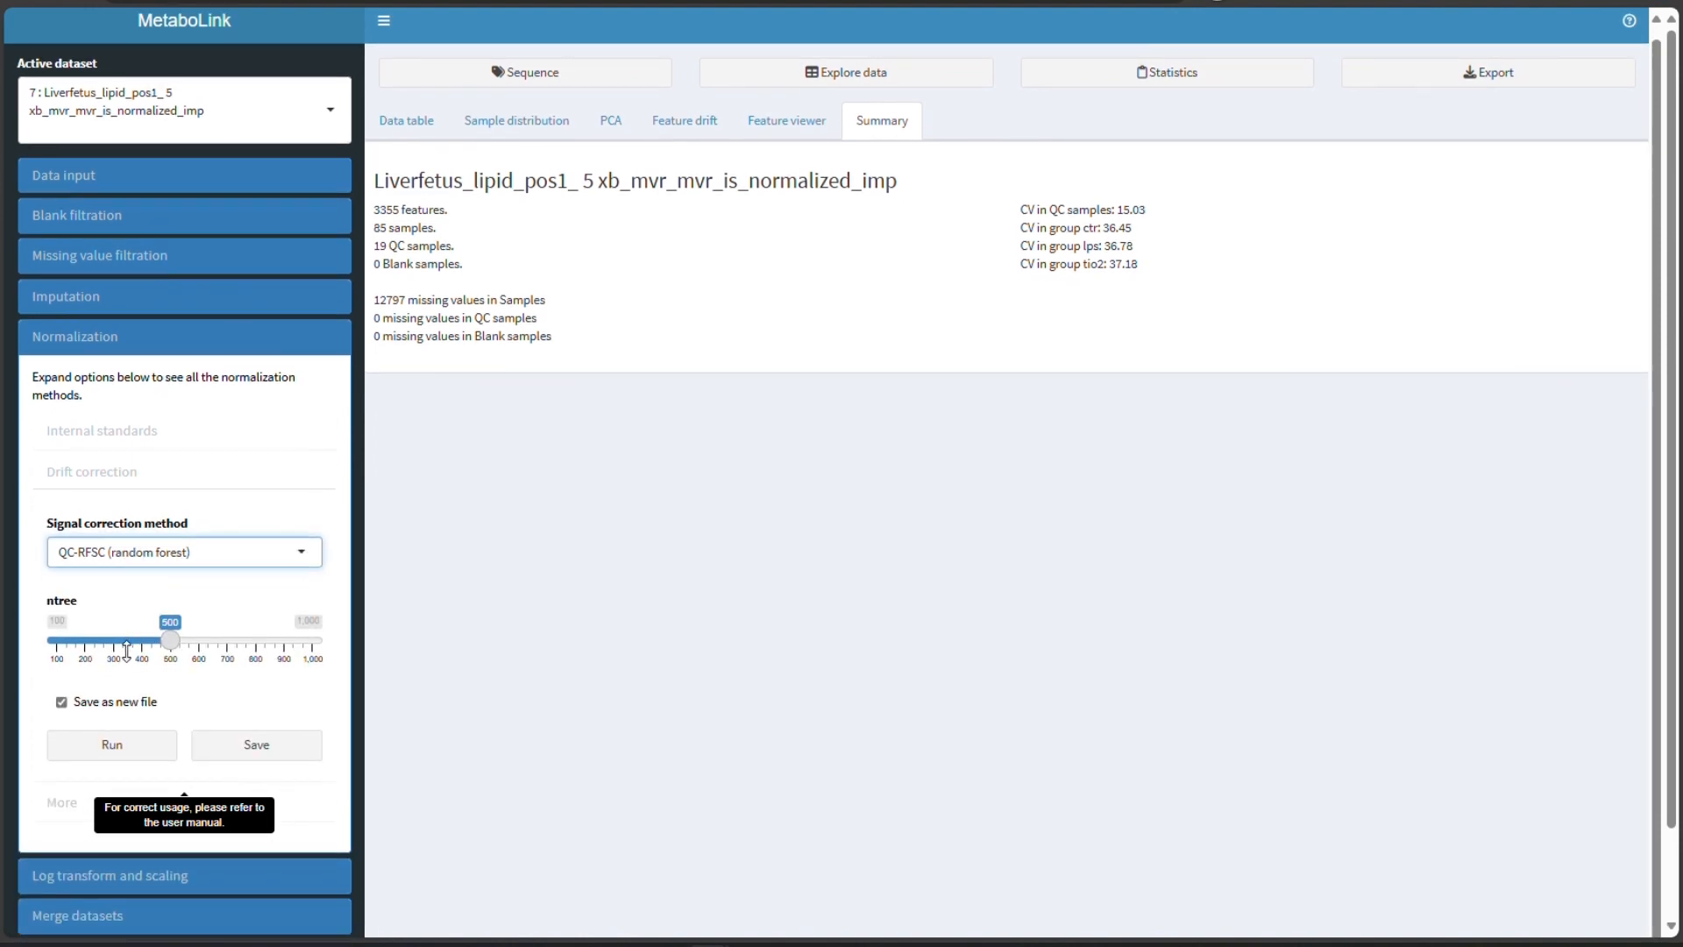
left_click(114, 747)
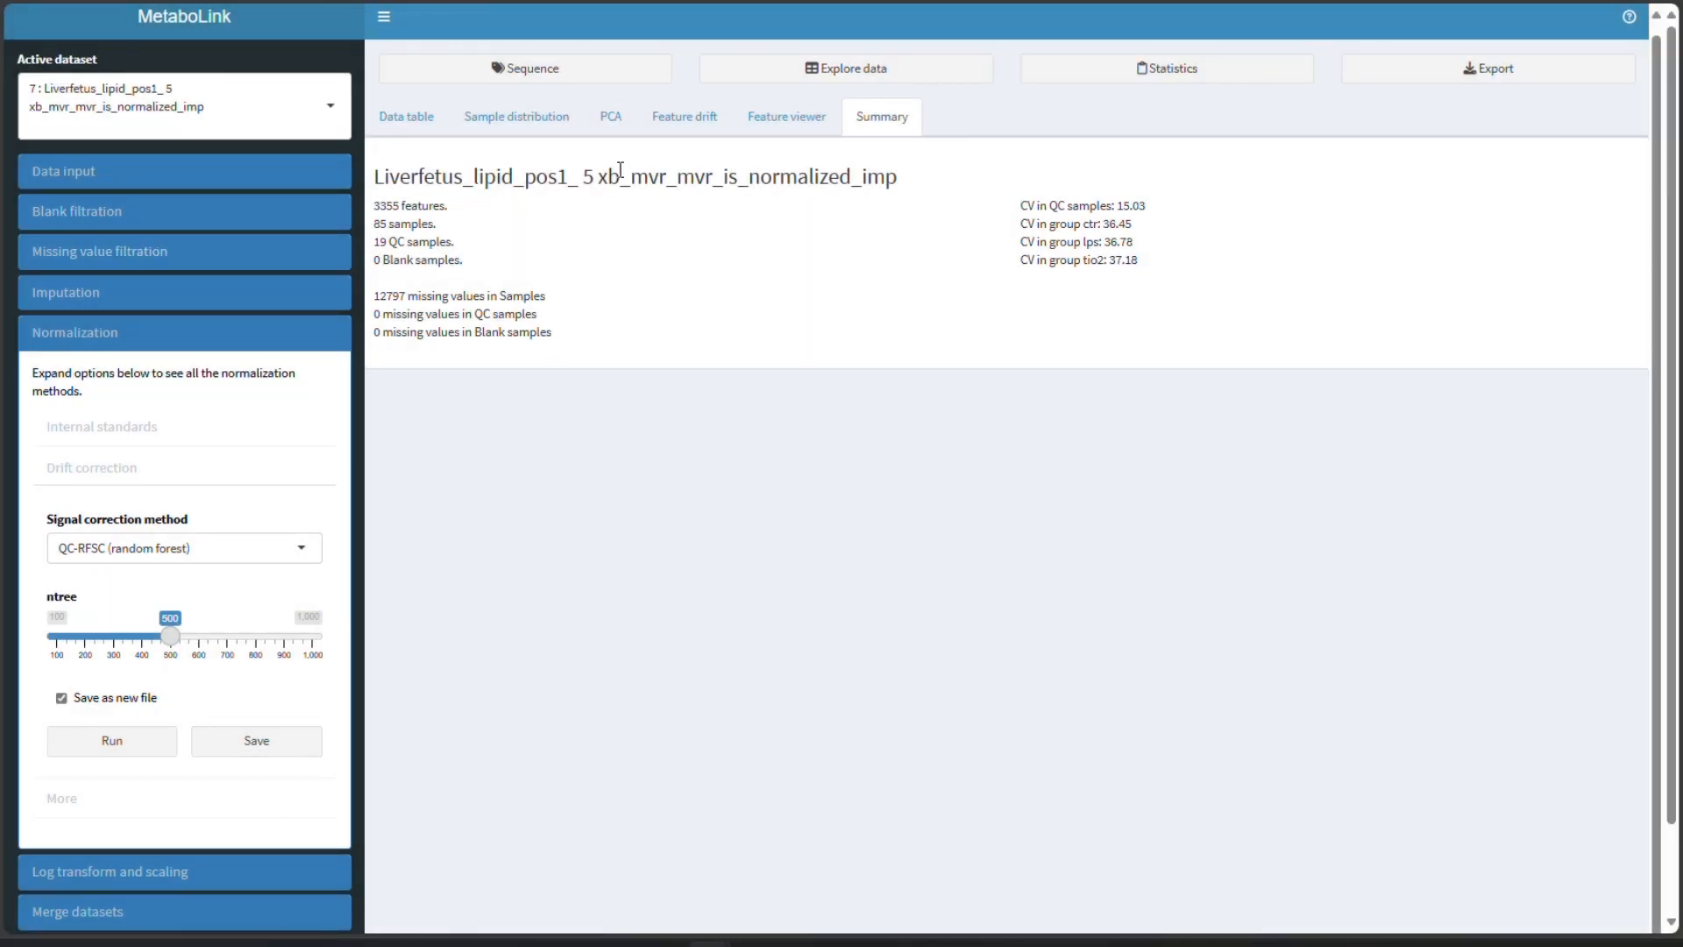
- Run PCA on the unsaved drift-corrected data and select its QC sample CV value
left_click(633, 129)
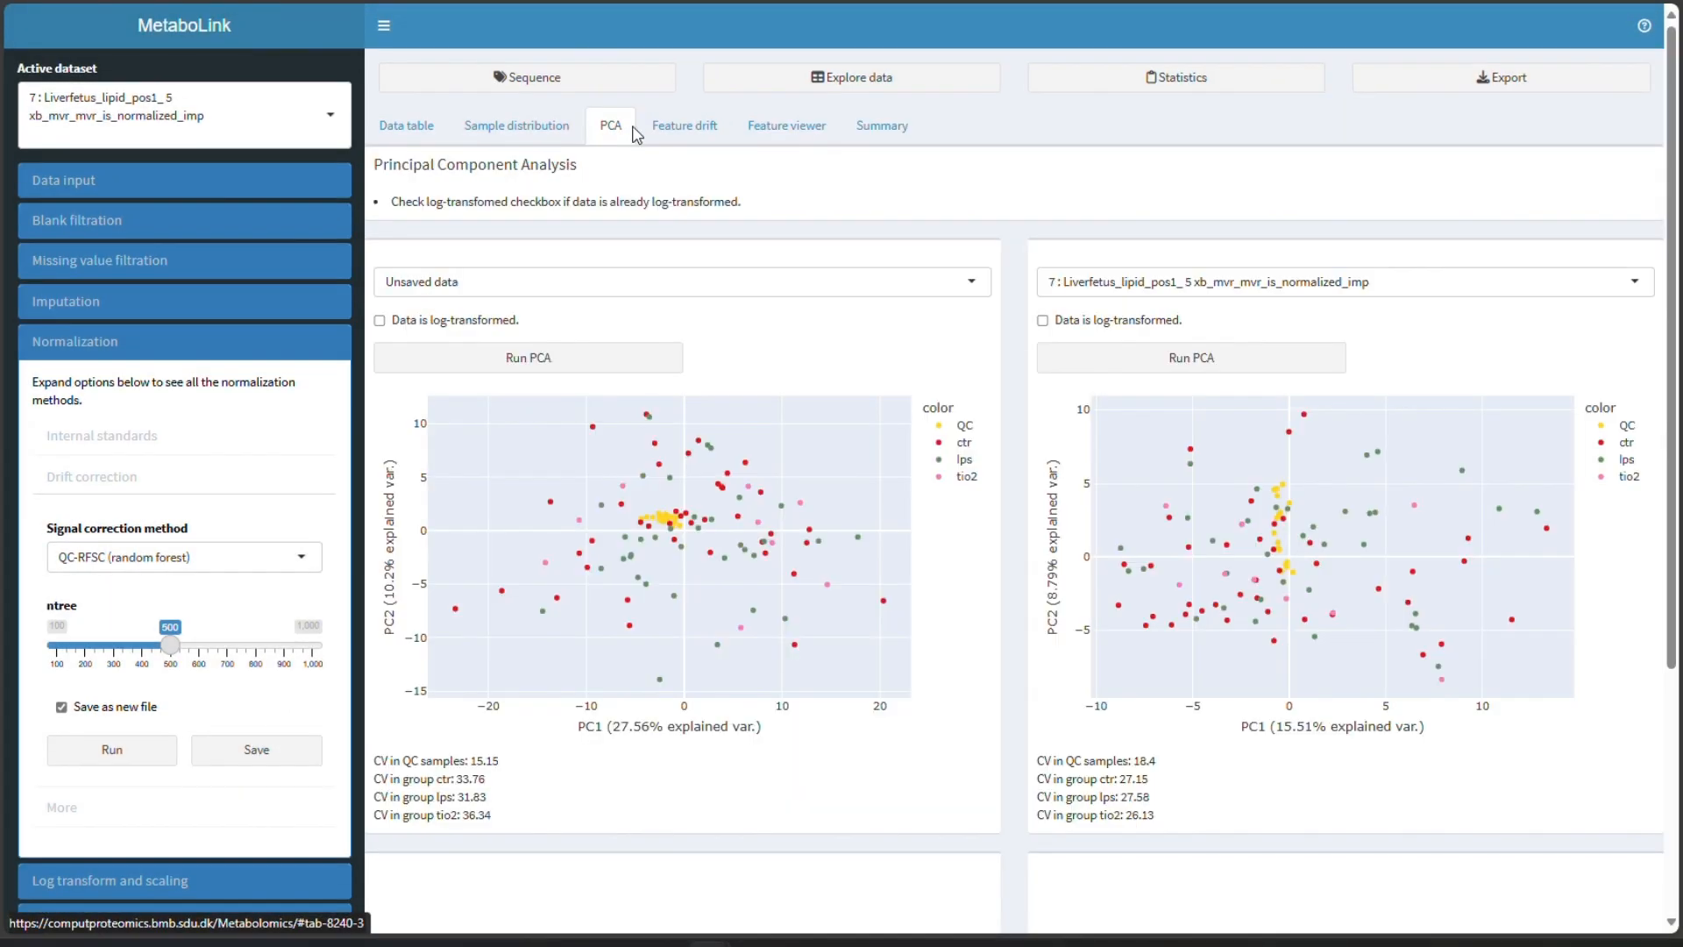
left_click(524, 362)
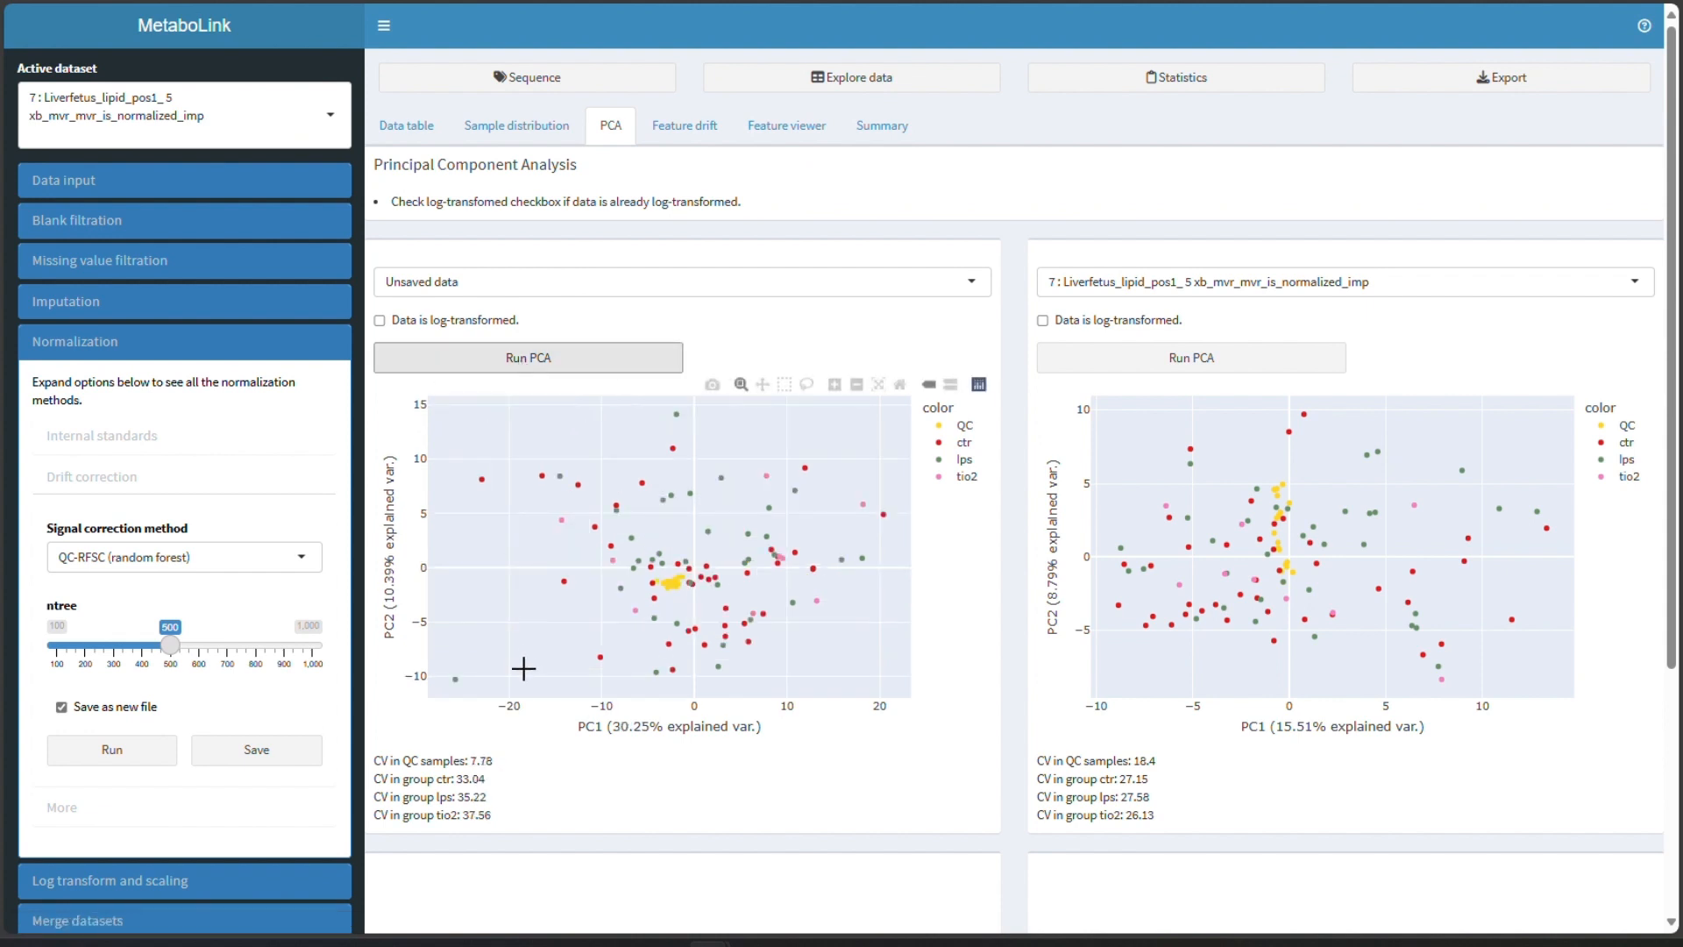
left_click_drag(374, 760, 490, 756)
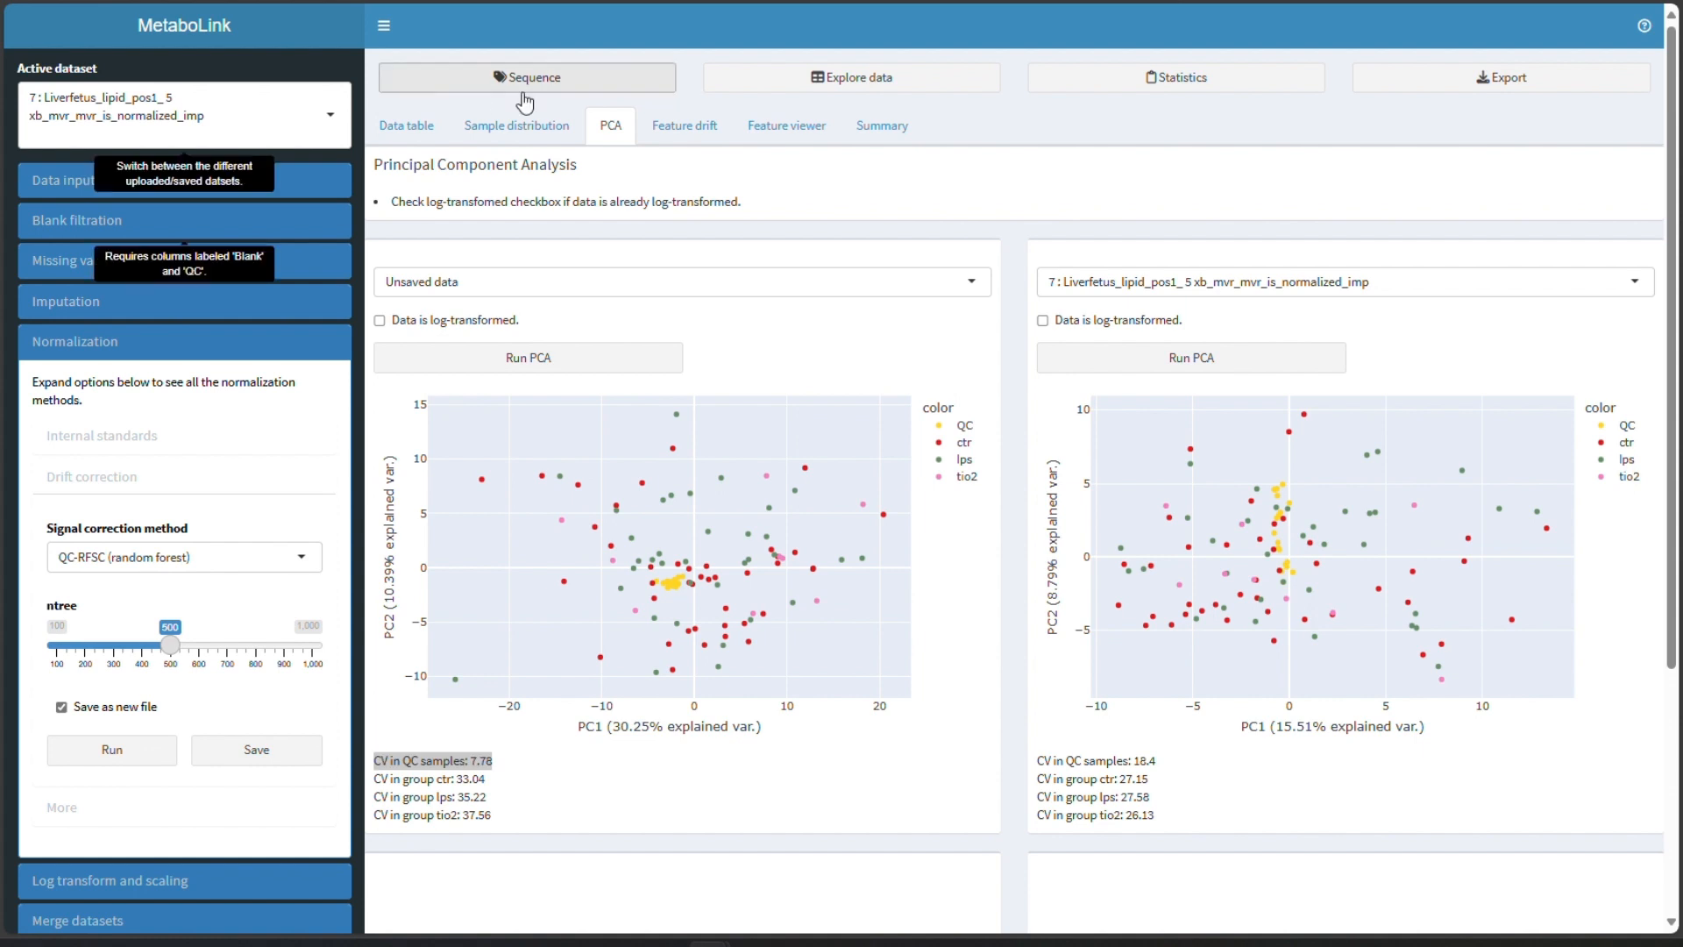
left_click(643, 800)
scroll(643, 801, "down", 1)
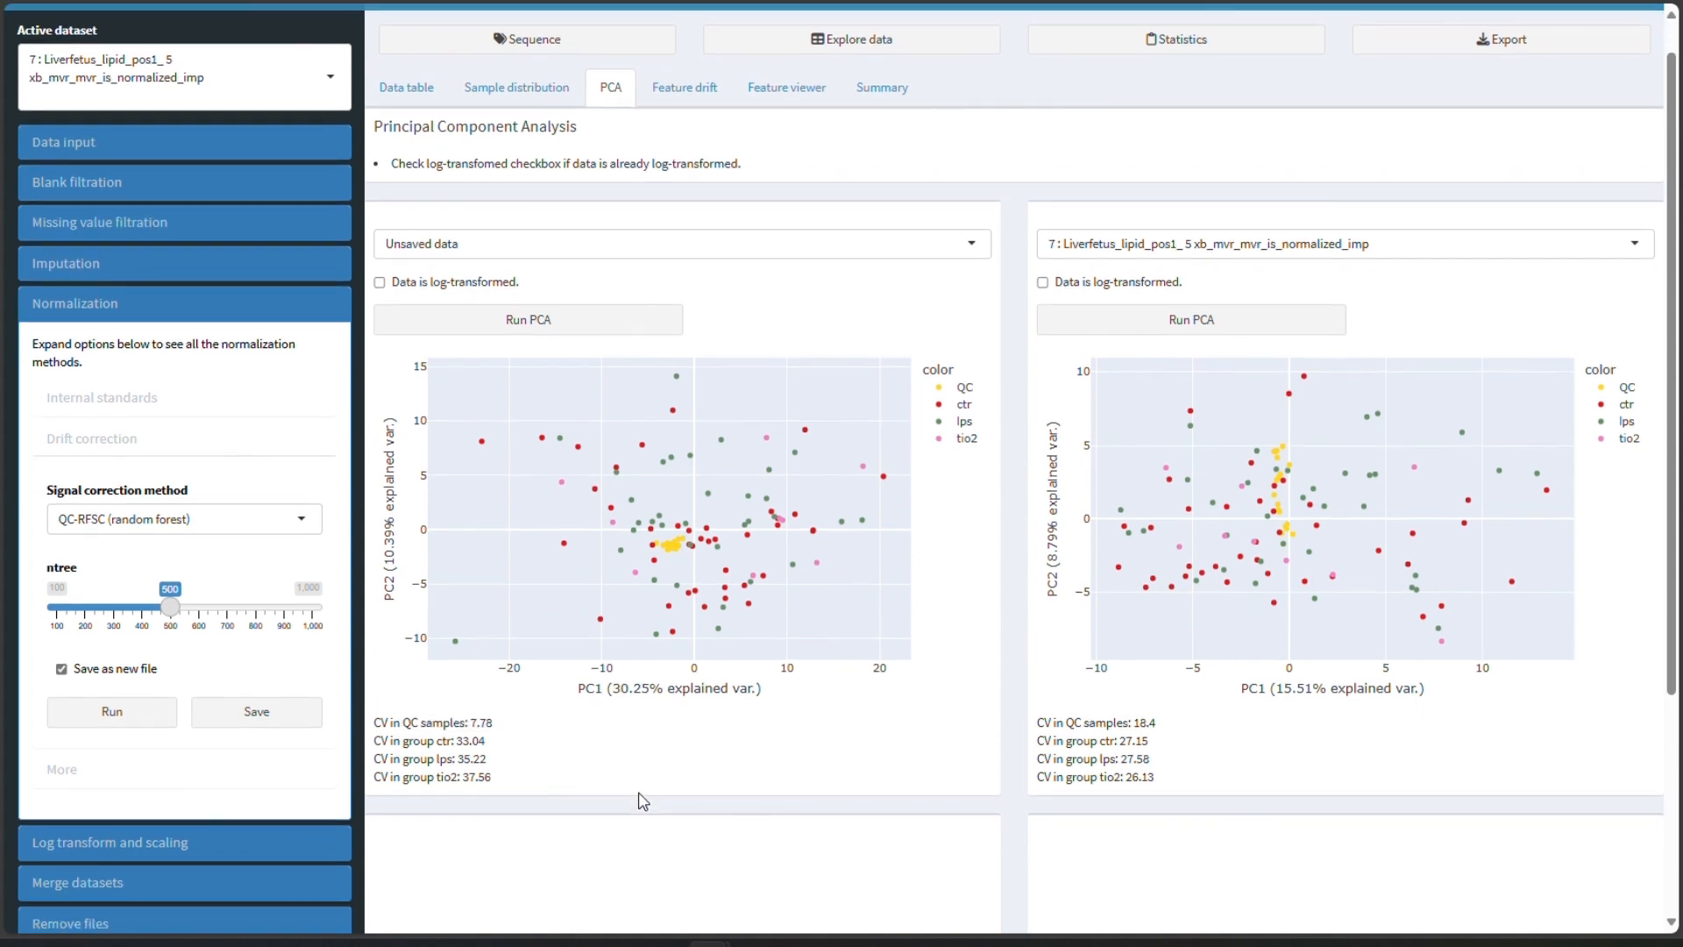
scroll(621, 787, "up", 1)
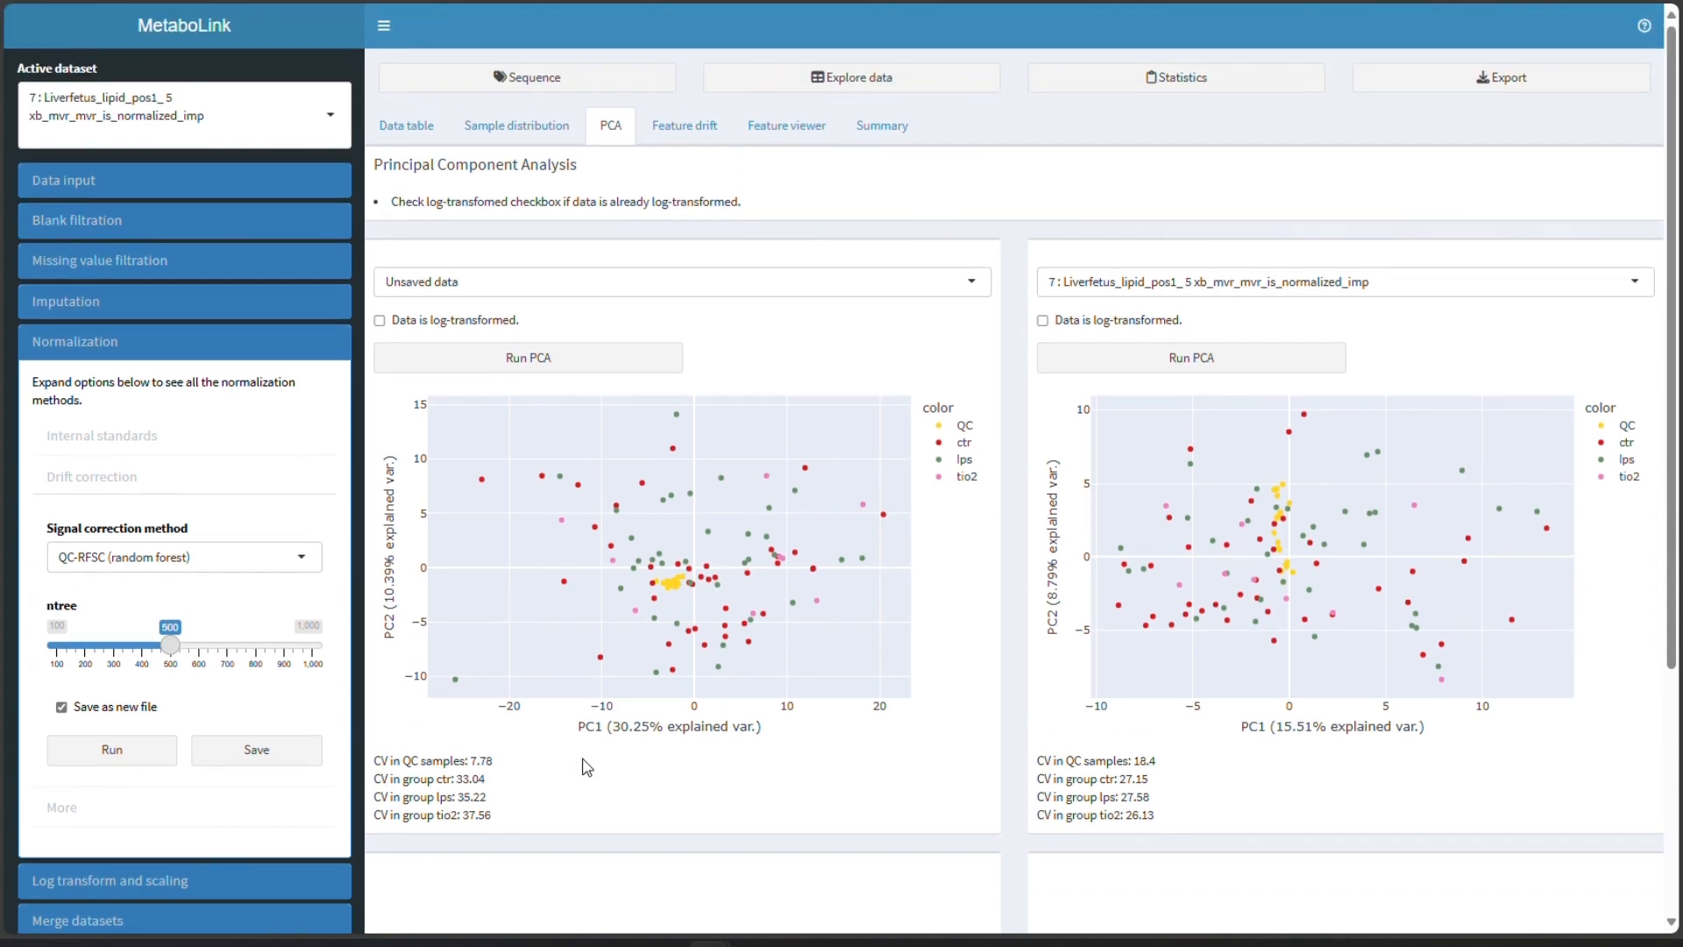
- Save the drift-corrected data as a new file, review its summary and collapse the normalization options
left_click(224, 755)
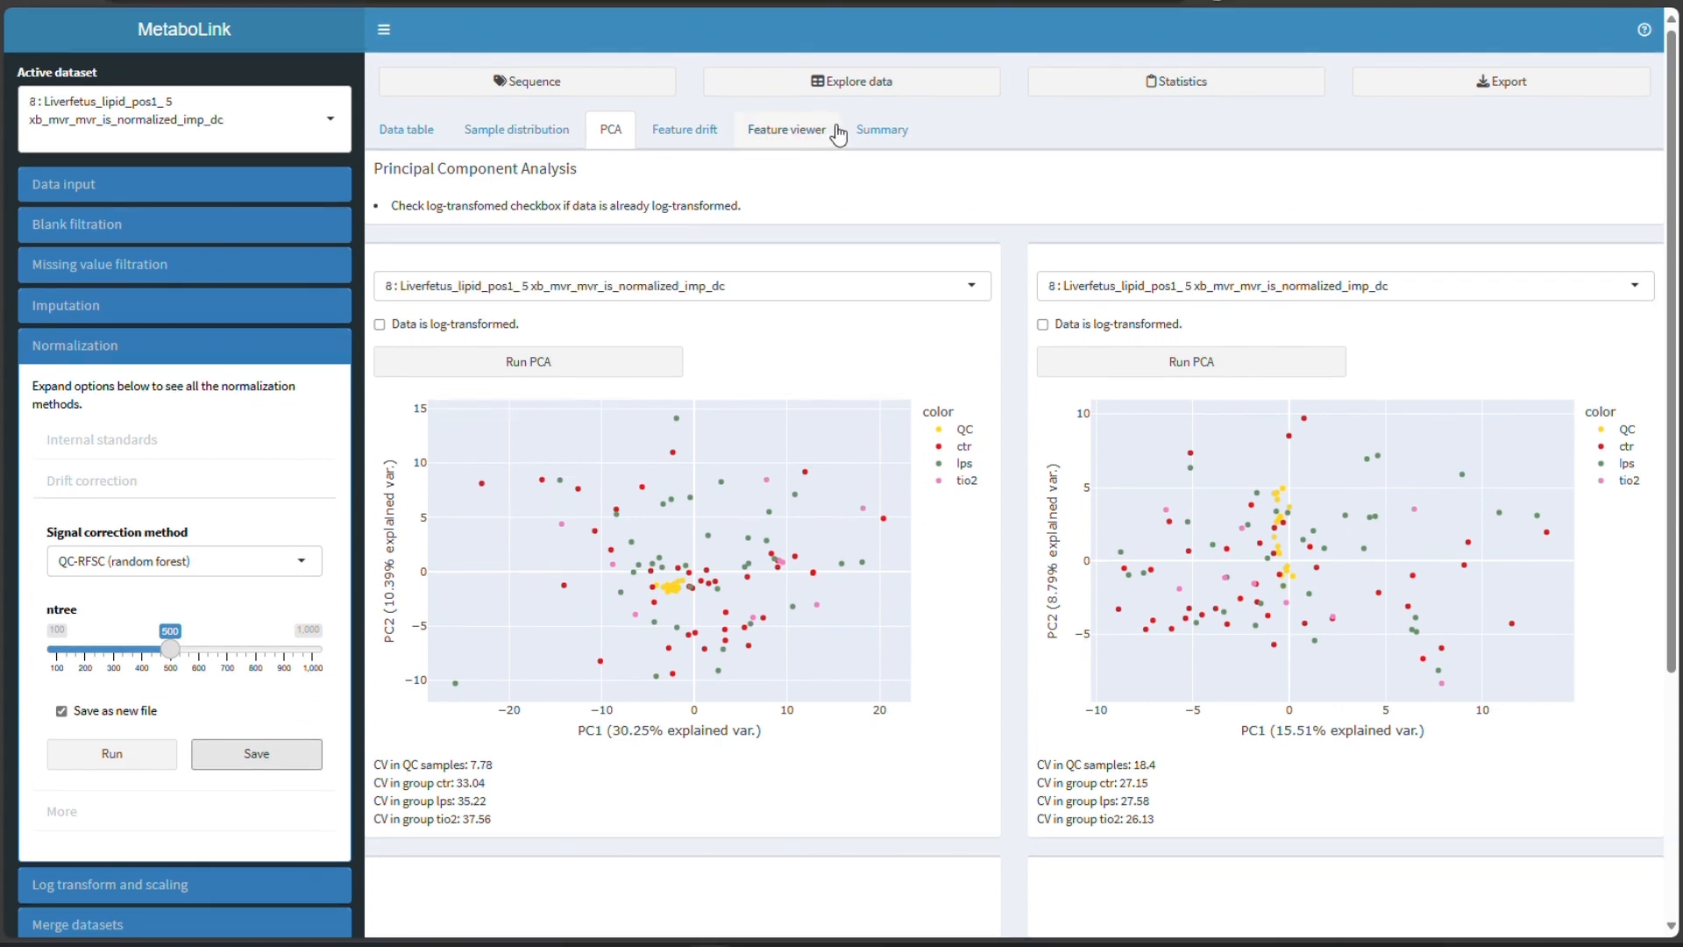
left_click(881, 132)
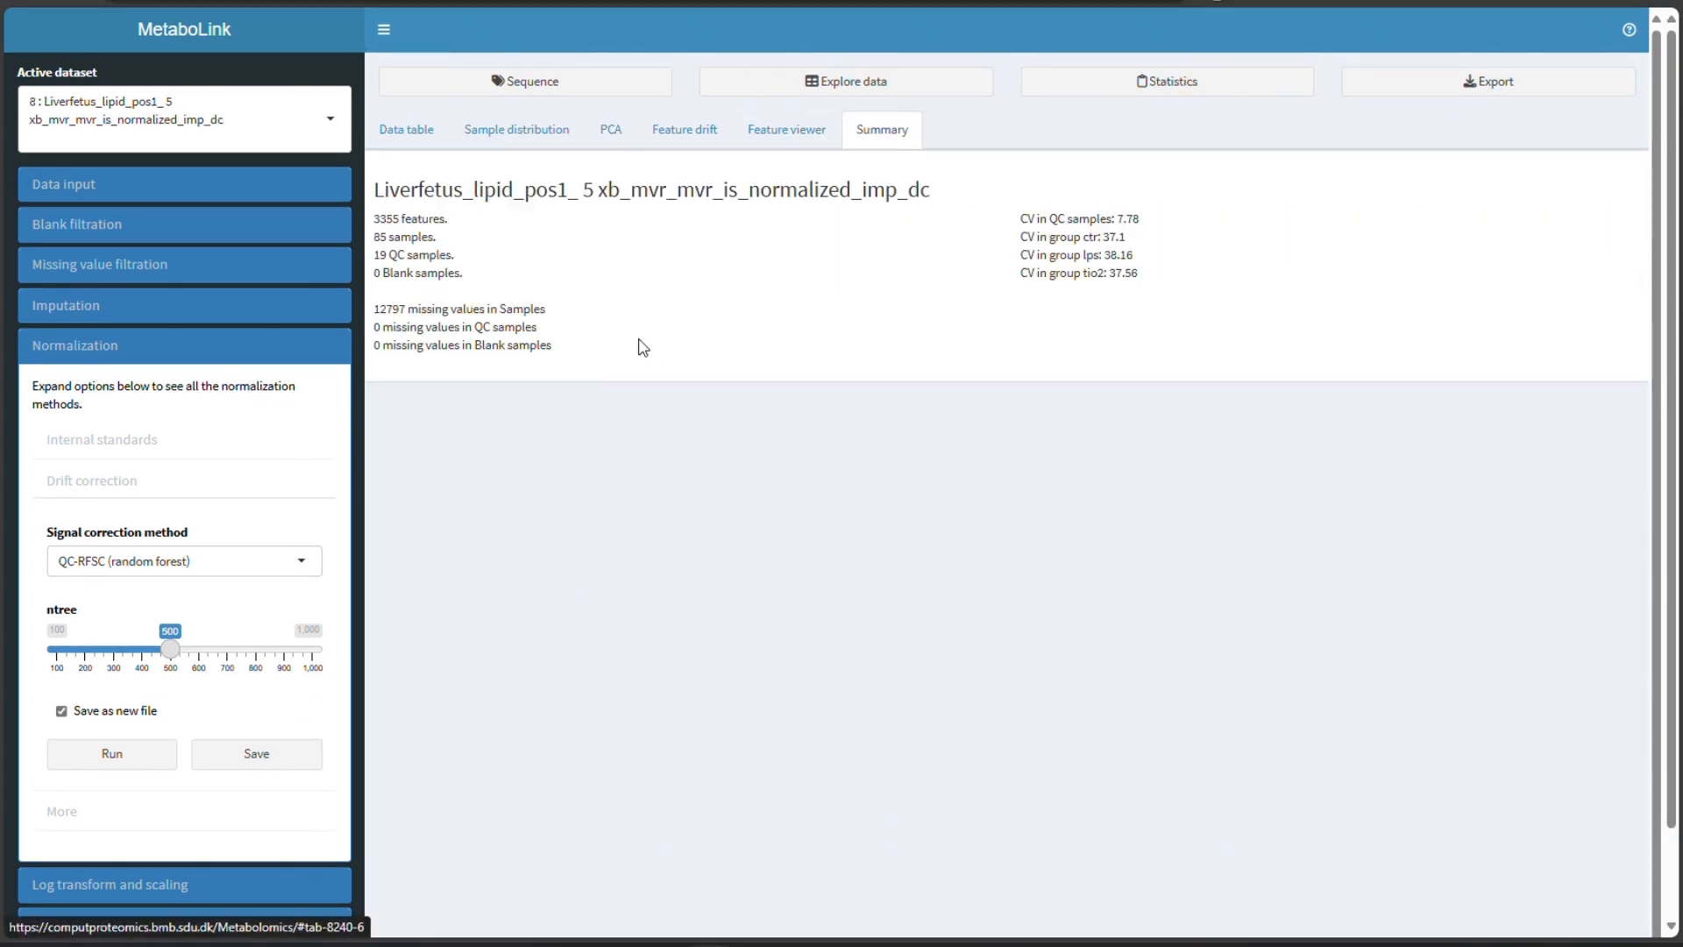
left_click(81, 488)
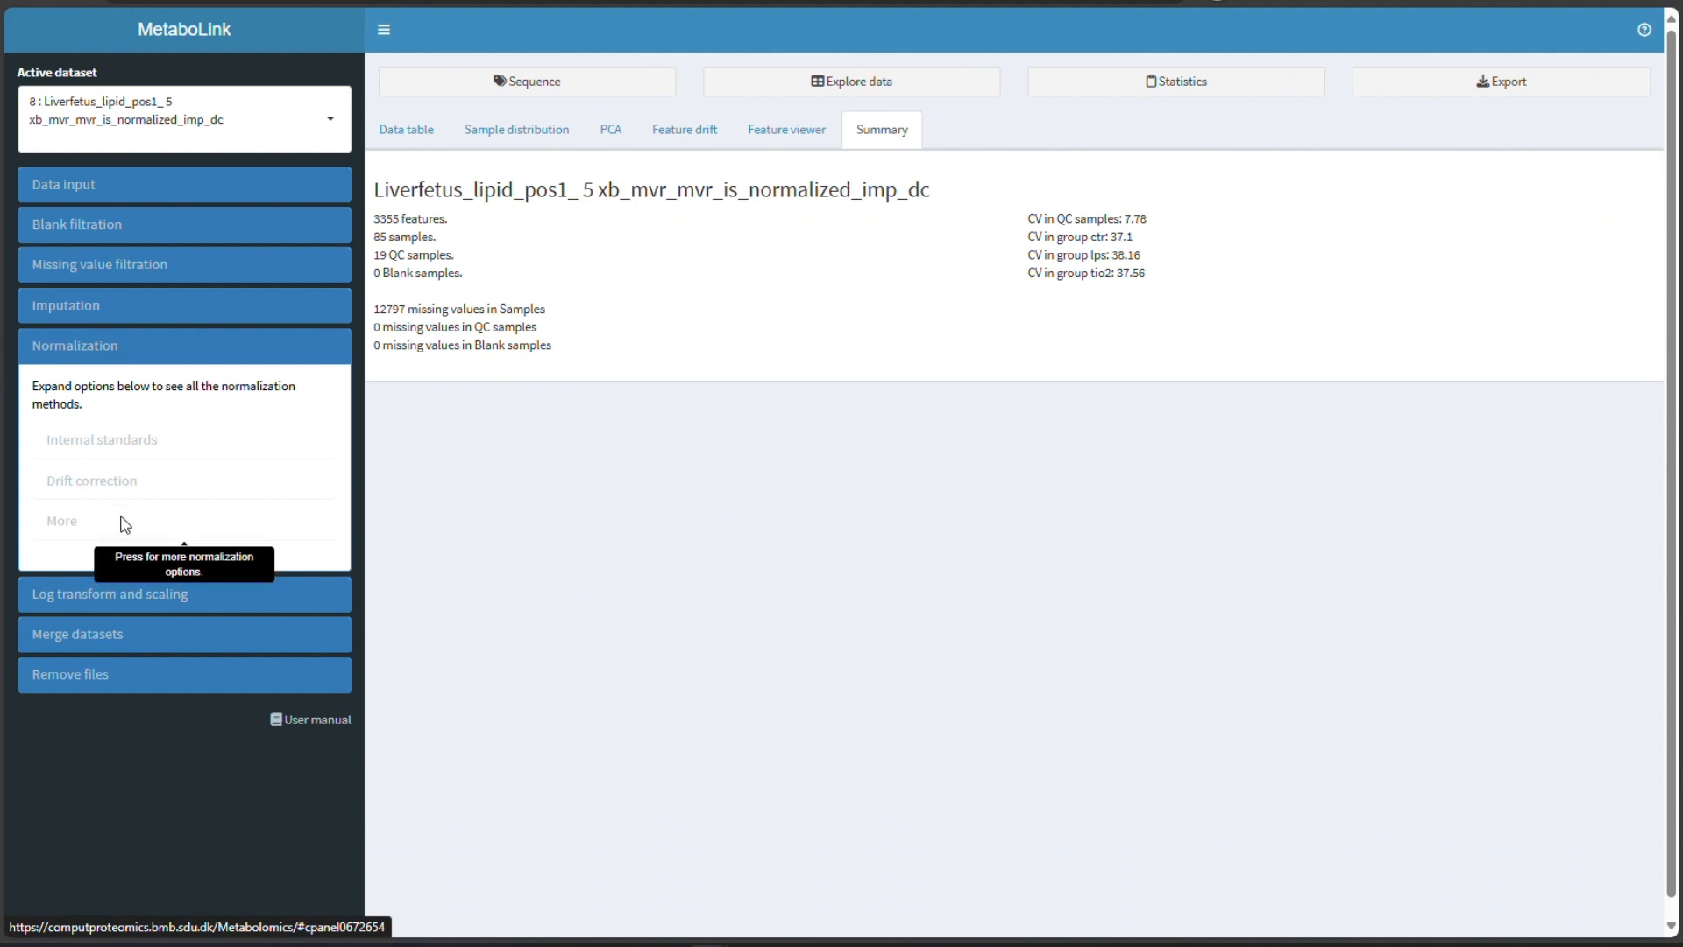
left_click(109, 347)
- Upload the Liverfetus_lipid_neg1.csv data file with samples in columns
left_click(463, 88)
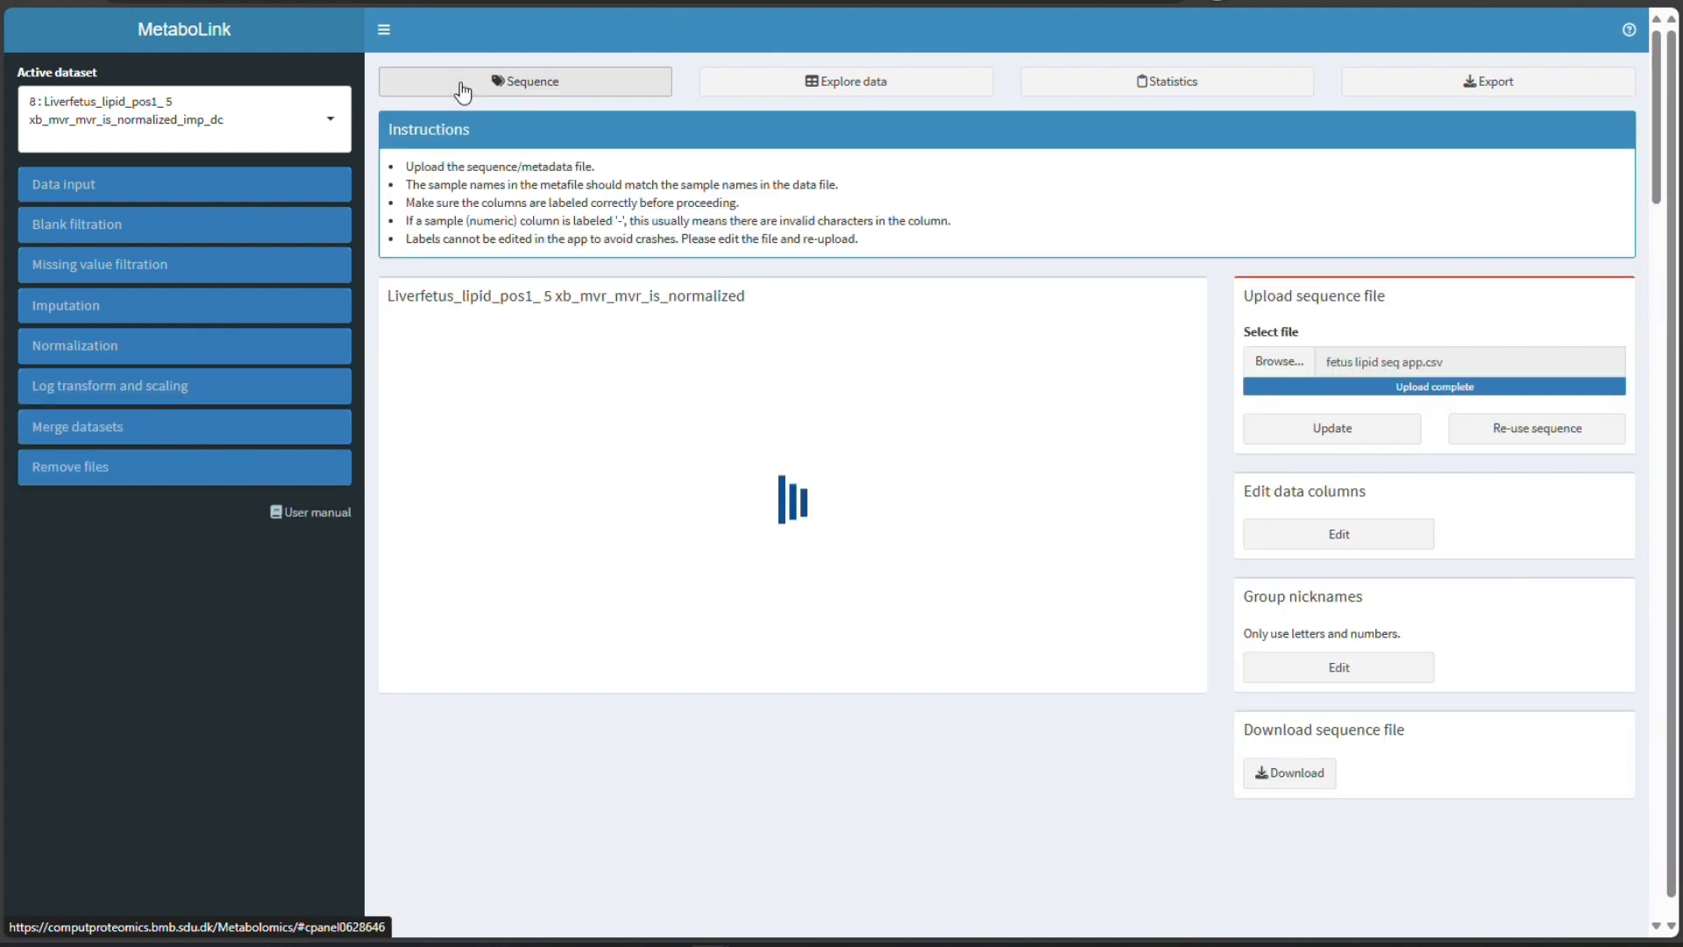
left_click(146, 182)
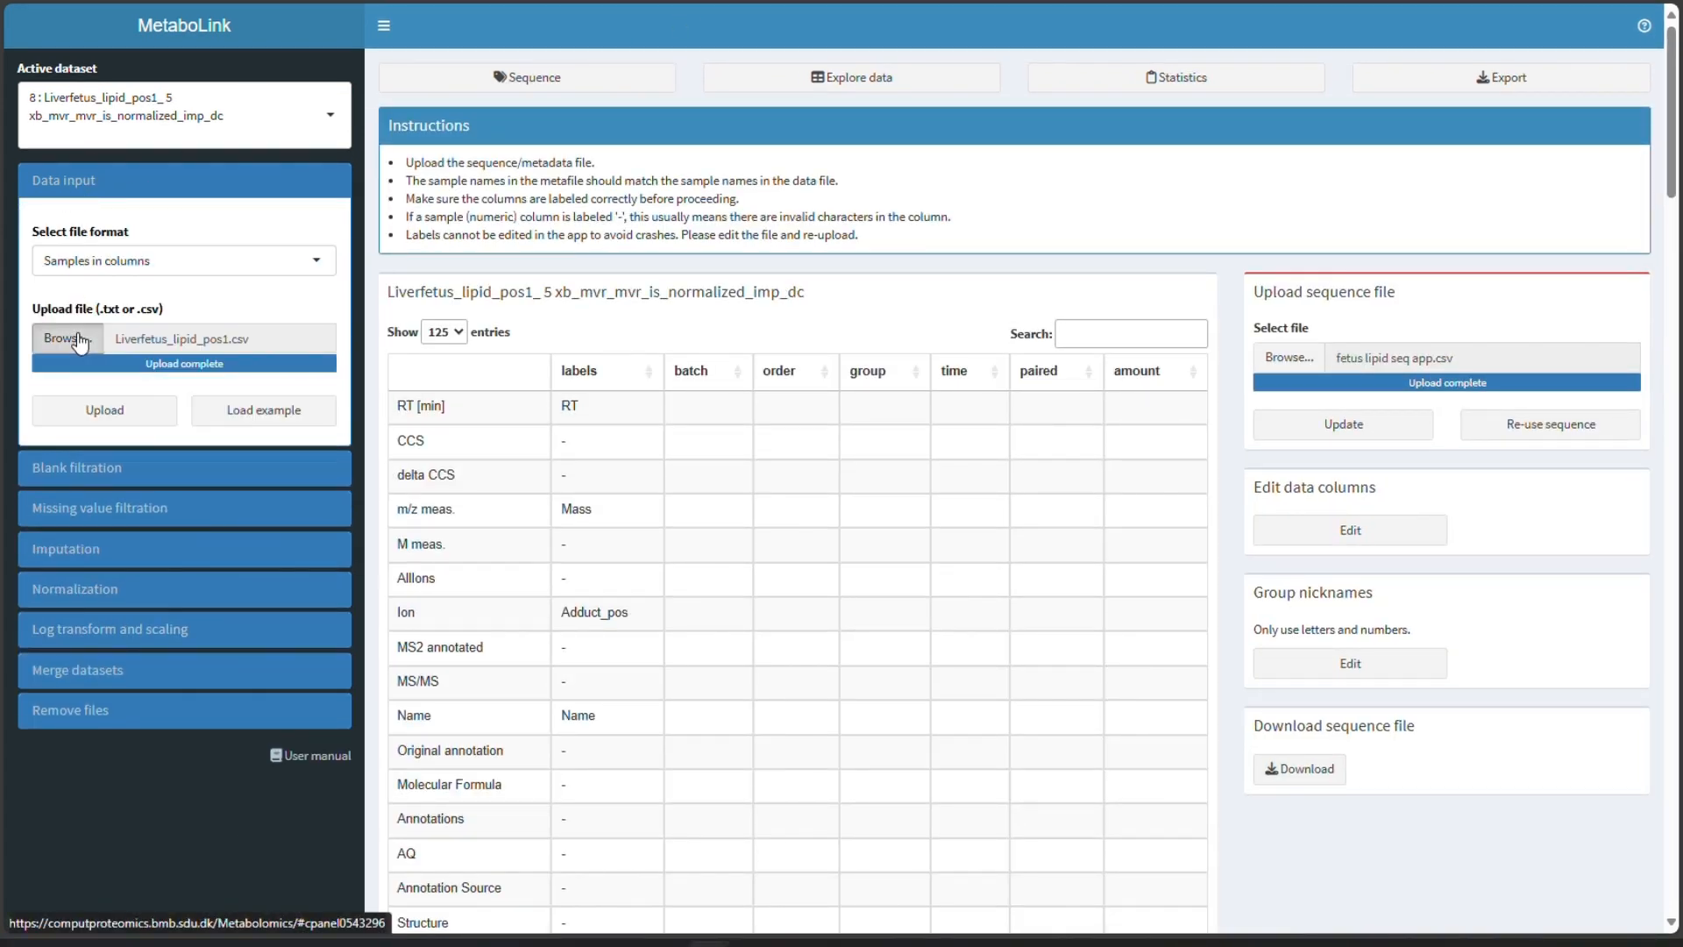
left_click(79, 340)
left_click(254, 155)
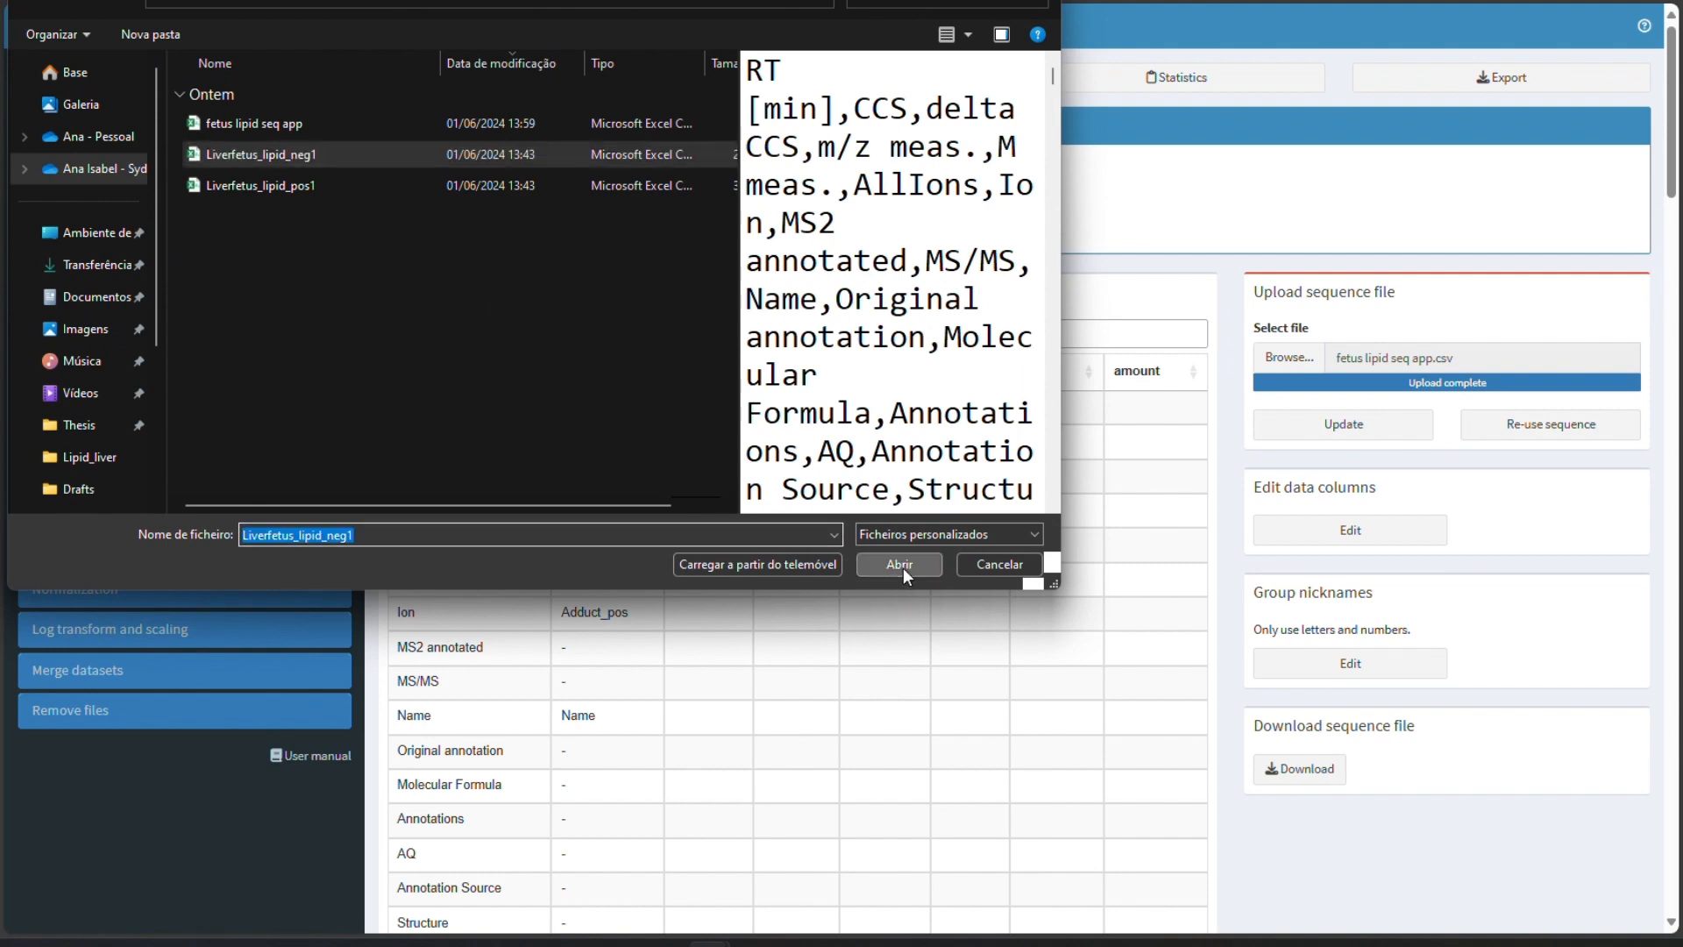
left_click(900, 564)
left_click(104, 412)
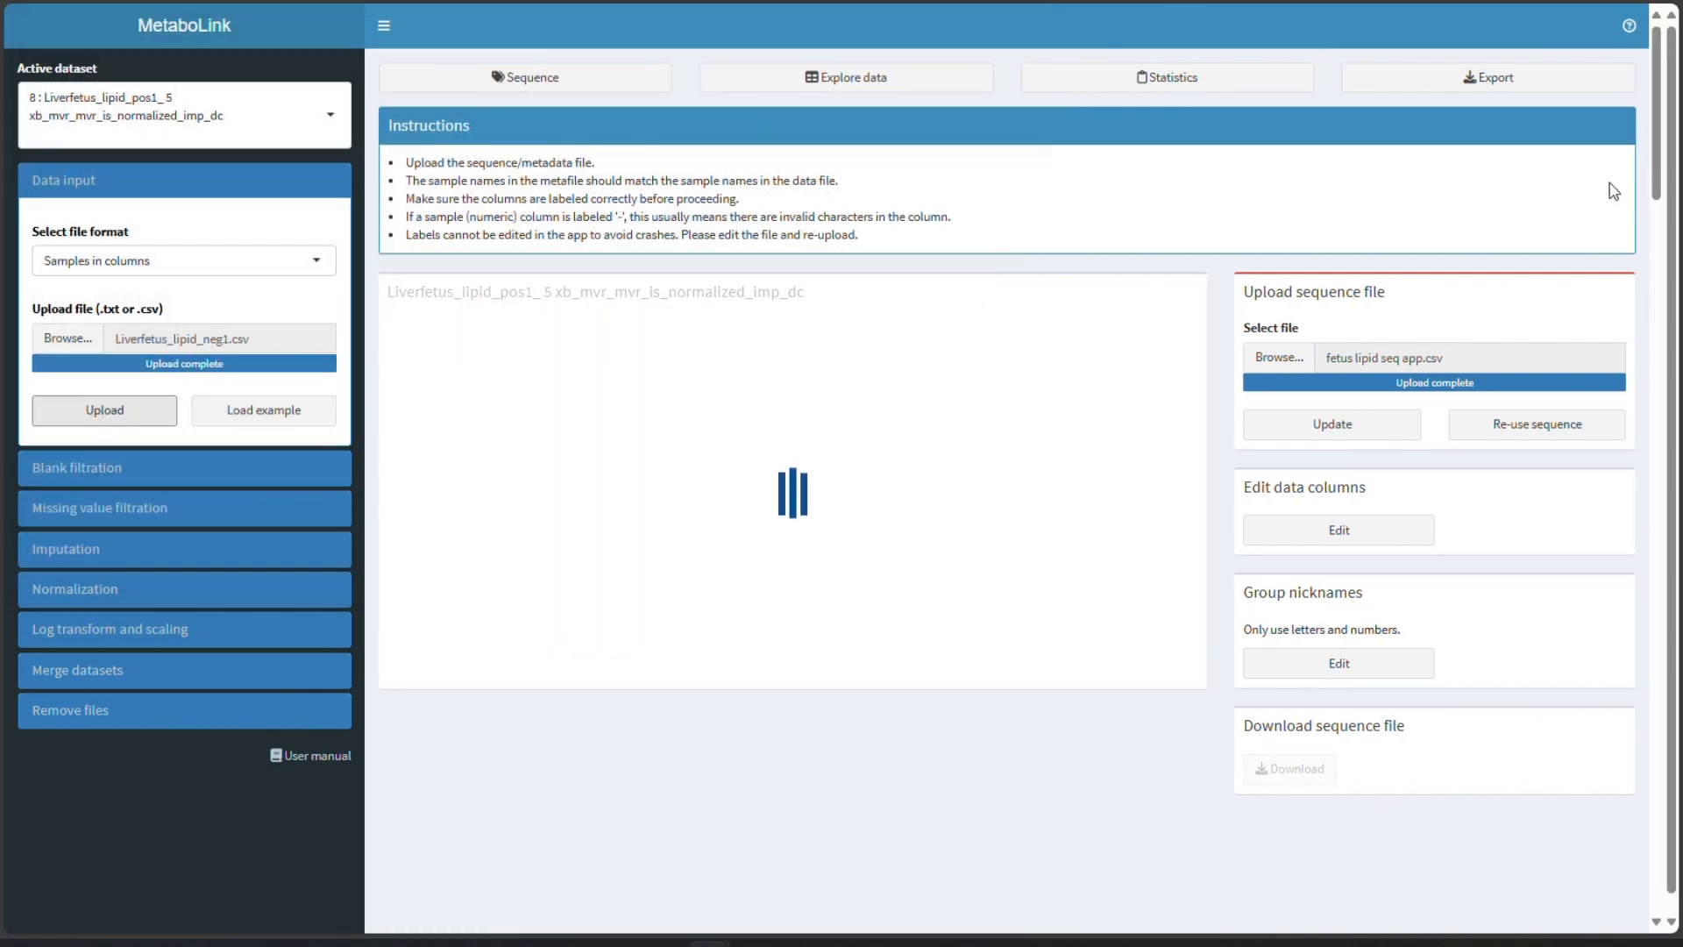
- Re-use the existing sequence file for the newly uploaded negative-mode dataset and check its sample labels
left_click_drag(1671, 112, 1323, 452)
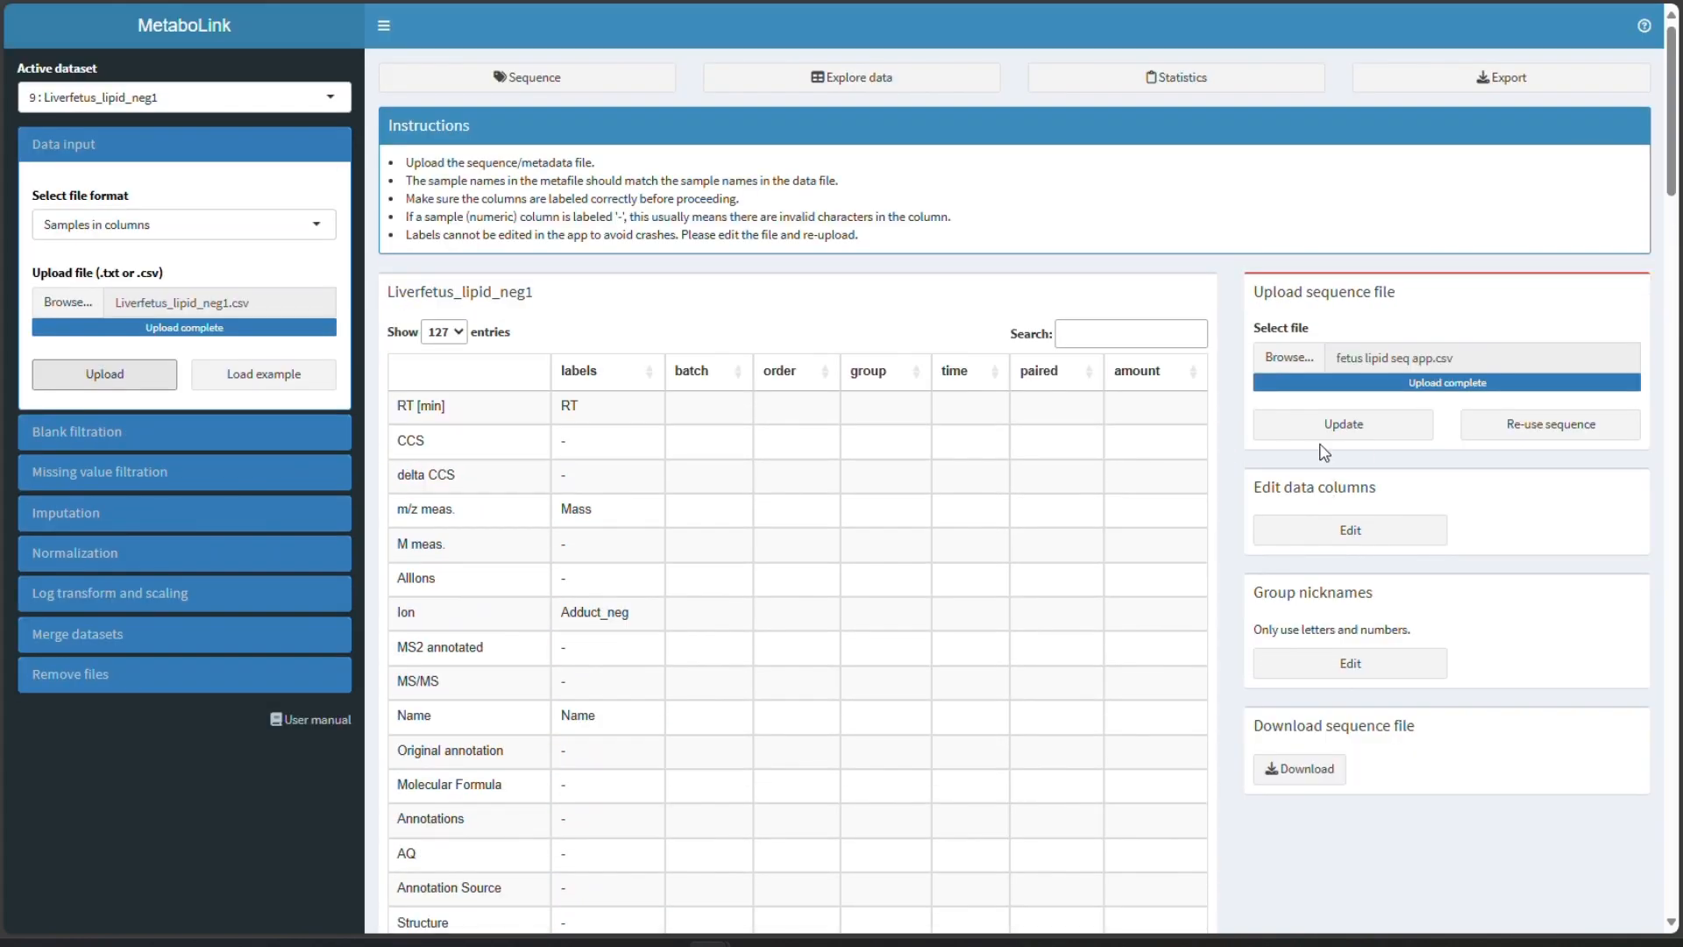
left_click(1577, 429)
scroll(1177, 750, "down", 7)
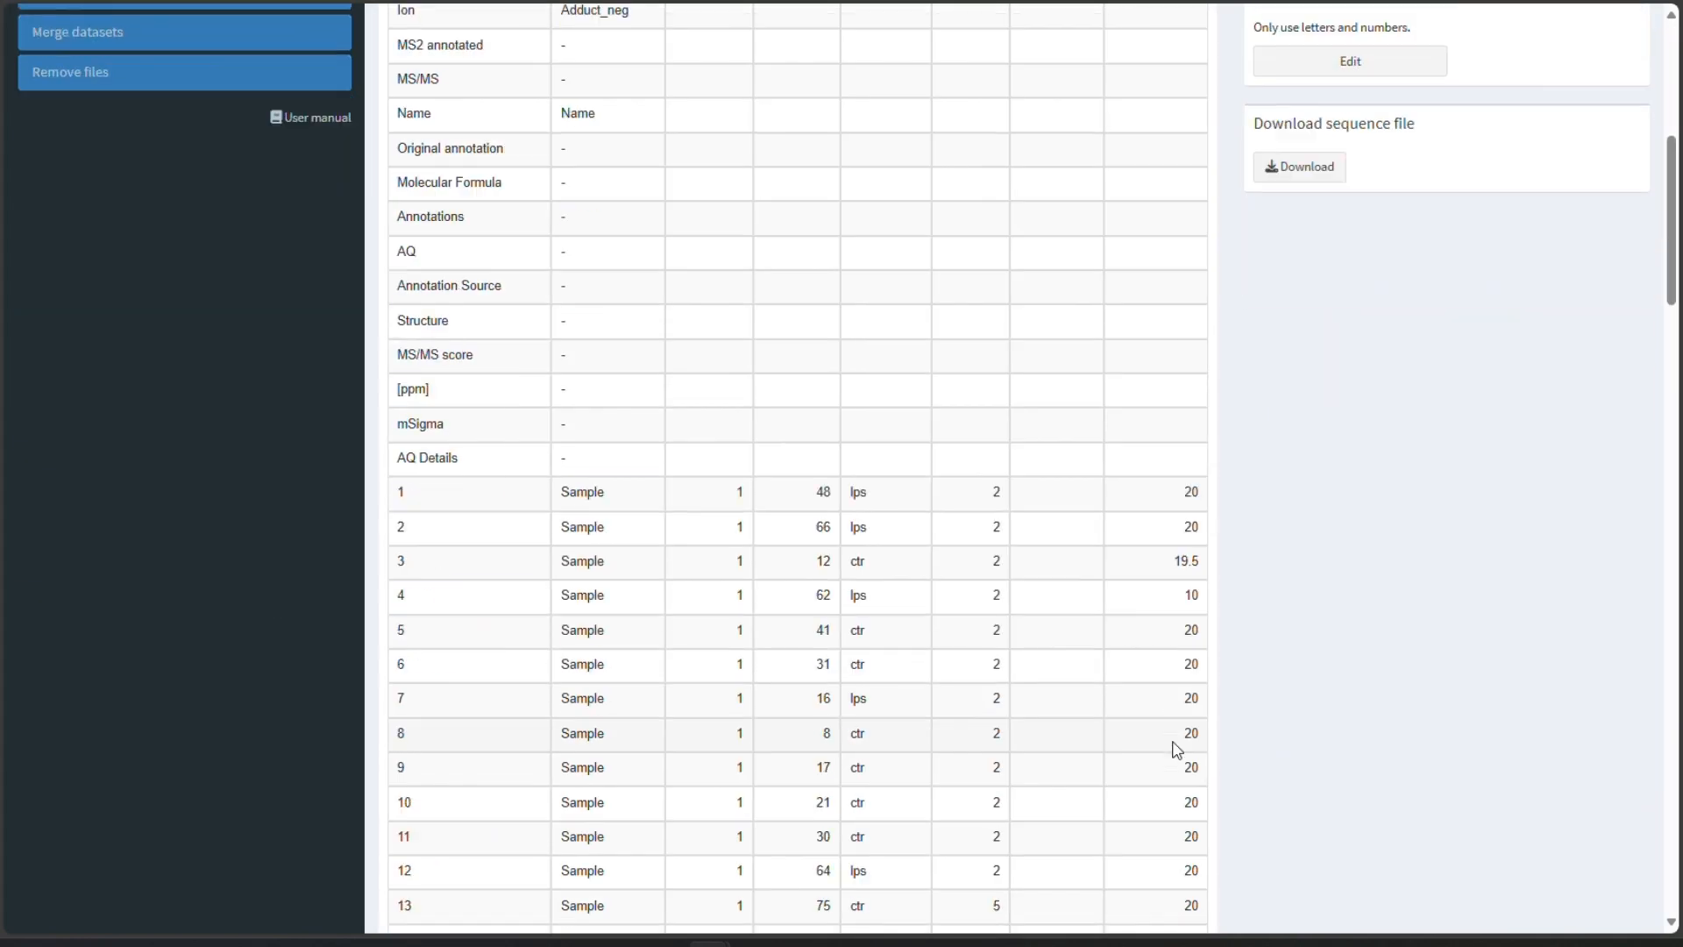
scroll(1175, 750, "down", 14)
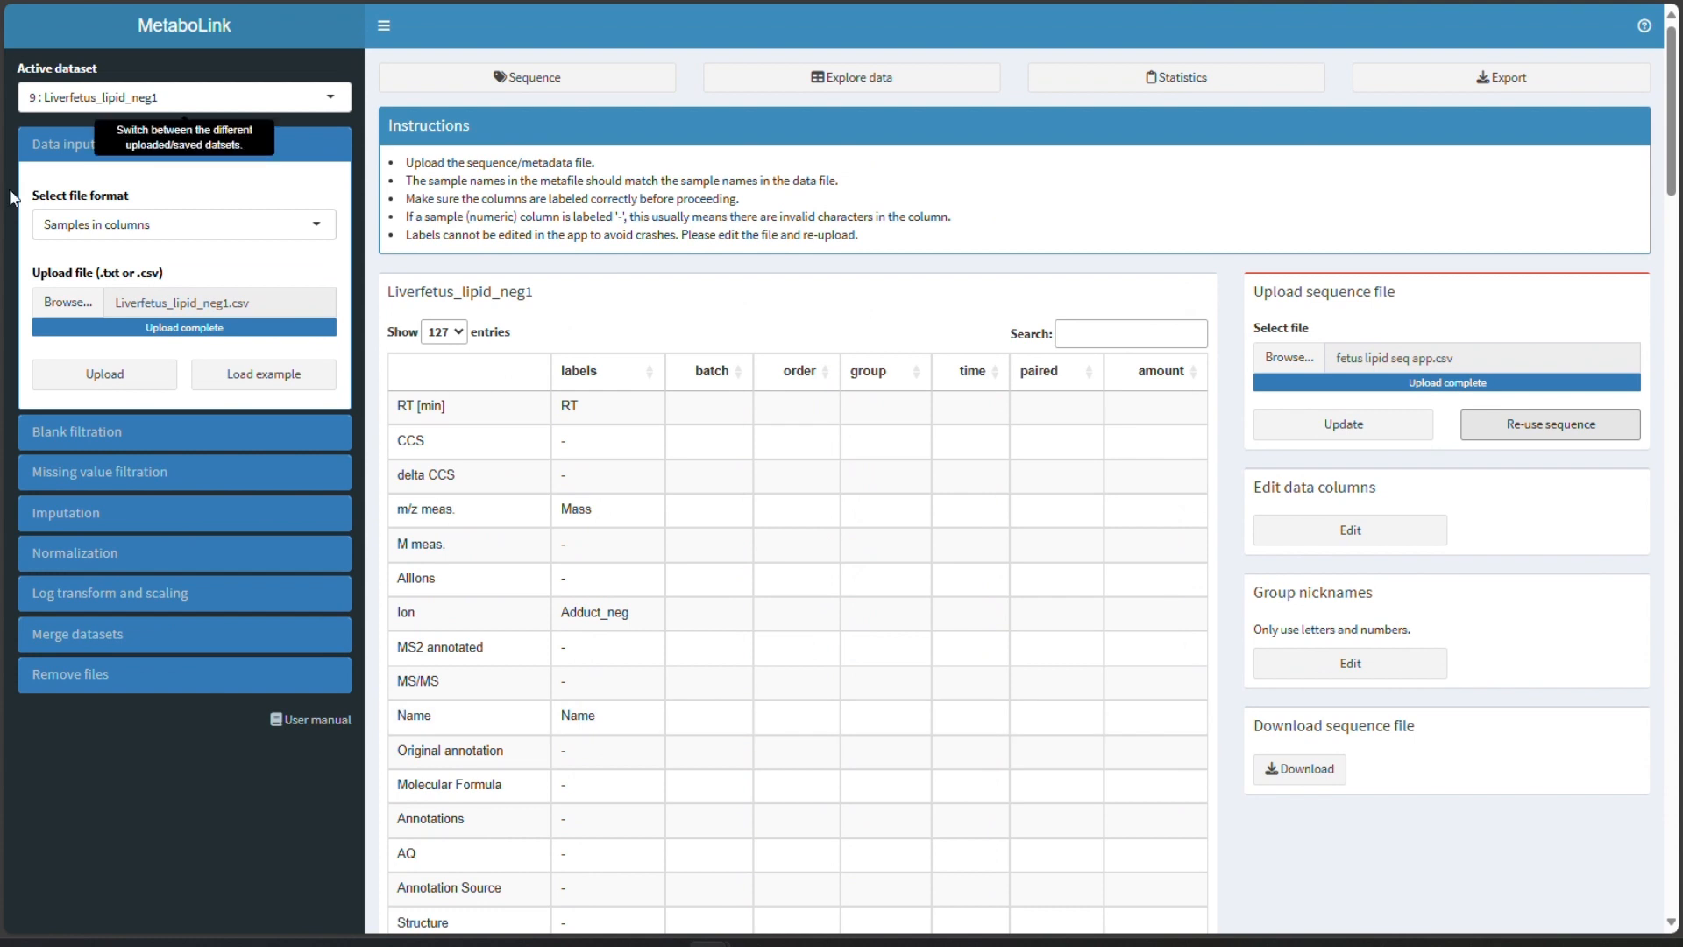
- Open dataset merging, choose the pos1 imp_dc_normalized dataset to merge with, and set the RT tolerance to 0.03
left_click(53, 143)
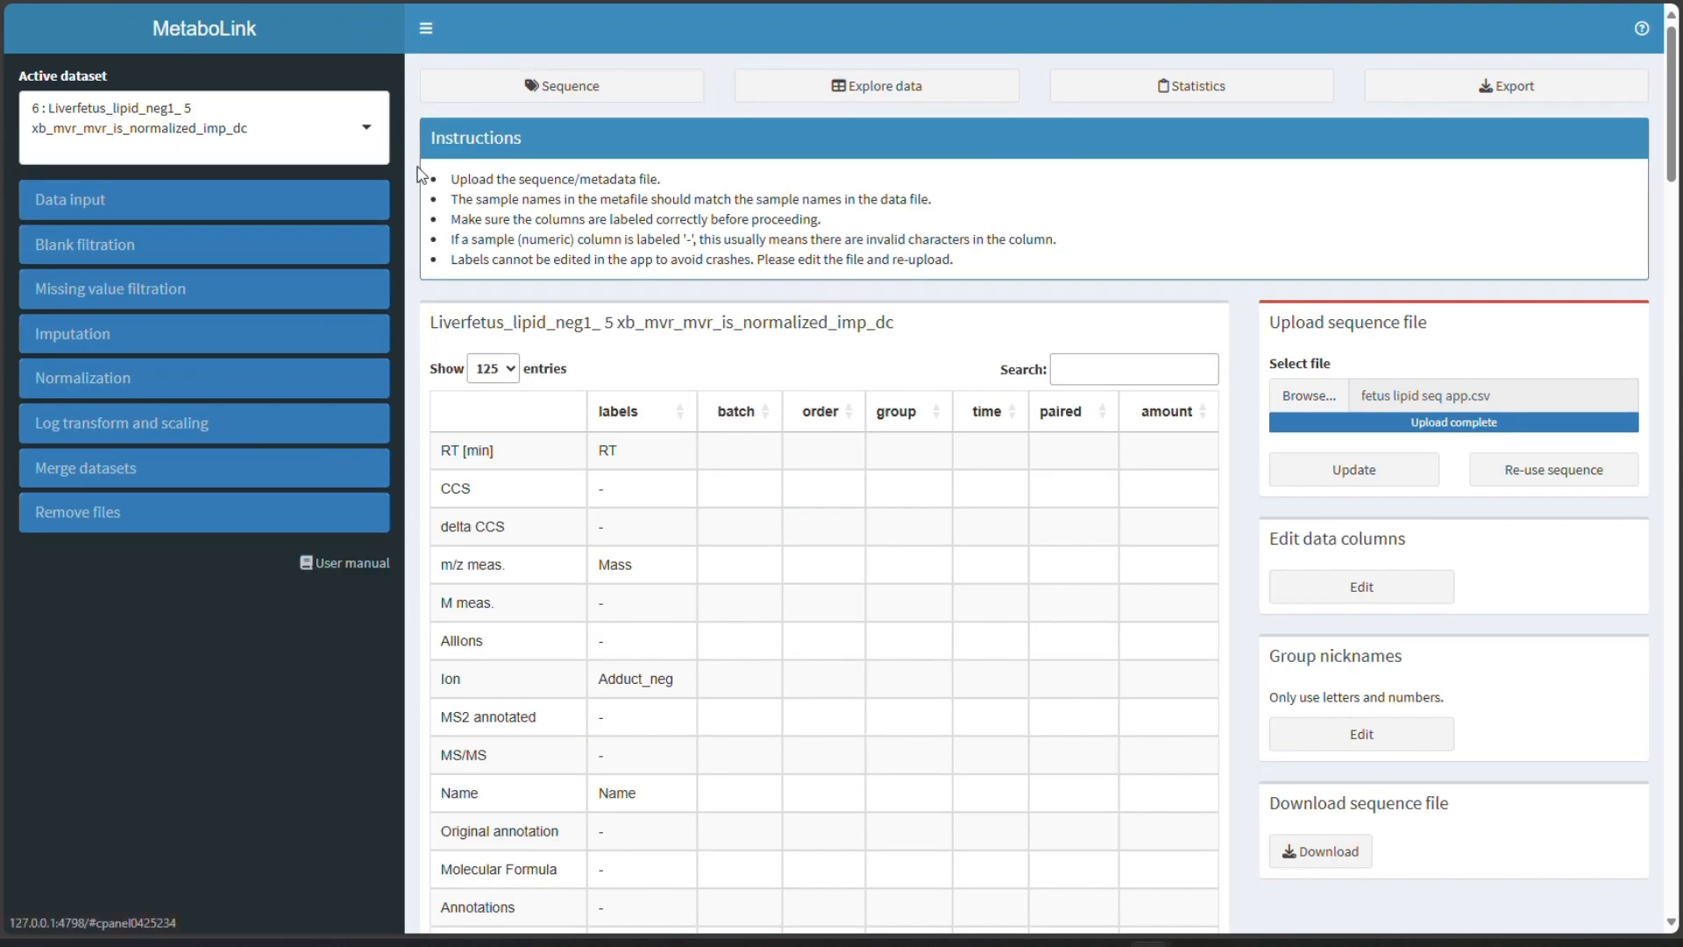
left_click(121, 488)
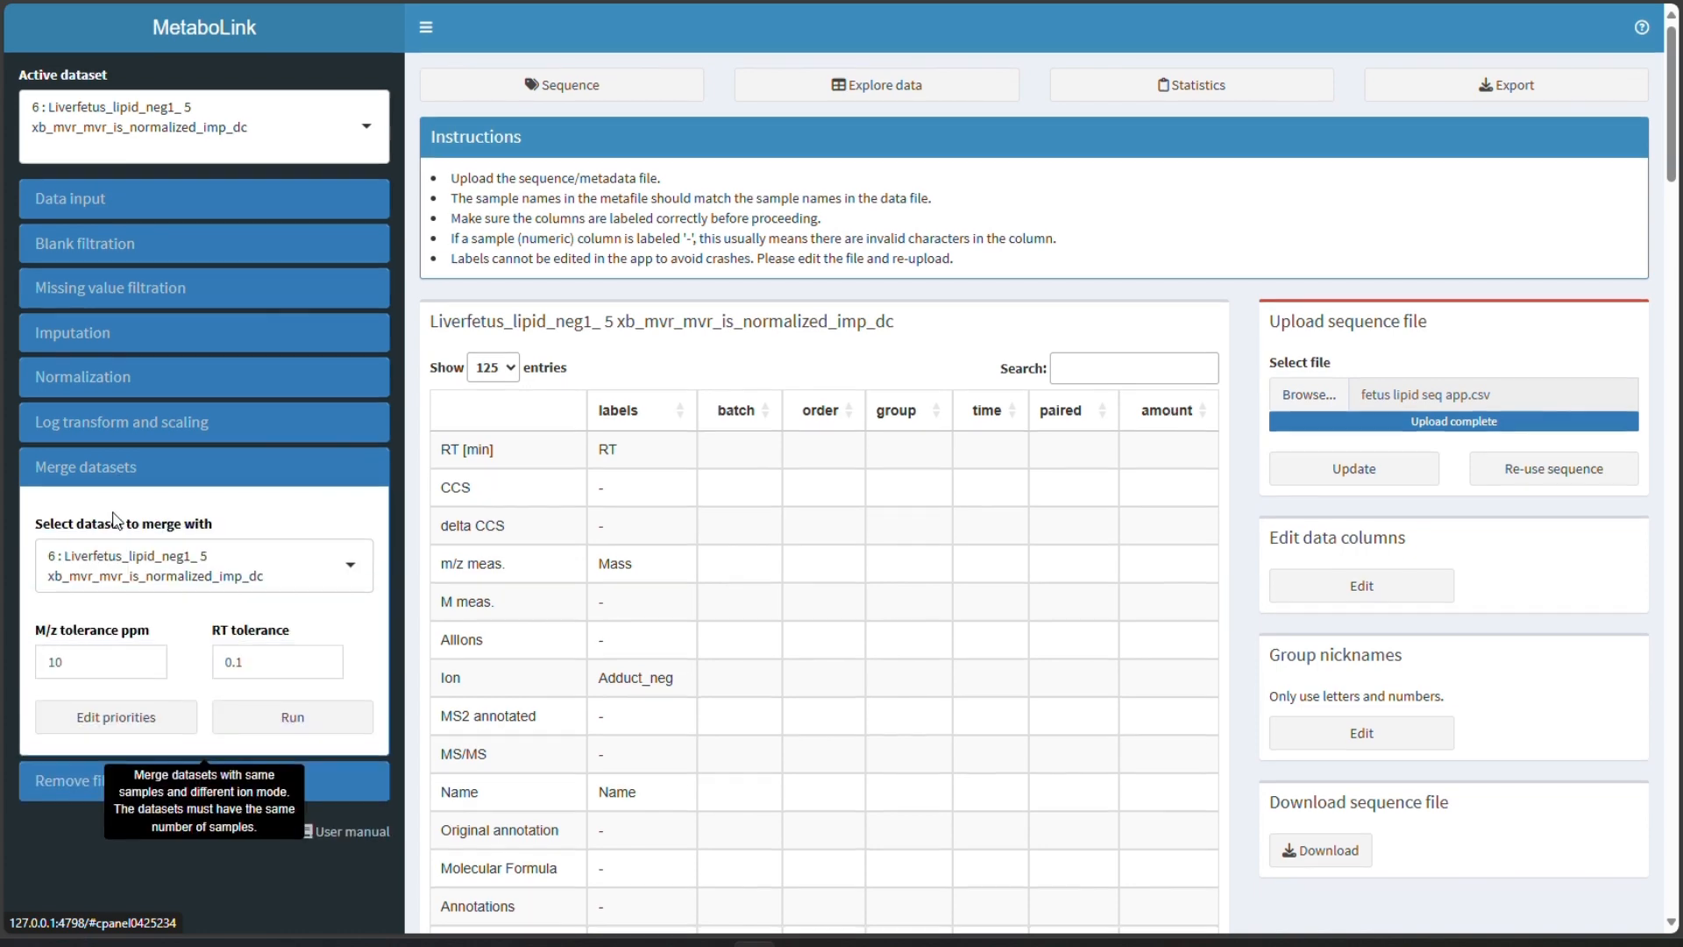
scroll(178, 470, "down", 1)
left_click(178, 471)
left_click(193, 581)
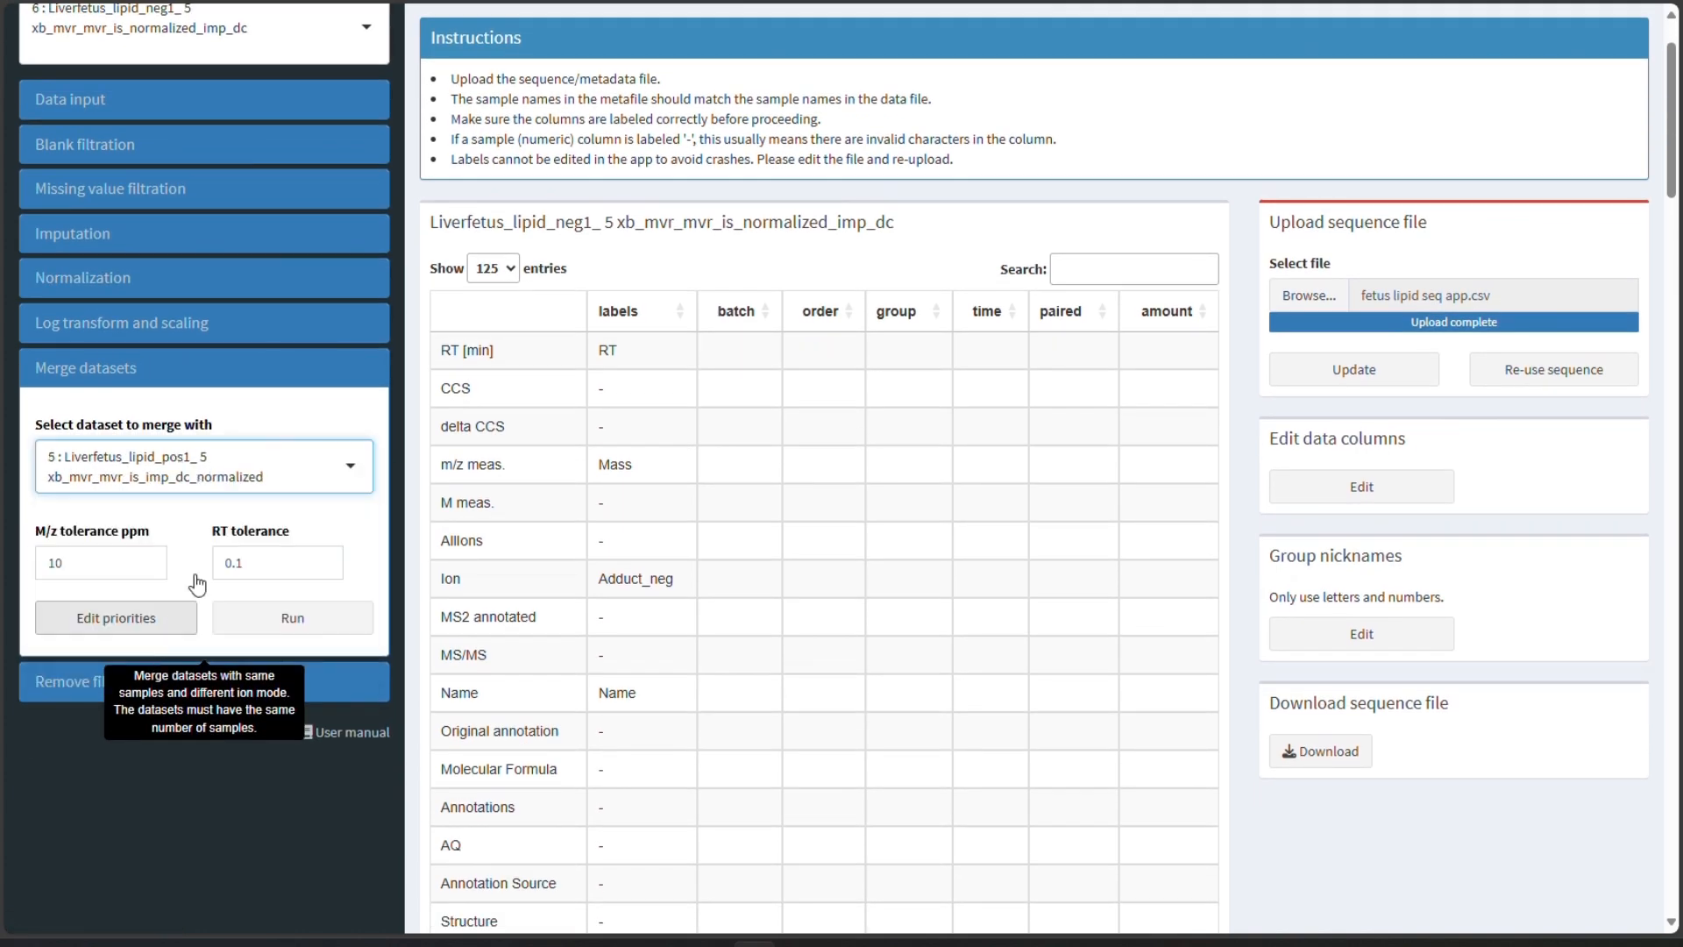
scroll(334, 309, "up", 1)
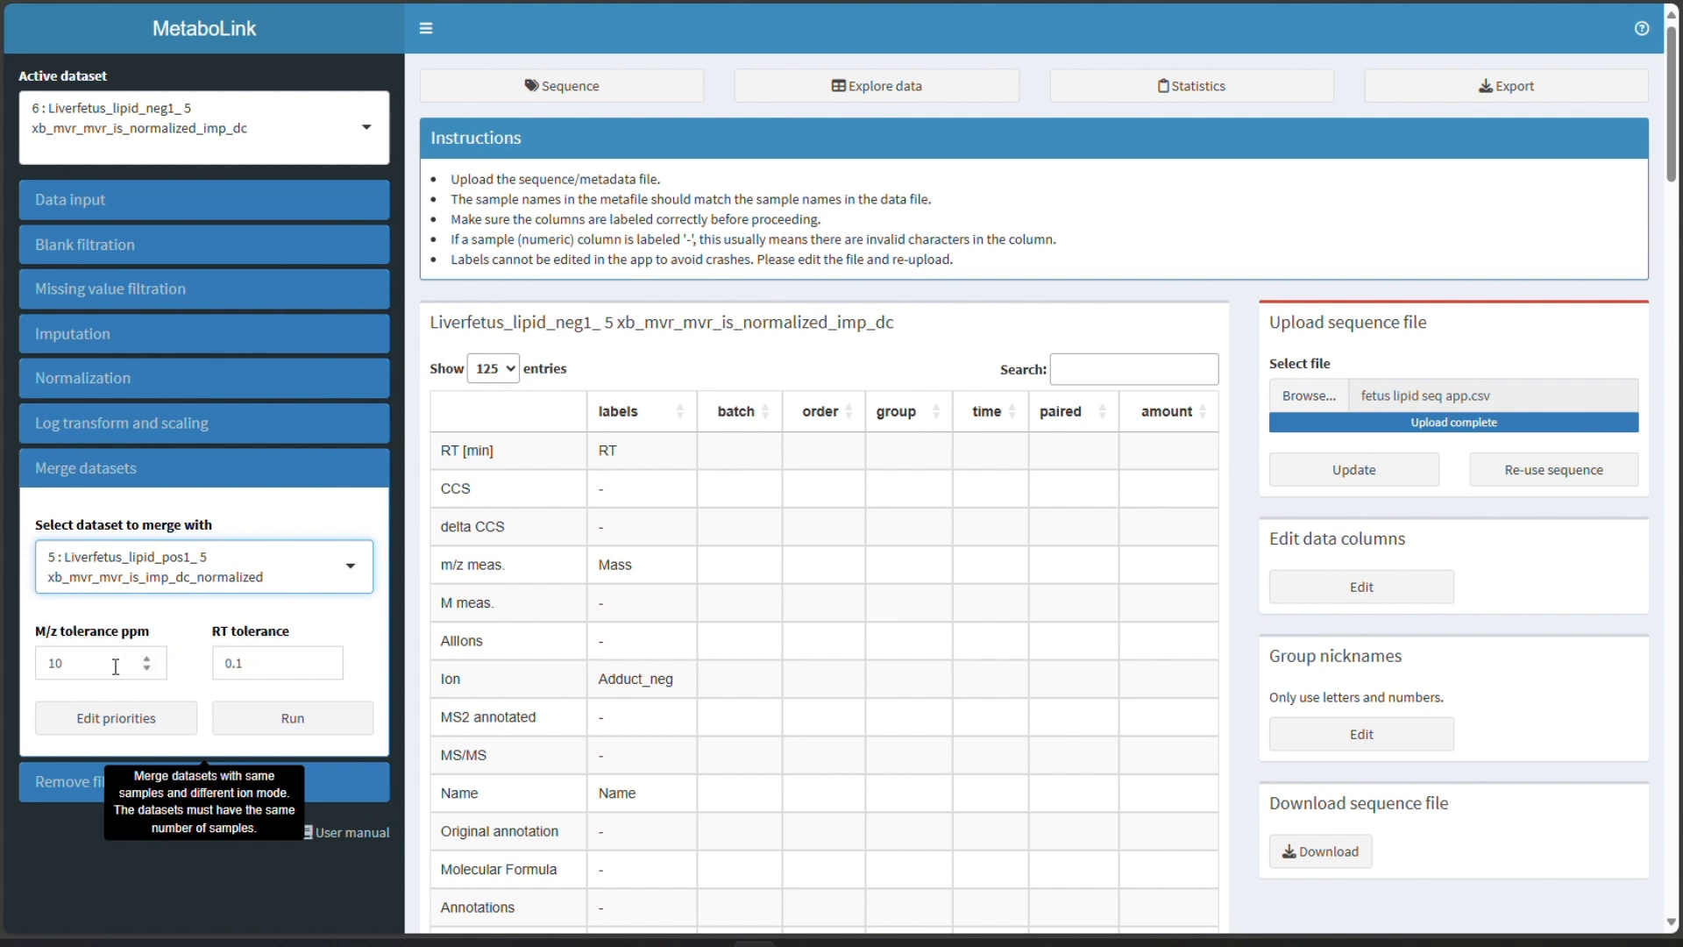
left_click(278, 676)
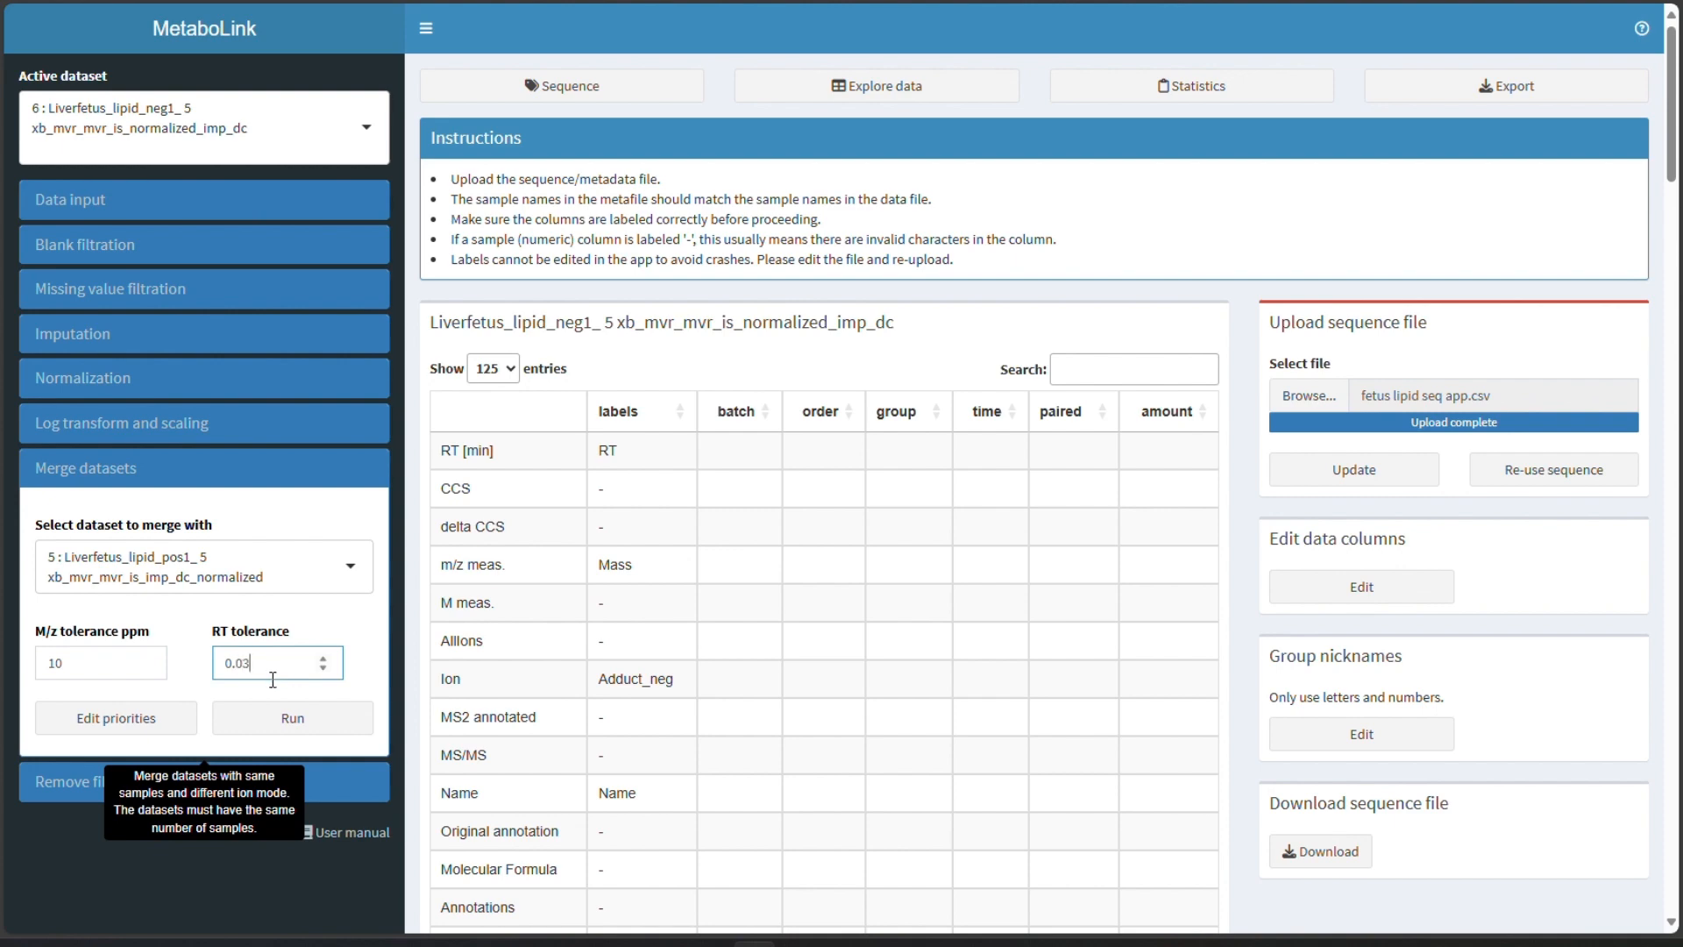
- Replace the annotation priorities high, medium and low with a single MS2 label at priority 1 and save
left_click(174, 714)
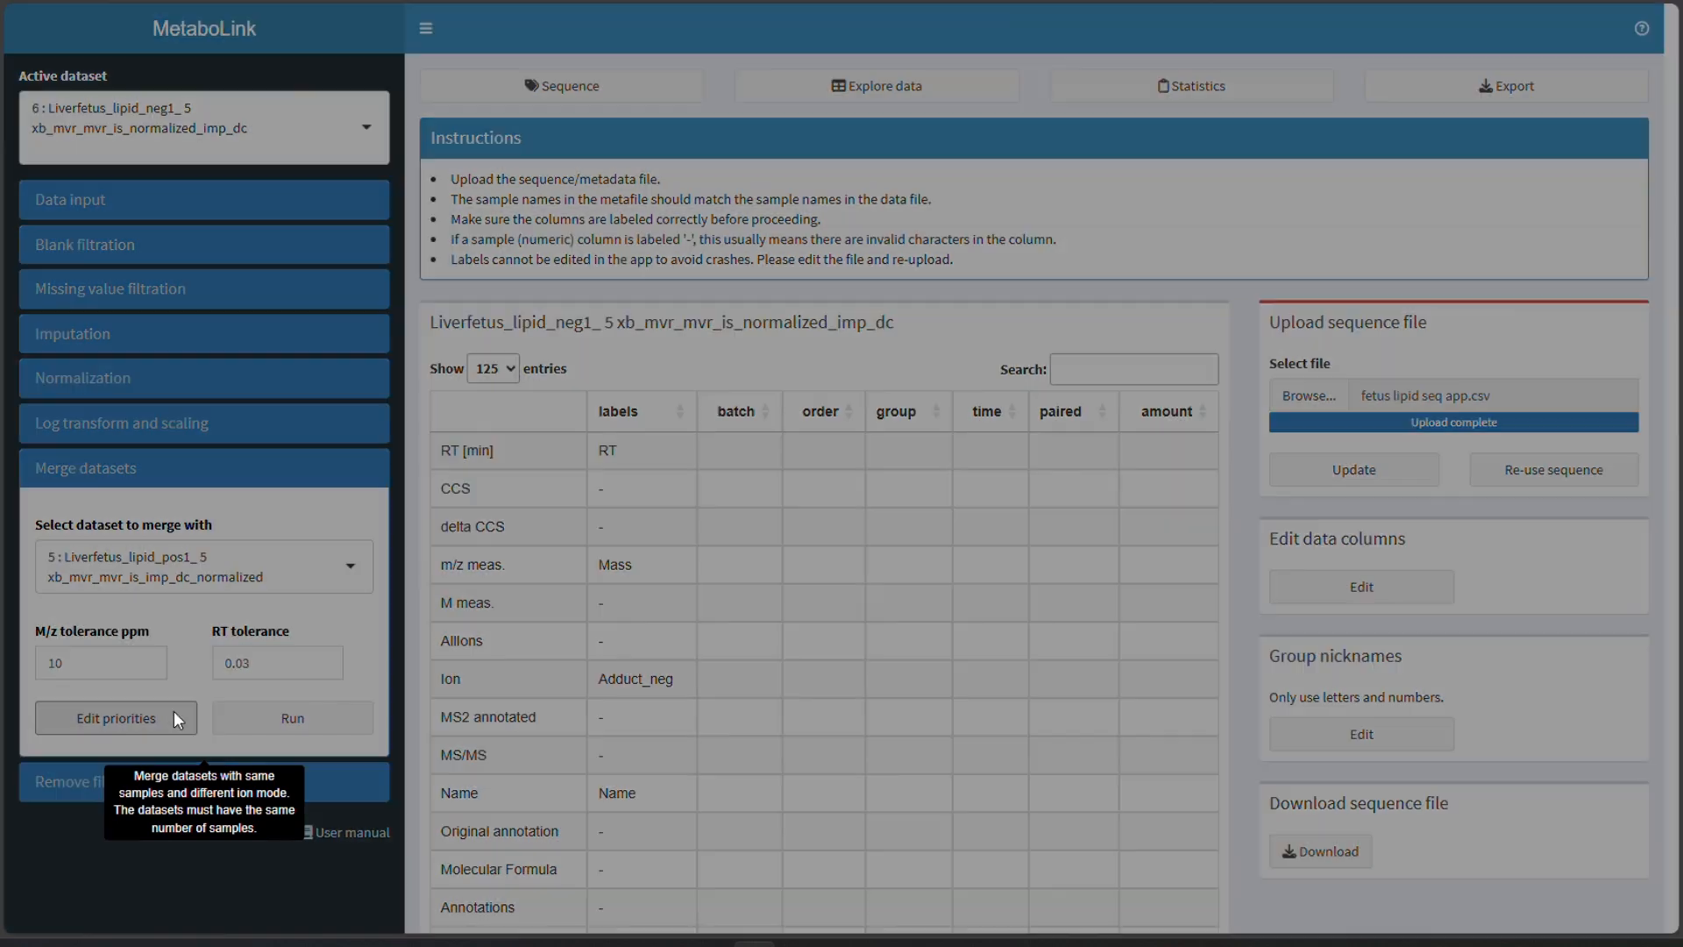
left_click_drag(763, 127, 690, 137)
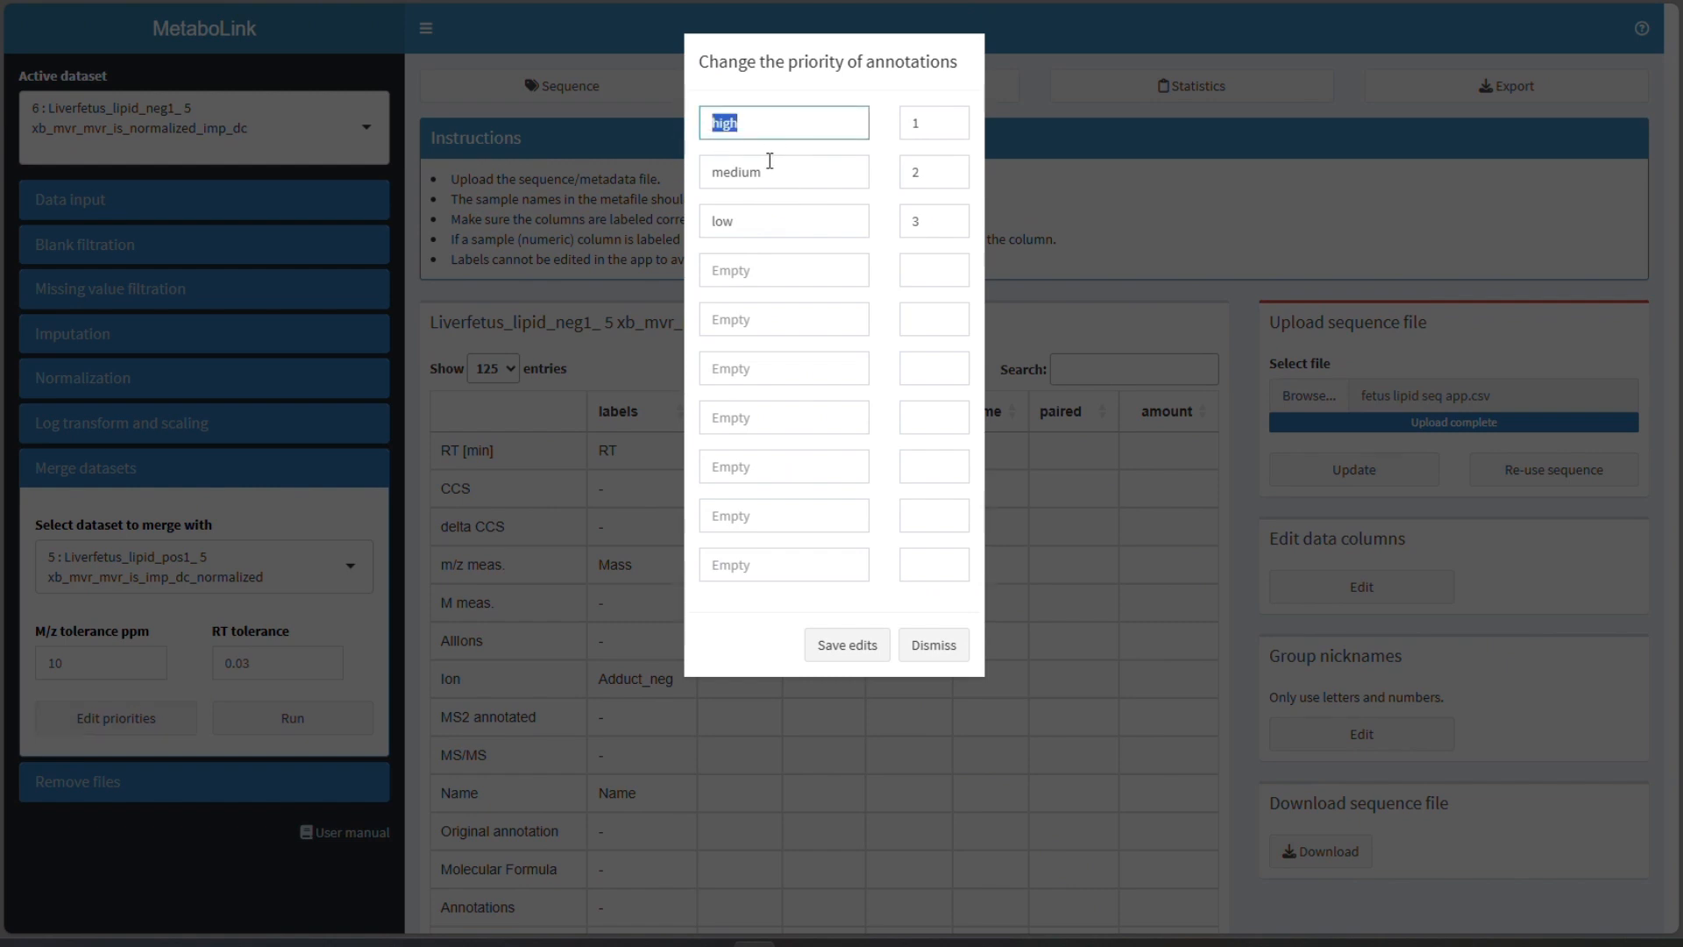
key("BackSpace")
left_click_drag(782, 164, 664, 156)
key("BackSpace")
left_click_drag(750, 219, 680, 220)
key("BackSpace")
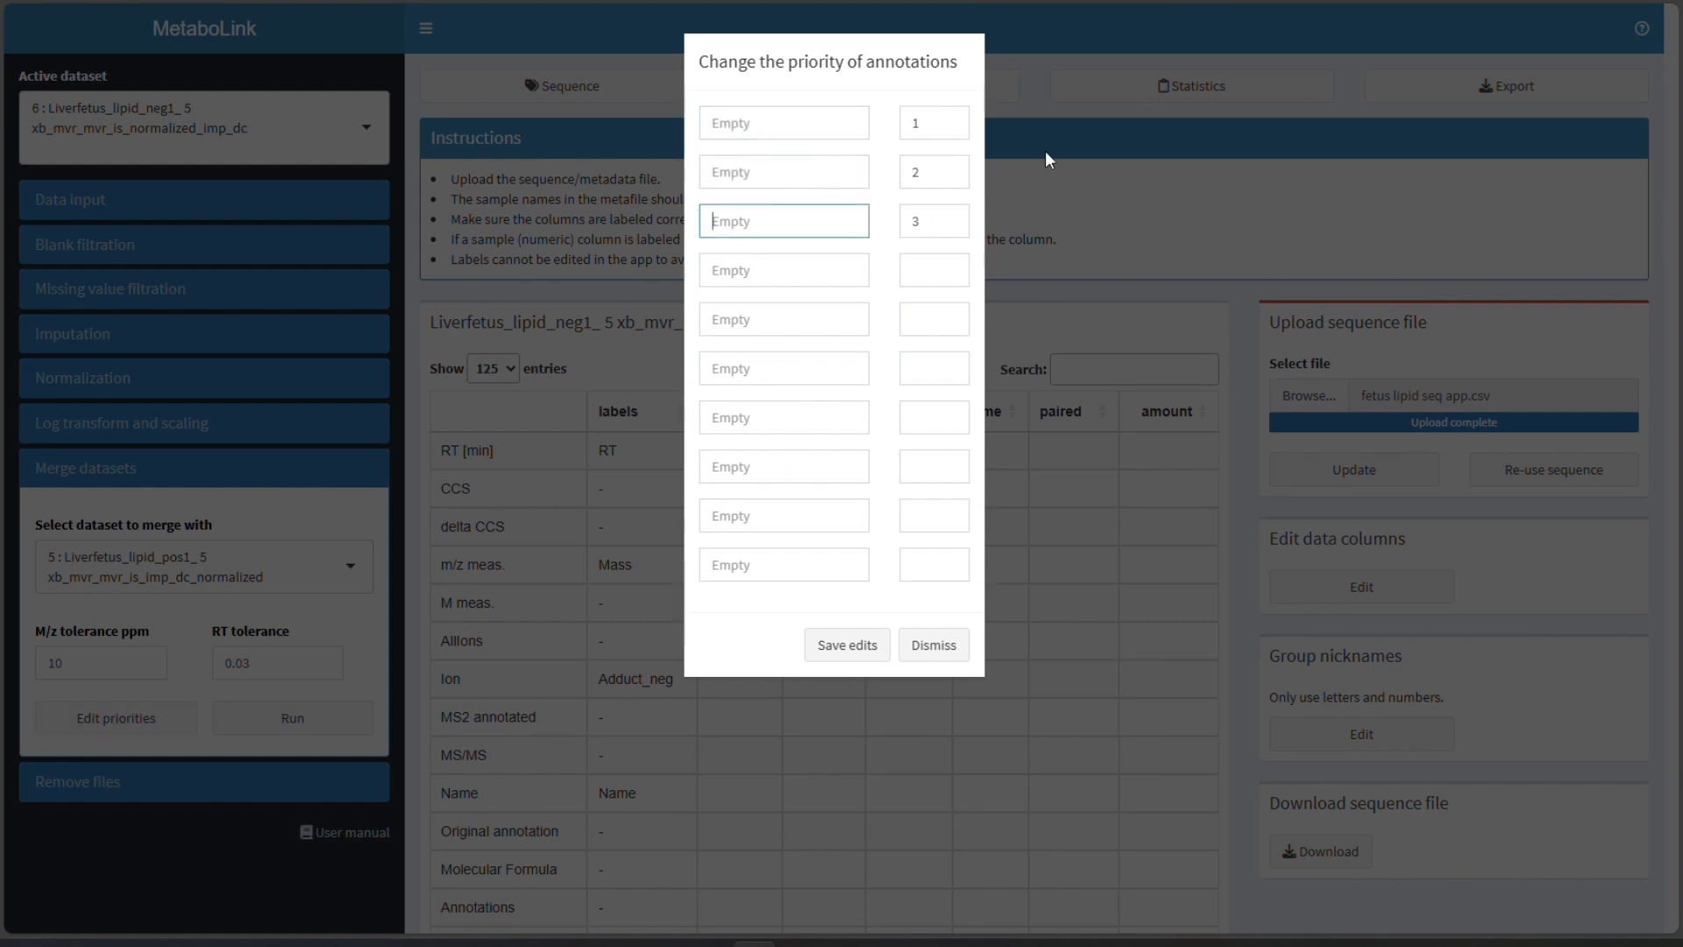
left_click(925, 170)
key("BackSpace")
left_click(932, 219)
key("BackSpace")
left_click(819, 137)
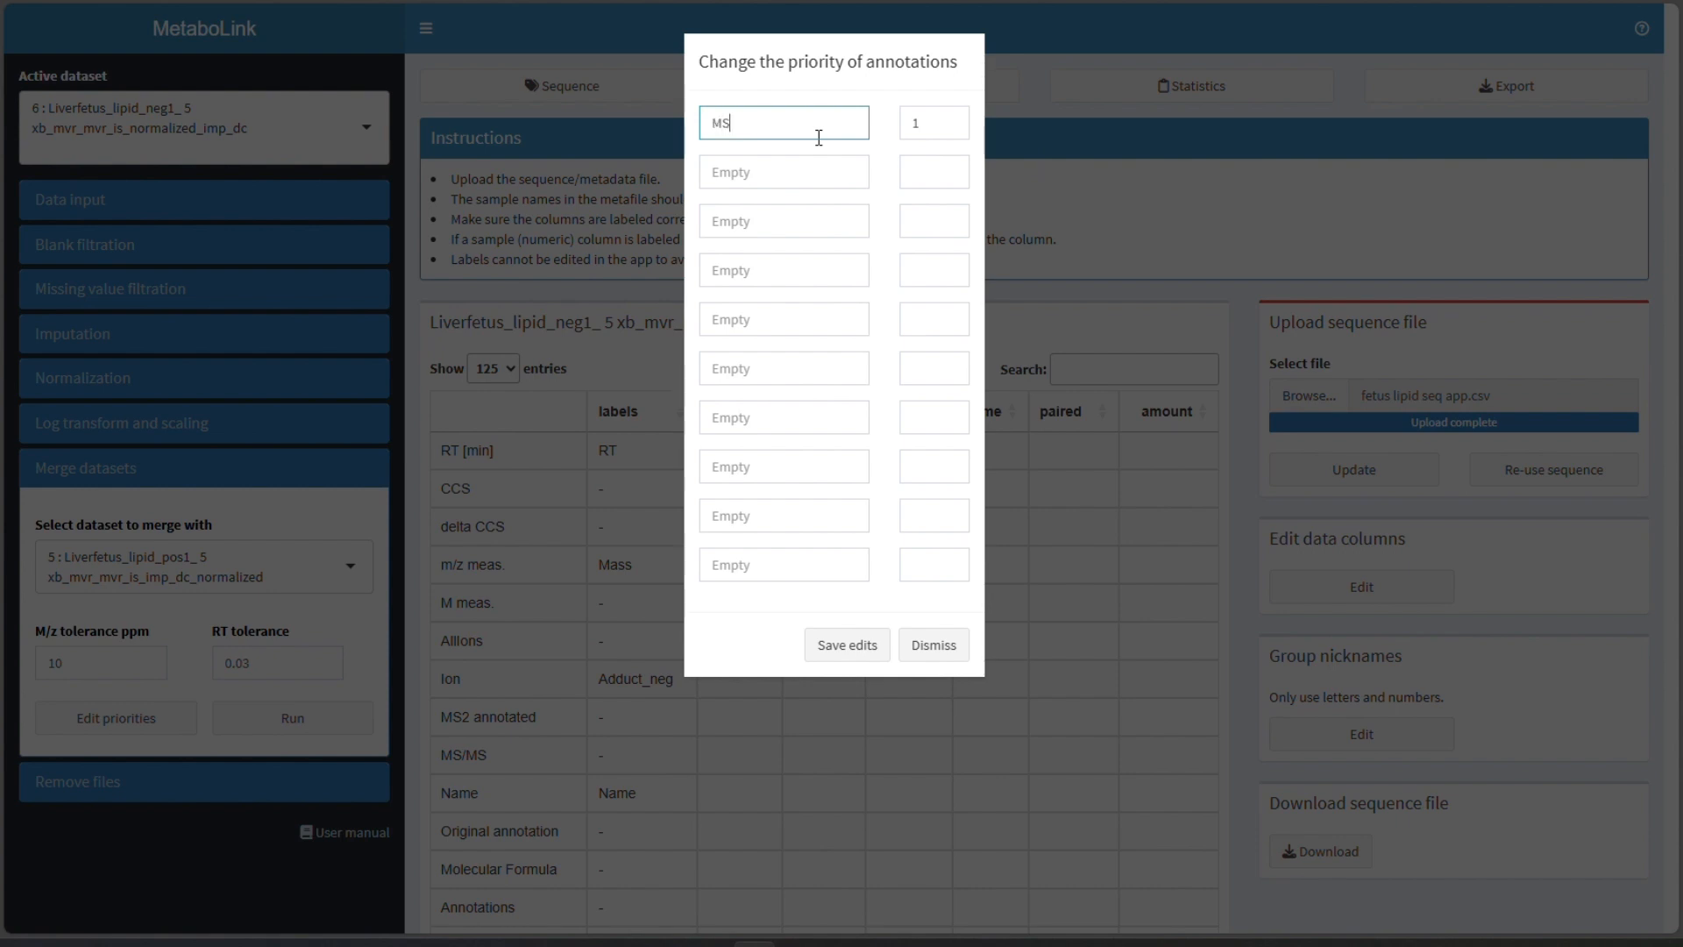
left_click(847, 653)
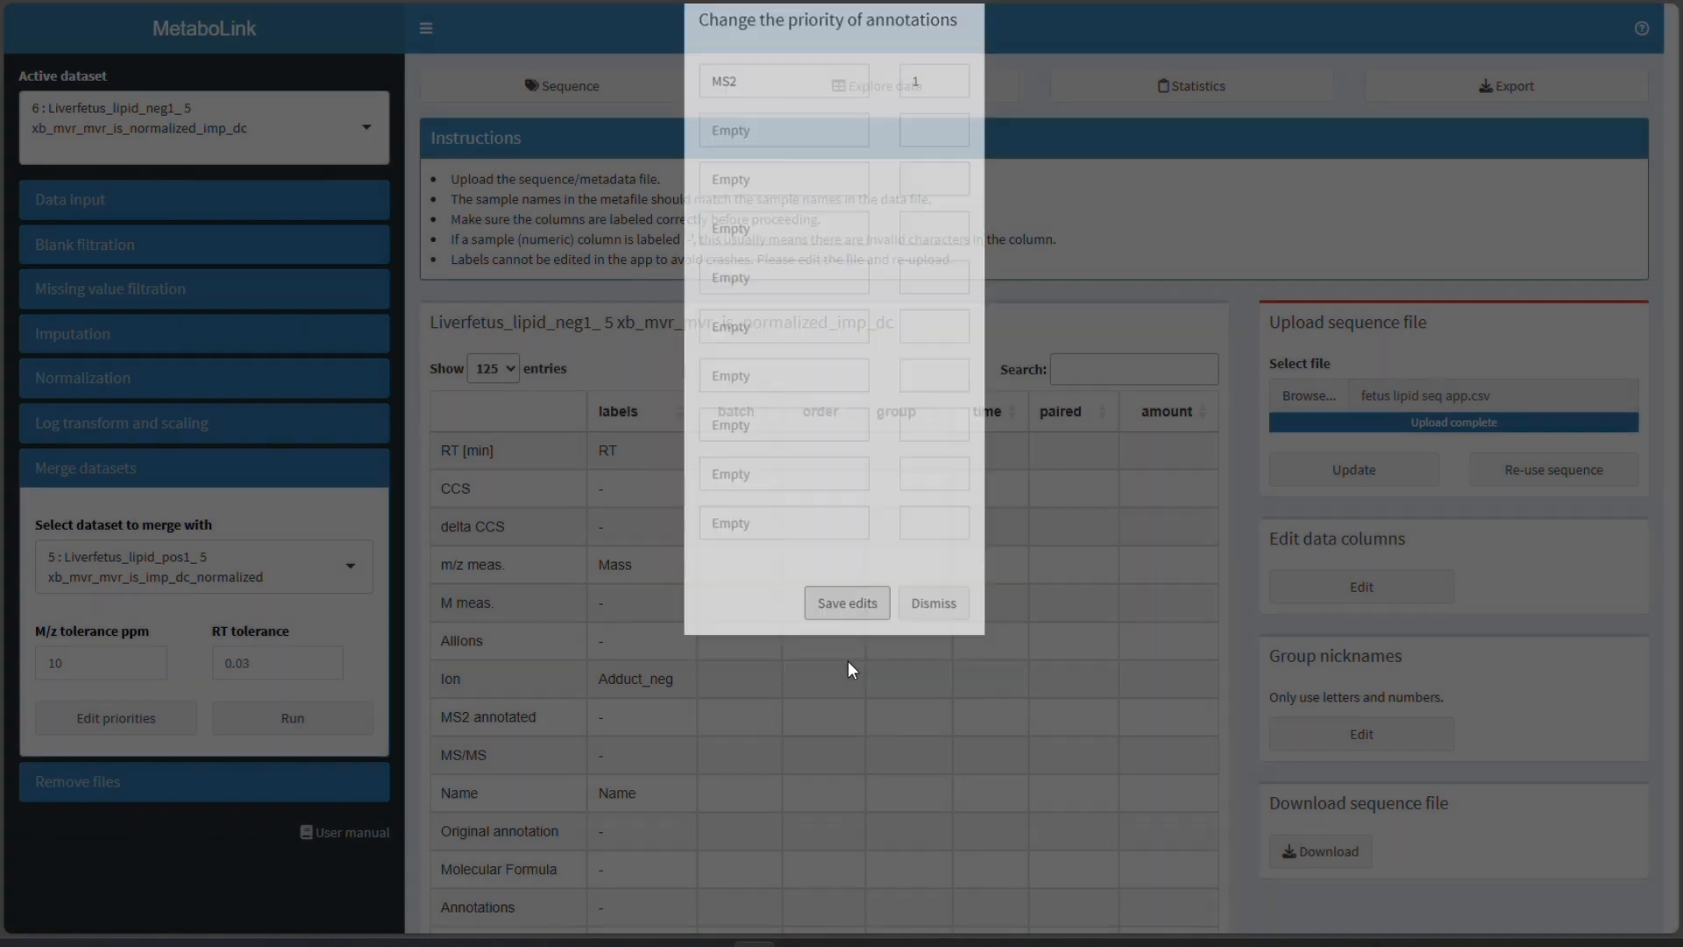
- Run the merge, keep the preselected duplicate features, remove the duplicates and save the result as a new file
left_click(326, 717)
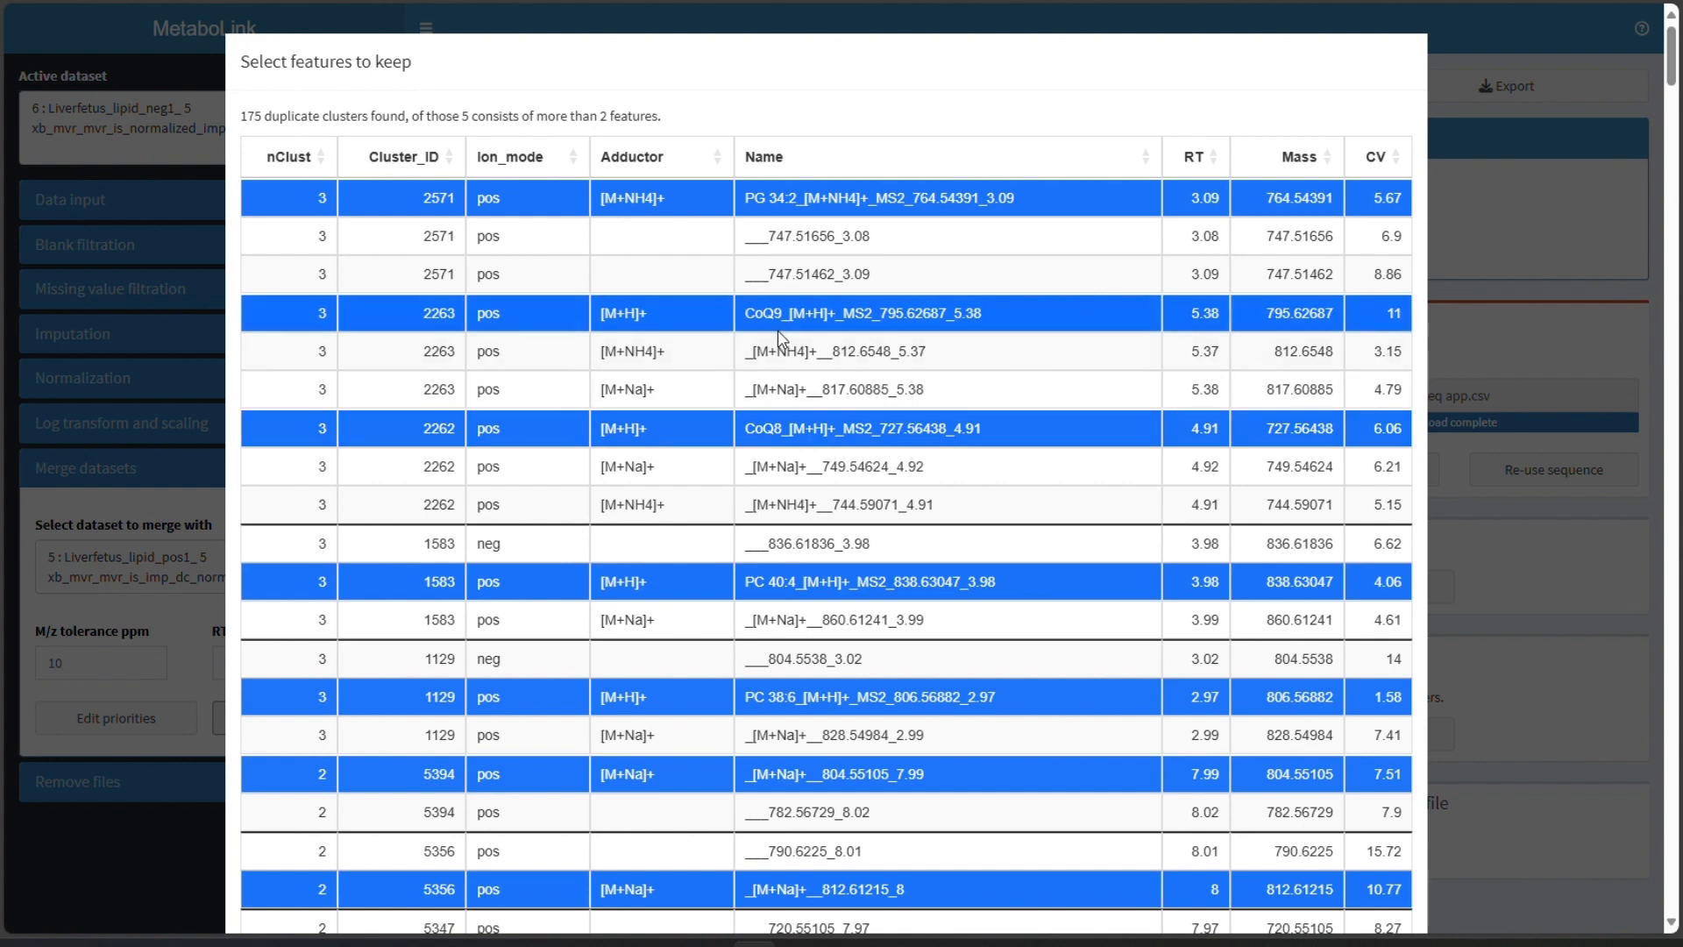
left_click_drag(838, 313, 874, 313)
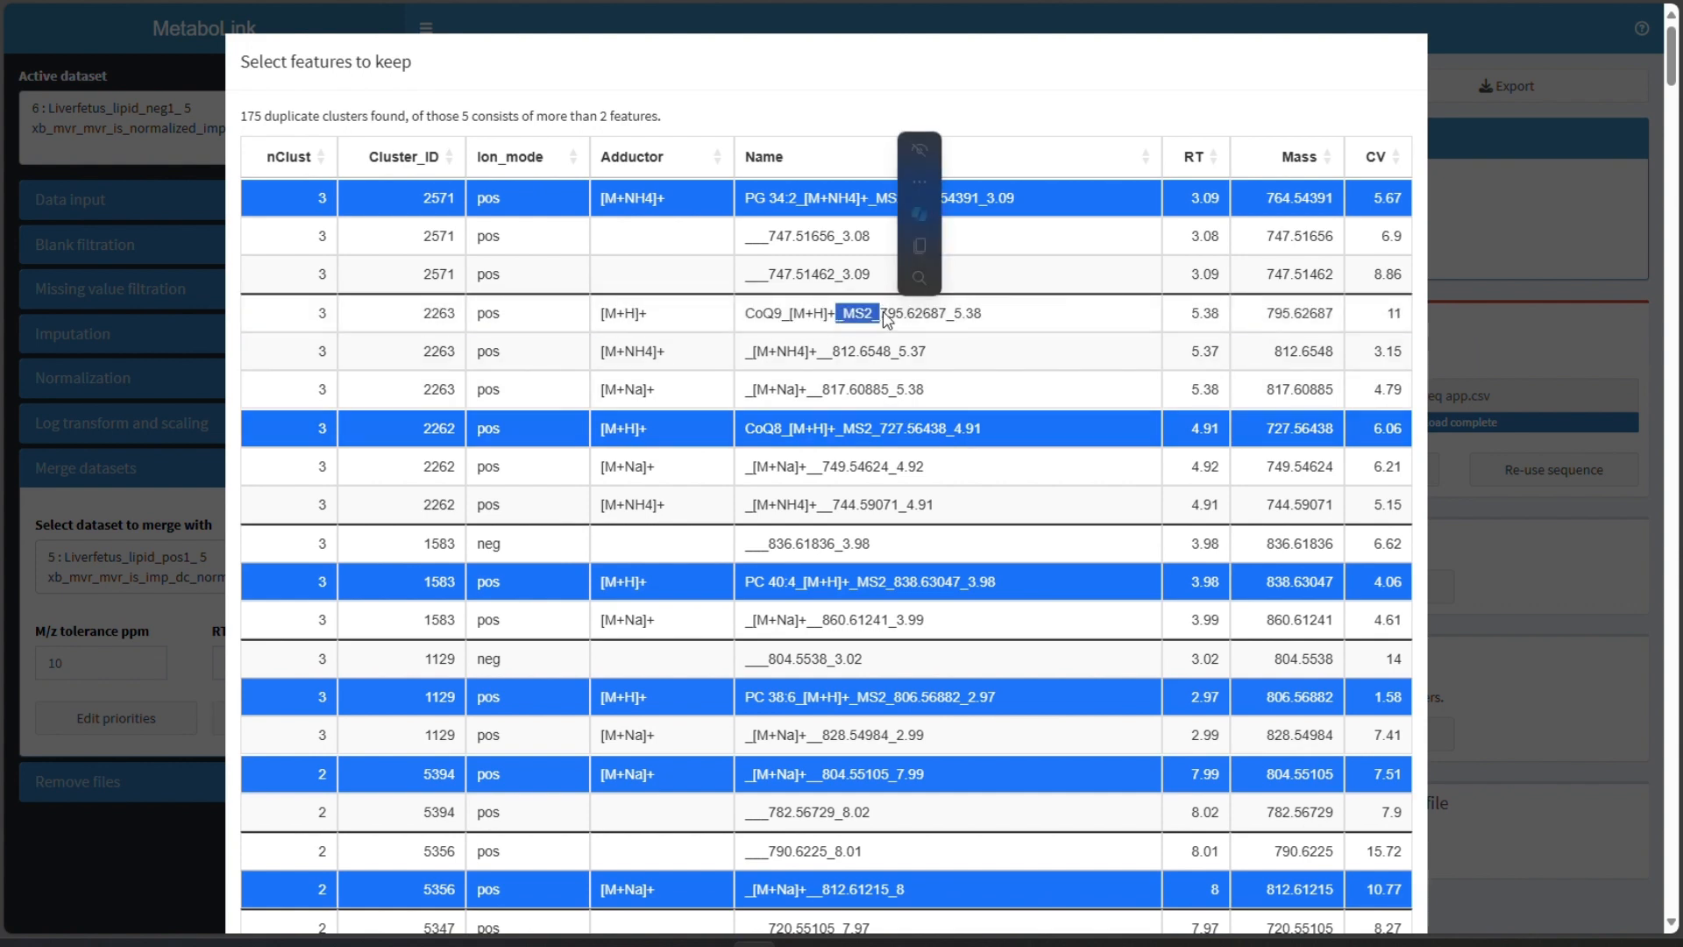
left_click(884, 313)
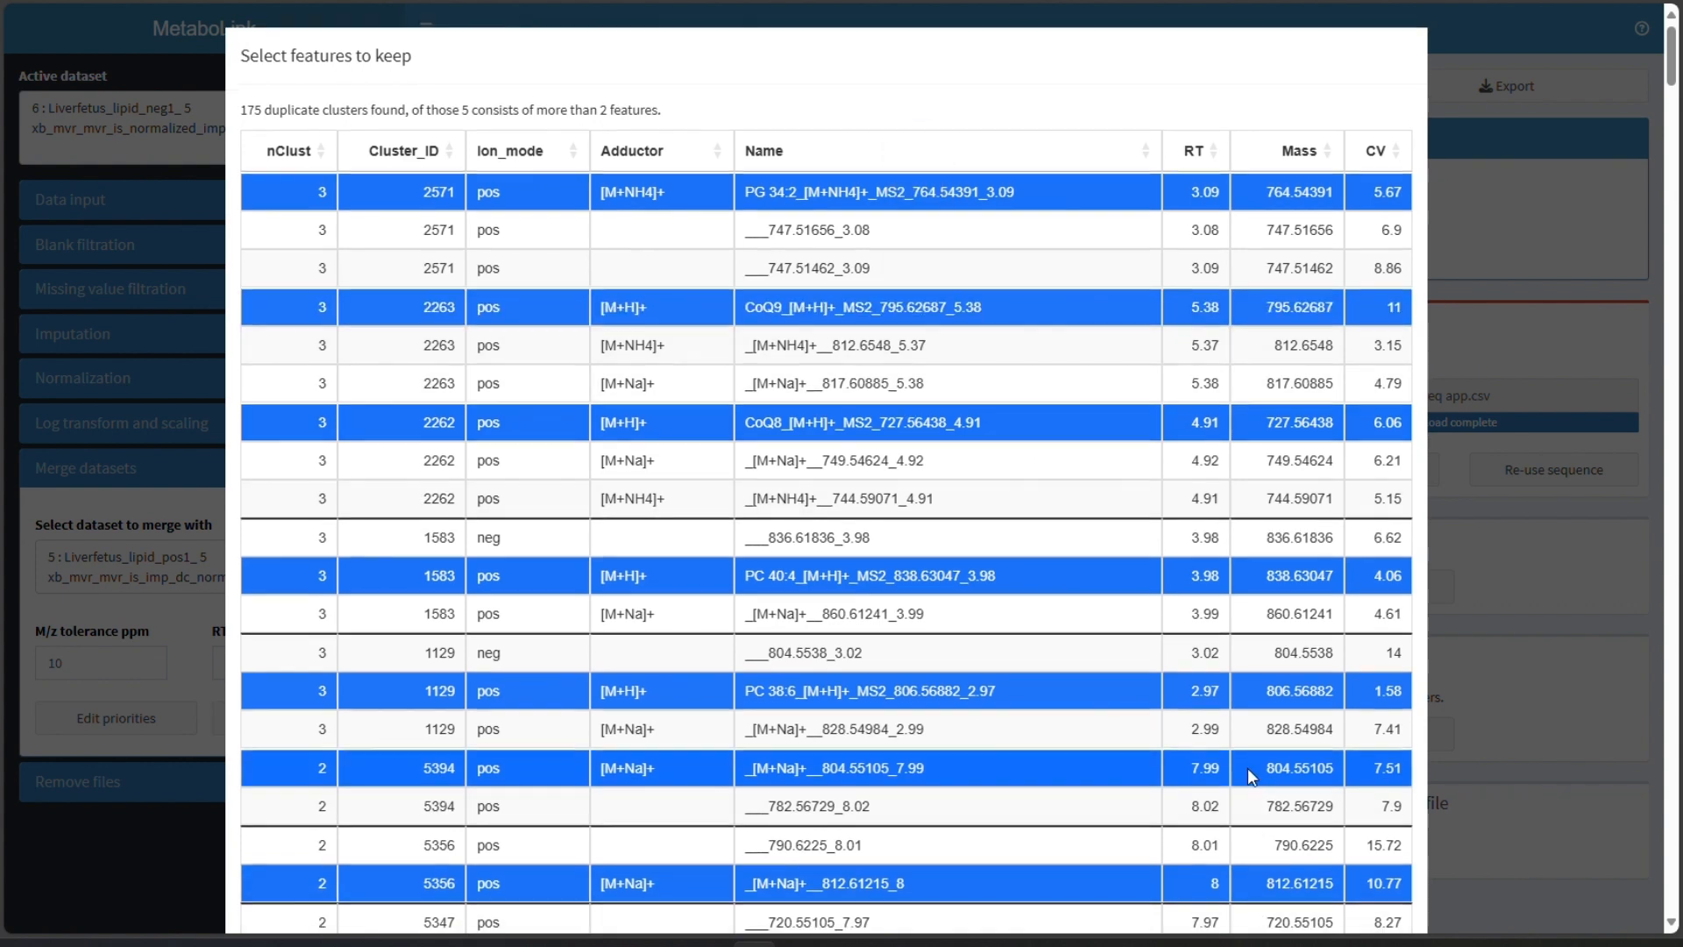
scroll(1249, 768, "down", 8)
scroll(1252, 769, "down", 15)
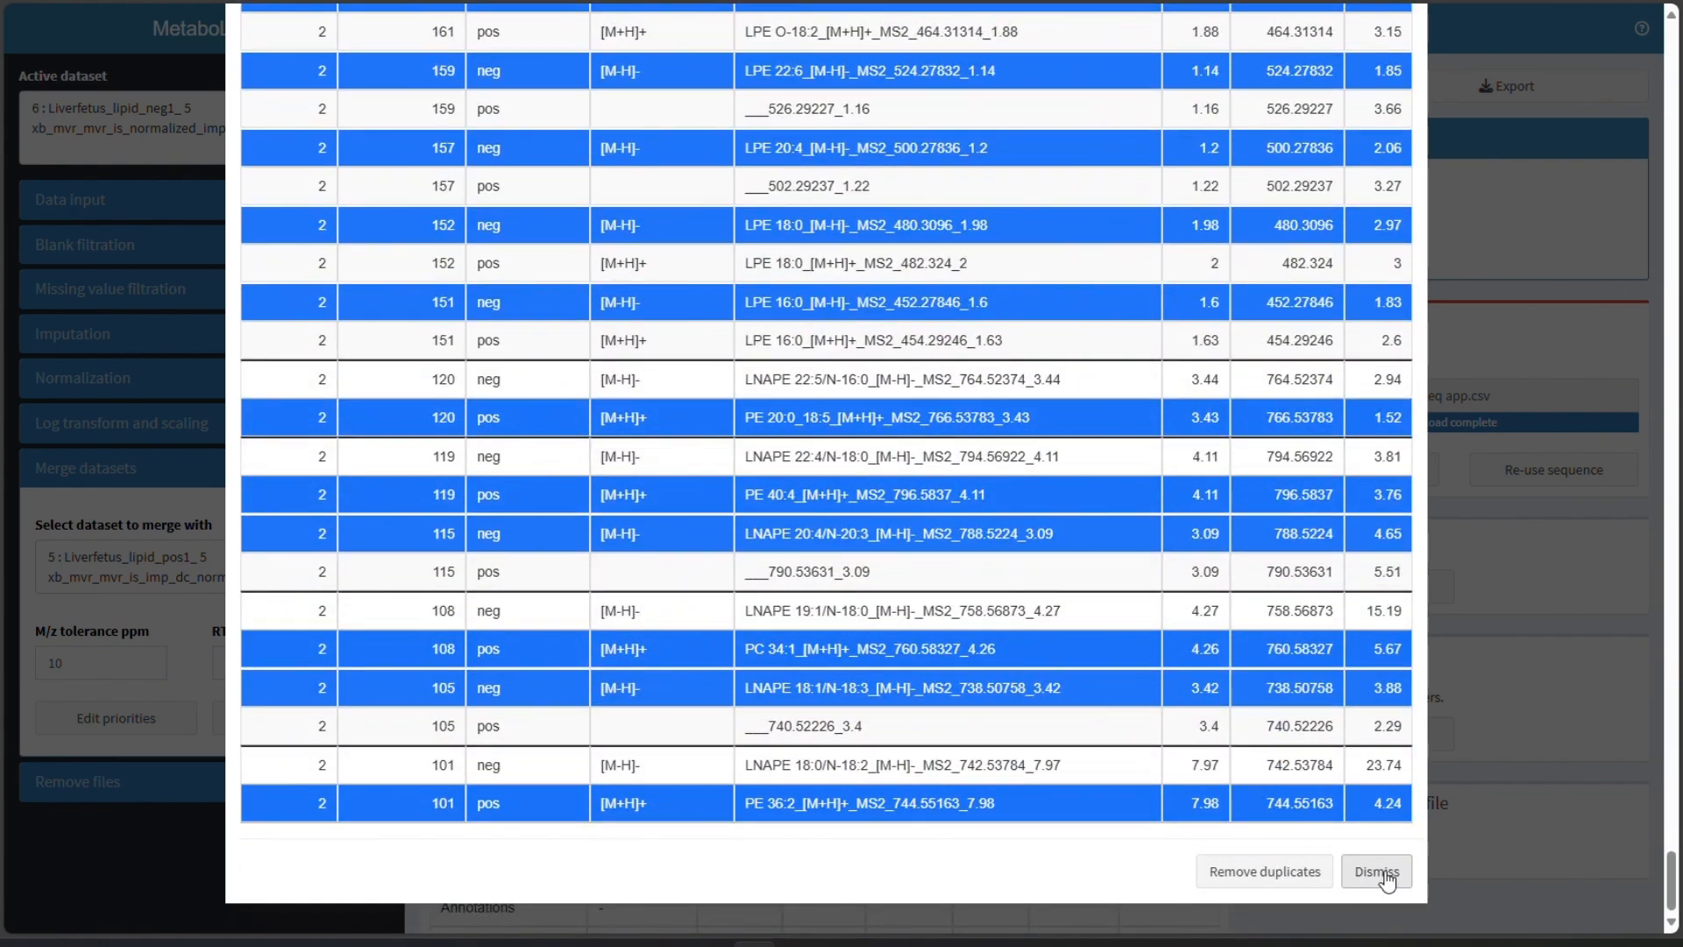
left_click(1265, 871)
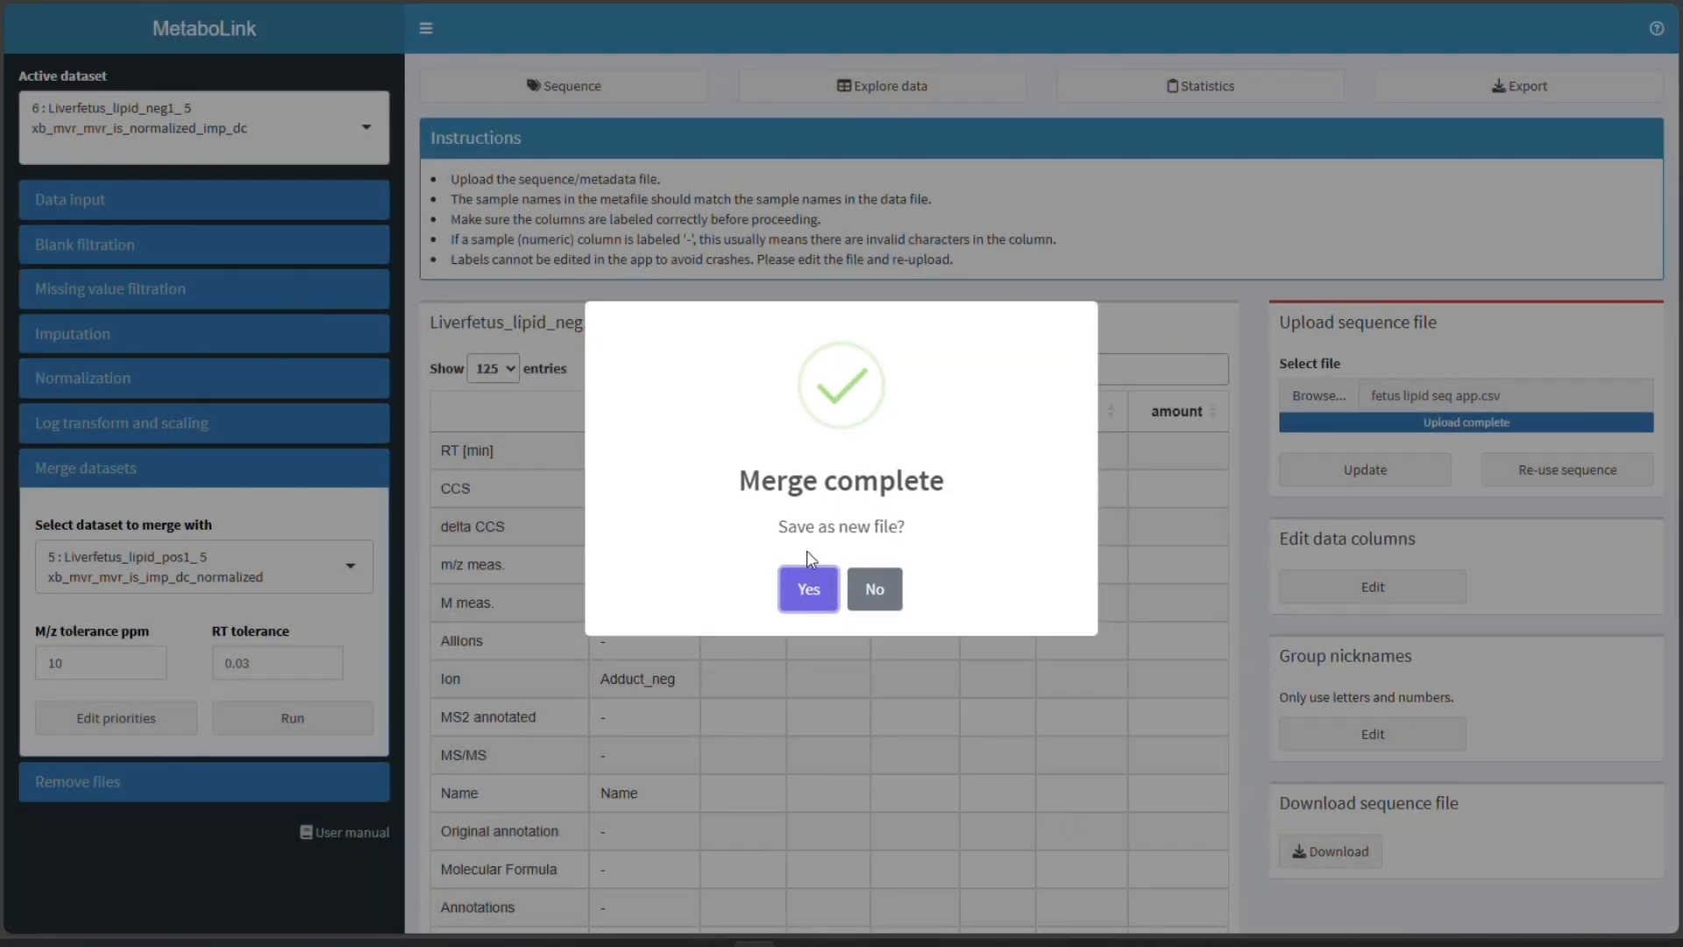
left_click(802, 587)
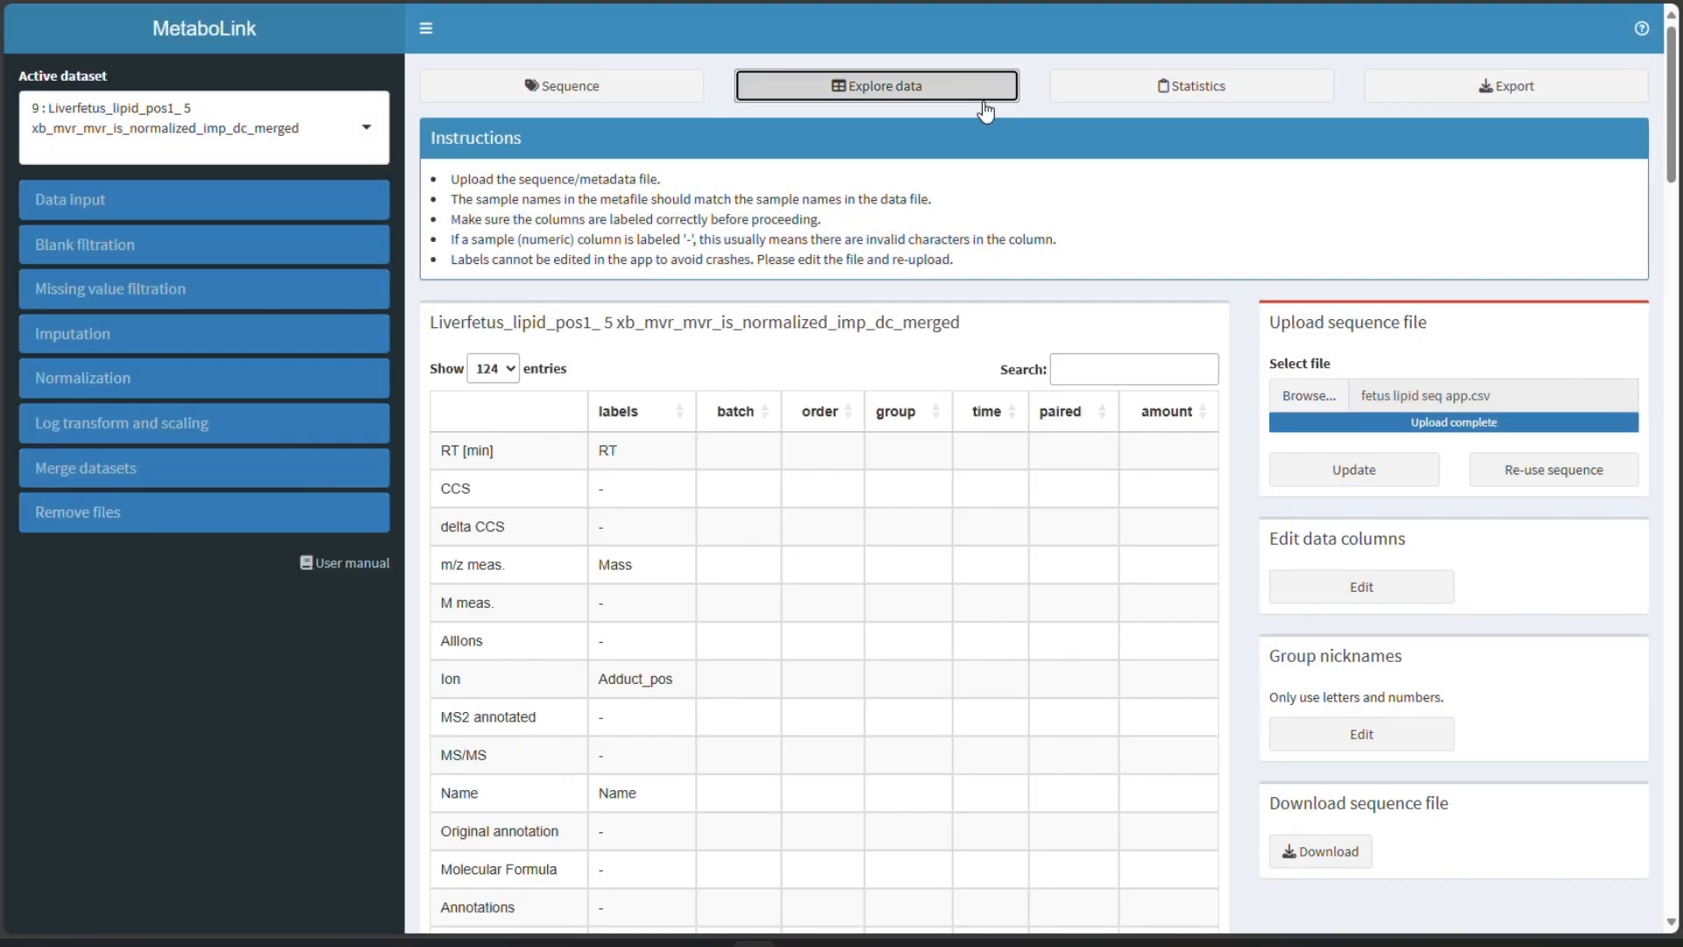
- Review the merged dataset's data table and summary
left_click(983, 98)
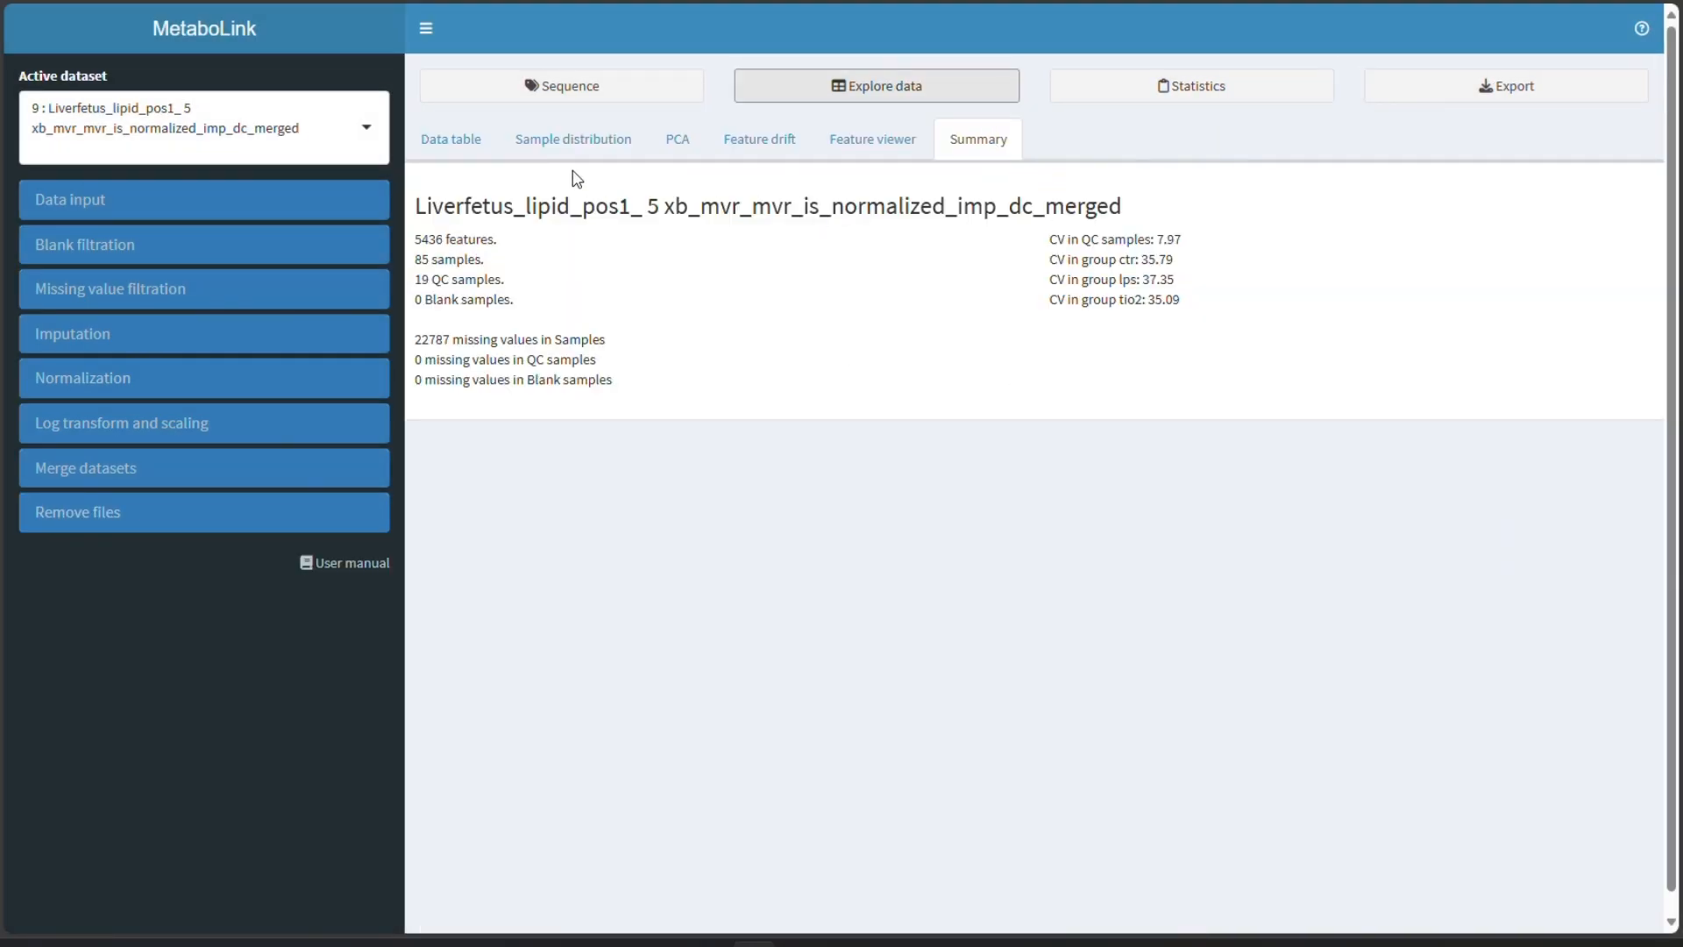
left_click(421, 149)
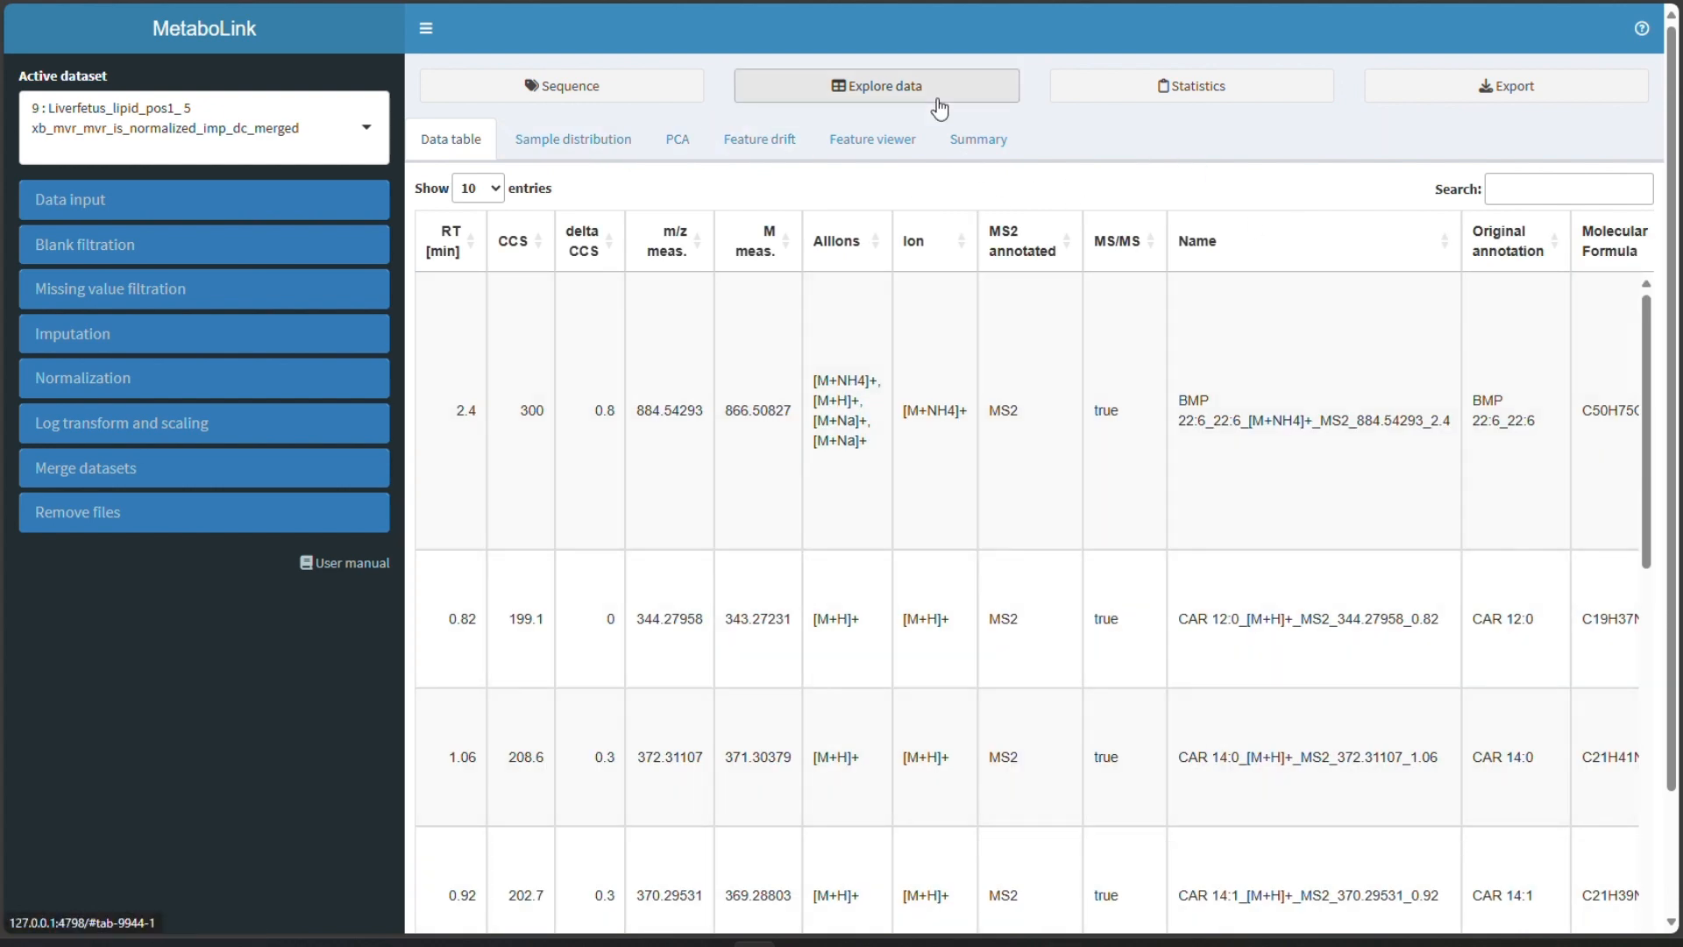
left_click(991, 143)
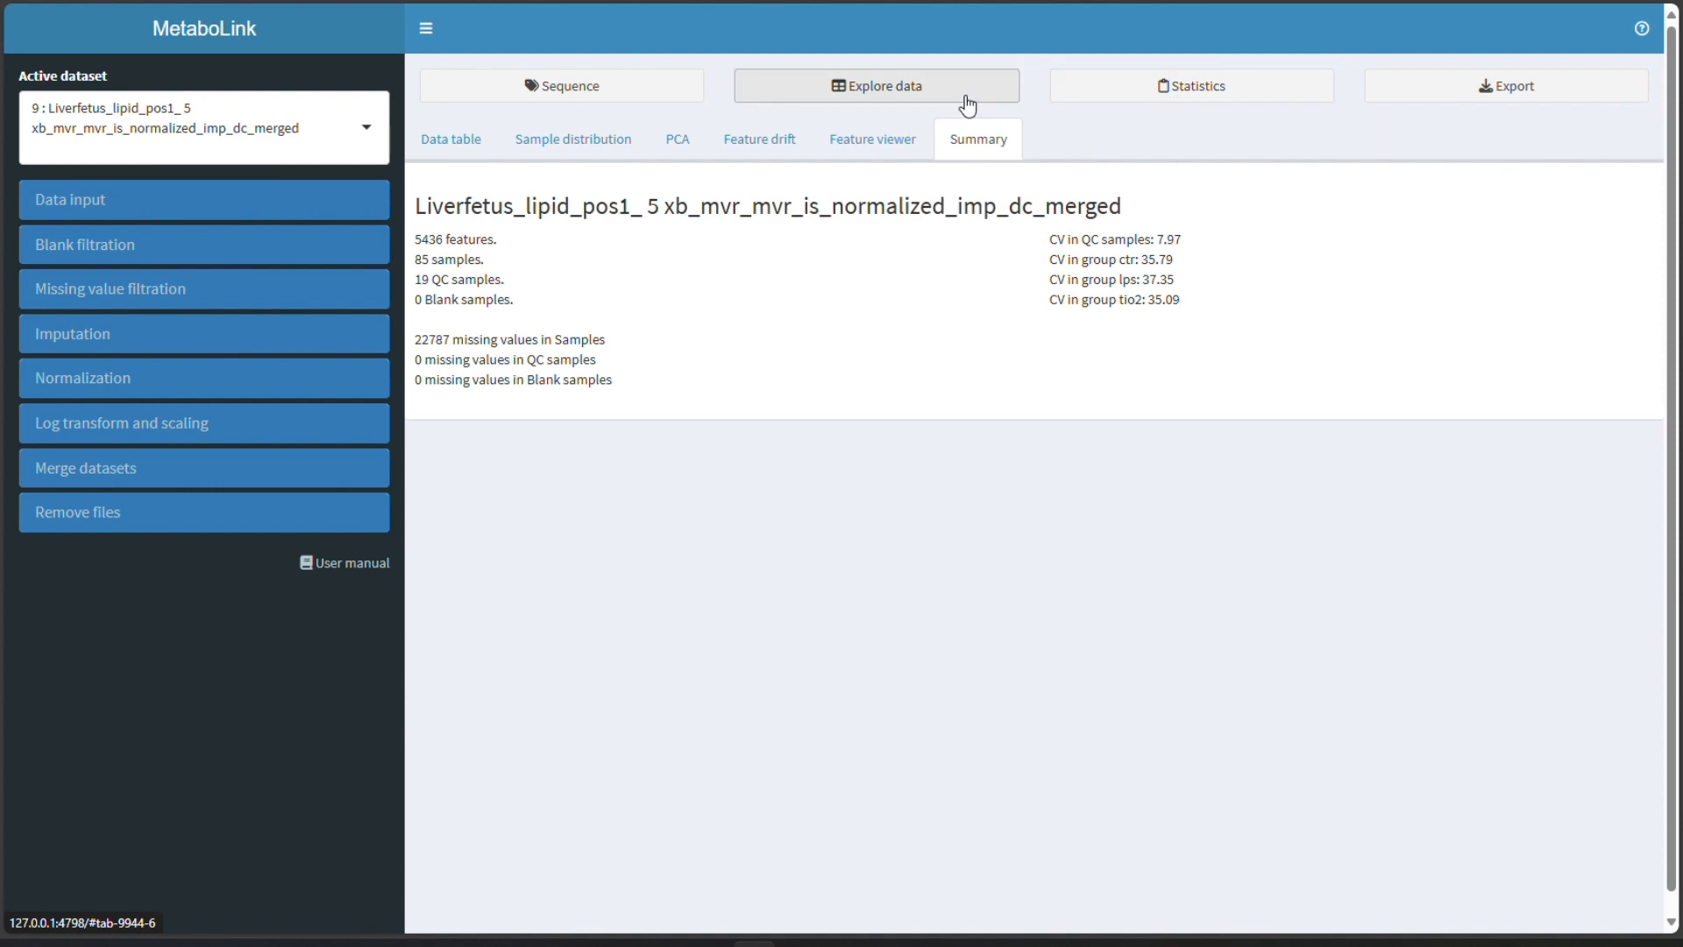
- Set up a local statistical test, trying the paired option and settling on 2 groups (unpaired)
left_click(1104, 104)
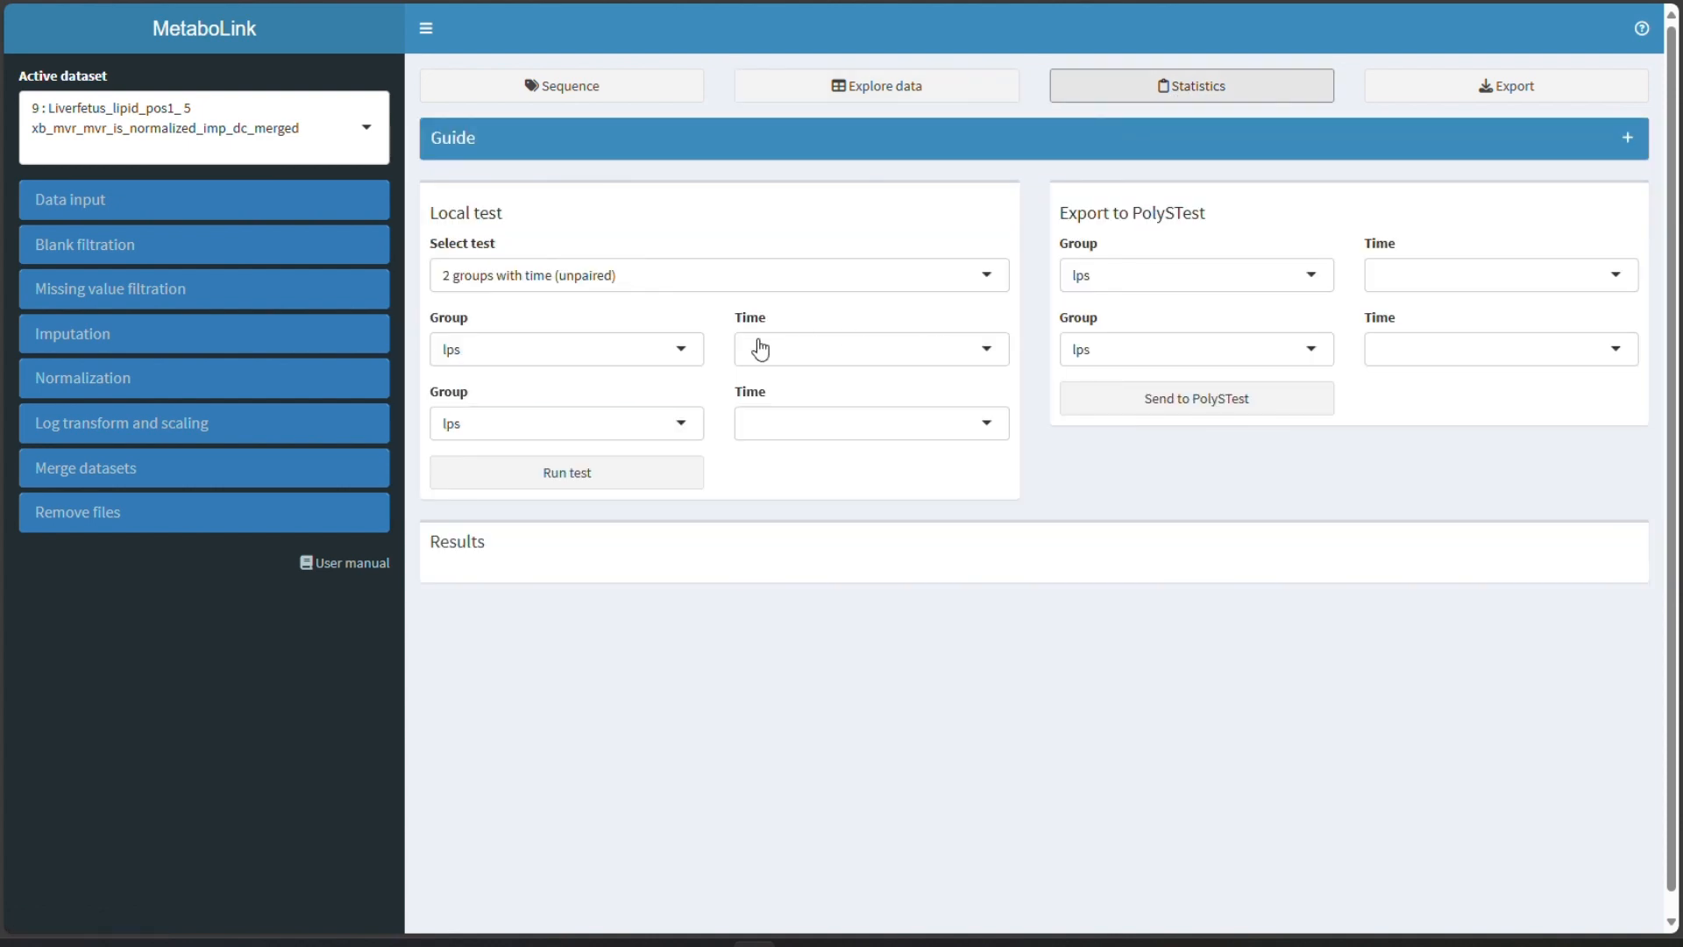
left_click(667, 423)
left_click(631, 484)
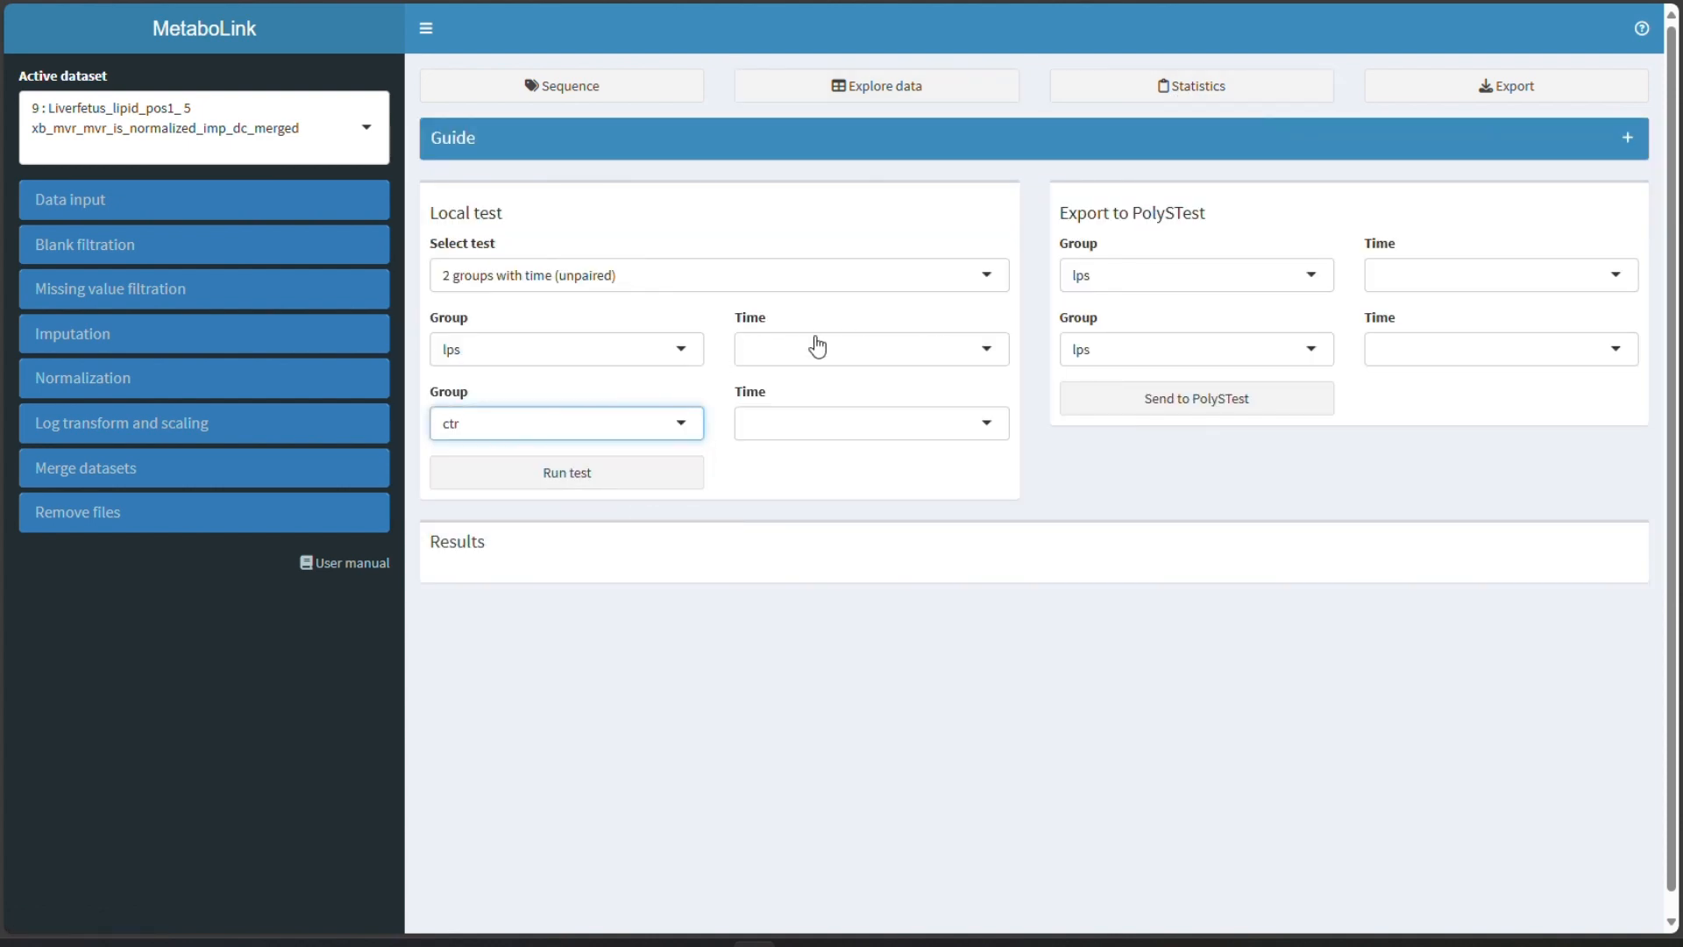
left_click(864, 285)
left_click(842, 340)
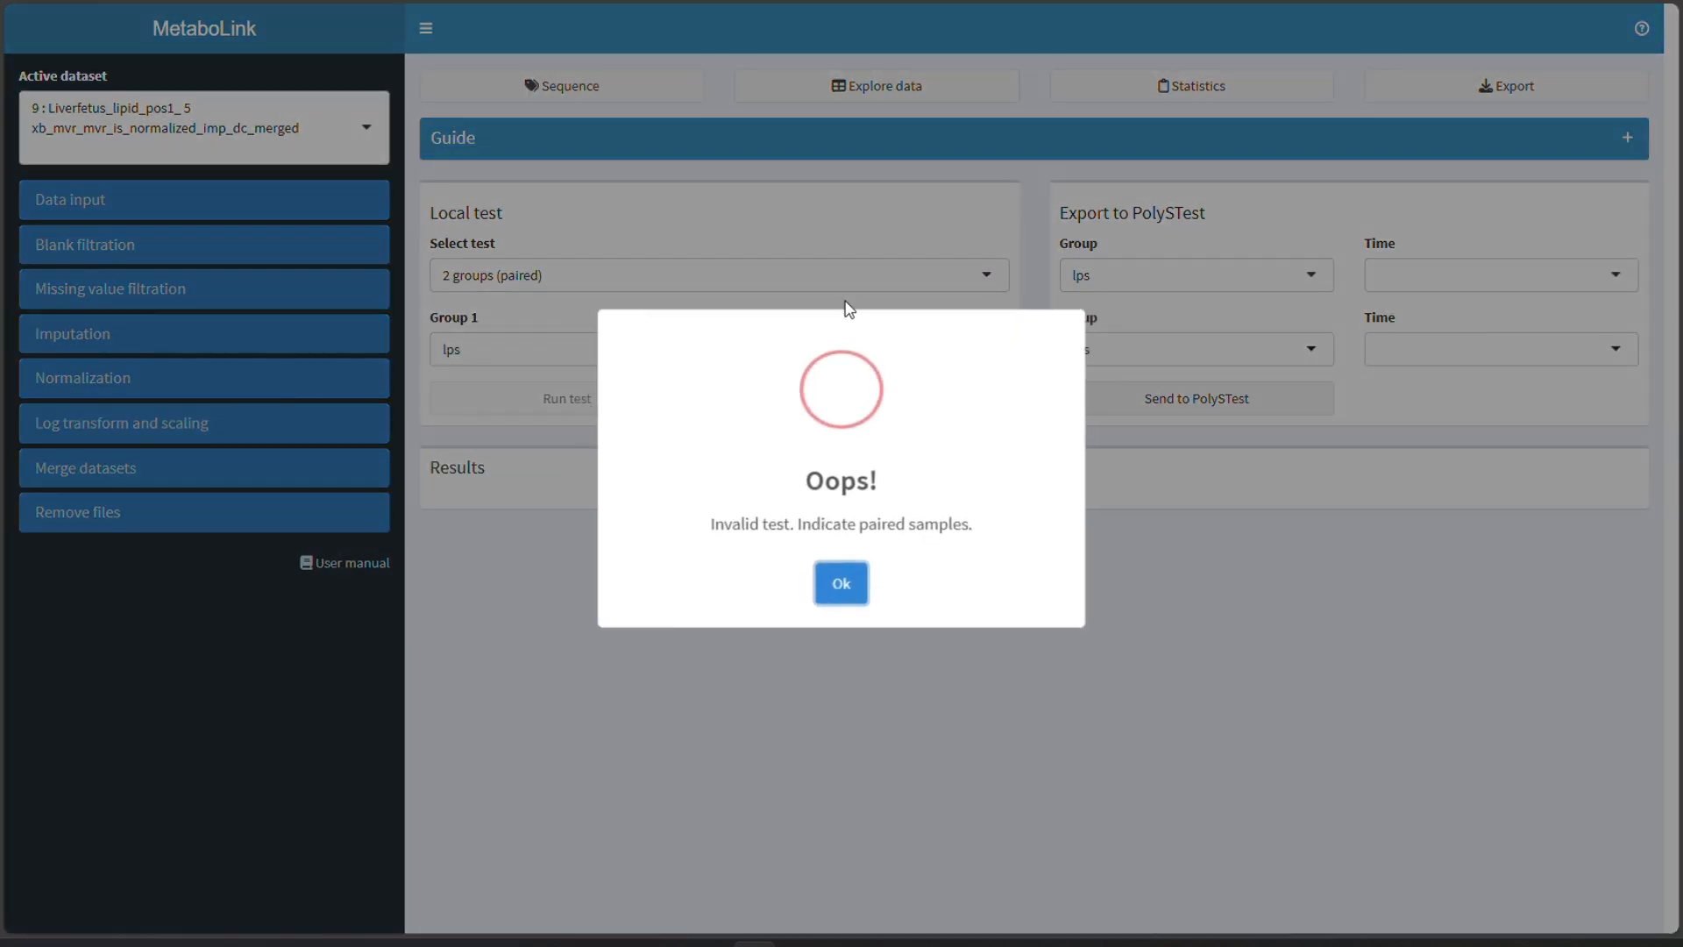
left_click(841, 589)
left_click(842, 279)
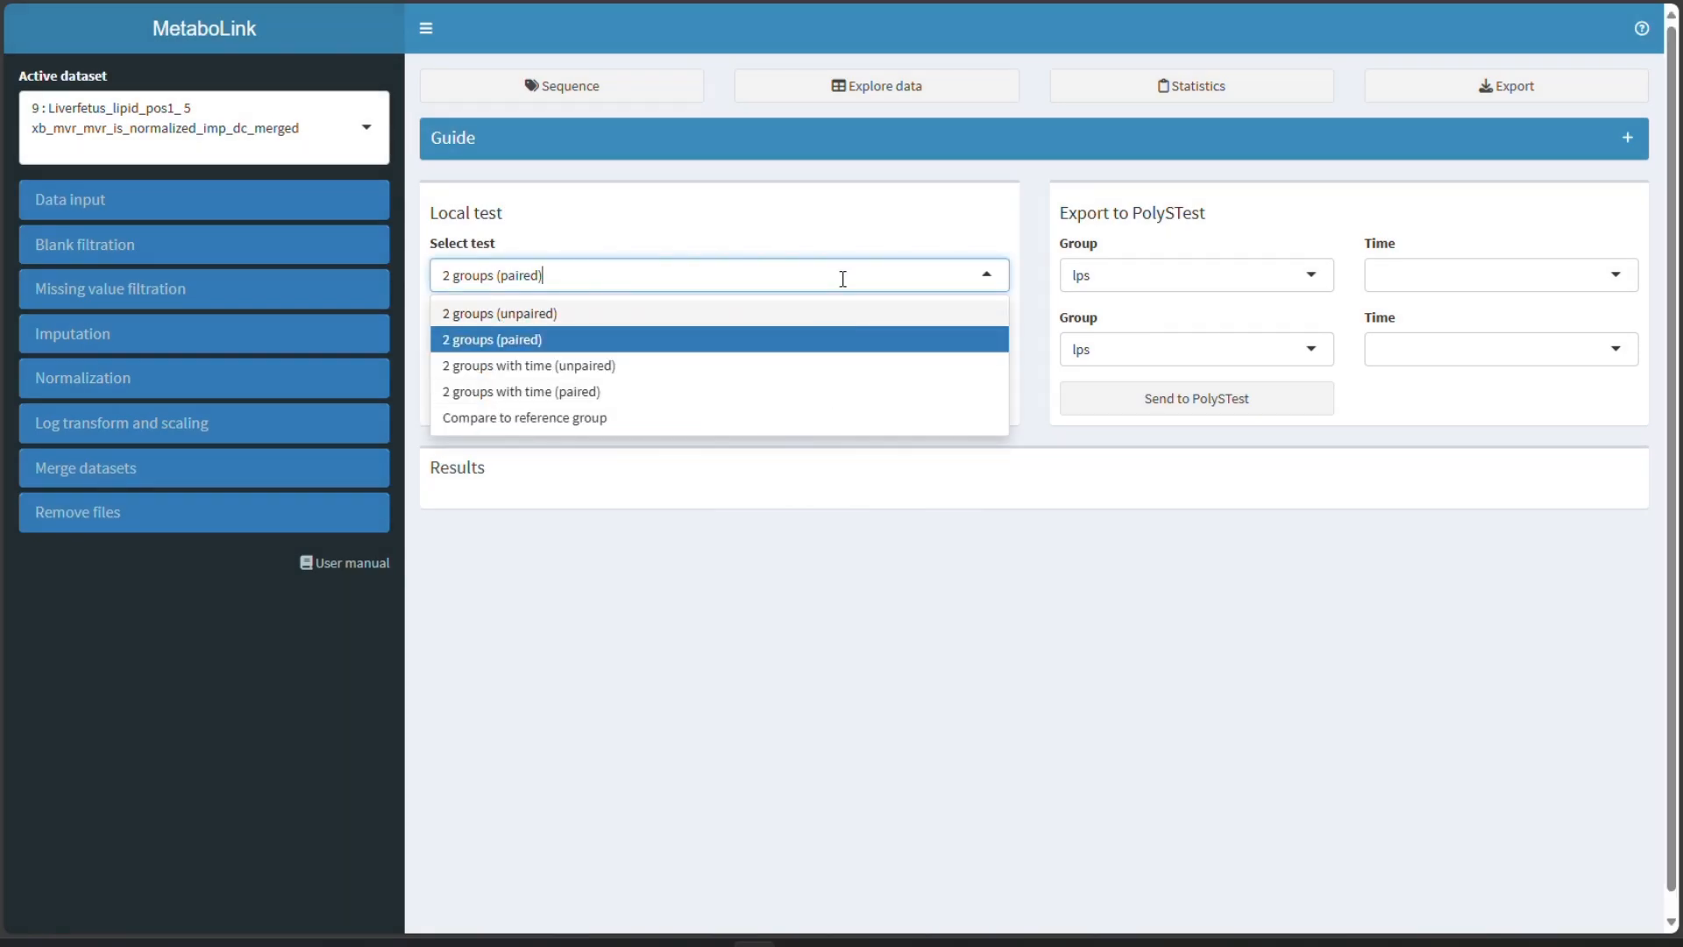
left_click(819, 314)
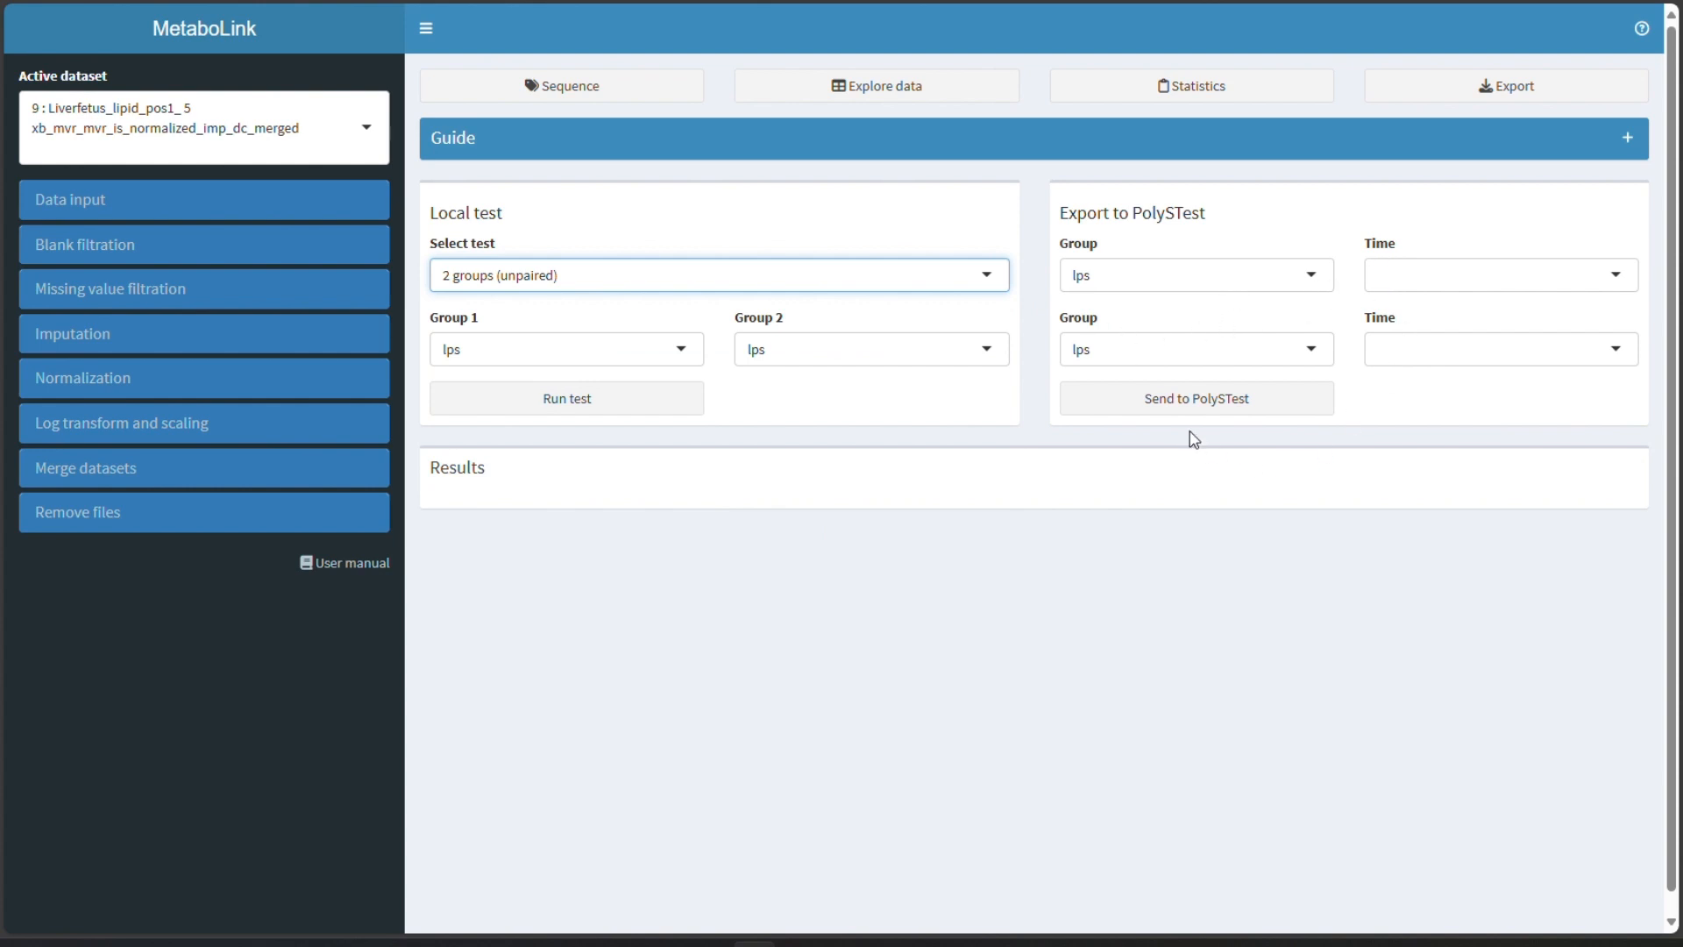
- Send the merged dataset to PolySTest from the export options and look over its data layout and comparisons
left_click(1469, 100)
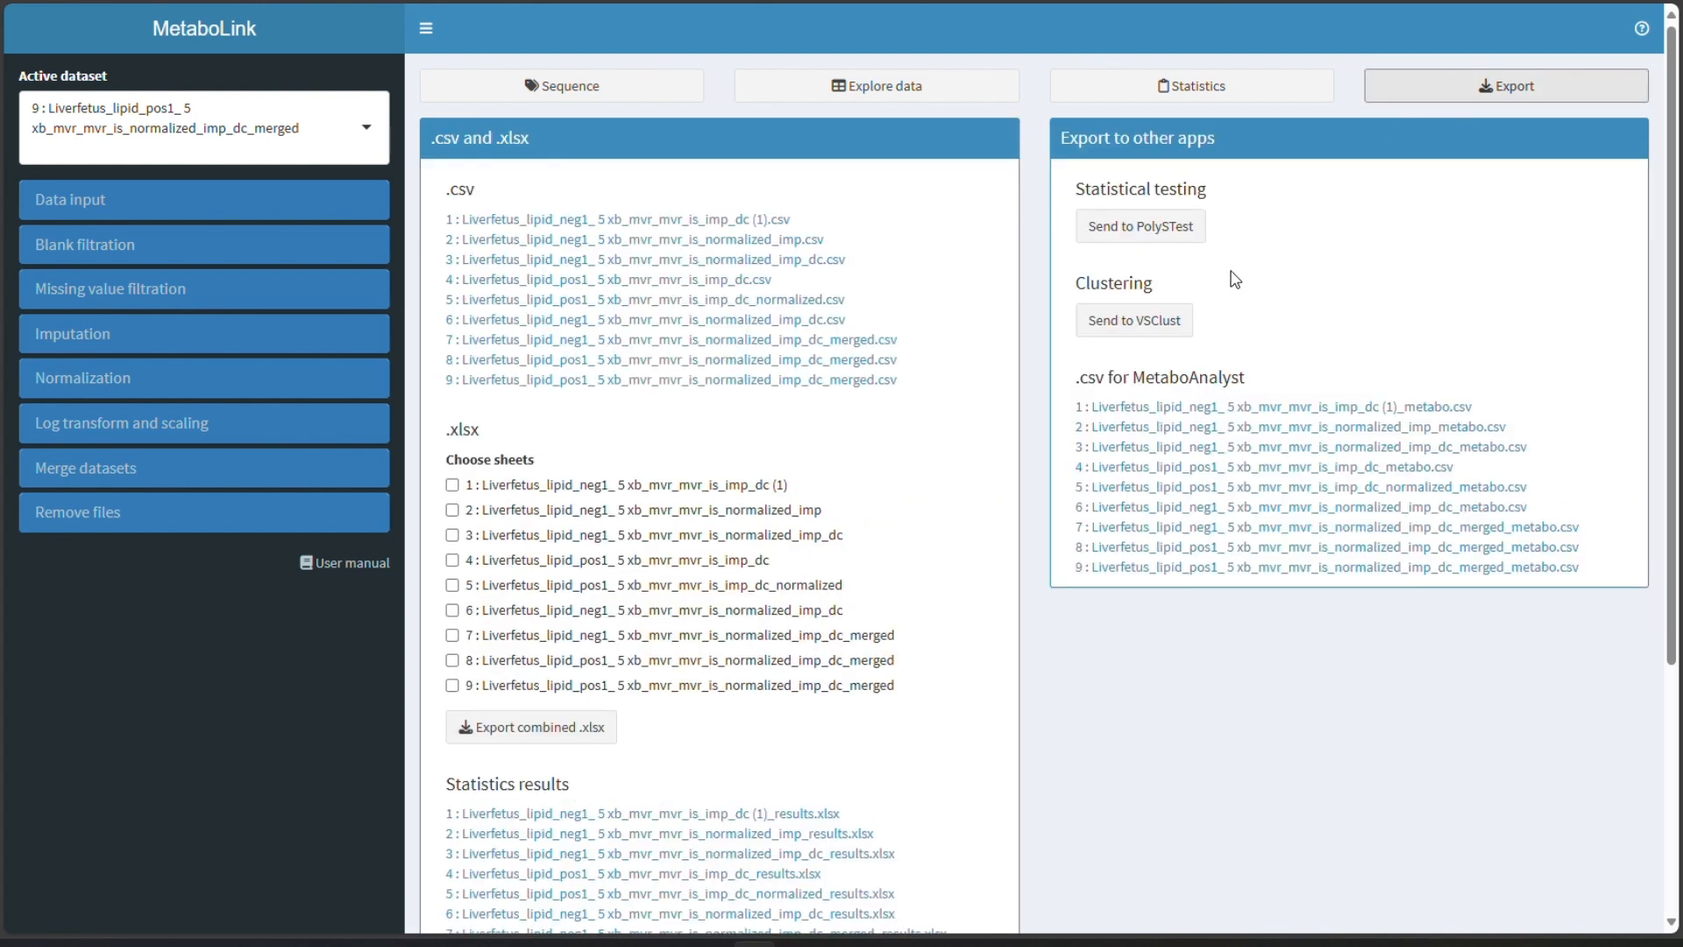
left_click(1163, 235)
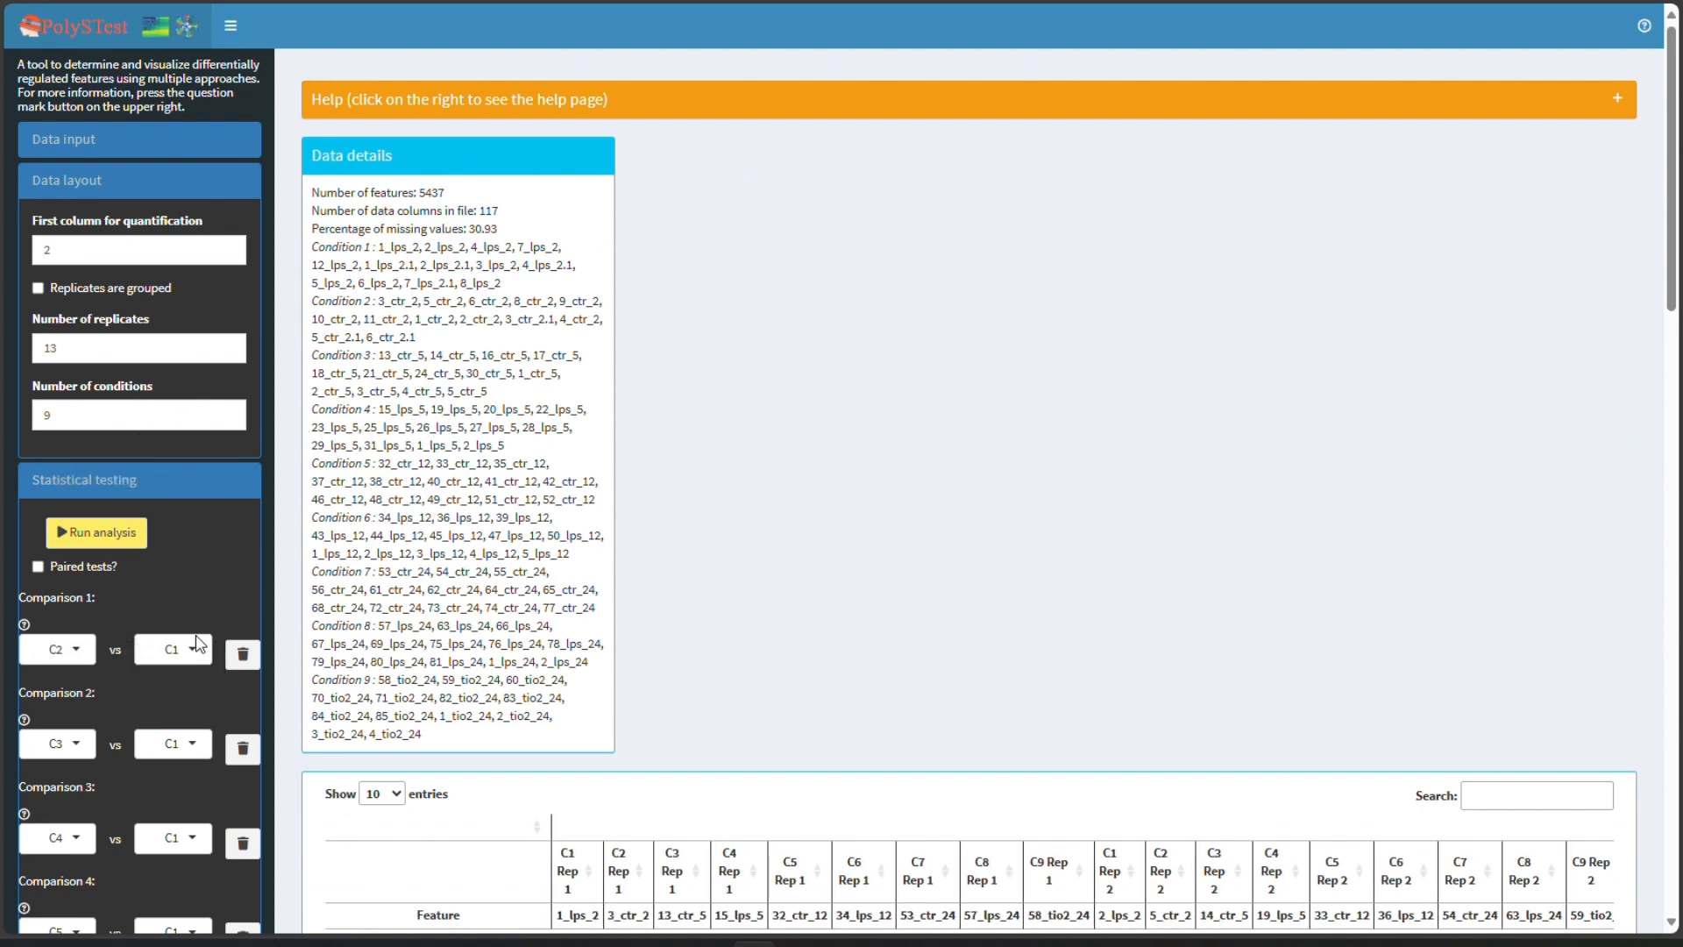
scroll(182, 572, "down", 2)
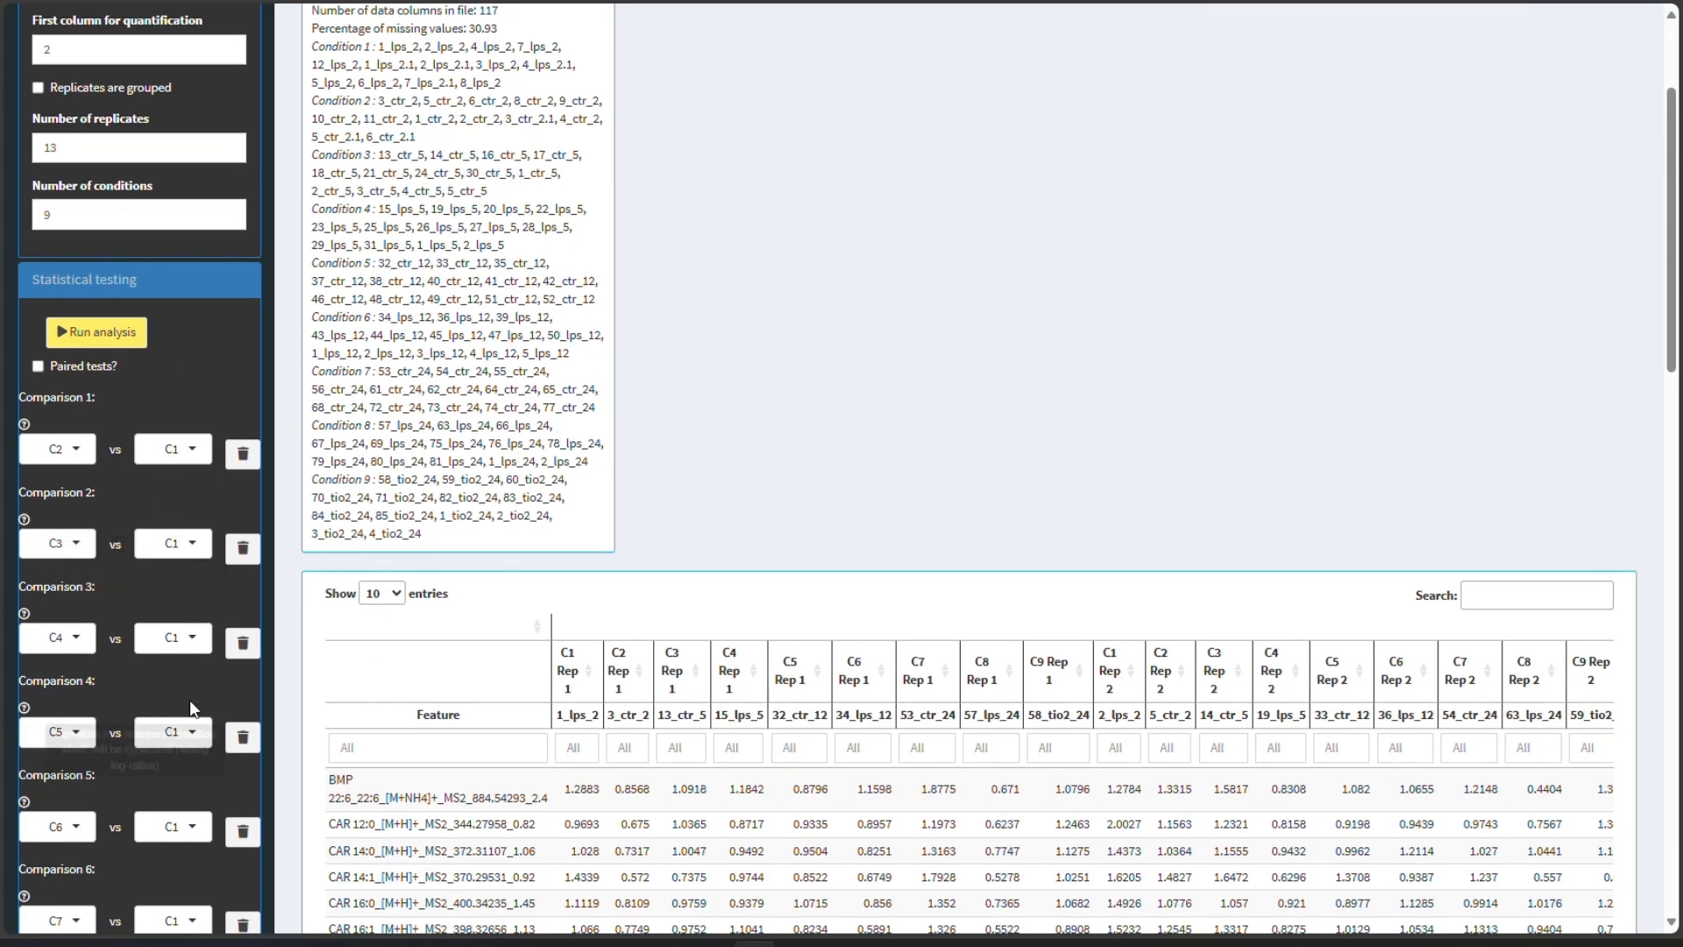
scroll(167, 854, "down", 2)
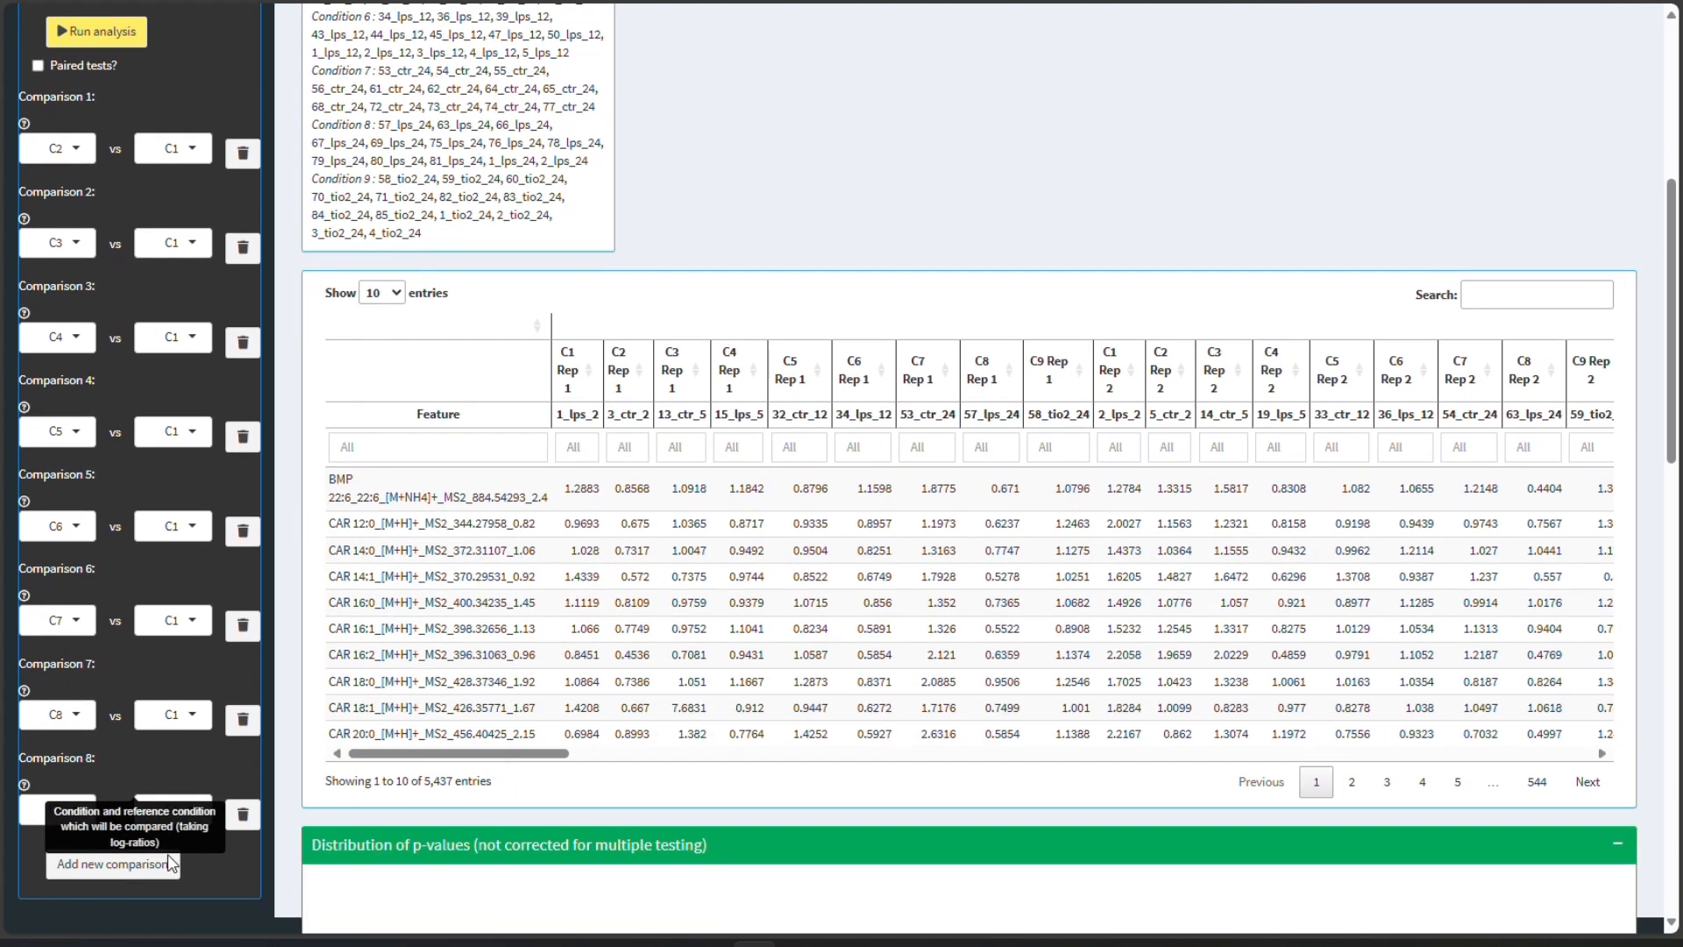
scroll(165, 853, "up", 4)
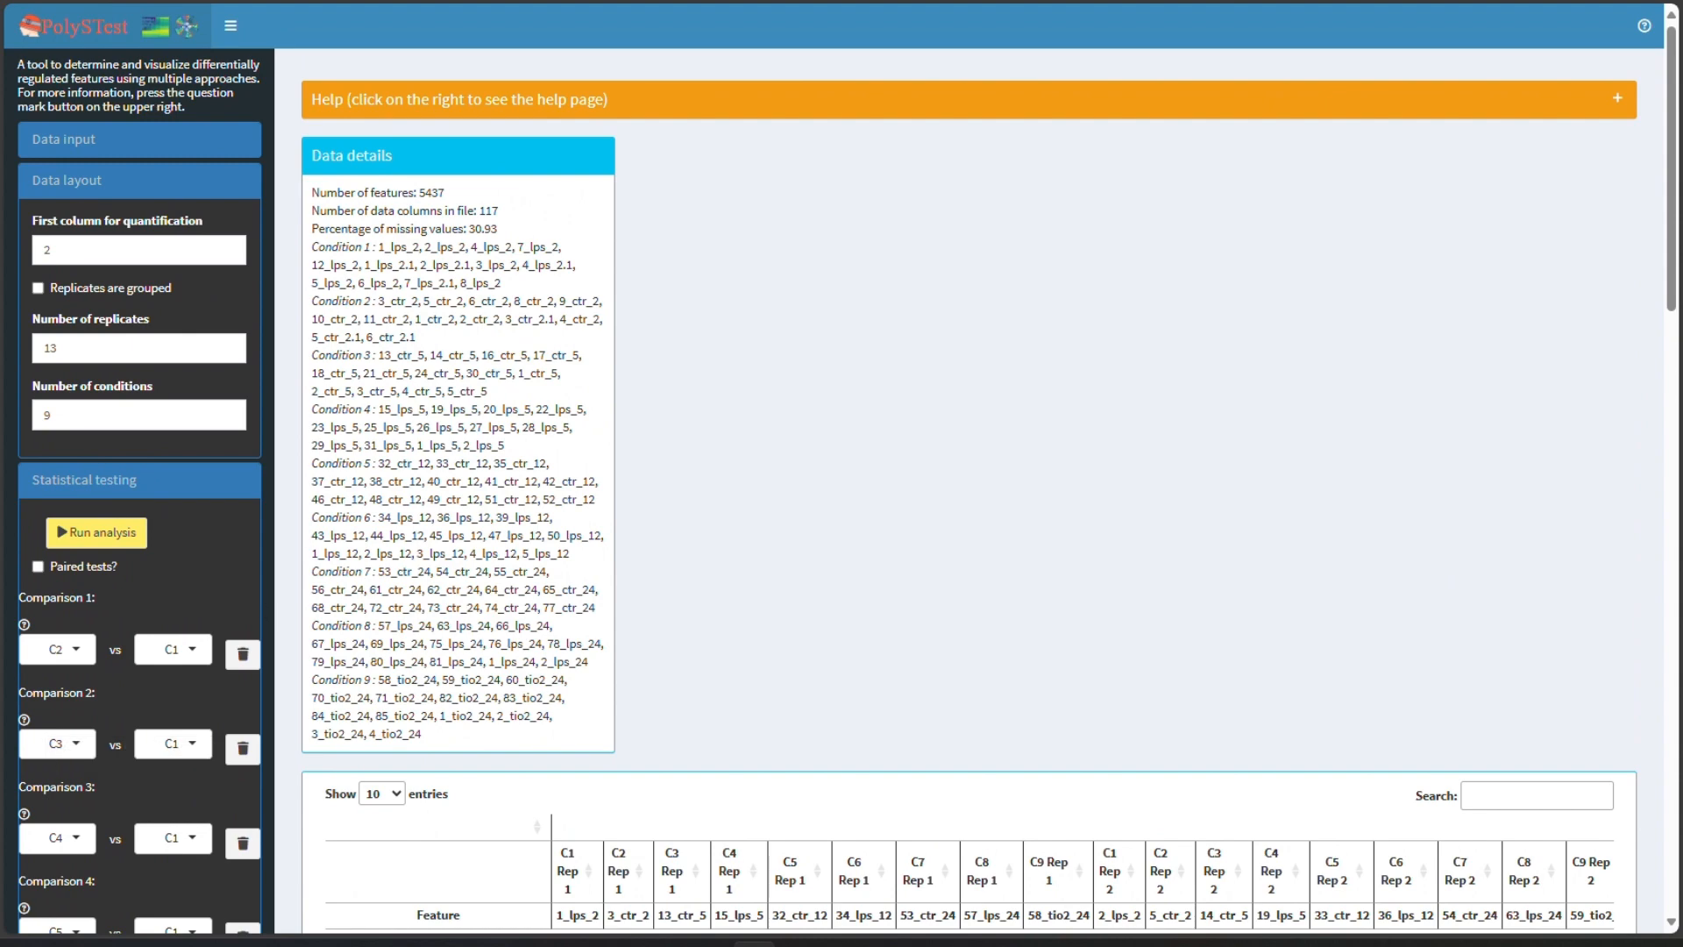
scroll(182, 576, "down", 2)
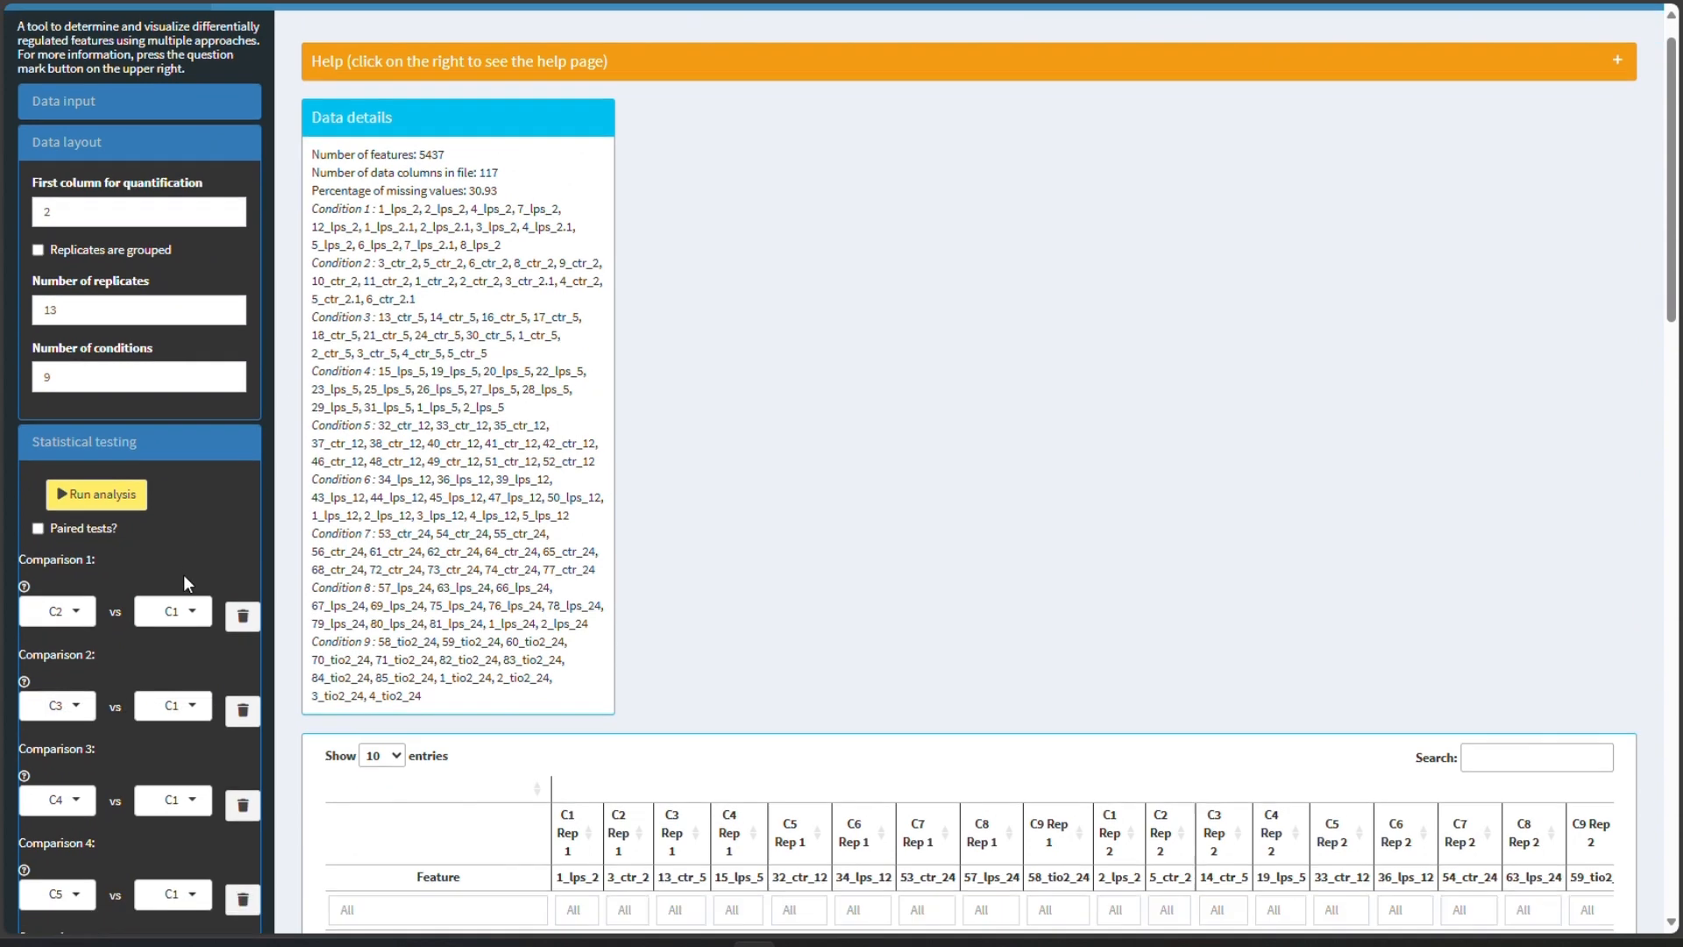
- Delete the extra comparisons so only C2 vs C1 remains and review the PolySTest results table
left_click(234, 557)
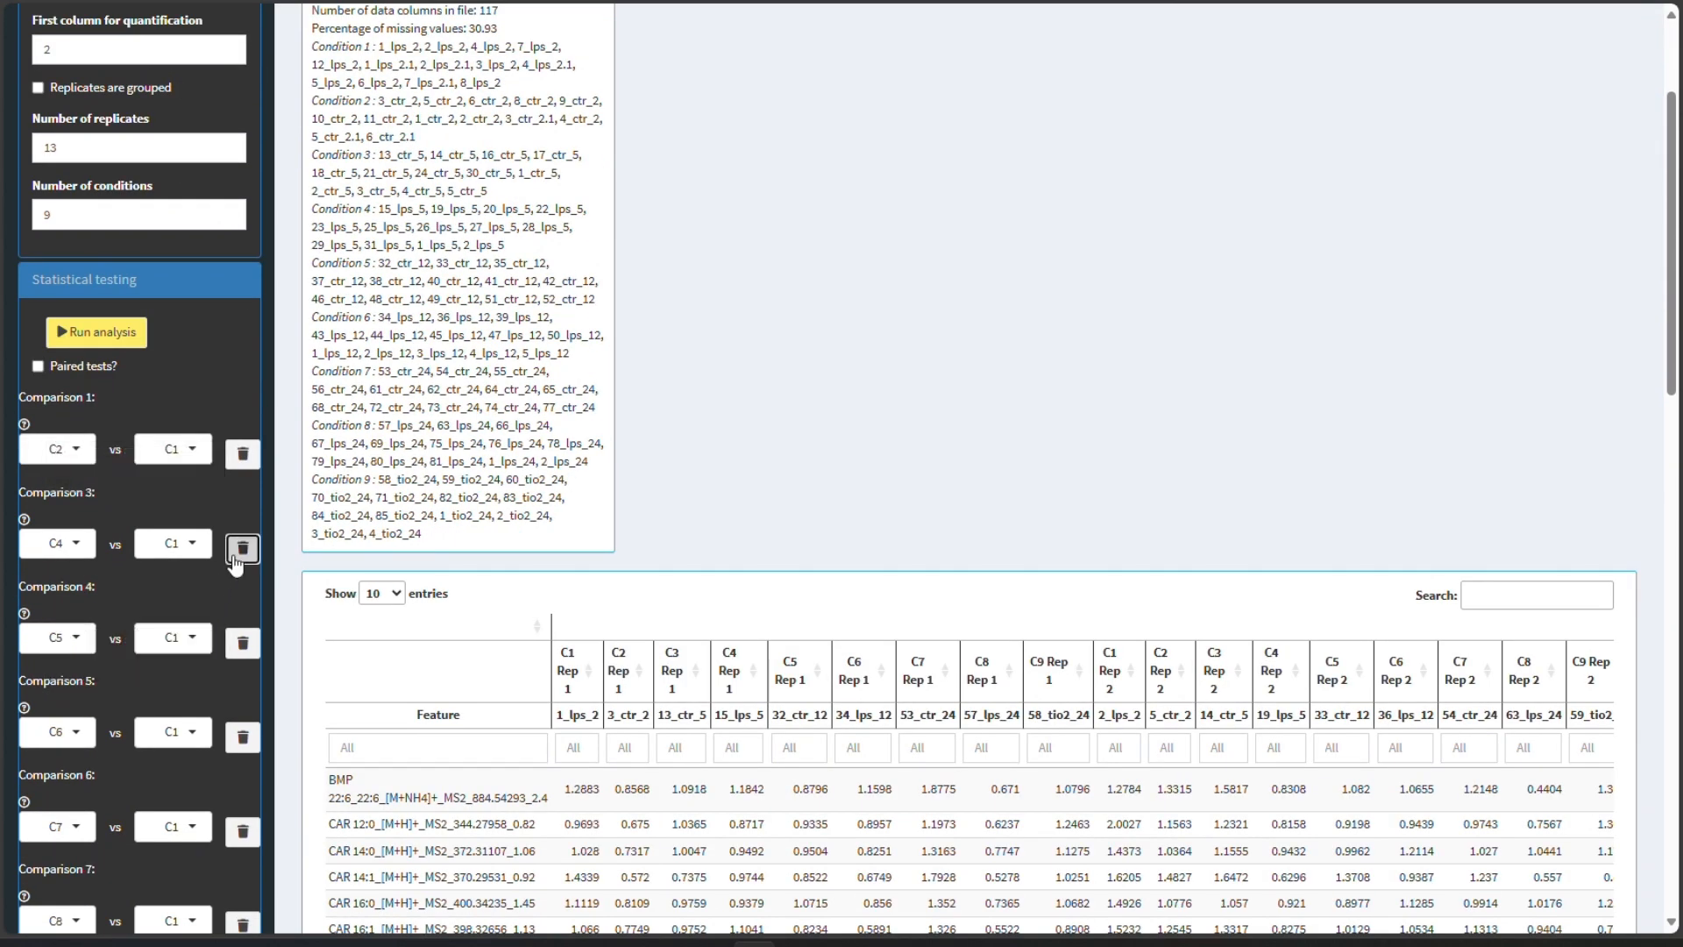
left_click(234, 558)
left_click(234, 557)
left_click(234, 557)
left_click(234, 558)
left_click(234, 558)
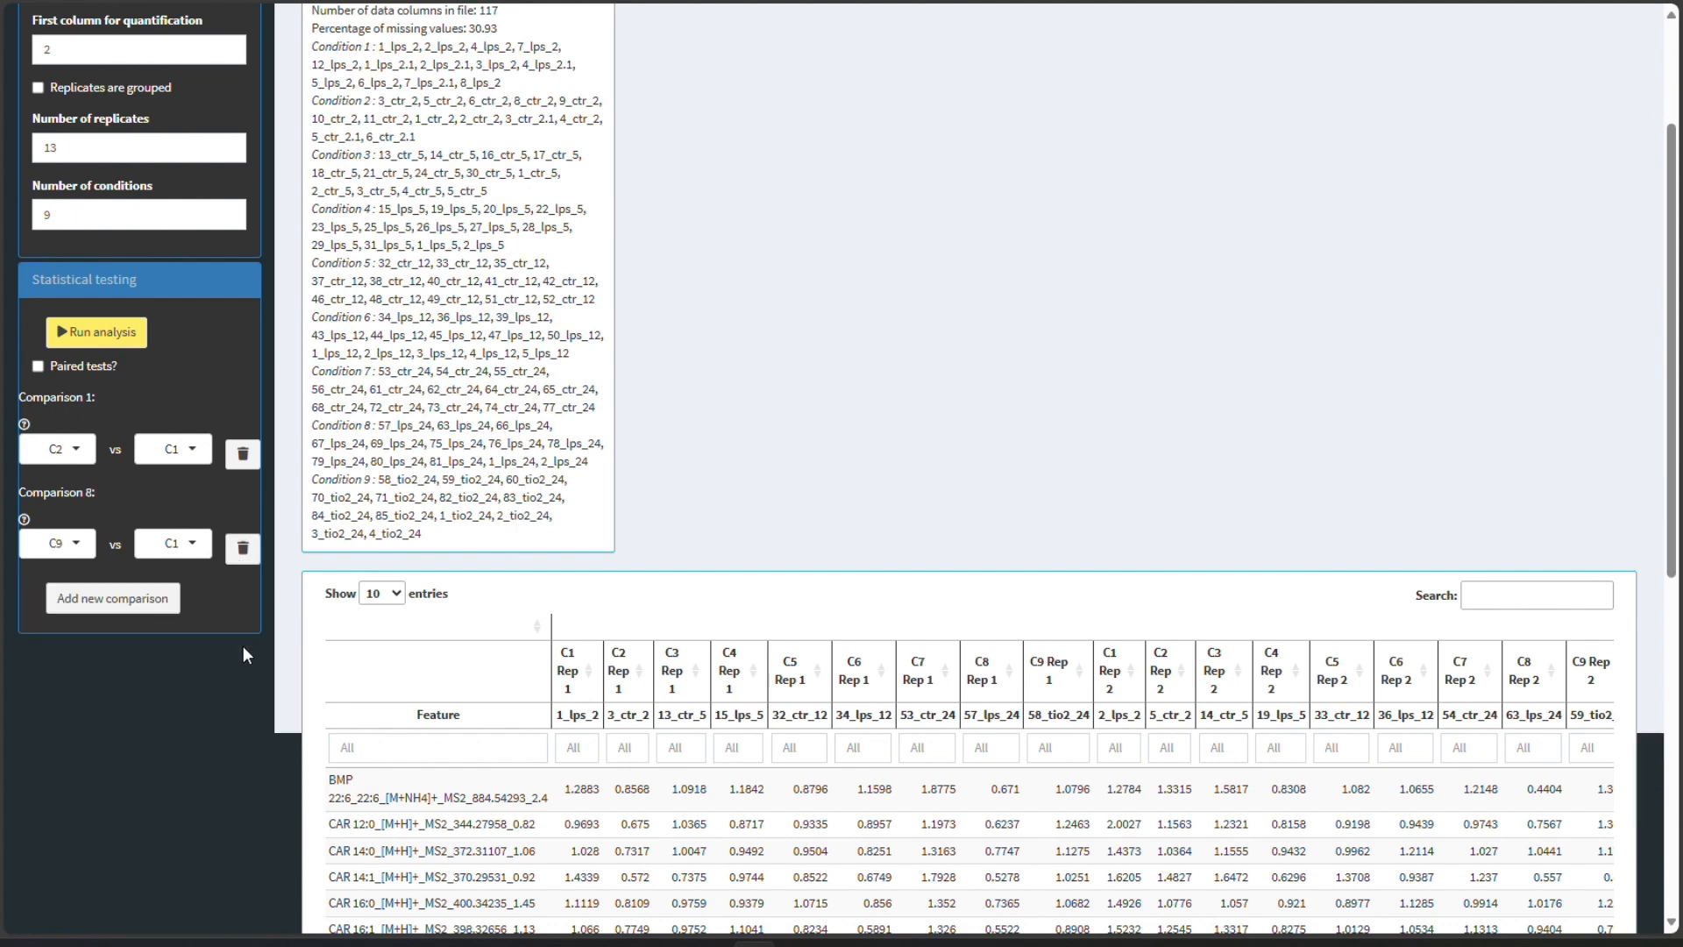
scroll(246, 669, "up", 2)
left_click_drag(312, 300, 421, 301)
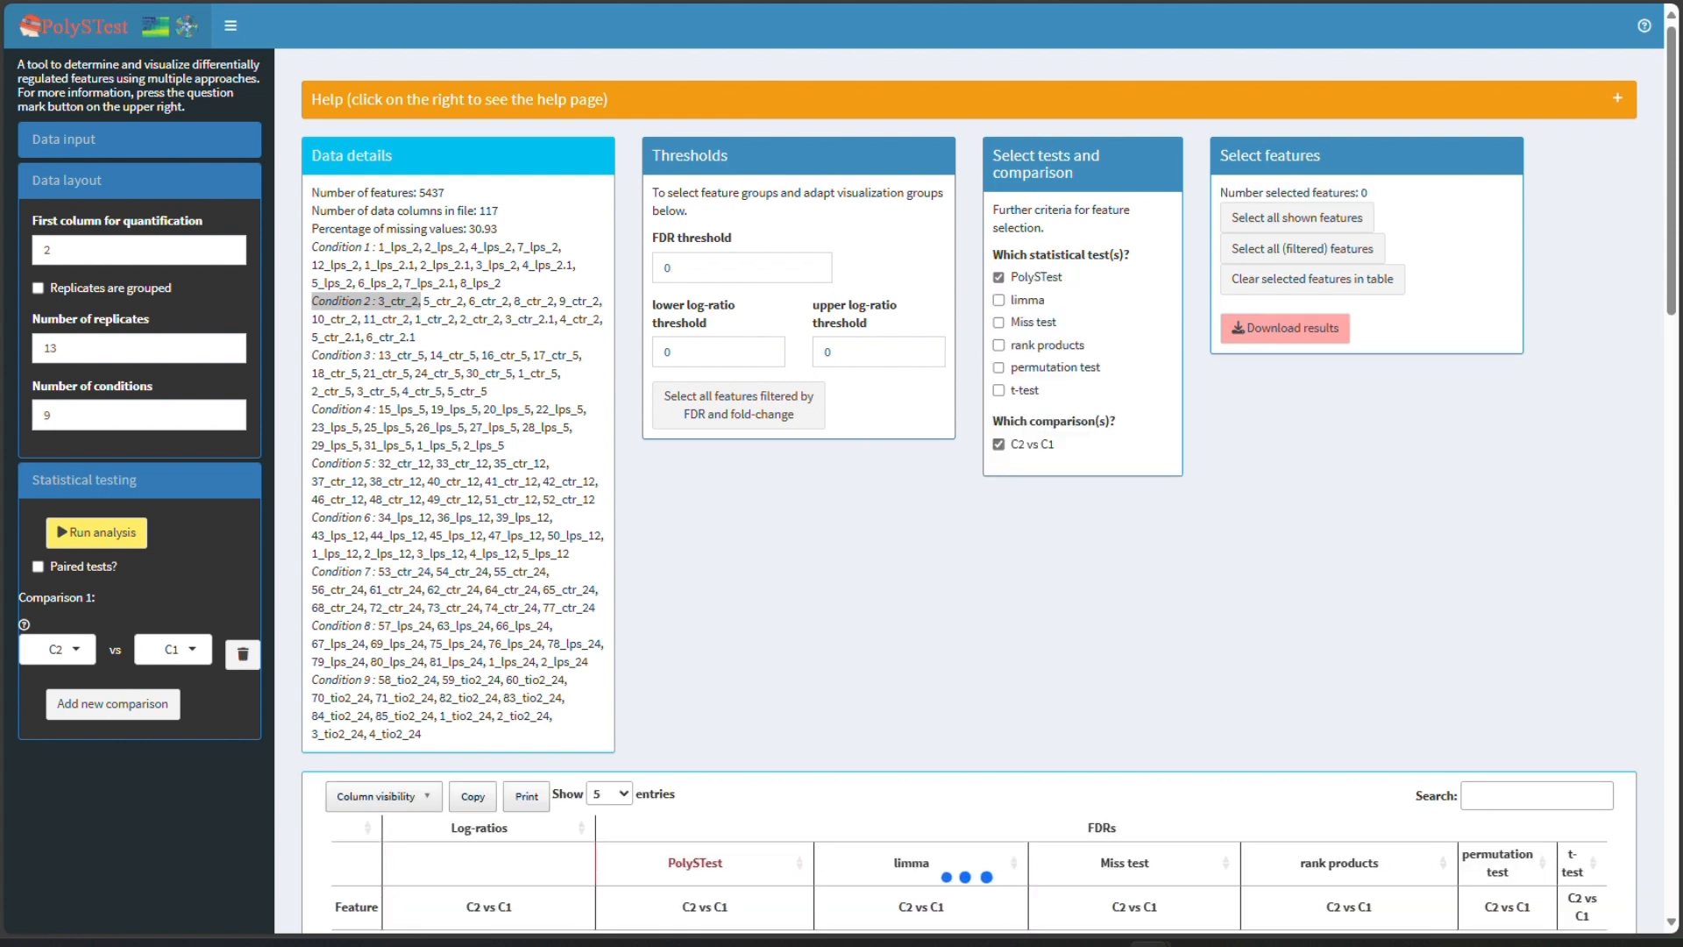
scroll(964, 491, "down", 6)
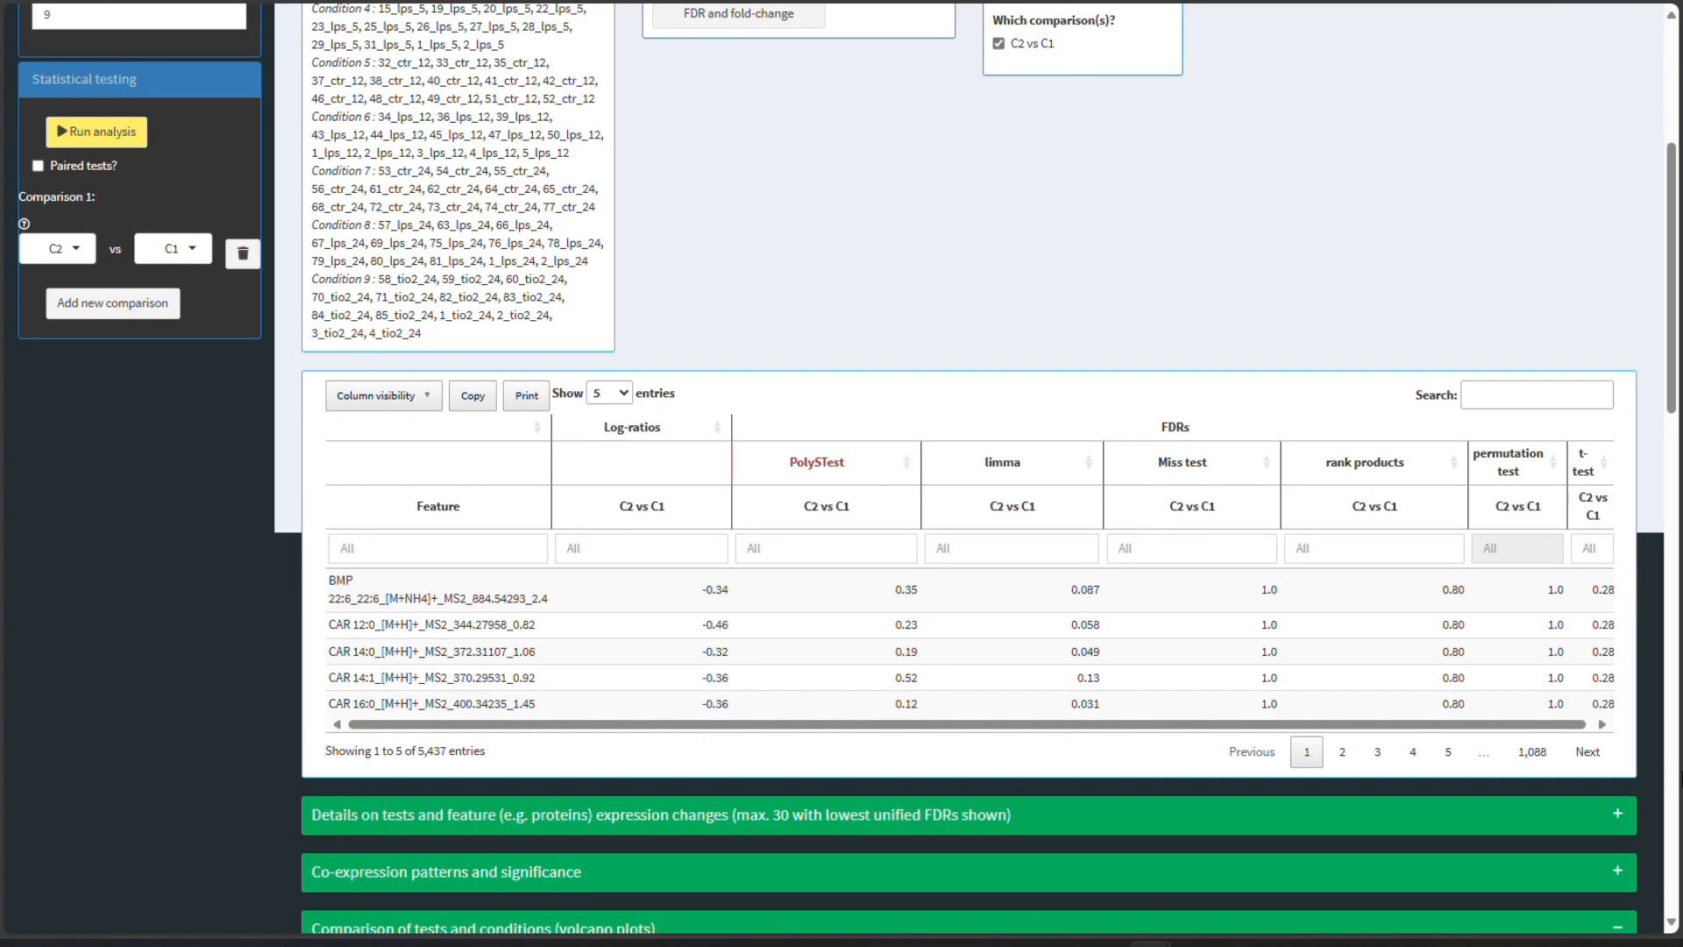
scroll(964, 491, "up", 4)
scroll(964, 491, "up", 3)
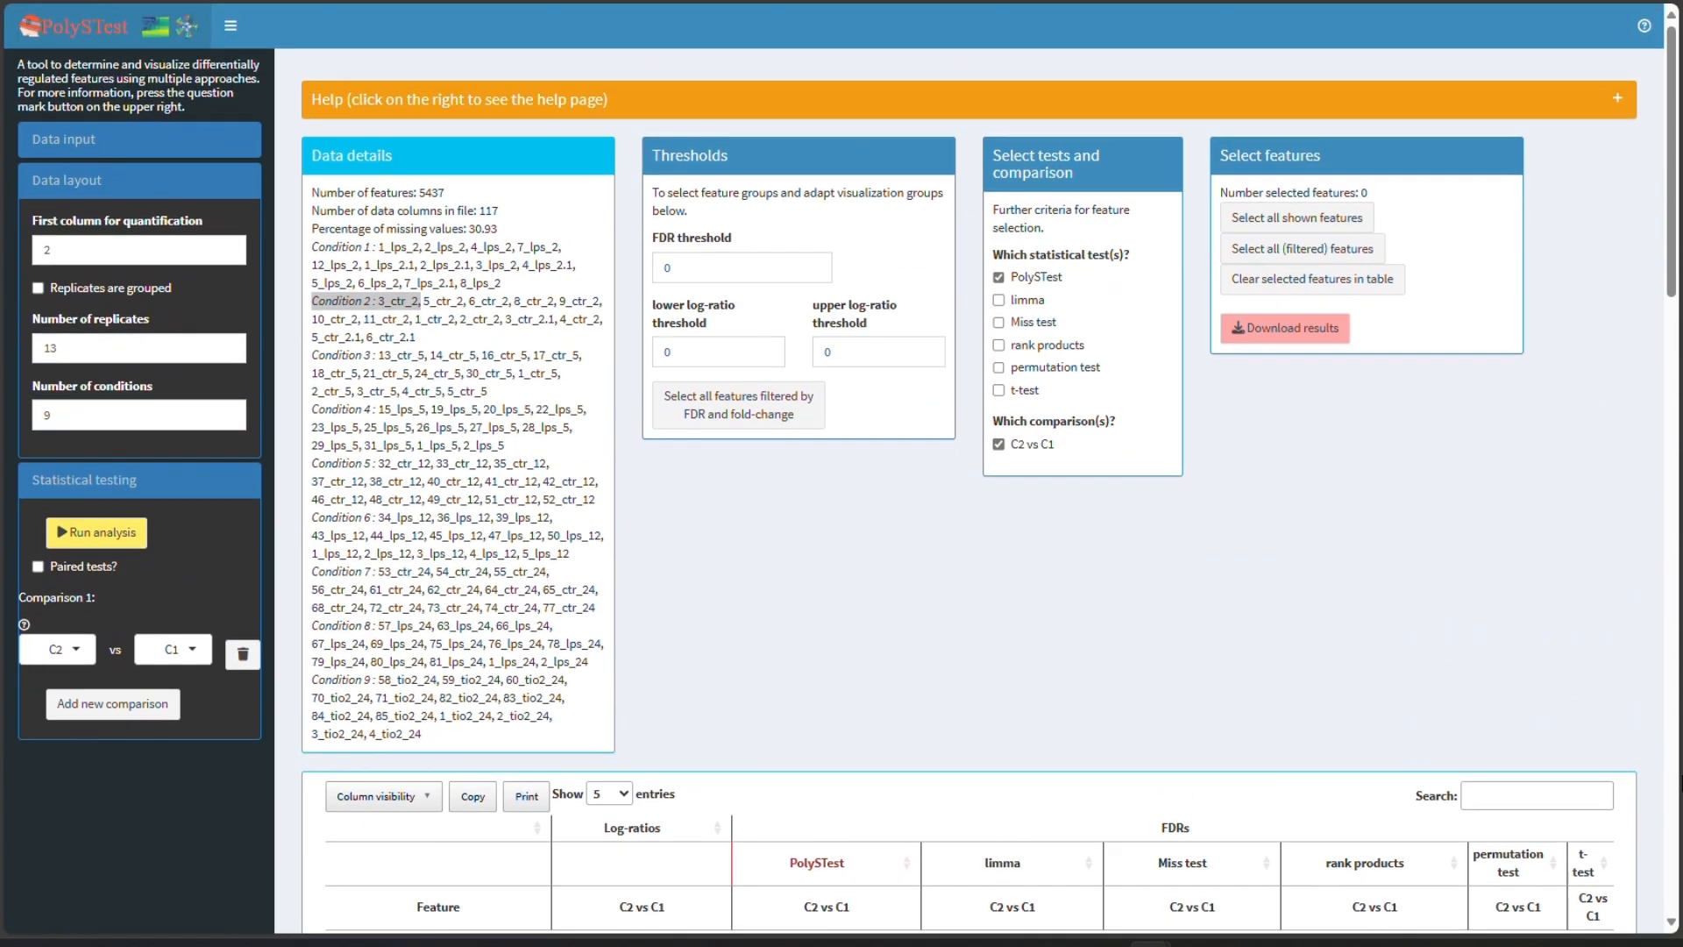